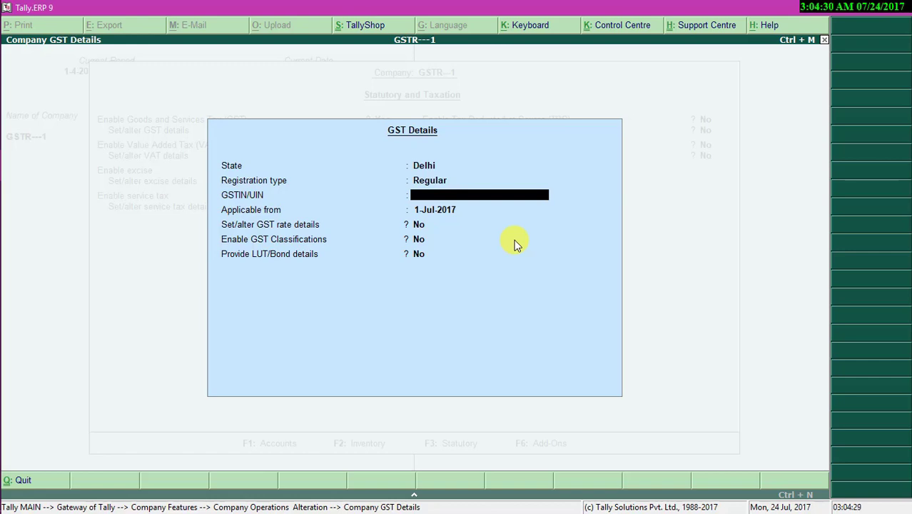
Step: Enter the company's GSTIN/UIN in the GST details
text(07)
text(ASDFG5214A)
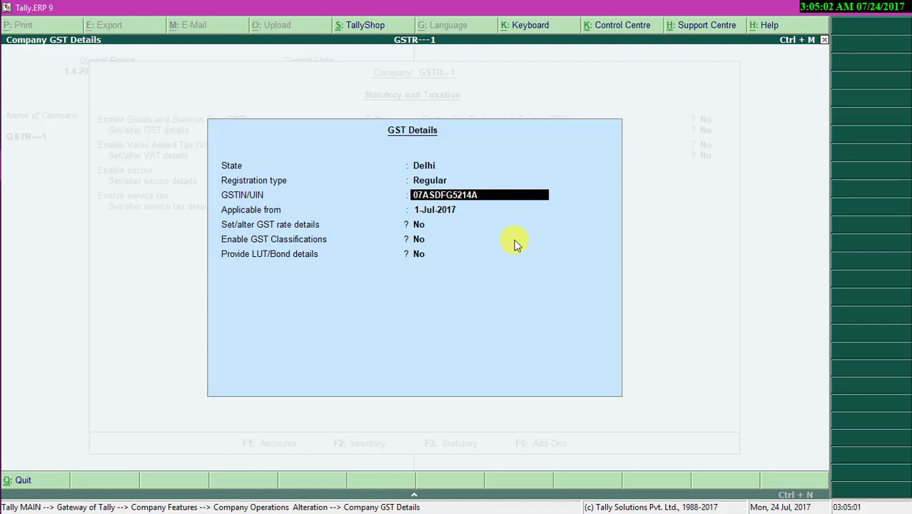
text(3)
key(BackSpace)
text(1)
text(Z)
text(1)
key(Return)
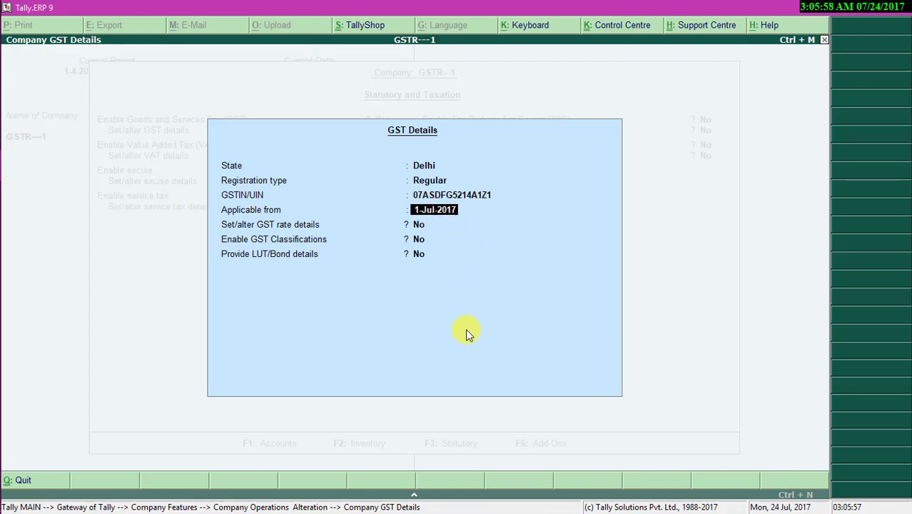
Step: Keep 1-Jul-2017 as the applicable date and No for GST rate details, classifications and LUT/Bond details, and accept the GST details
key(Return)
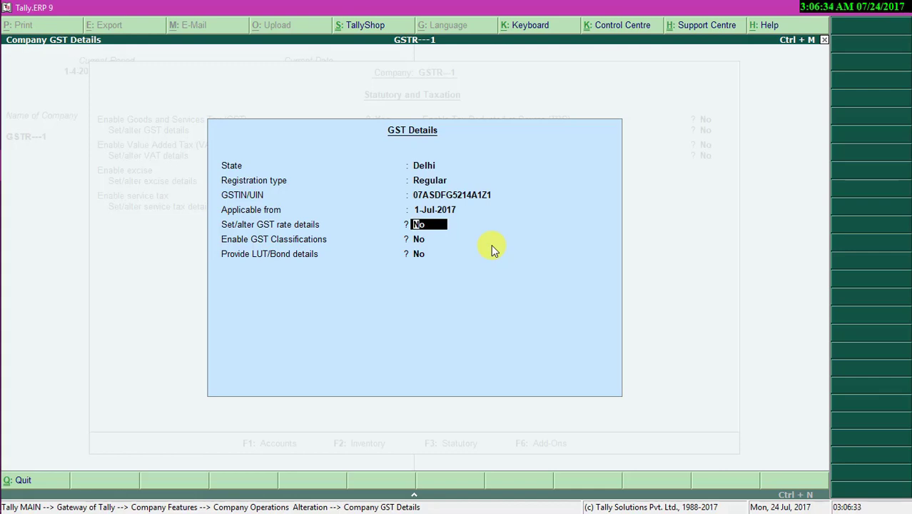
key(Return)
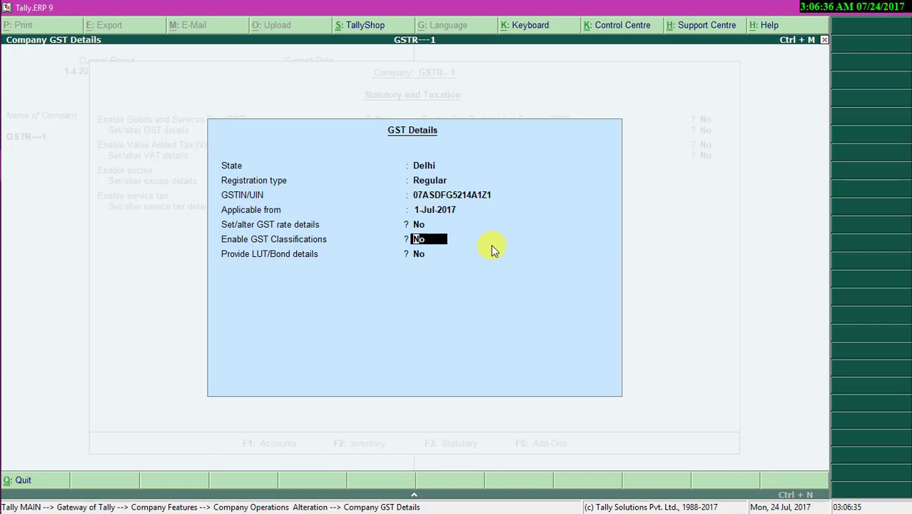
key(Return)
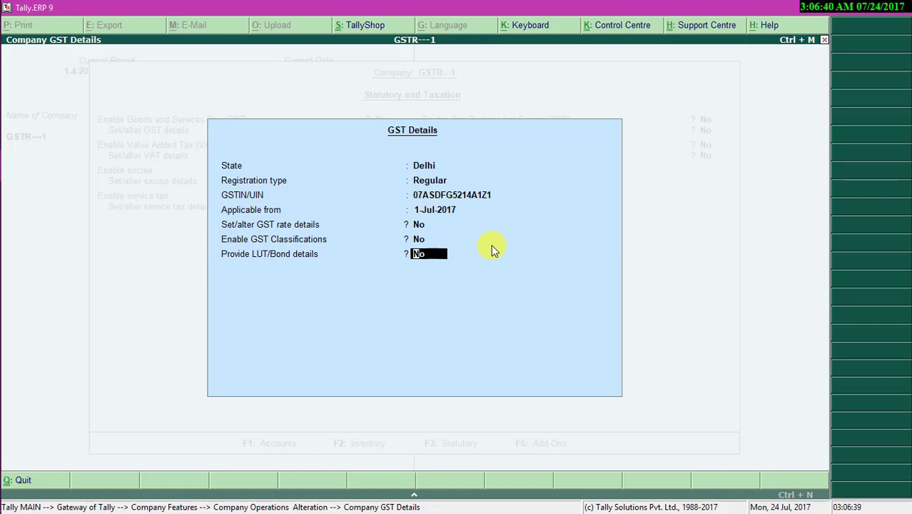
key(Return)
key(Return)
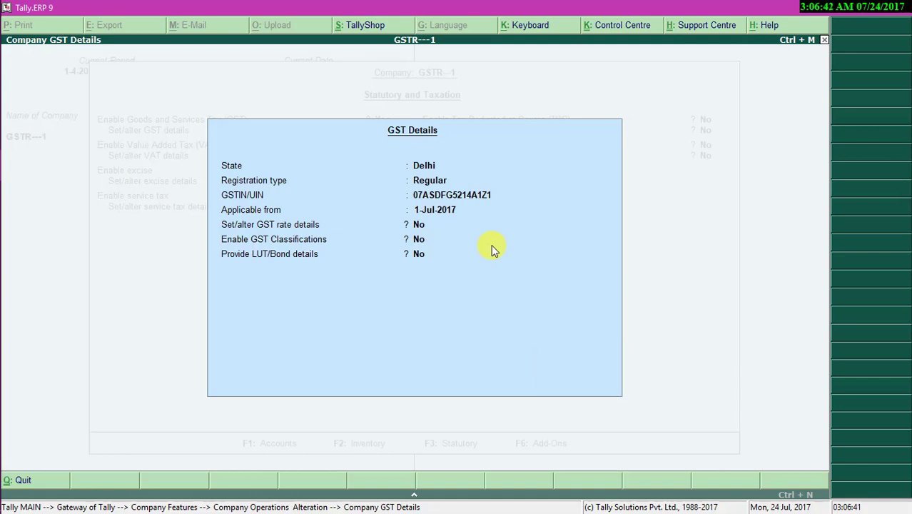
Step: Enter the company's PAN/Income tax number, leave the other statutory options unchanged, and save the Statutory and Taxation settings
key(Return)
key(Return)
key(Return)
key(Return)
key(Return)
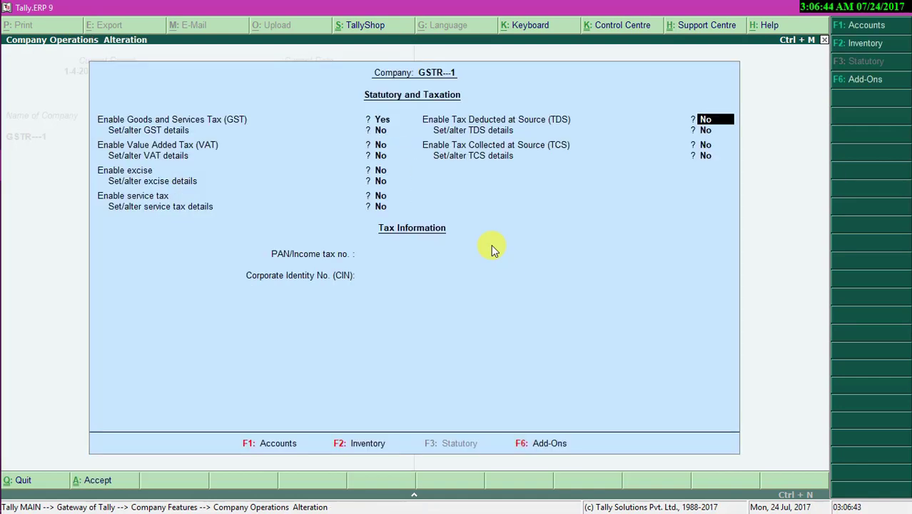
key(BackSpace)
text(ASDSA)
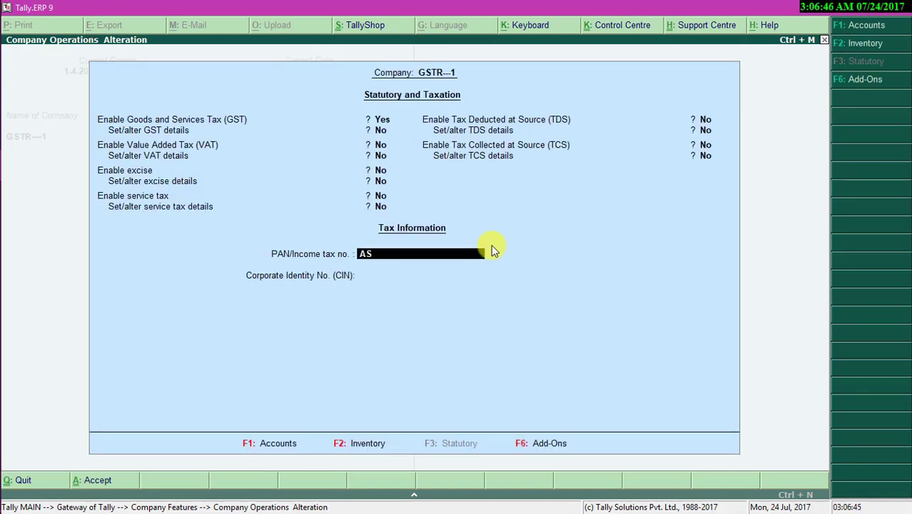
text(4152A)
key(Return)
key(Return)
key(Return)
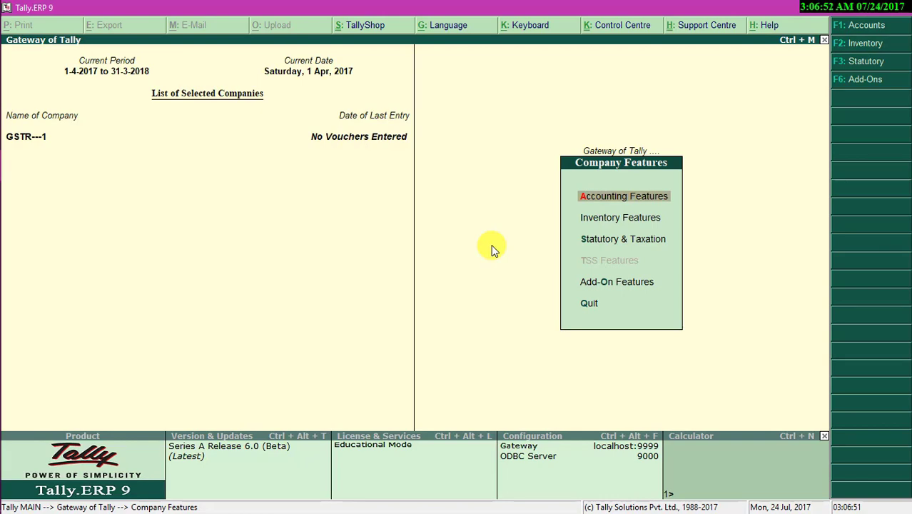
Step: Leave the company features and open the accounts masters
key(Escape)
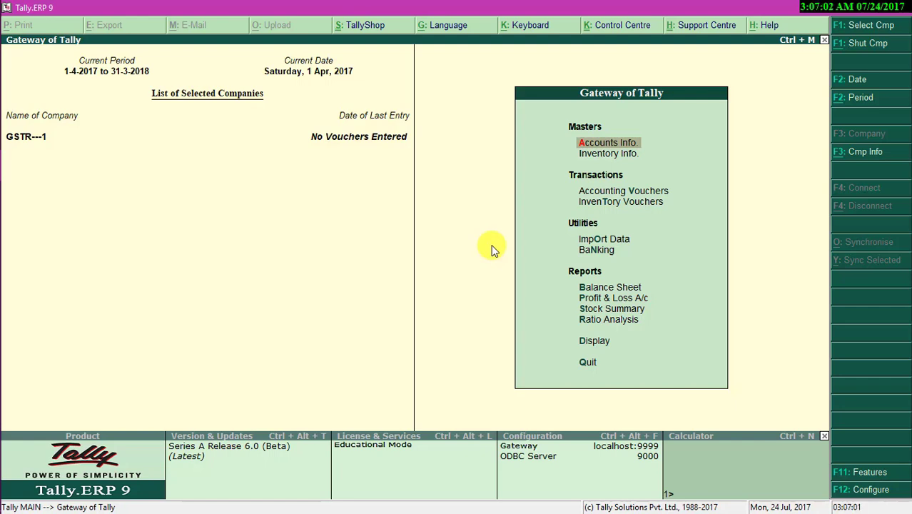
click(602, 146)
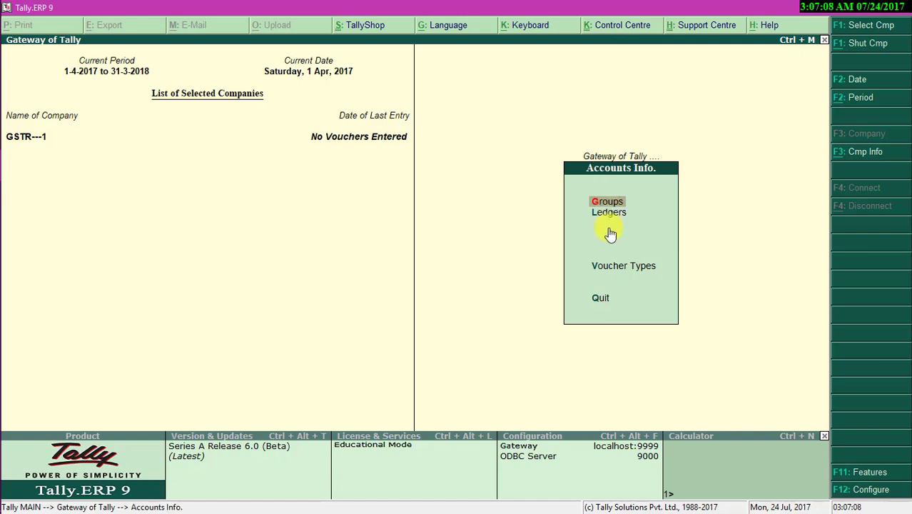
key(Return)
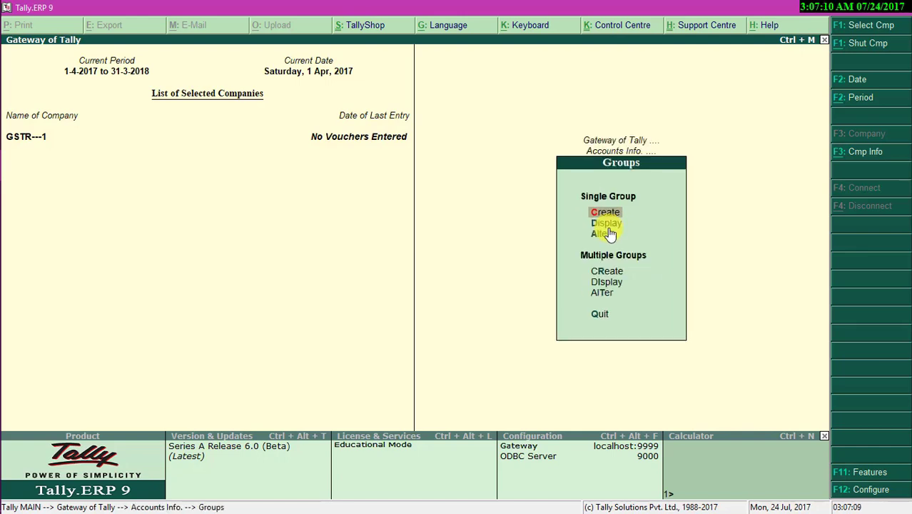
key(Return)
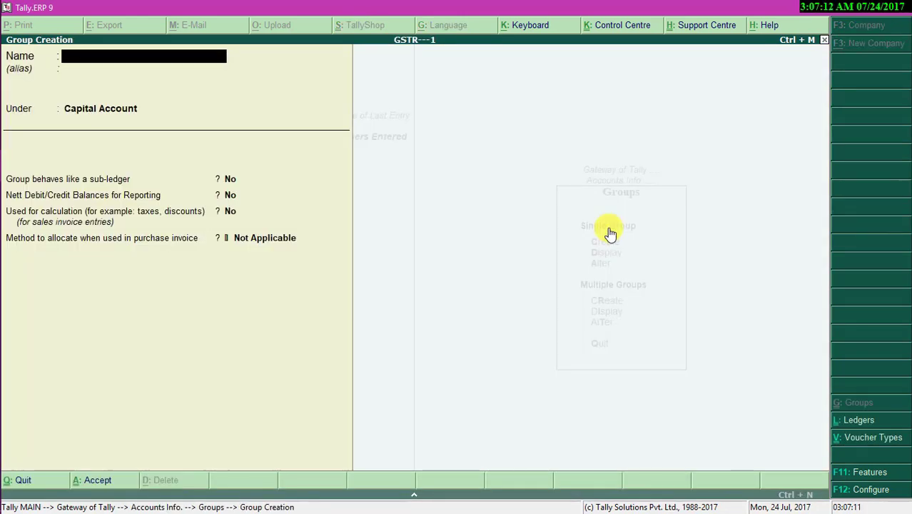
key(Escape)
key(Return)
key(Escape)
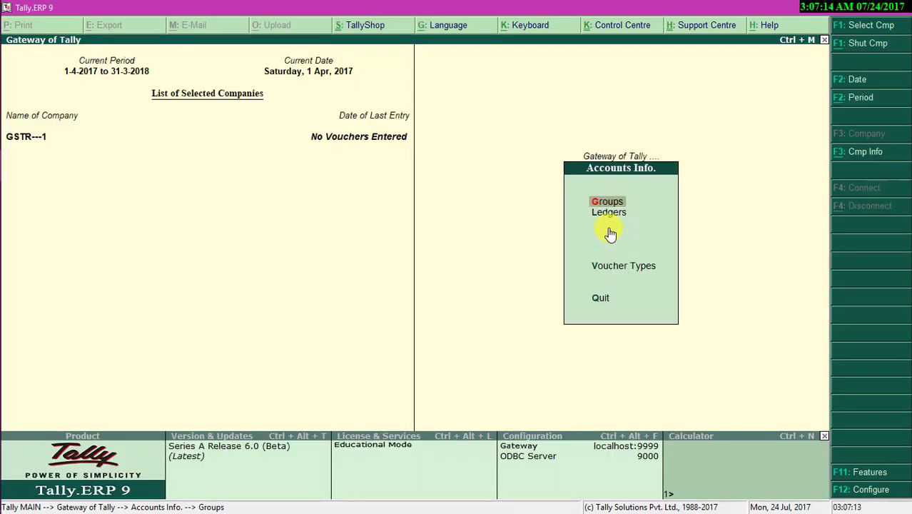
Step: Start a new single ledger named Central Tax GST and place it under the Duties & Taxes group
key(Down)
key(Return)
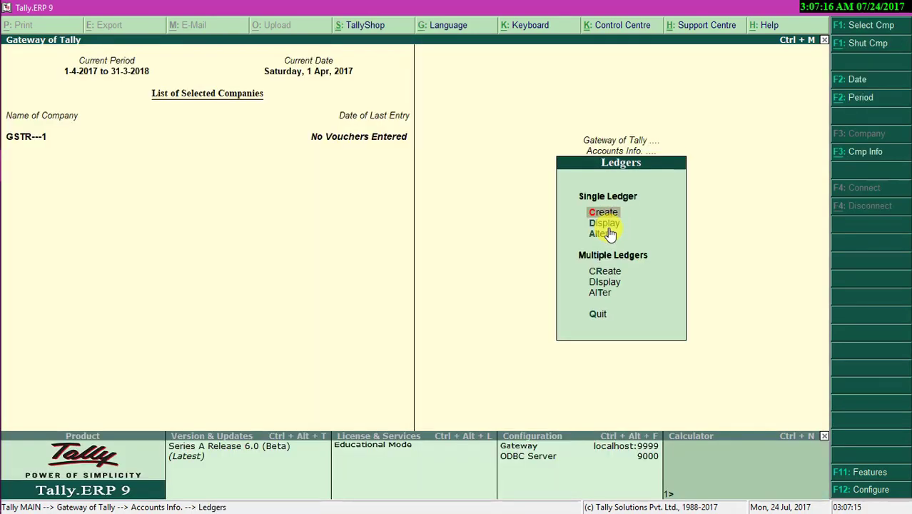
key(Return)
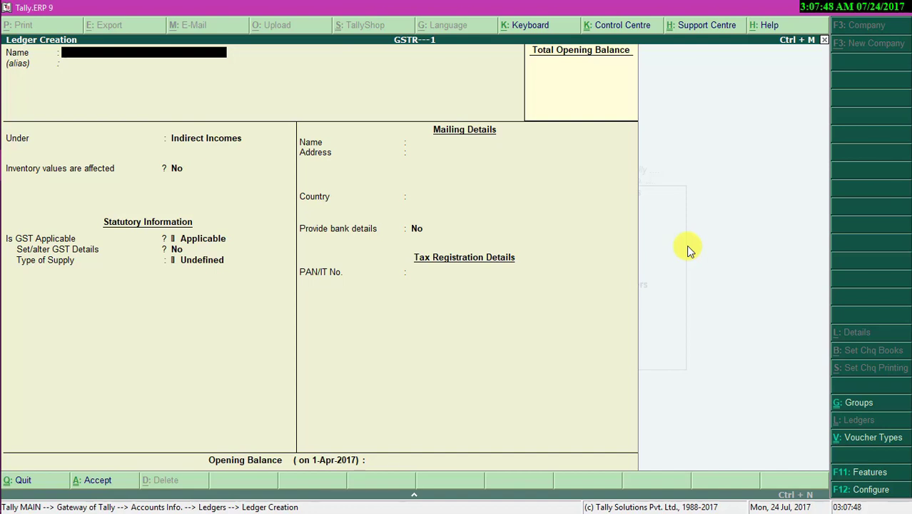
text(Central tax GST)
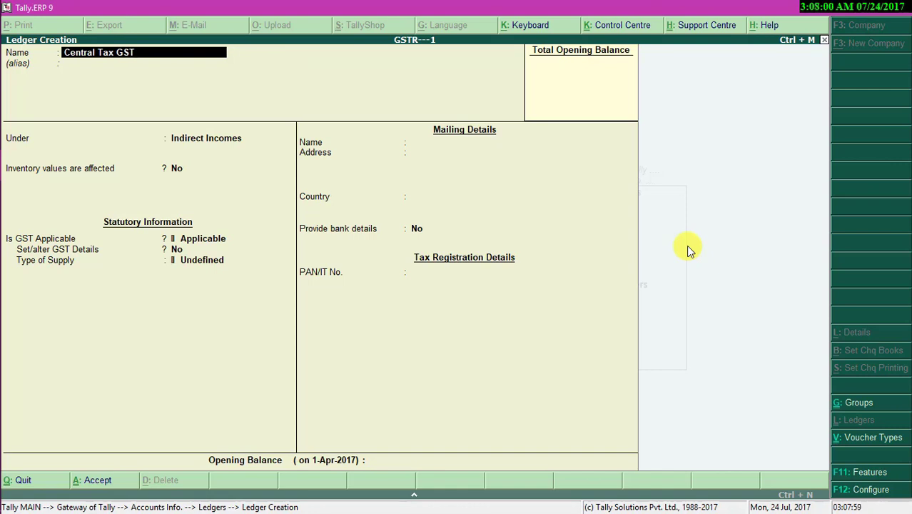
key(Return)
key(Return)
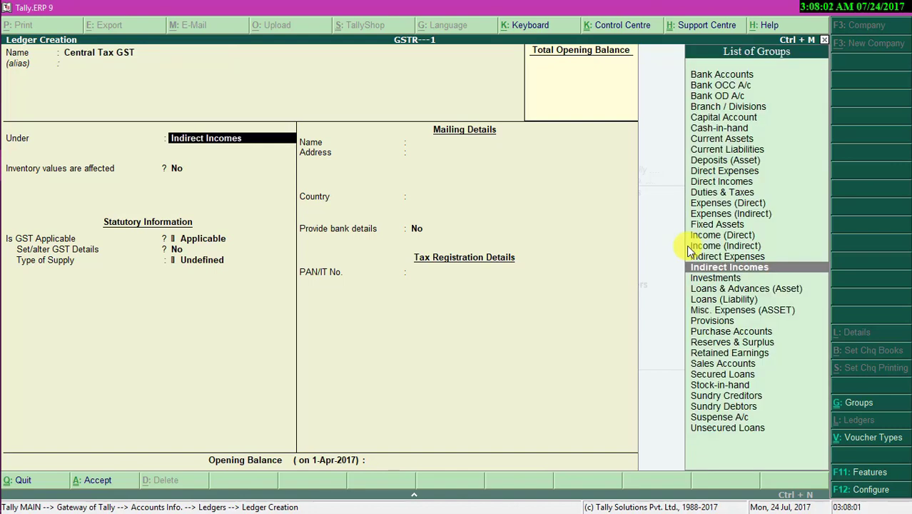
text(Du)
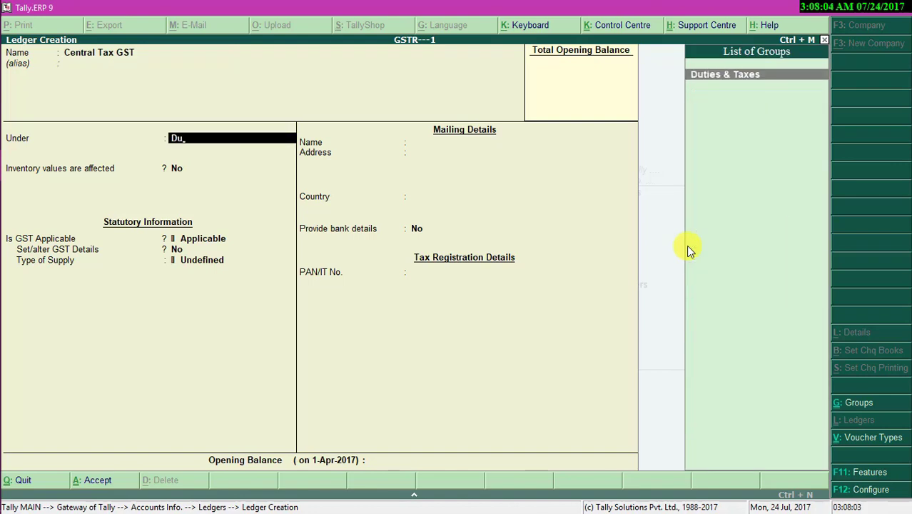
key(Return)
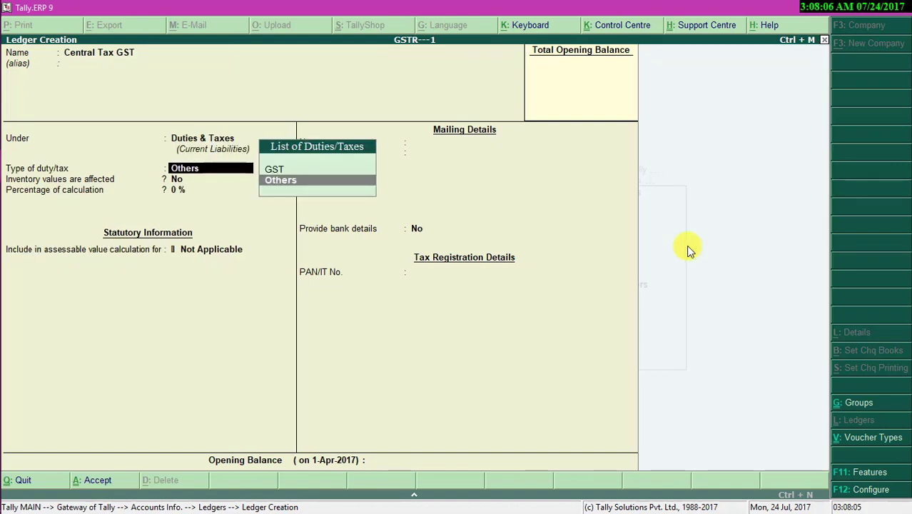
Step: Set the ledger's type of duty/tax to GST and its tax type to Central Tax
key(Up)
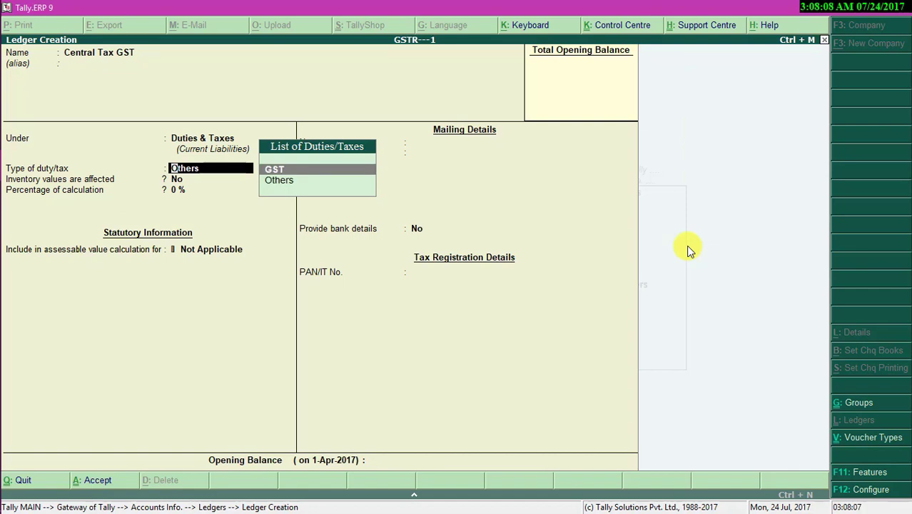
key(Return)
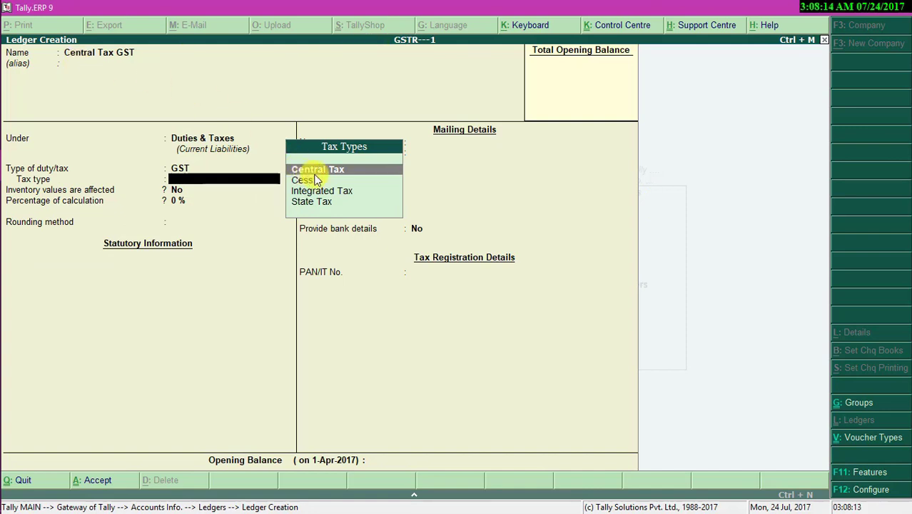
key(Return)
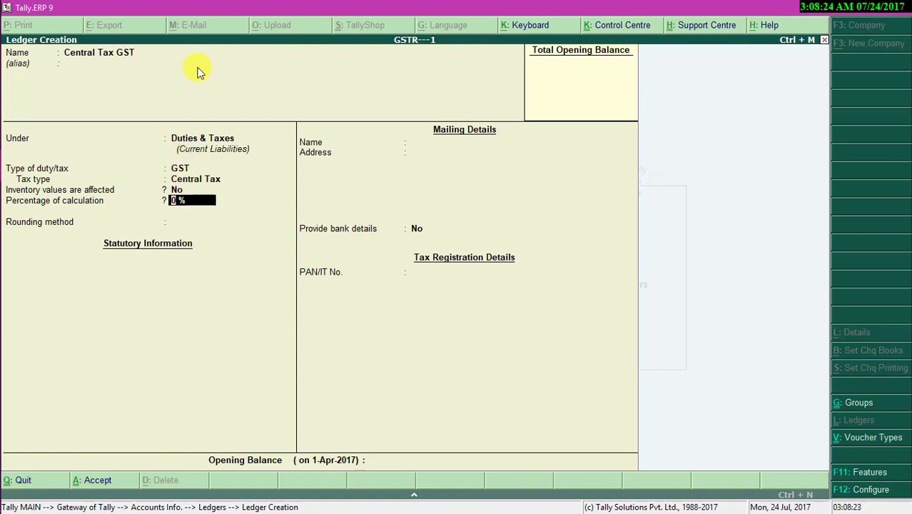
Step: Set Normal Rounding with a rounding limit of 1 and save the Central Tax GST ledger
key(Return)
key(Return)
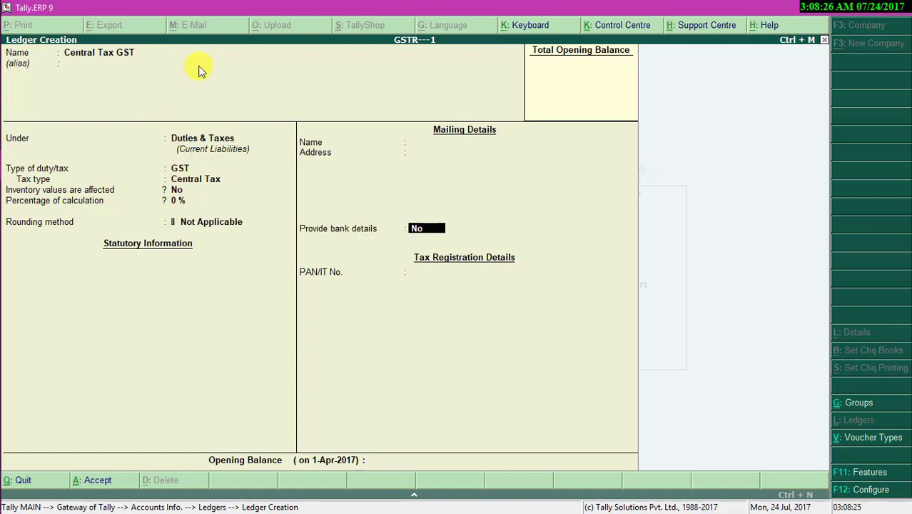
key(BackSpace)
key(Down)
key(Down)
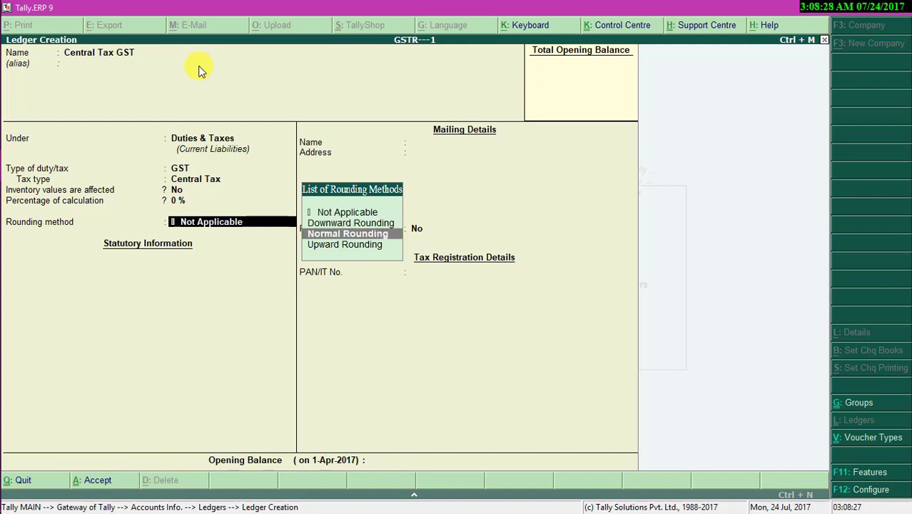
key(Return)
text(1)
key(Return)
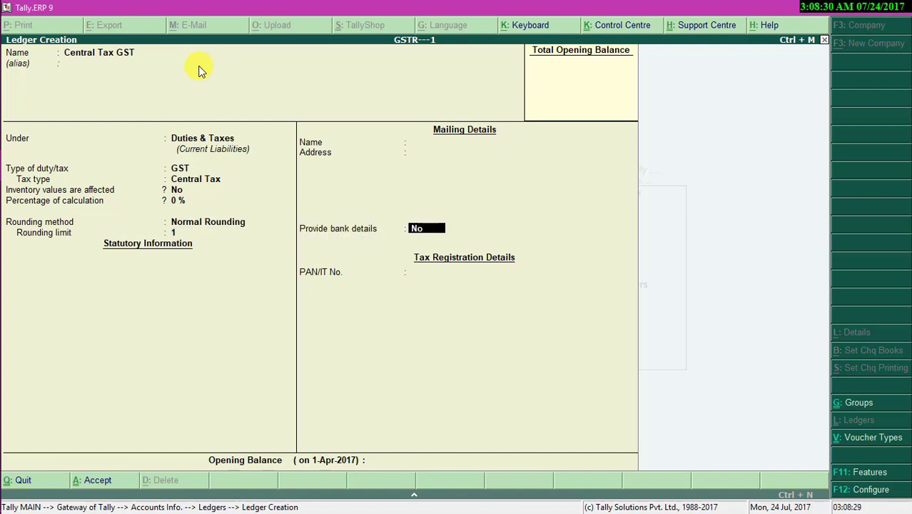
key(Return)
key(Return)
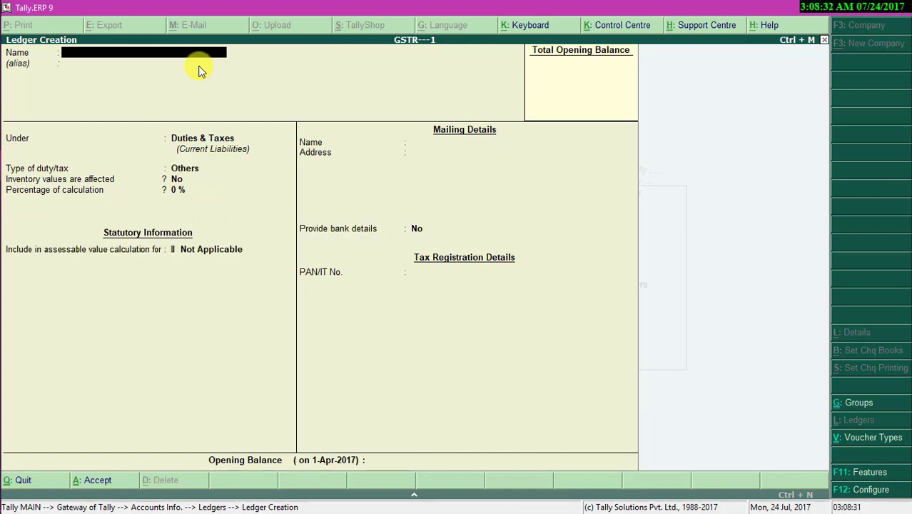
Step: Name the next ledger State Tax GST with no alias and keep it under Duties & Taxes
text(State Tax)
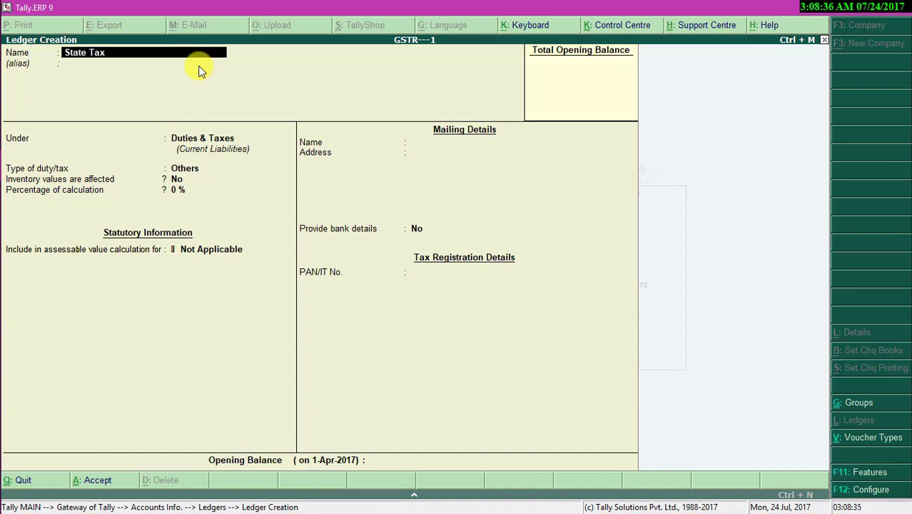
text( GST)
key(Return)
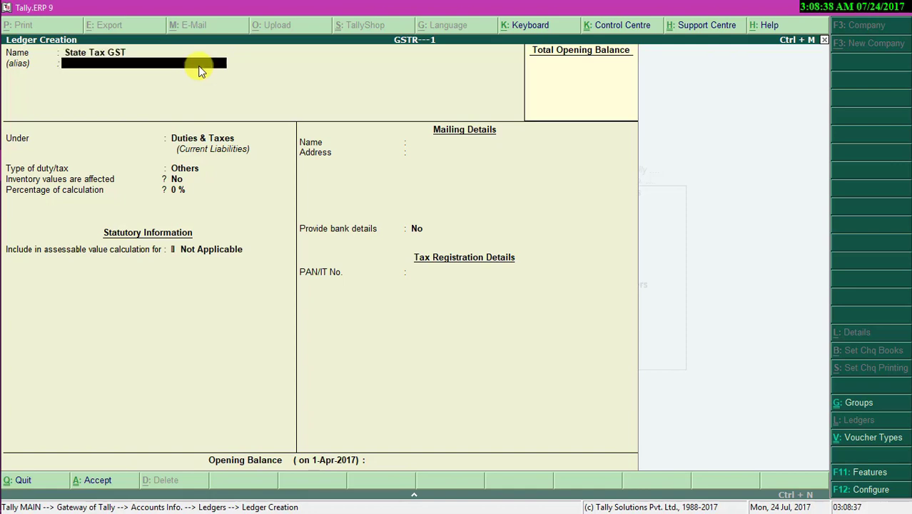
key(Return)
key(Return)
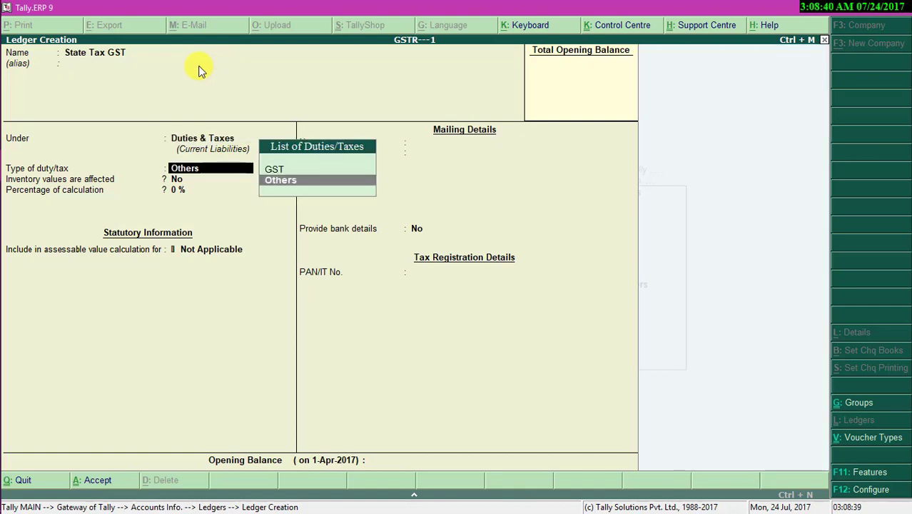
Step: Set the State Tax GST ledger's type of duty/tax to GST and its tax type to State Tax
key(Up)
key(Return)
text(St)
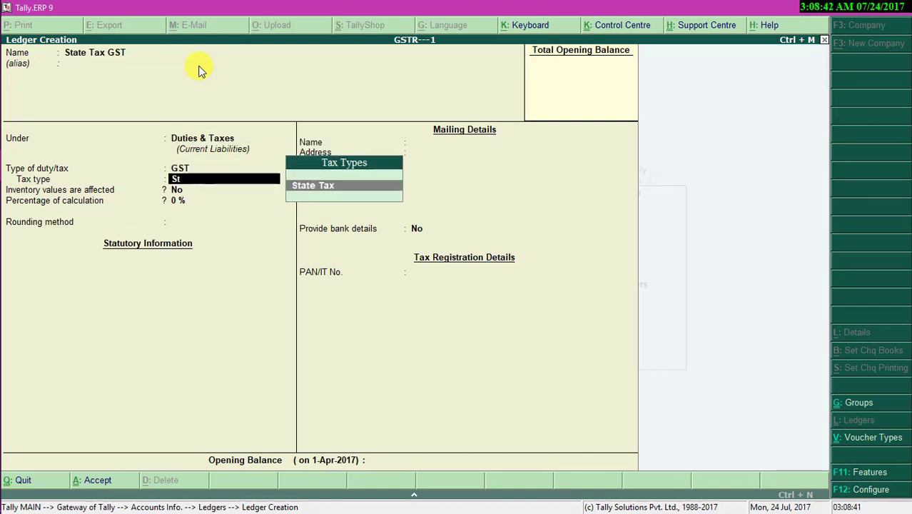
key(Return)
Step: Set Normal Rounding with a rounding limit of 1 and save the State Tax GST ledger
key(Return)
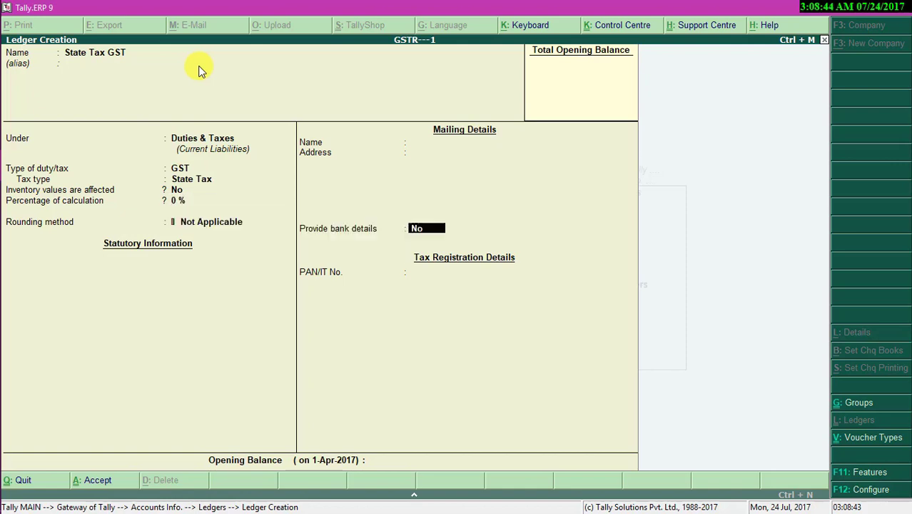
key(BackSpace)
key(Down)
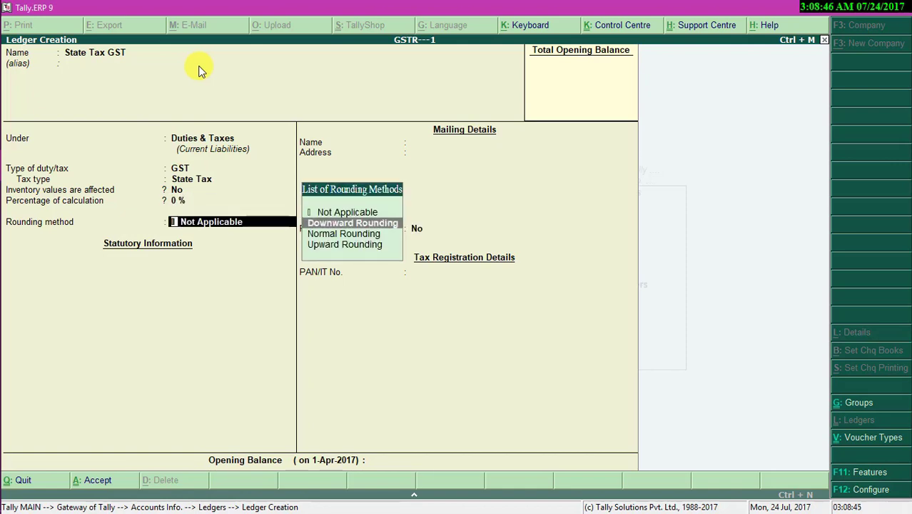
key(Down)
key(Return)
text(1)
key(Return)
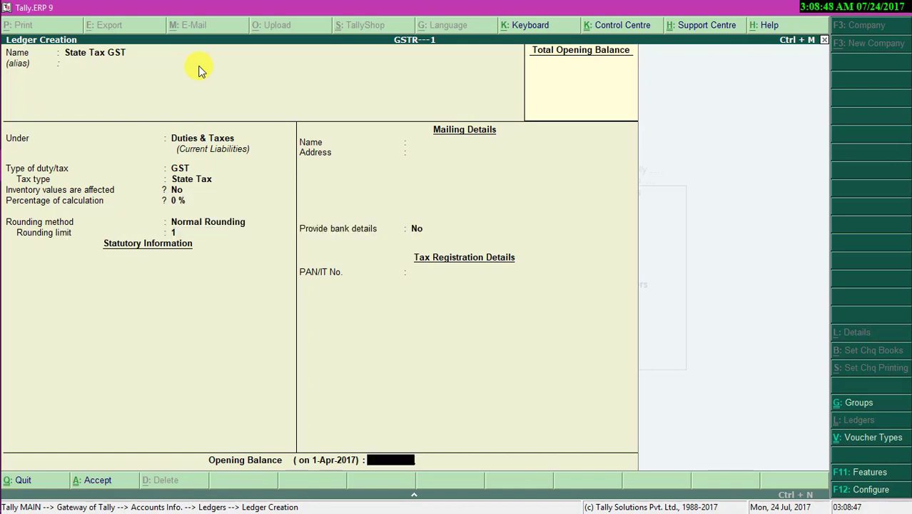
key(Return)
key(Return)
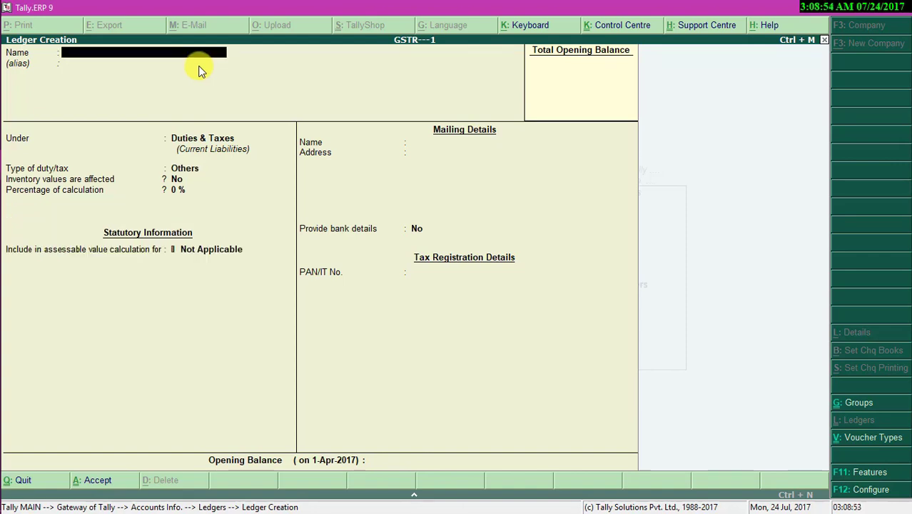
Step: Name the next ledger Integrate Tax GST with no alias and keep it under Duties & Taxes
text(Integrate)
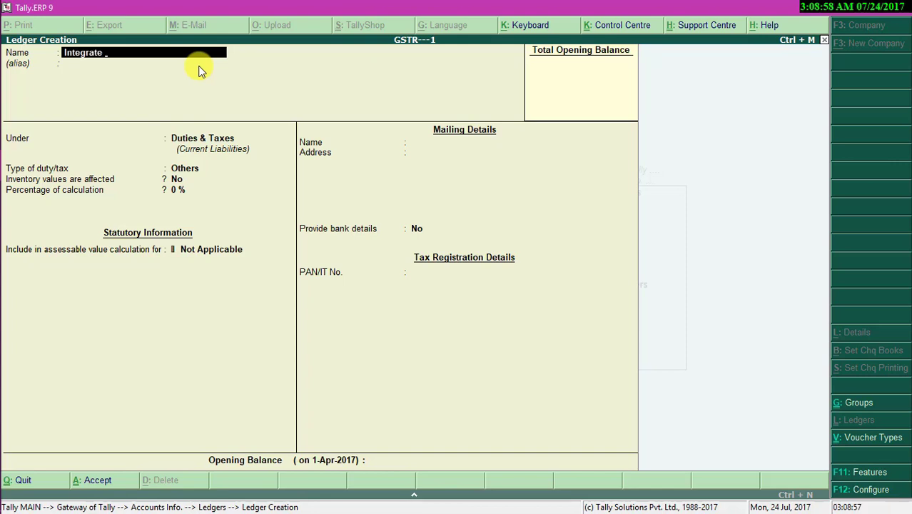
text( Tax GST)
key(Return)
key(Return)
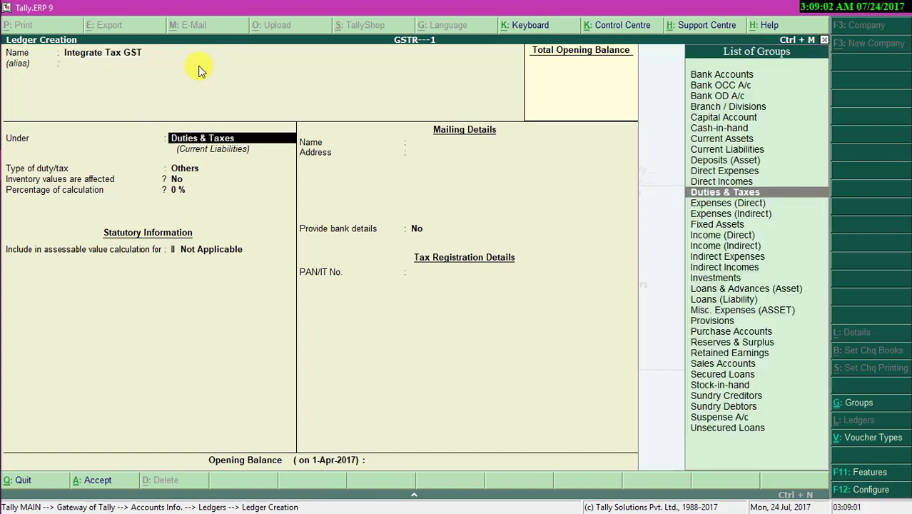
key(Return)
Step: Set the Integrate Tax GST ledger's type of duty/tax to GST and its tax type to Integrated Tax
key(Up)
key(Return)
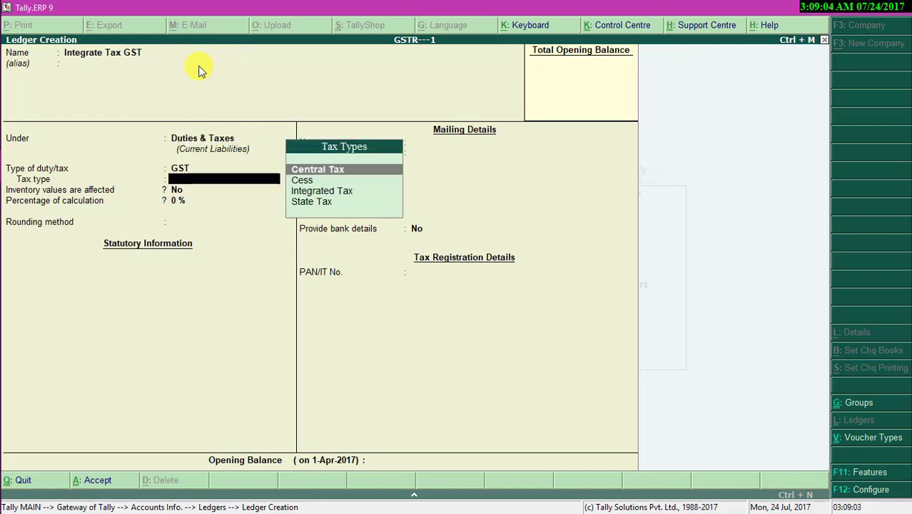
key(Down)
key(Down)
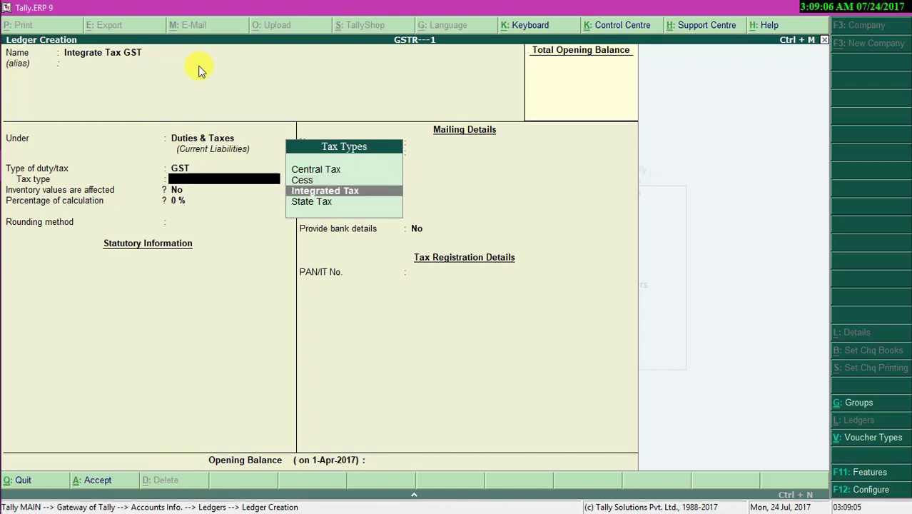
key(Return)
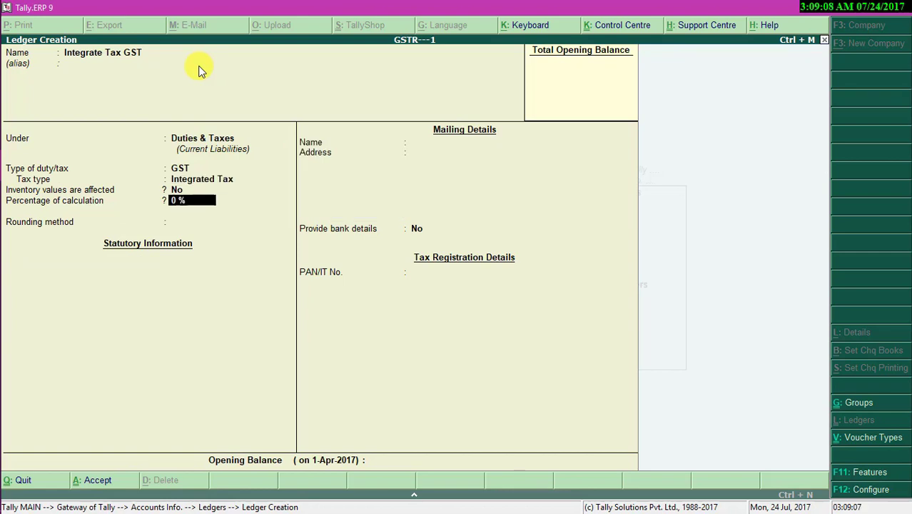
Step: Set Normal Rounding with a rounding limit of 1 and save the Integrate Tax GST ledger
key(Return)
key(Down)
key(Down)
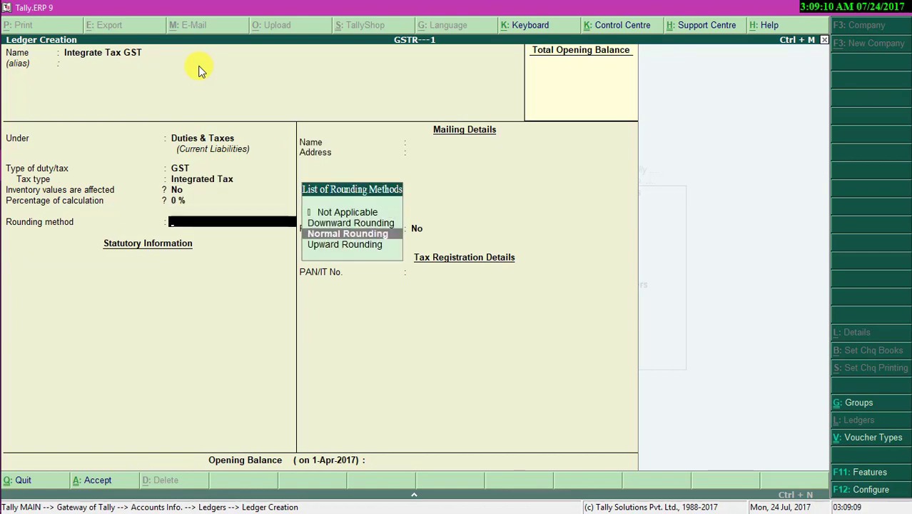
key(Return)
text(1)
key(Return)
key(Return)
key(Return)
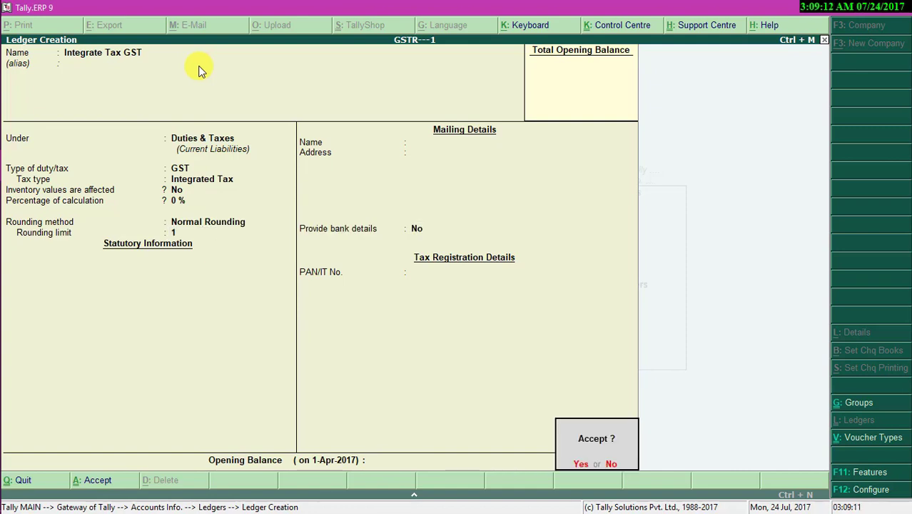
key(Return)
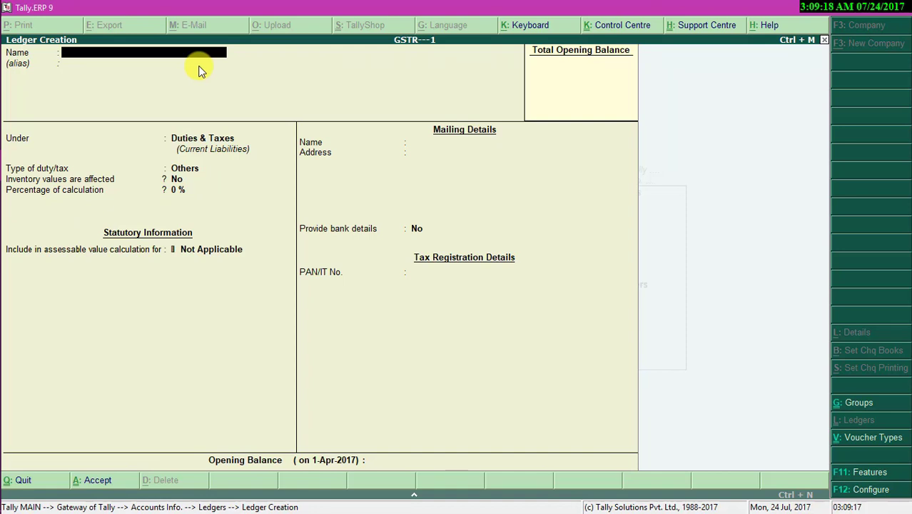
Step: Leave ledger creation and start a new single stock item named Mouse with no alias
key(Escape)
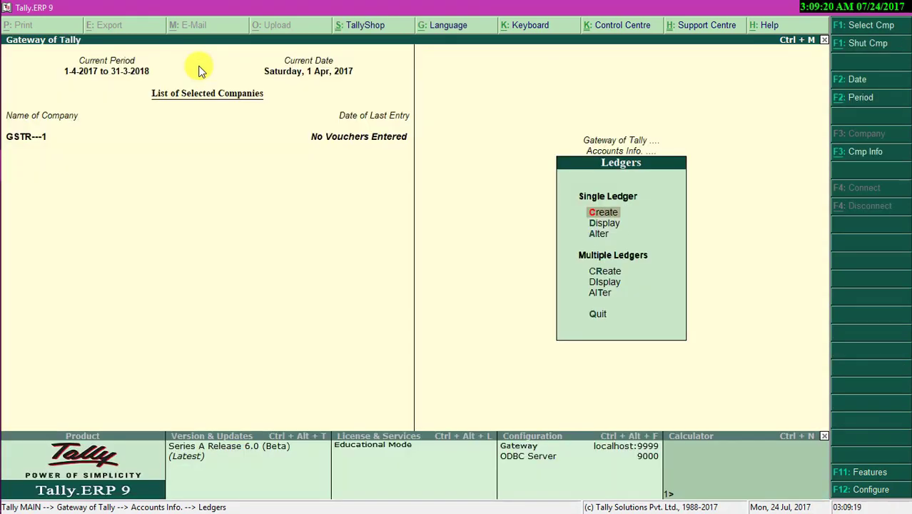
key(Escape)
key(Escape)
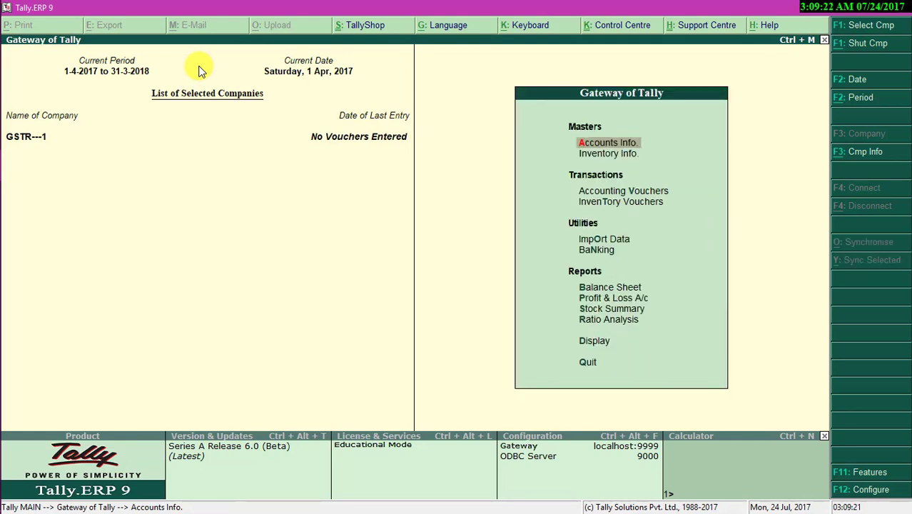
key(Down)
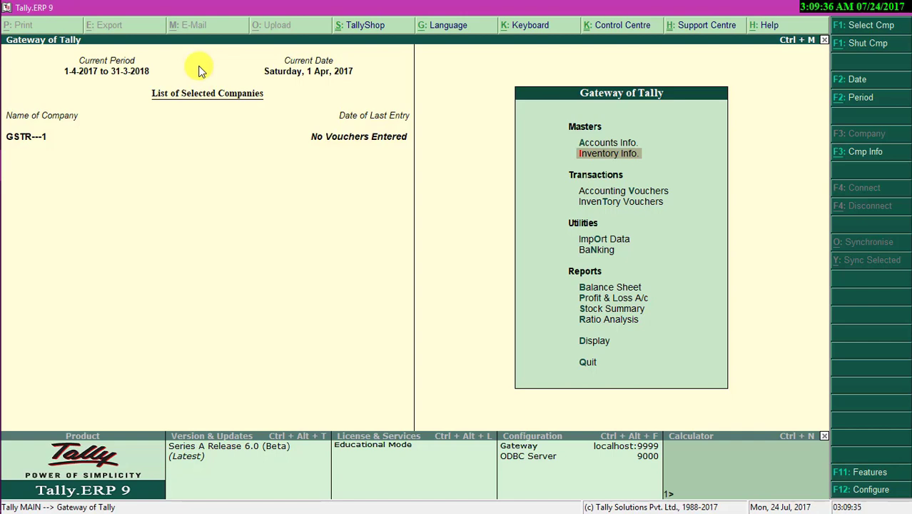
click(605, 164)
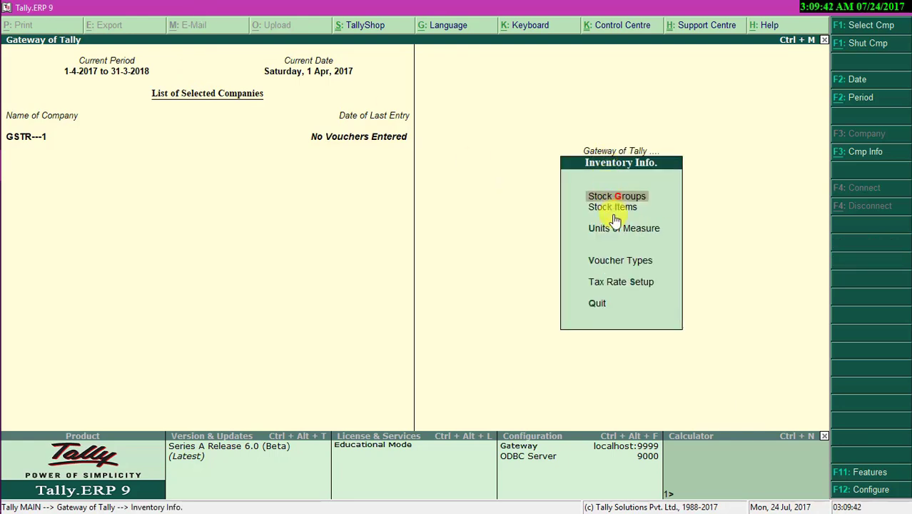
key(Down)
key(Return)
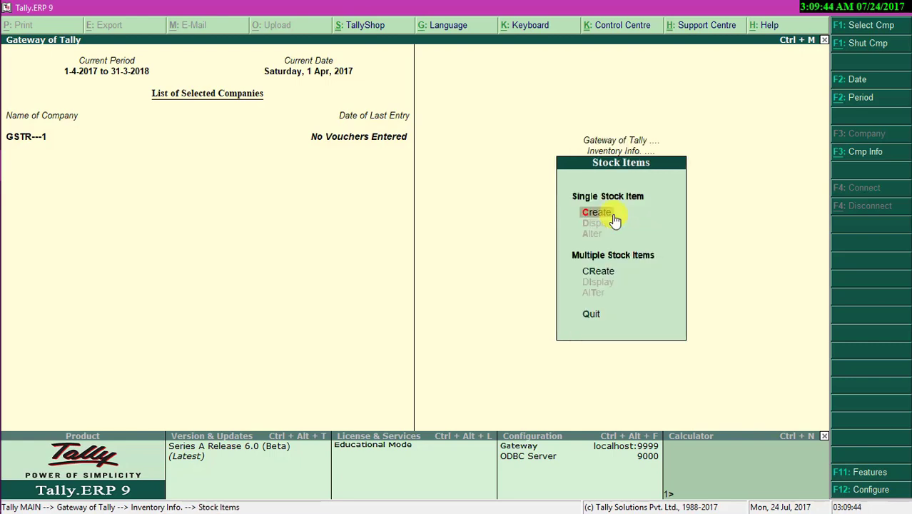
key(Return)
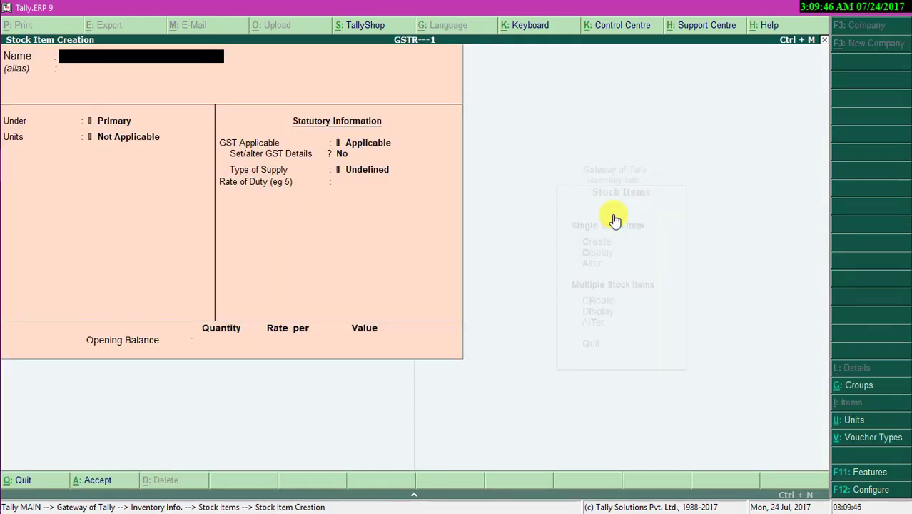
text(Mouse)
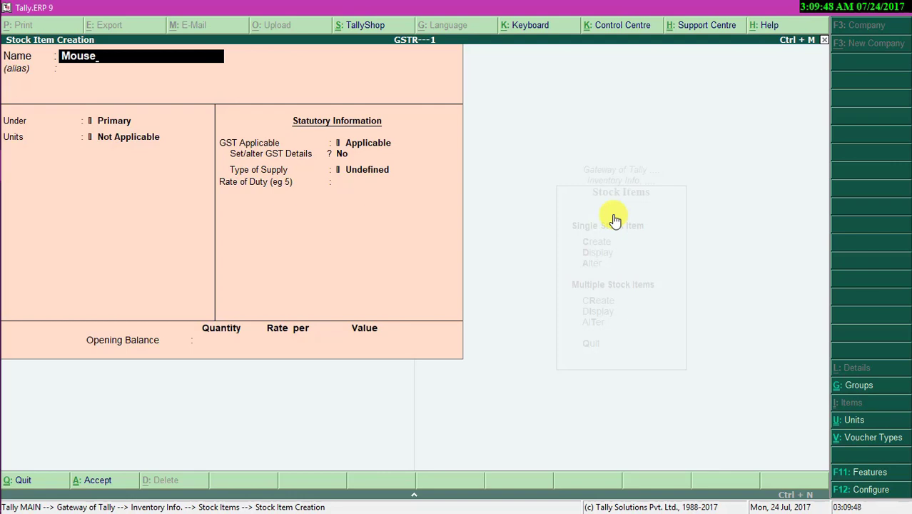
key(Return)
key(Return)
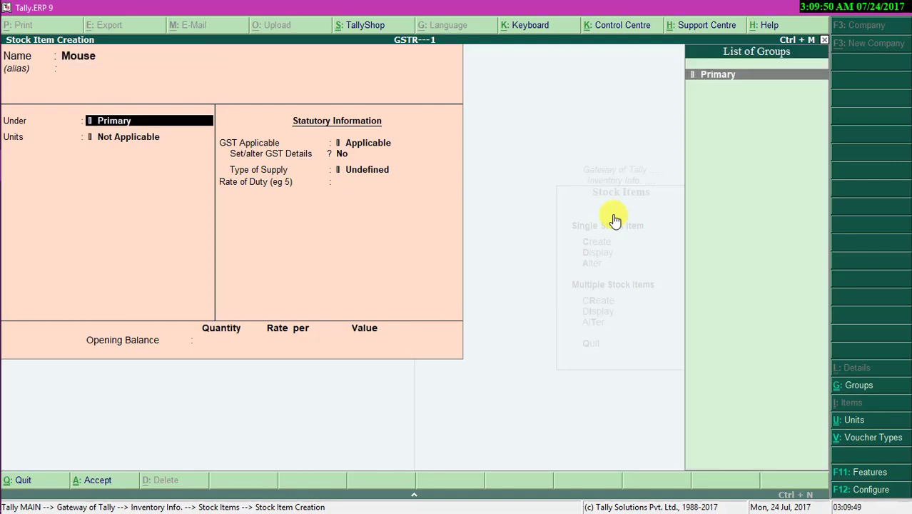
Step: Start a new stock group for the Mouse item and name it Eletric & Electronic with no alias
key(alt+c)
text(Eltri)
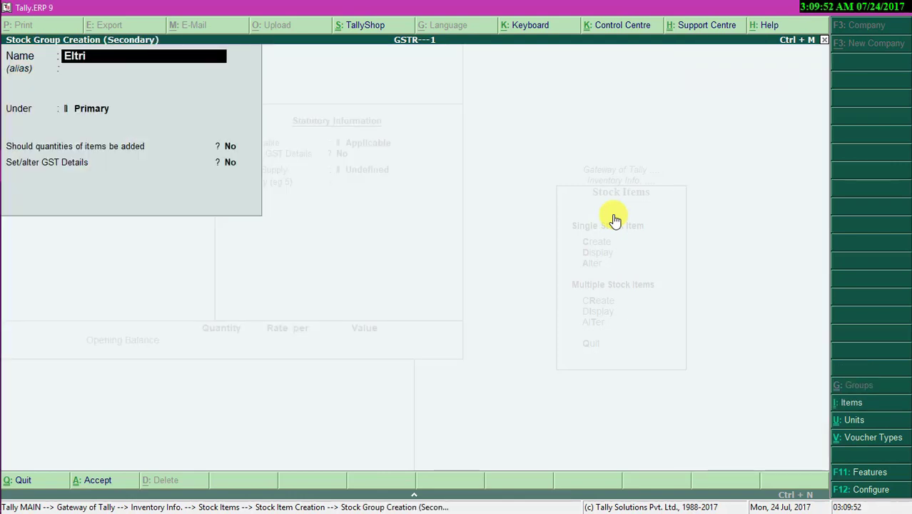
key(BackSpace)
key(BackSpace)
text(etric)
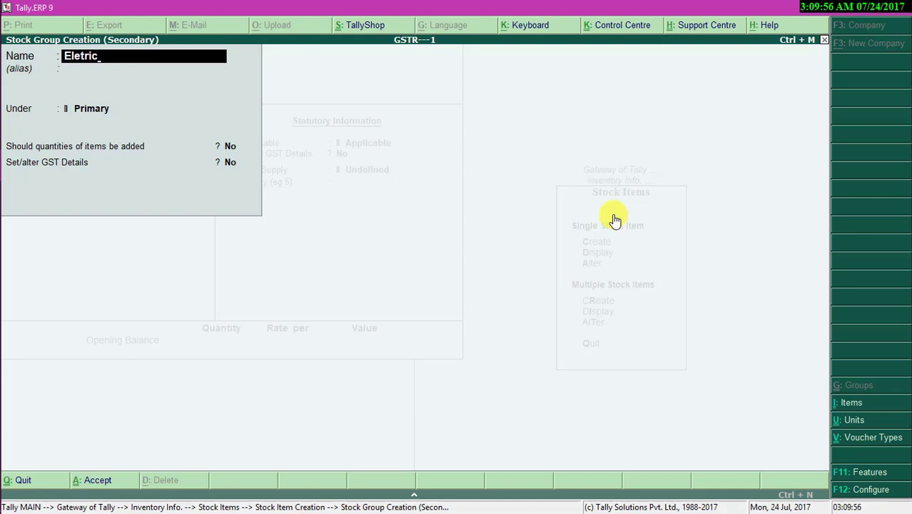
text( & Elector)
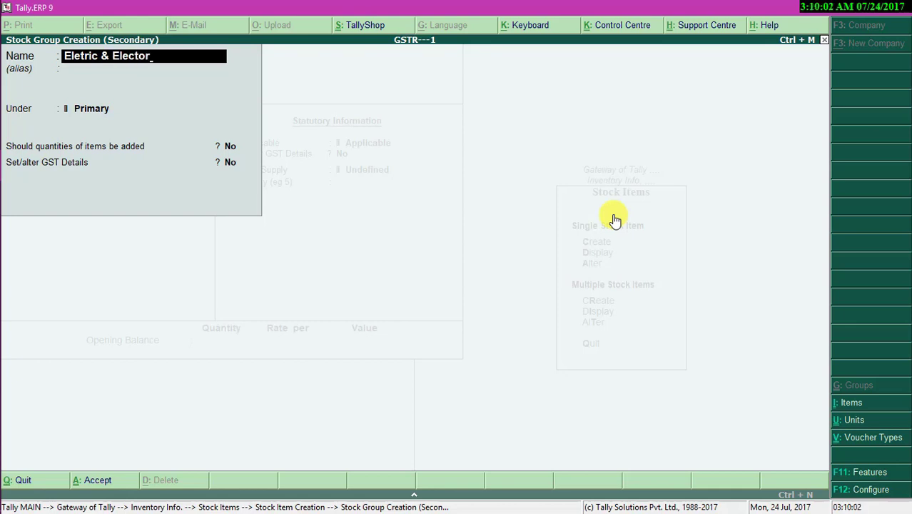
key(BackSpace)
key(BackSpace)
text(ronic)
key(Return)
key(Return)
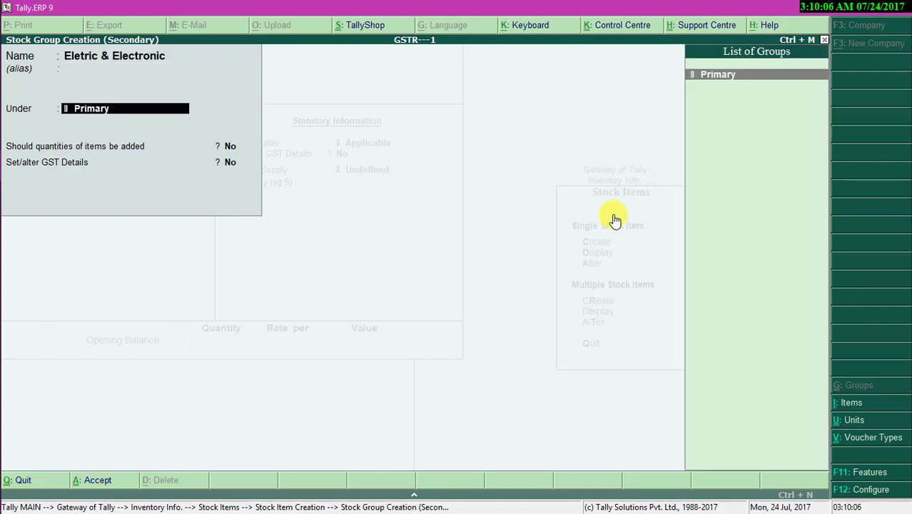
Step: Keep the Eletric & Electronic group under Primary, enable adding item quantities, and save it without GST details
key(Return)
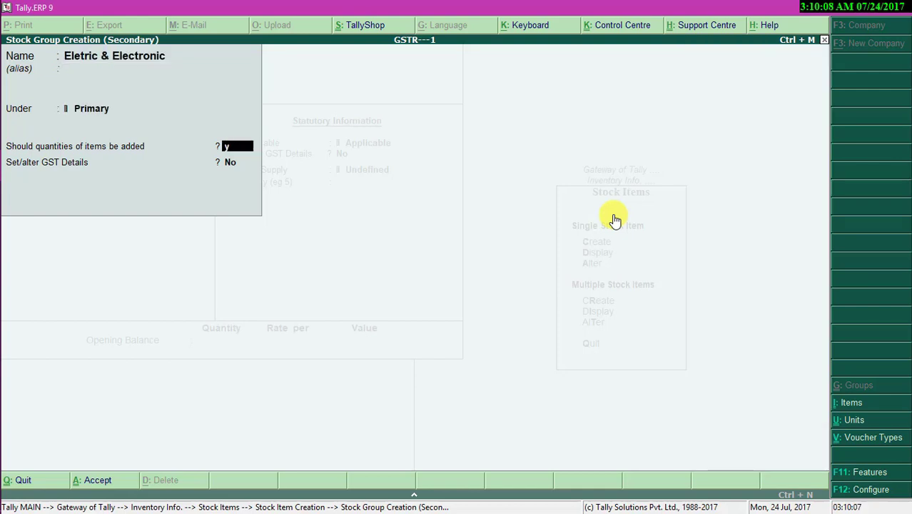
key(y)
key(Return)
key(Return)
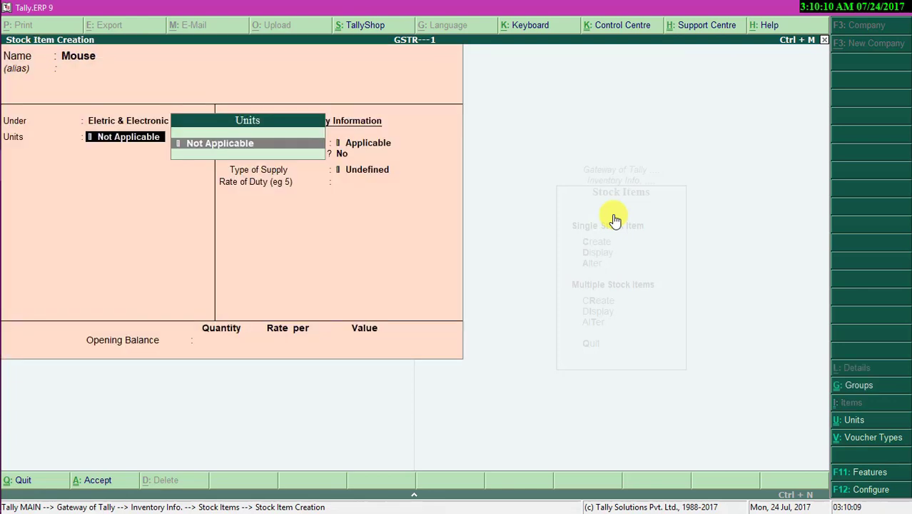
Step: Create a simple unit with the symbol Pcs., no formal name and 1 decimal place for the Mouse item
key(alt+c)
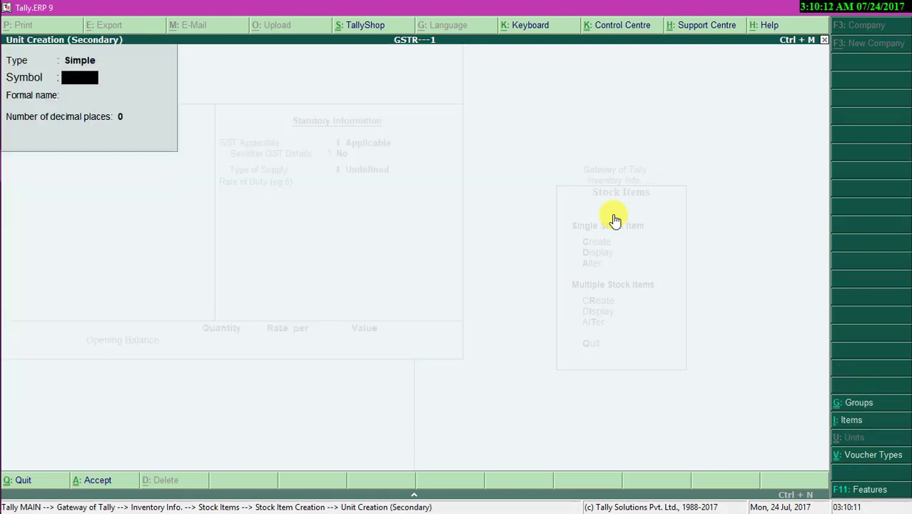
text(Pcs.)
key(Return)
key(Return)
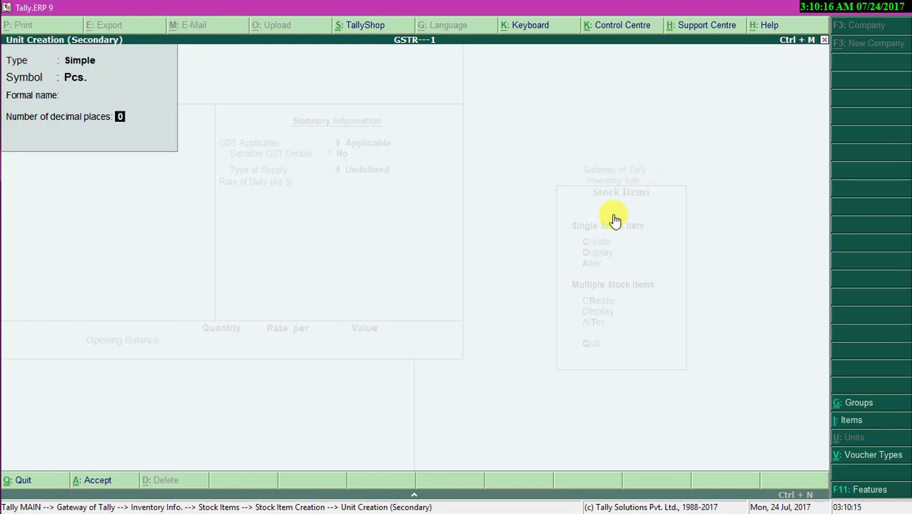
text(1)
key(Return)
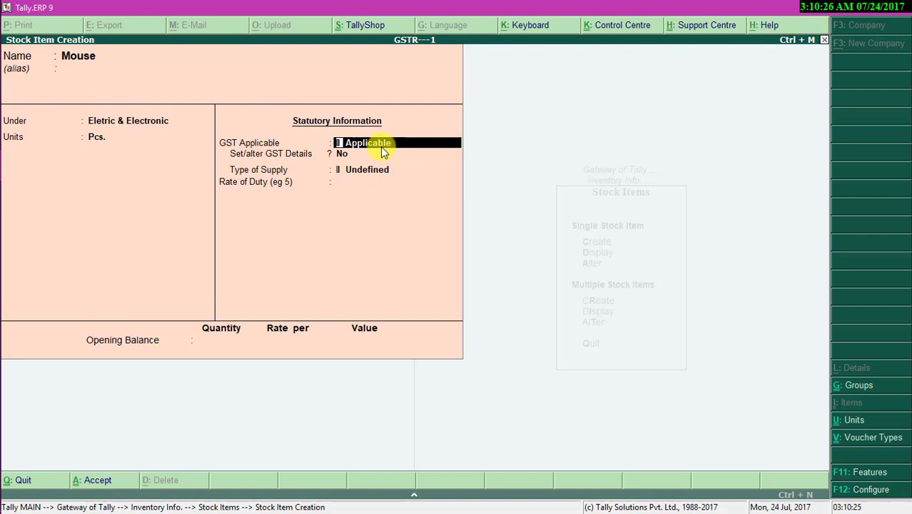
Step: Keep GST applicable for the Mouse item and enter GST details with description Mouse and HSN/SAC 58547414
key(Return)
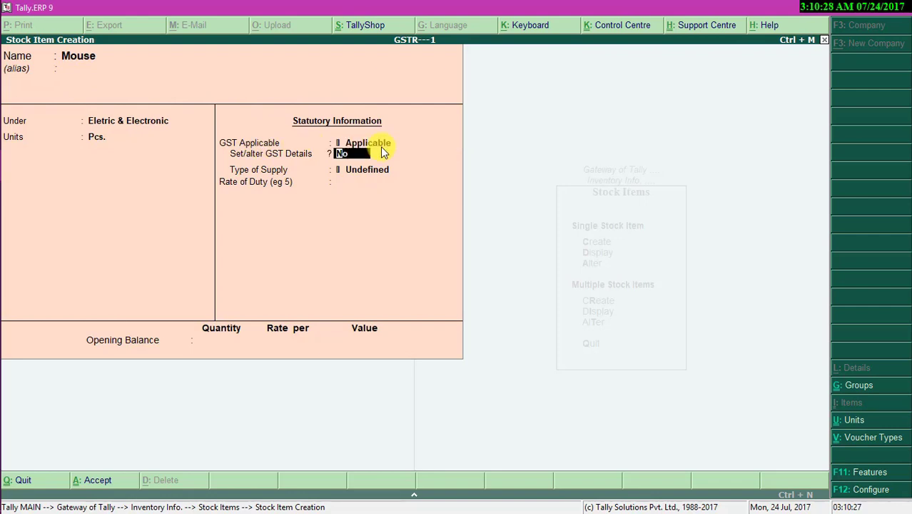
text(y)
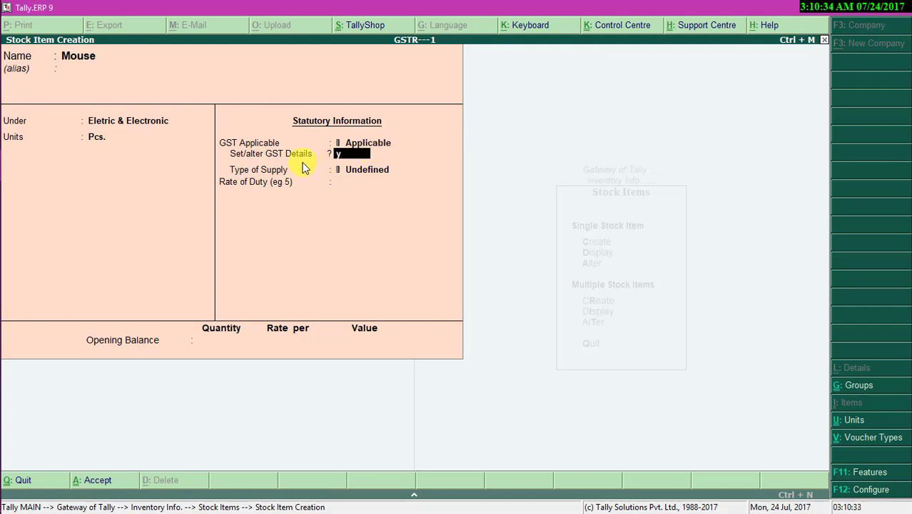
key(Return)
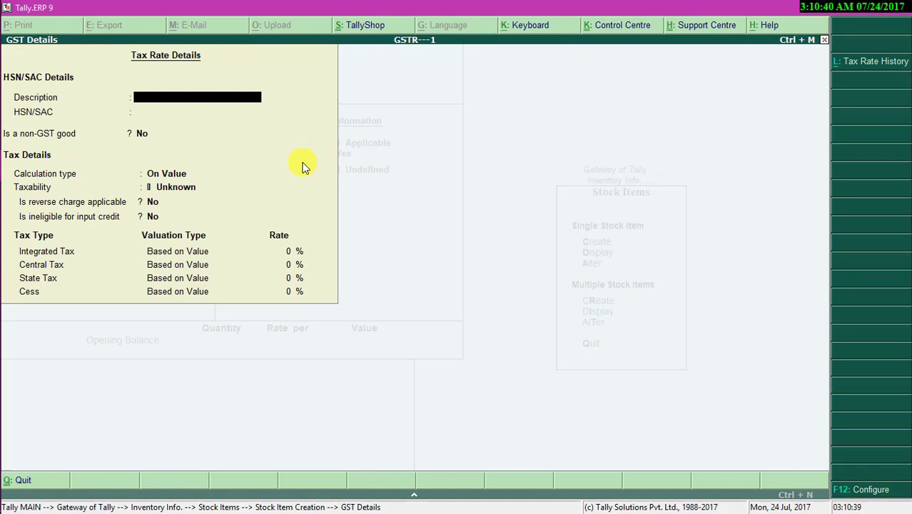
text(Mouse)
key(Return)
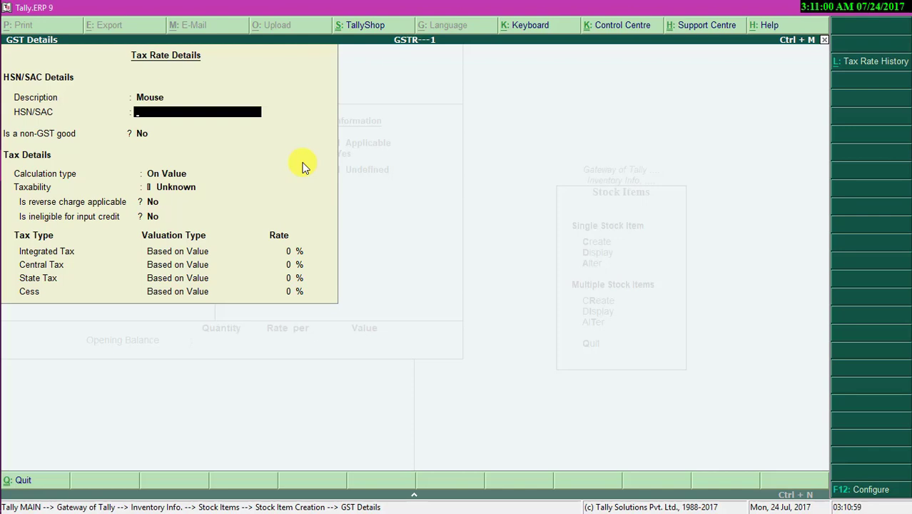
text(58547414)
key(Return)
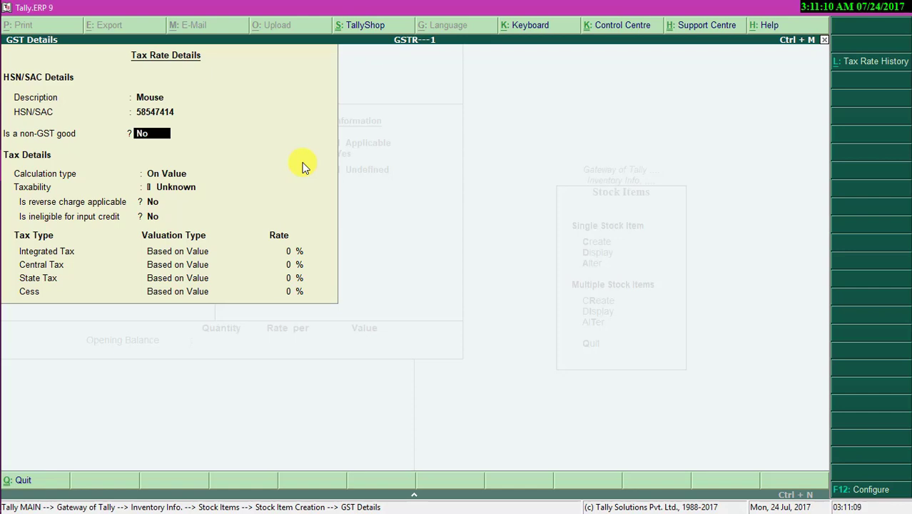
Step: Keep non-GST good at No and calculation On Value, and set taxability to Taxable without reverse charge or input credit ineligibility
key(Return)
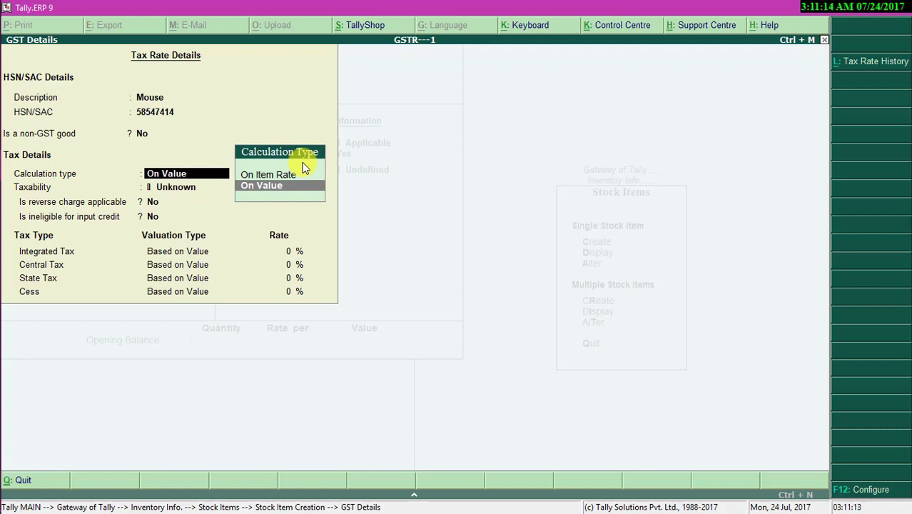
key(Return)
key(Down)
key(Down)
key(Down)
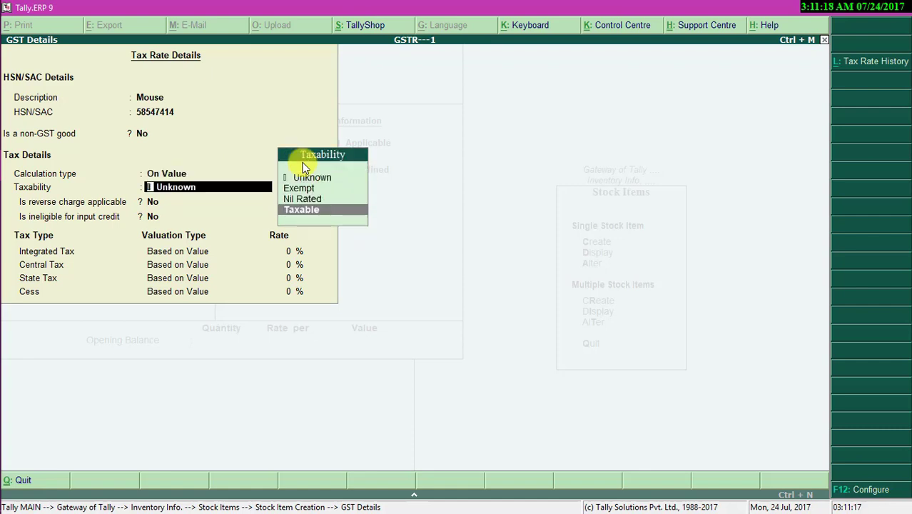
key(Return)
key(Return)
key(Return)
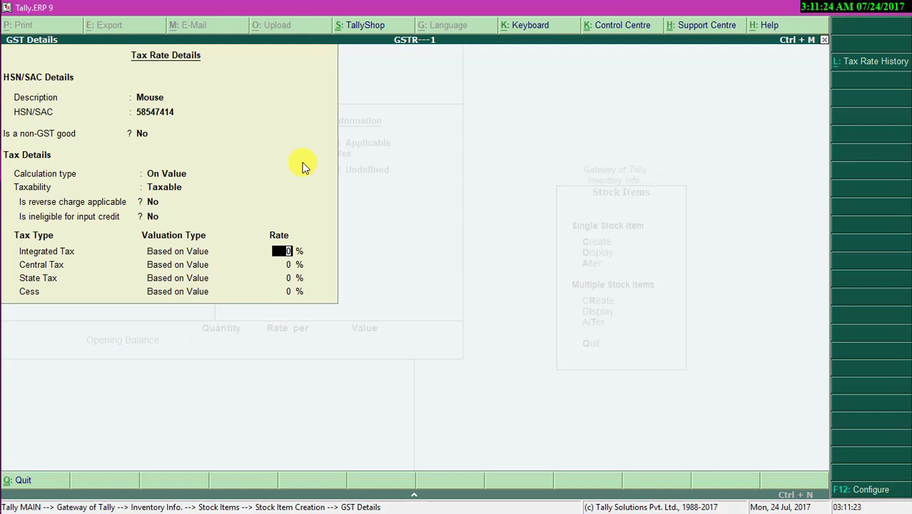
Step: Set the Mouse item's Integrated Tax rate to 18% and accept the Central Tax rate of 9%
text(18)
key(Return)
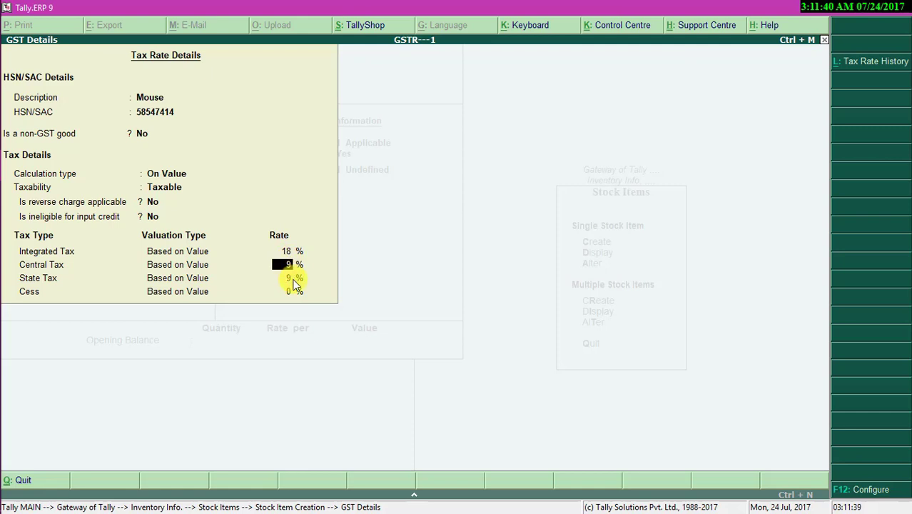
key(Return)
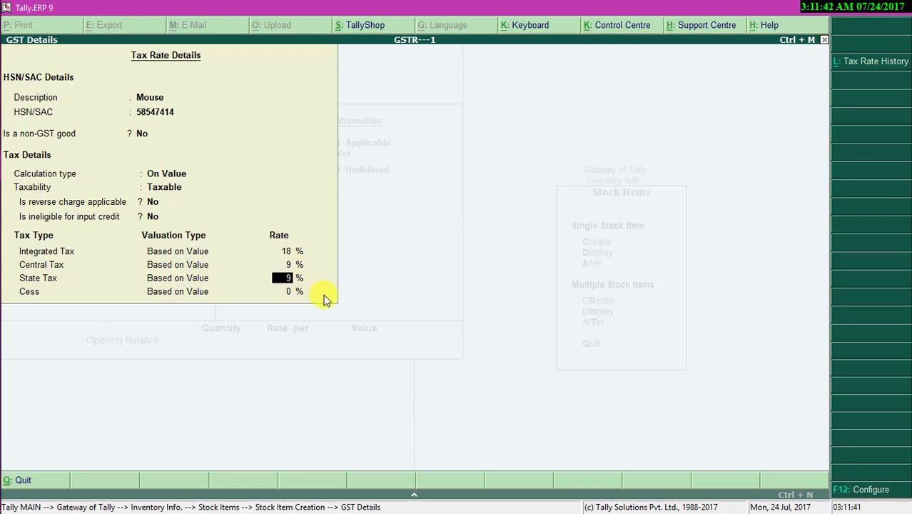
Step: Accept the 9% State Tax and 0% Cess rates, set the type of supply to Goods, and save the Mouse item
key(Return)
key(Return)
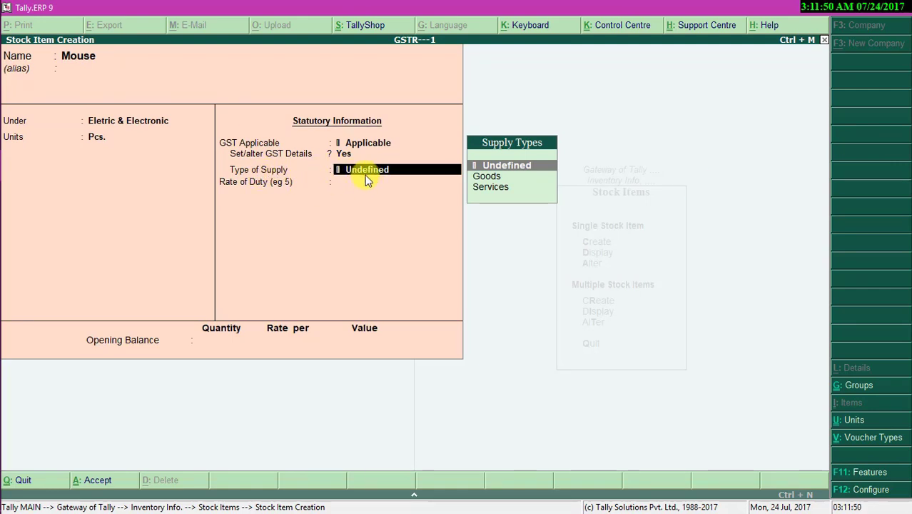
key(Down)
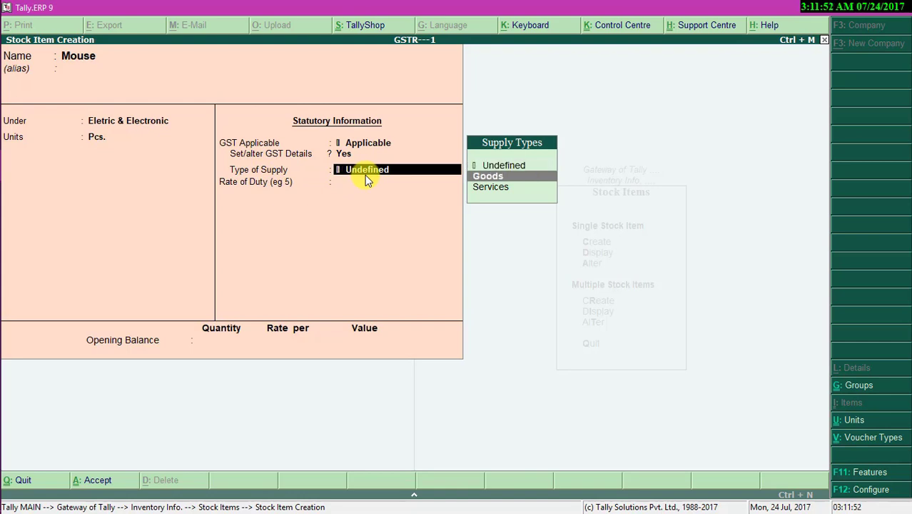
key(Return)
key(Return)
key(Return)
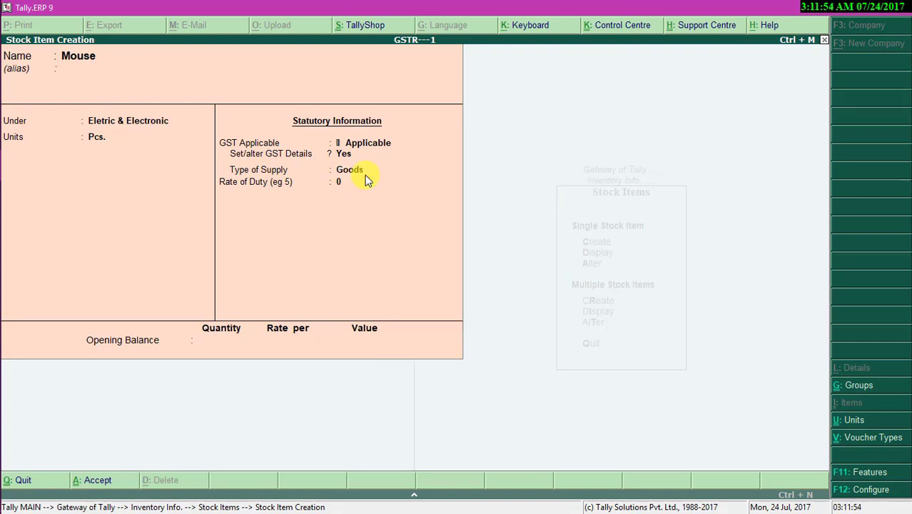
Step: Start a new stock item named Keyboard under the Eletric & Electronic group with Pcs. as its unit
text(Keyboard)
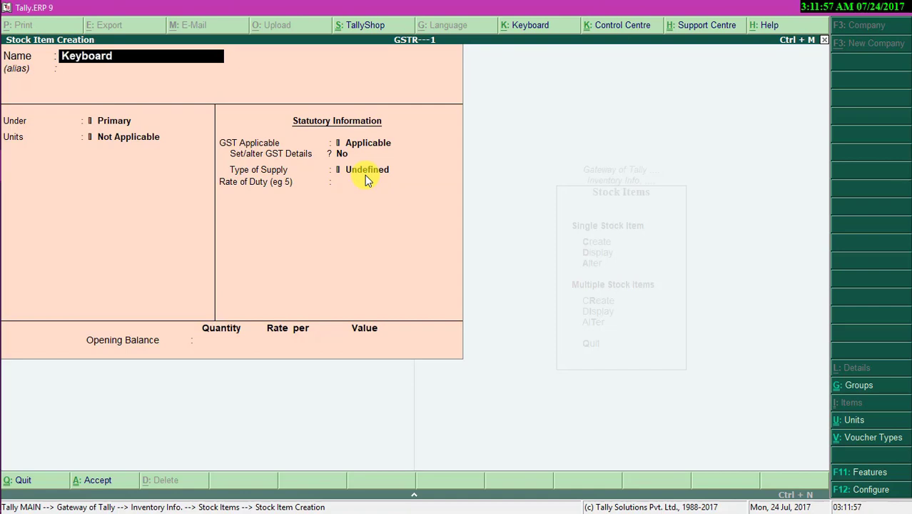
key(Return)
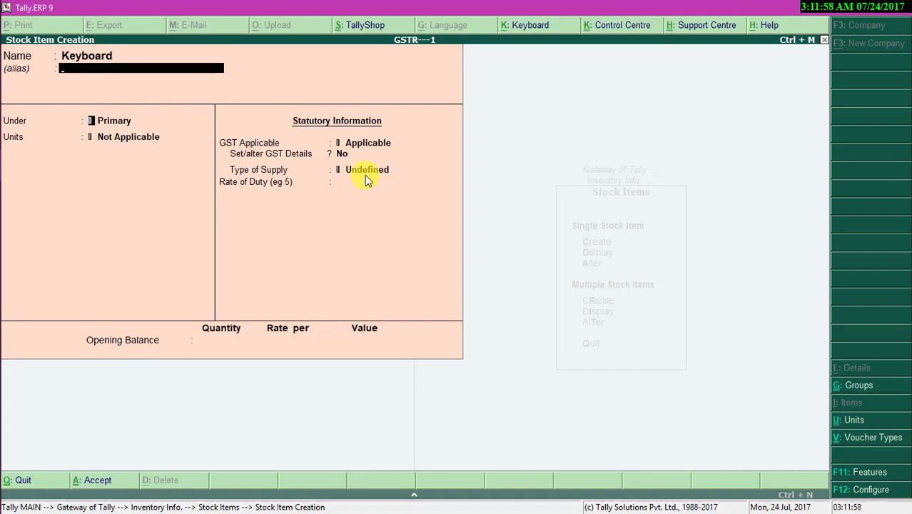
key(Return)
key(Down)
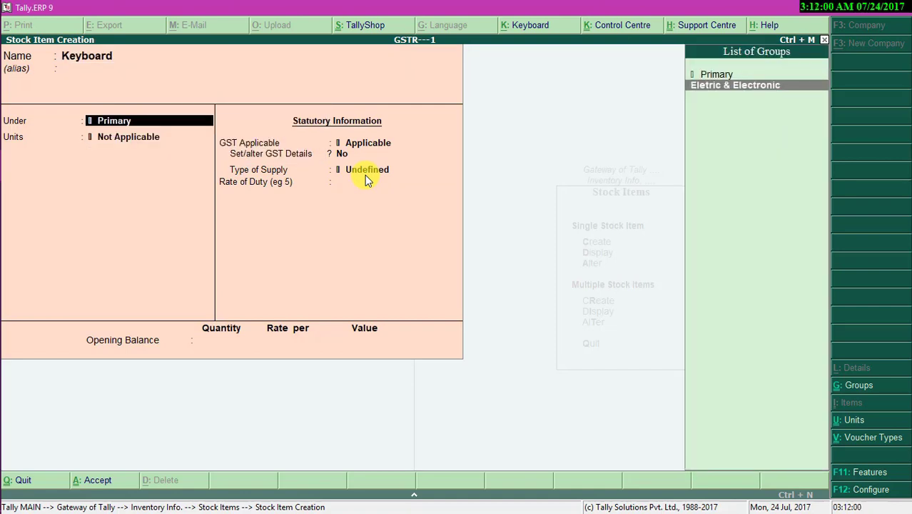
key(Return)
key(Return)
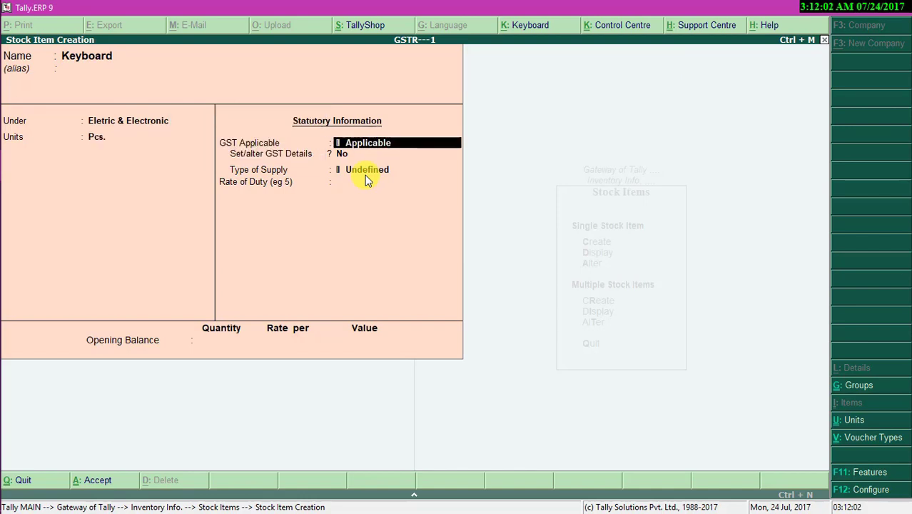
Step: Keep GST applicable for the Keyboard item and enter GST details with description Keyboard and HSN/SAC 15421421
key(Return)
text(y)
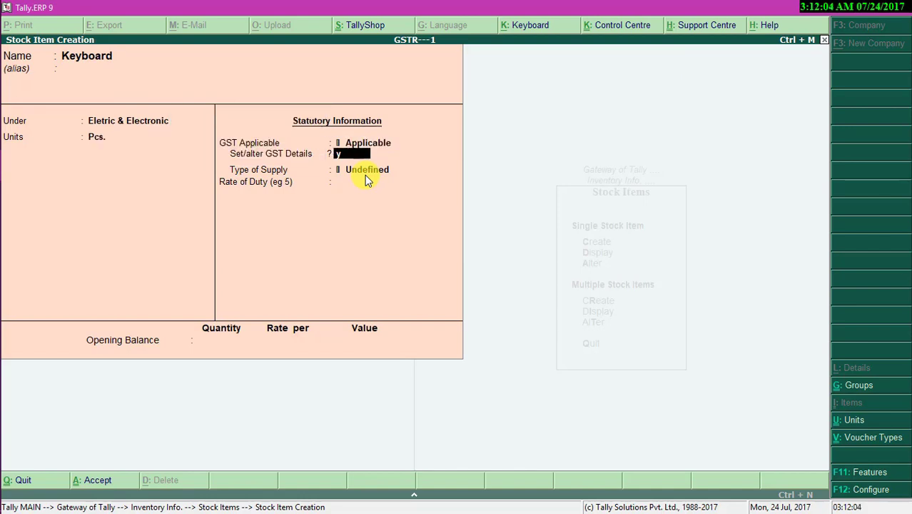
key(Return)
text(K)
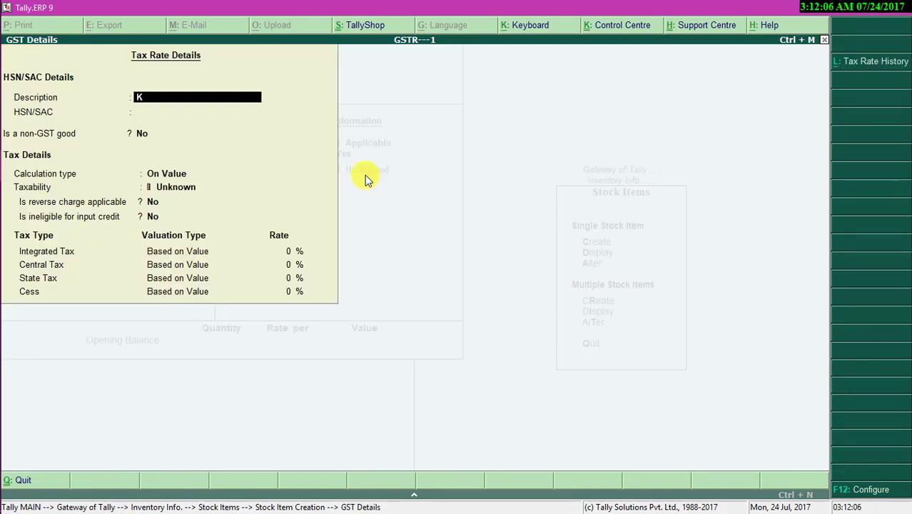
text(eyboard)
key(Return)
text(15421)
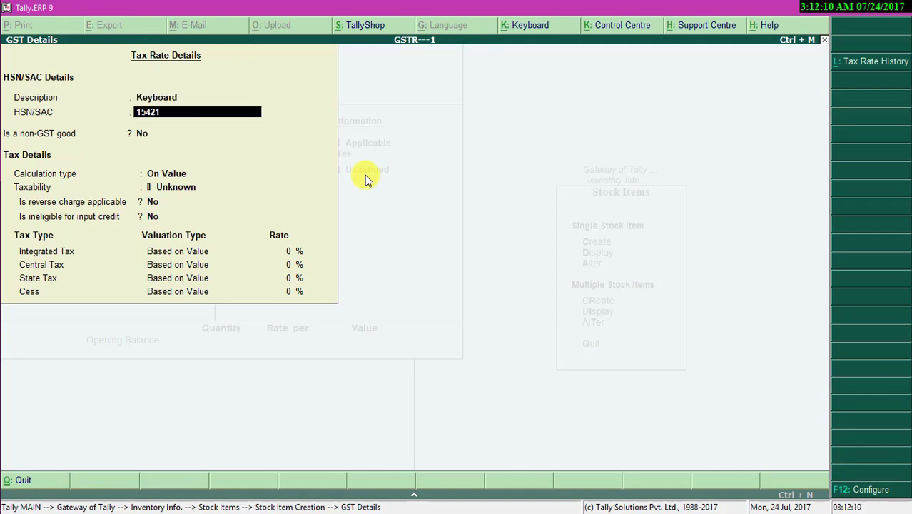
text(421)
key(Return)
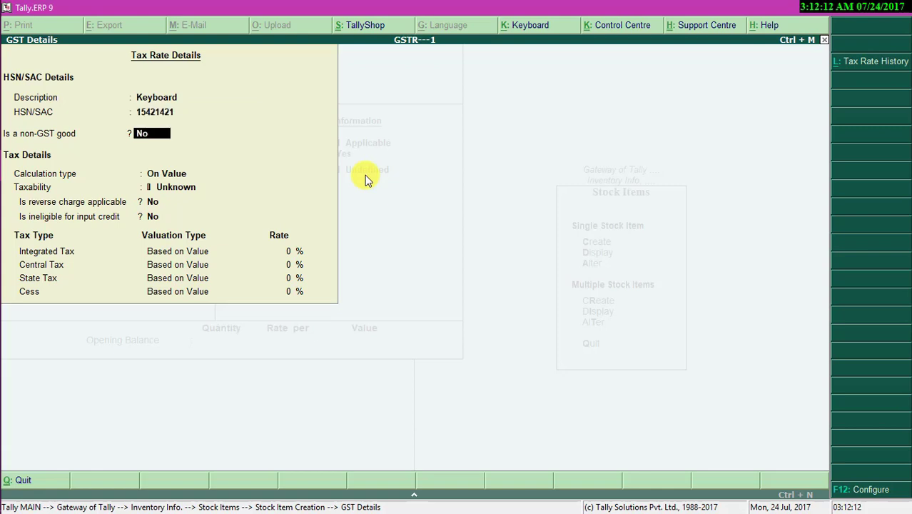
Step: Keep the Keyboard item's calculation type On Value and set taxability to Taxable, with non-GST good, reverse charge and input credit ineligibility at No
key(Return)
key(Return)
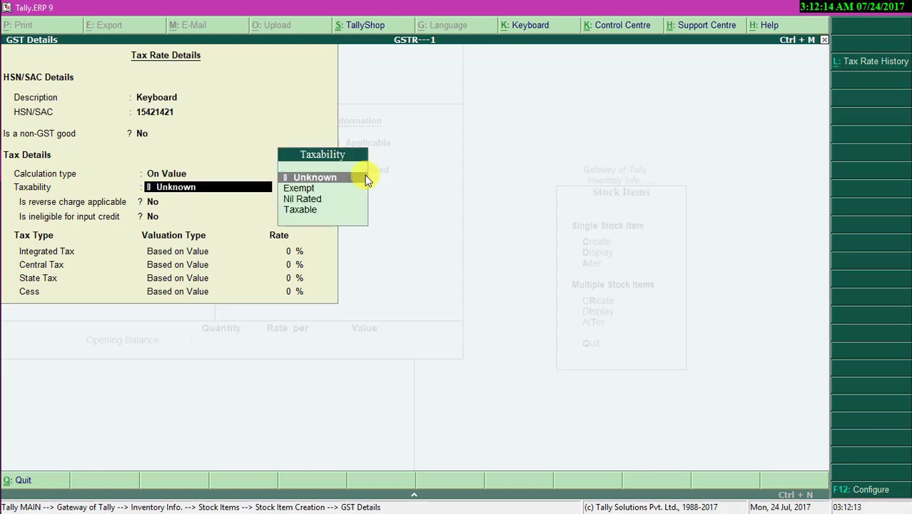
key(Down)
key(Down)
key(Down)
key(Return)
key(Return)
key(Return)
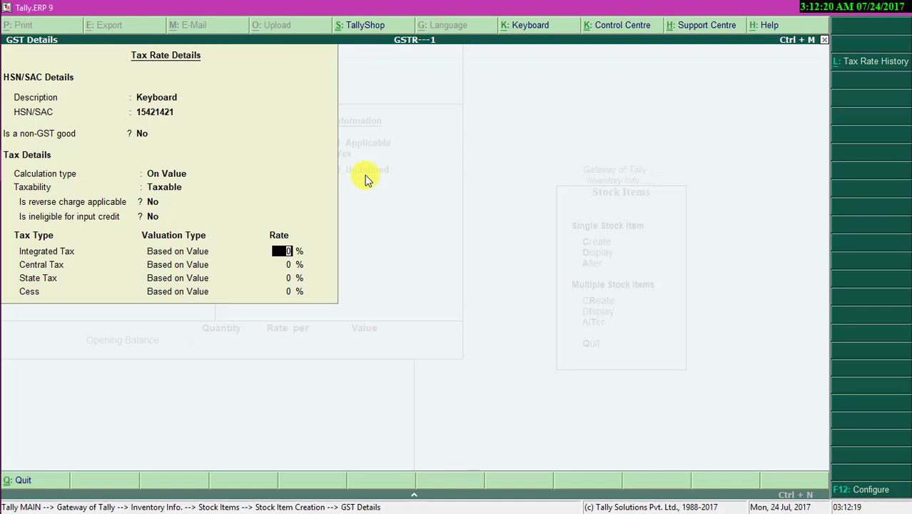
Step: Set the Keyboard item's Integrated Tax rate to 18% and accept the remaining tax rates
text(18)
key(Return)
key(Return)
key(Return)
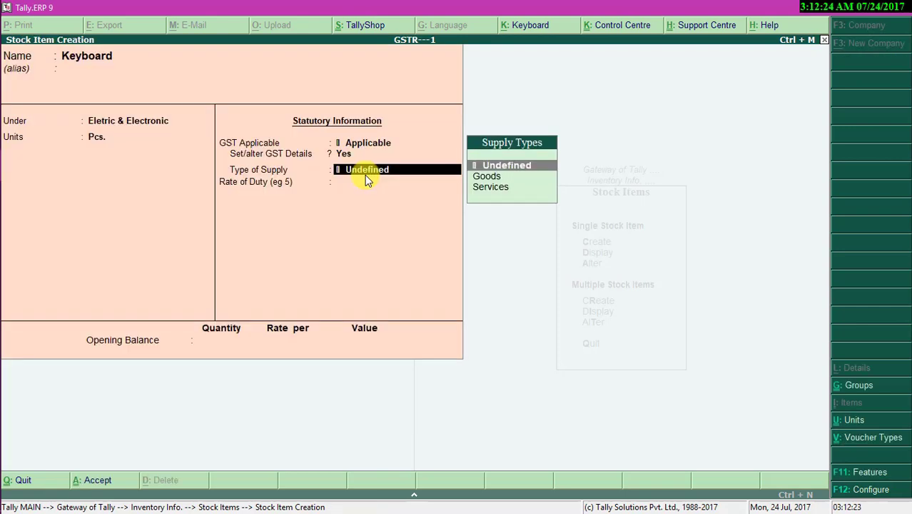
Step: Set the Keyboard item's type of supply to Goods and save it without an opening balance
key(Down)
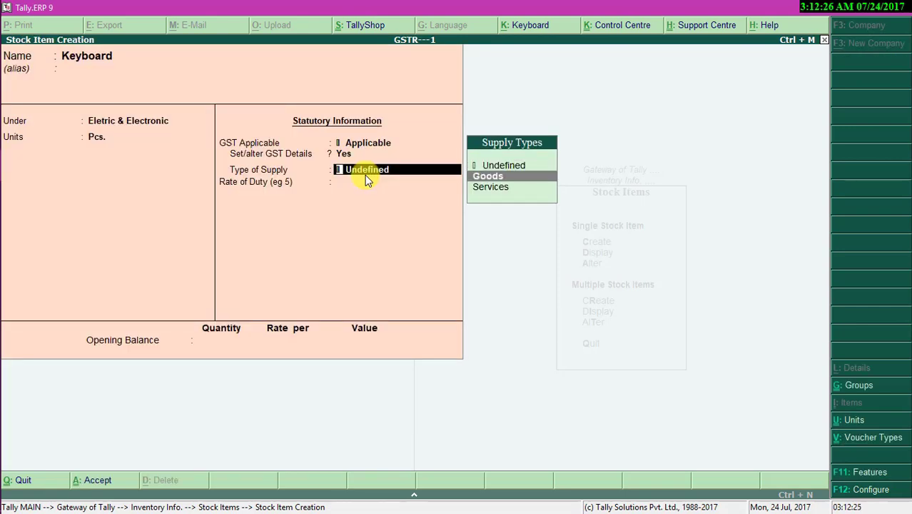
key(Return)
key(Return)
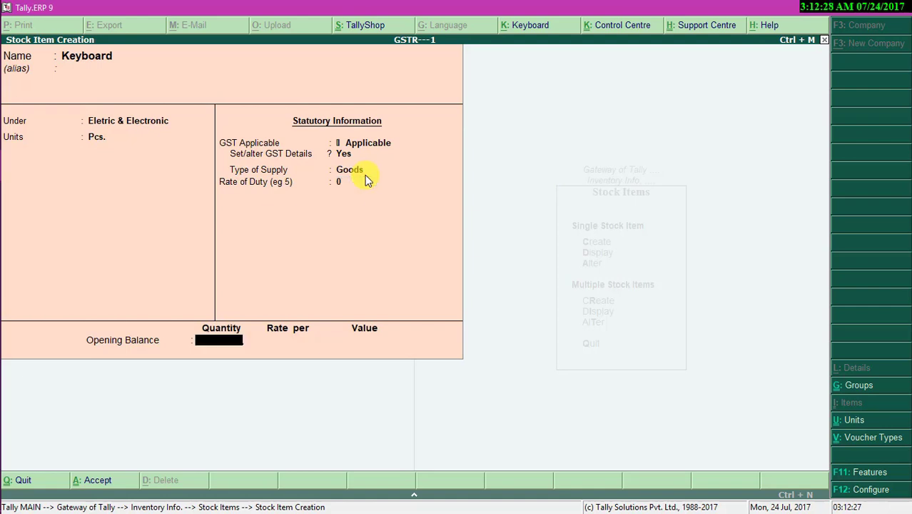
key(Return)
key(Return)
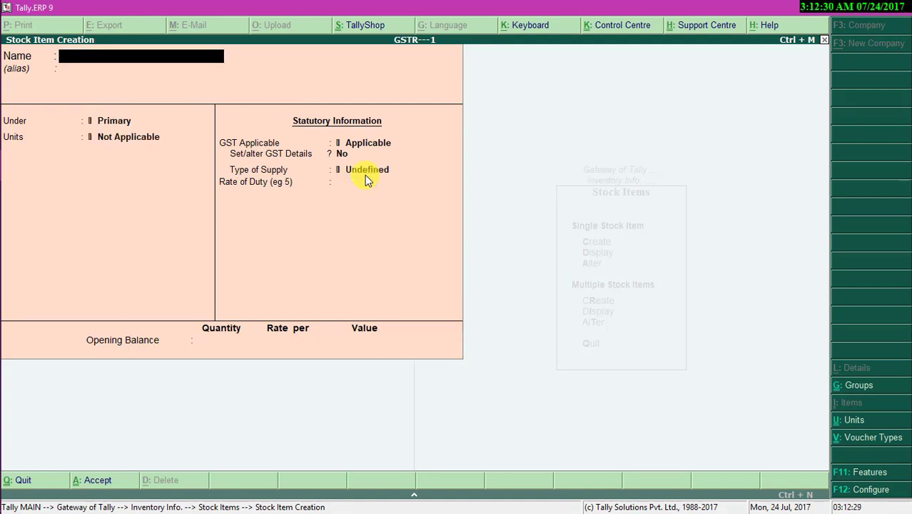
Step: Leave stock item creation and open a sales voucher in Item Invoice mode
key(Escape)
key(Return)
key(Escape)
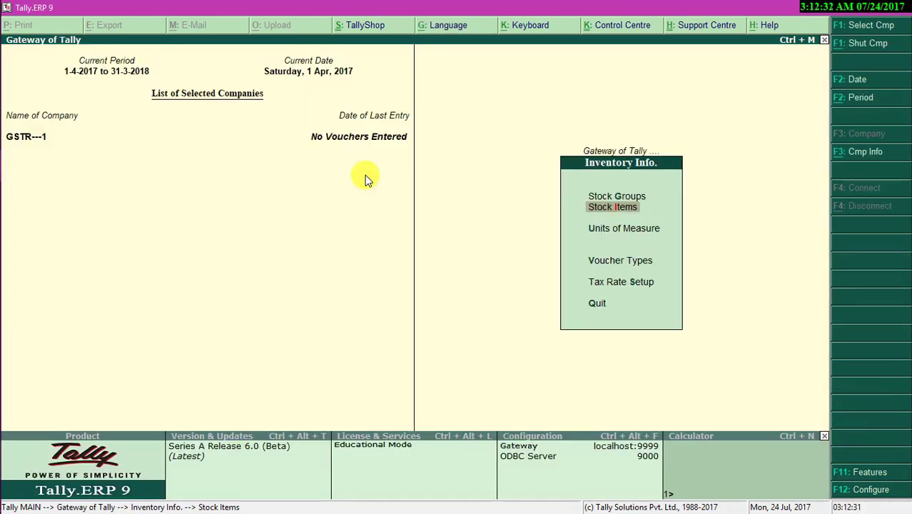
key(Escape)
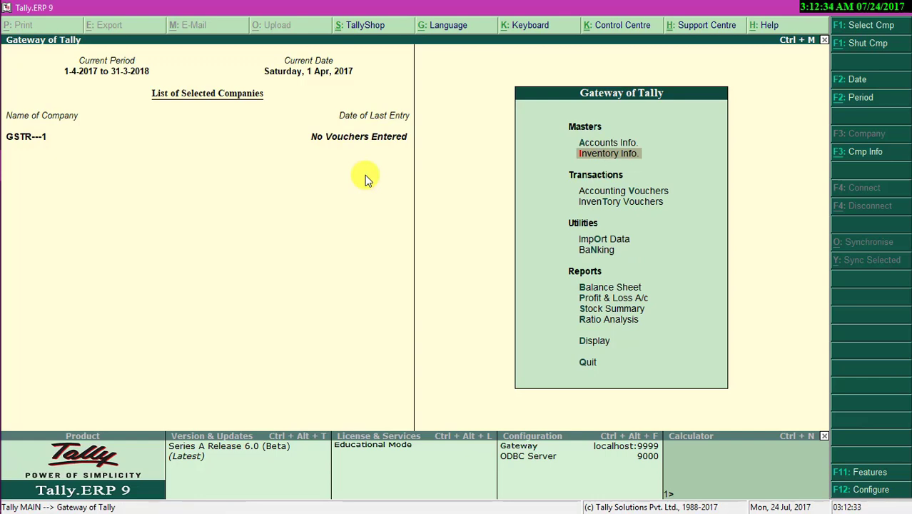
key(v)
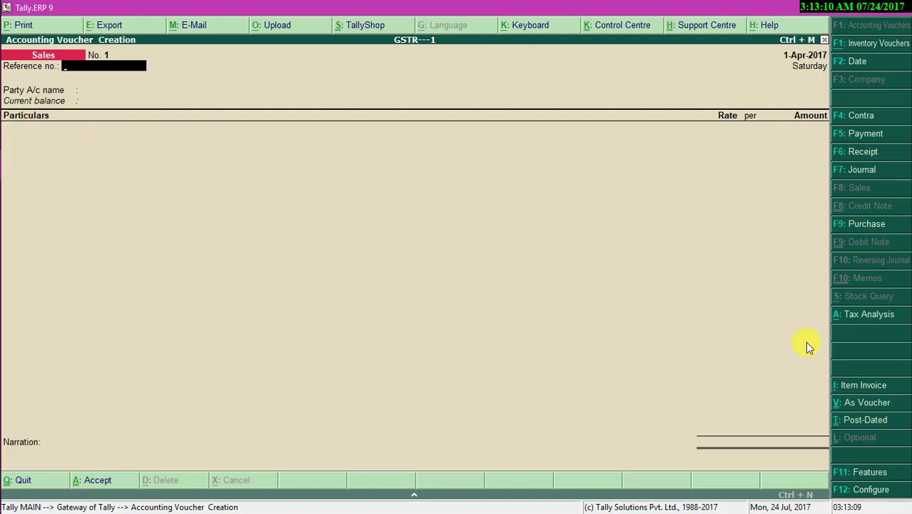
click(853, 395)
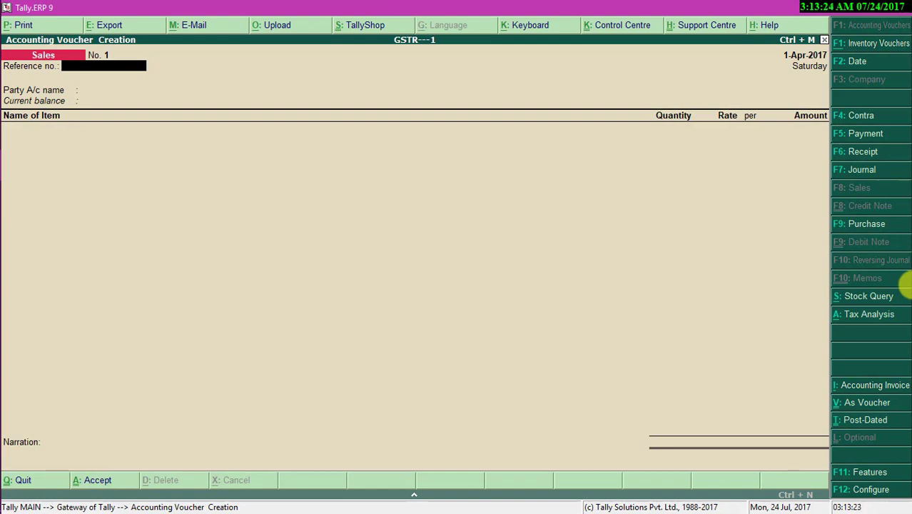
key(F12)
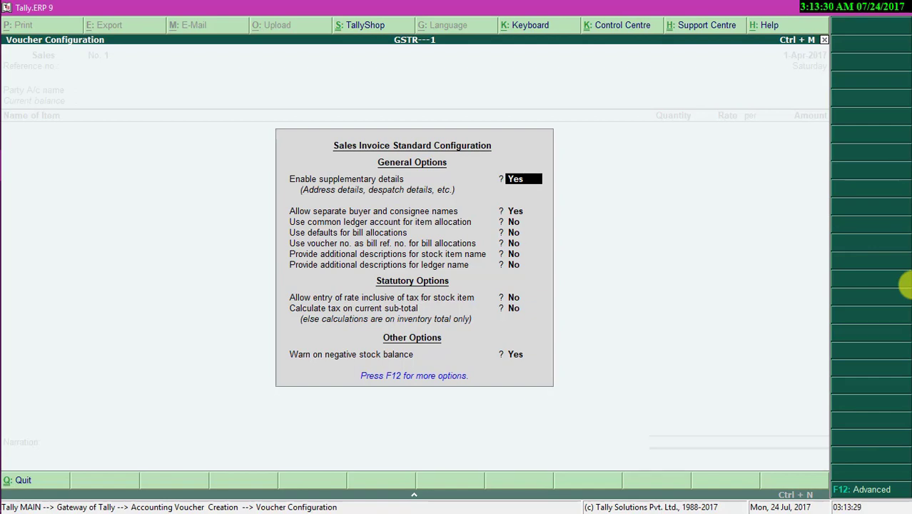
key(Escape)
key(Escape)
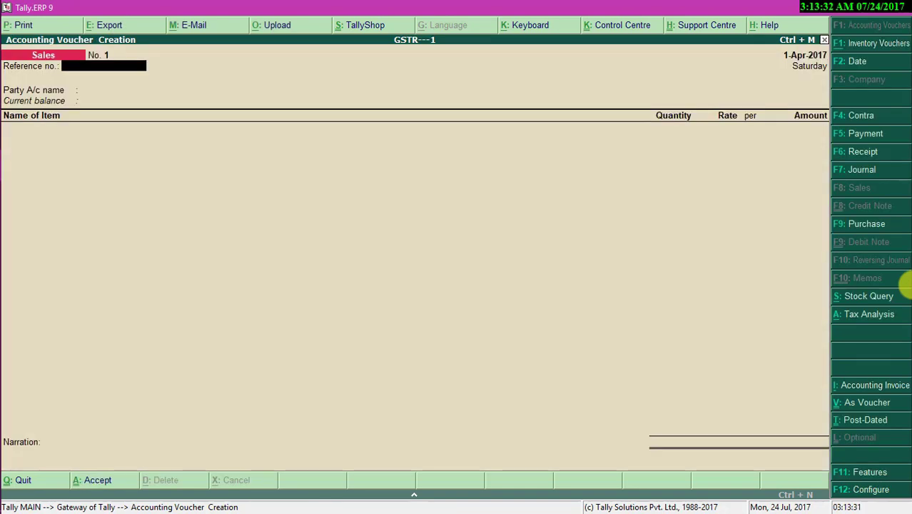
Step: Enter reference number 154154 on the sales invoice and start creating a new ledger for the party account
text(154154)
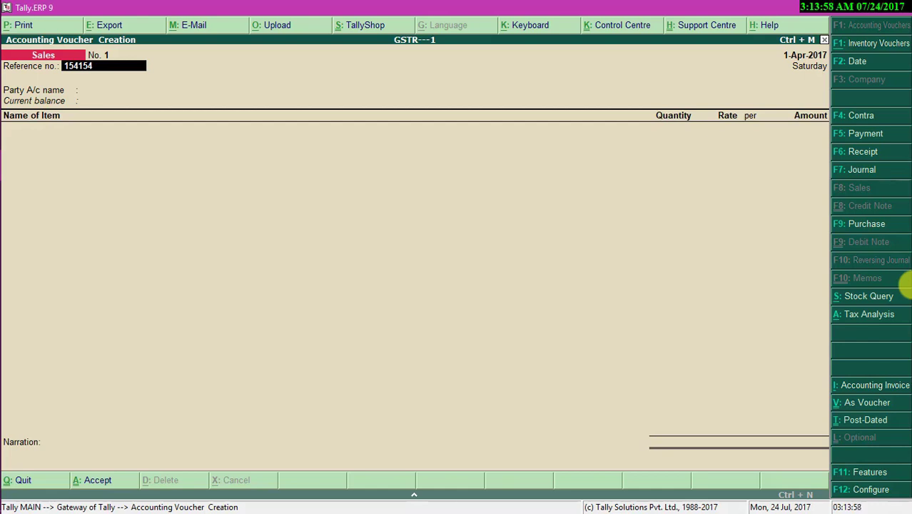
key(Return)
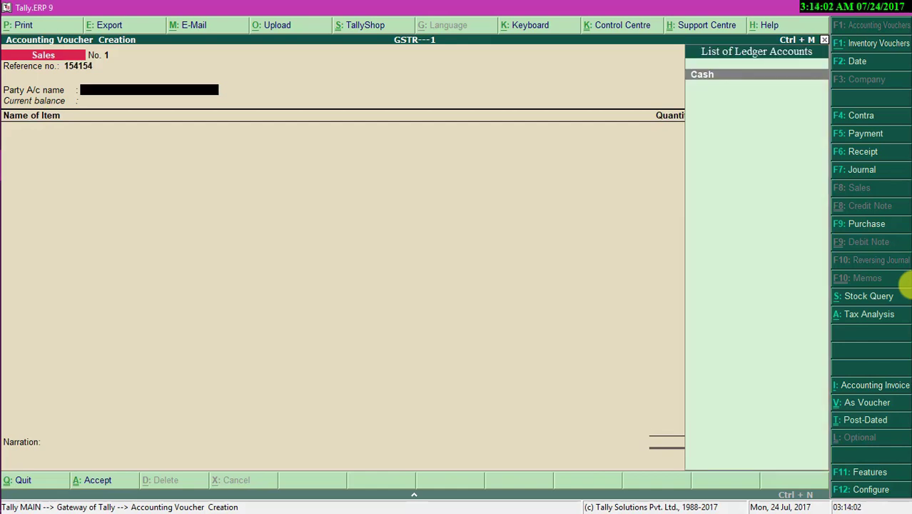
key(alt+c)
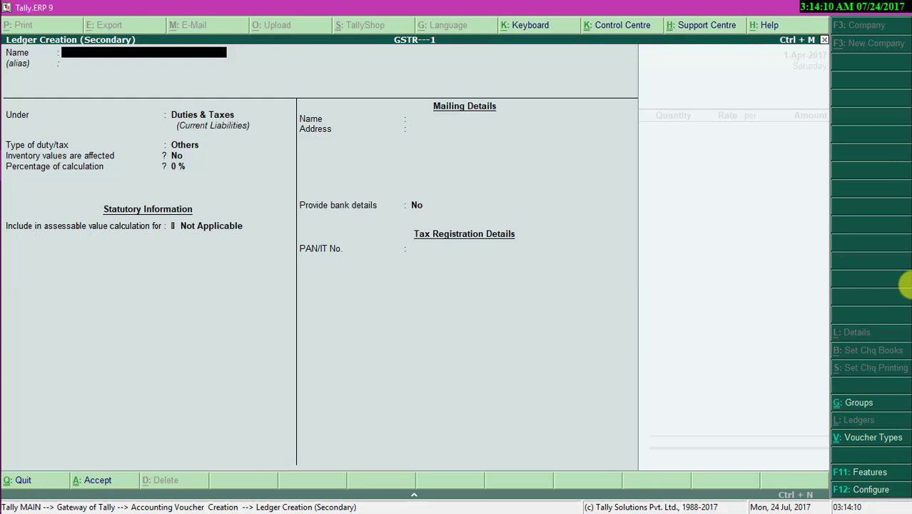
Step: Enter the customer's full name as the party ledger name and place it under Sundry Debtors
text(Mr.)
text(Jay Pri)
key(BackSpace)
text(akash)
key(Return)
key(Return)
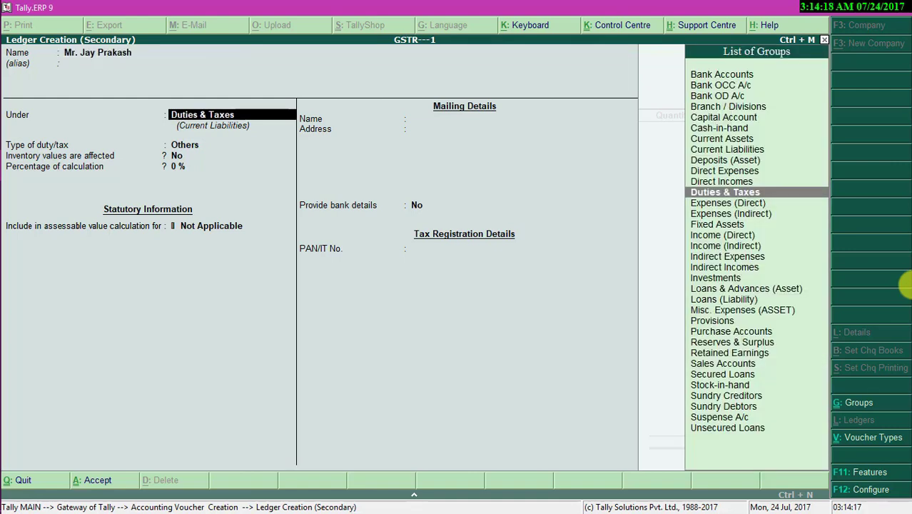
text(Su)
key(Down)
key(Down)
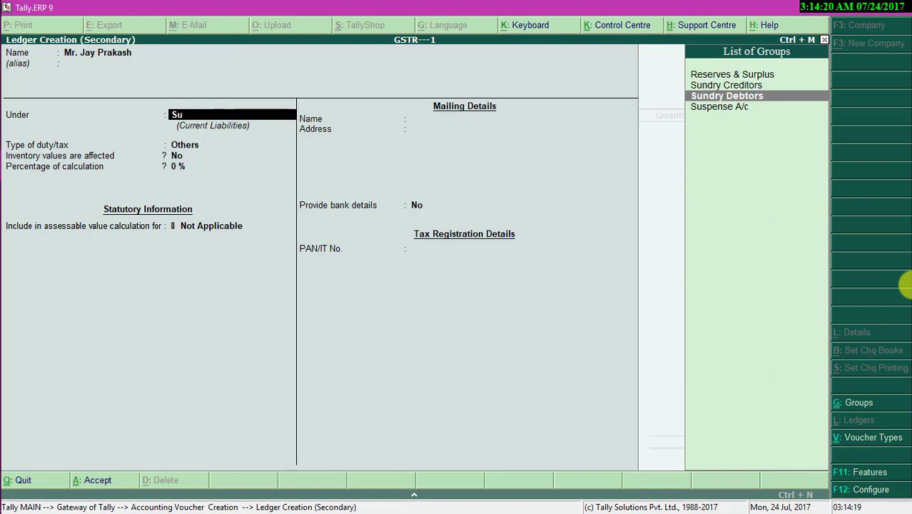
key(Return)
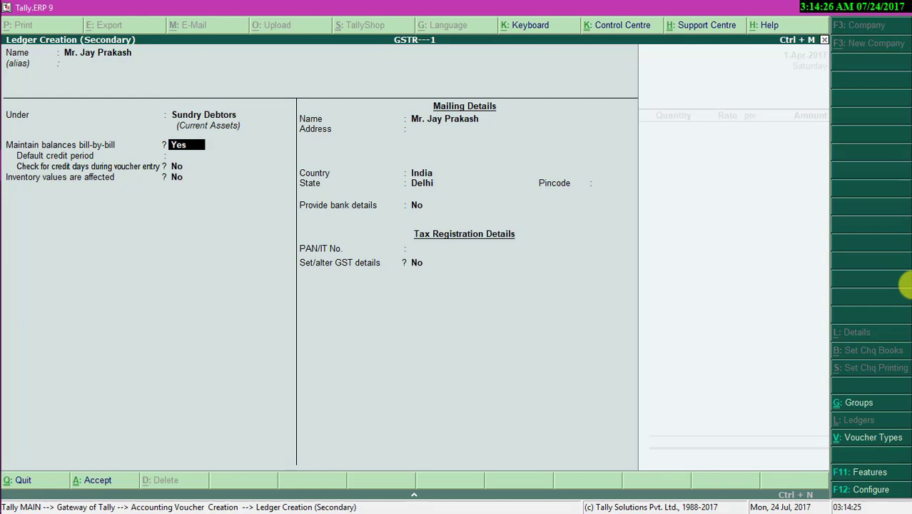
Step: Keep bill-by-bill balances, country India and state Delhi for the party ledger, and enter its pincode without bank details
key(Return)
key(Return)
key(Return)
key(Return)
key(Return)
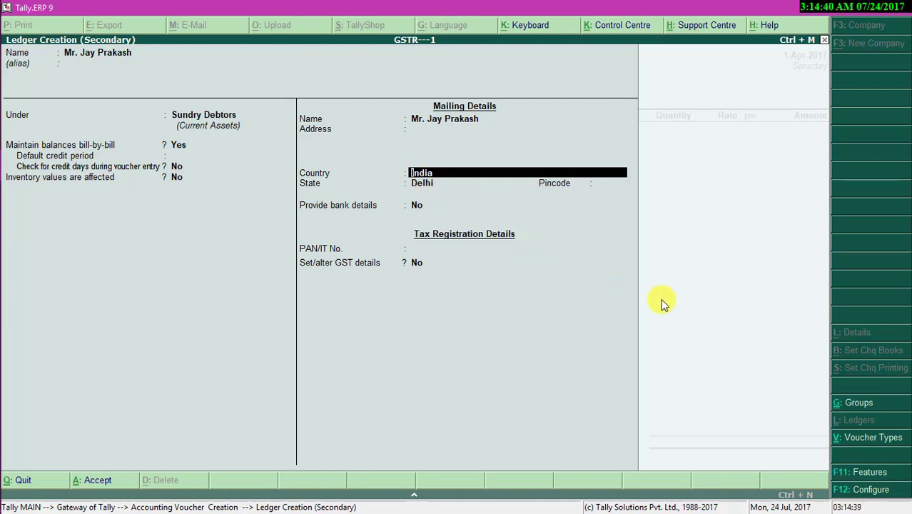
key(Return)
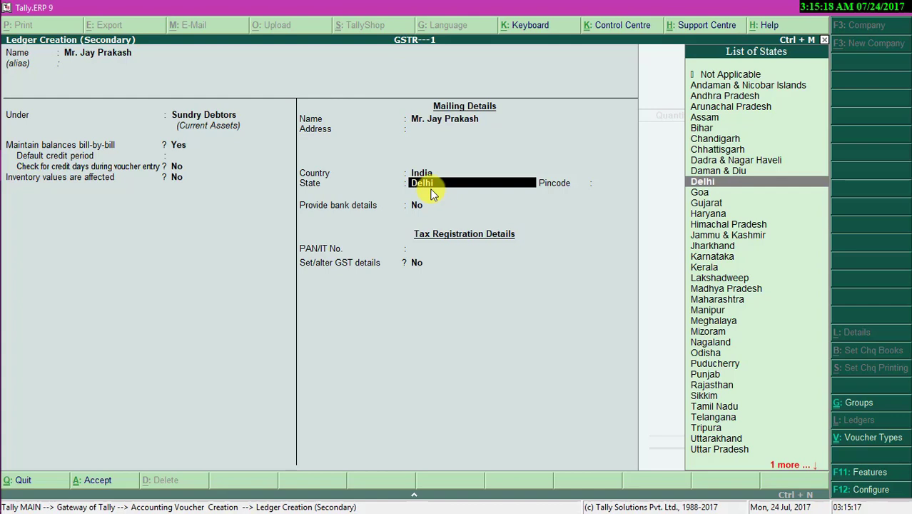
key(Return)
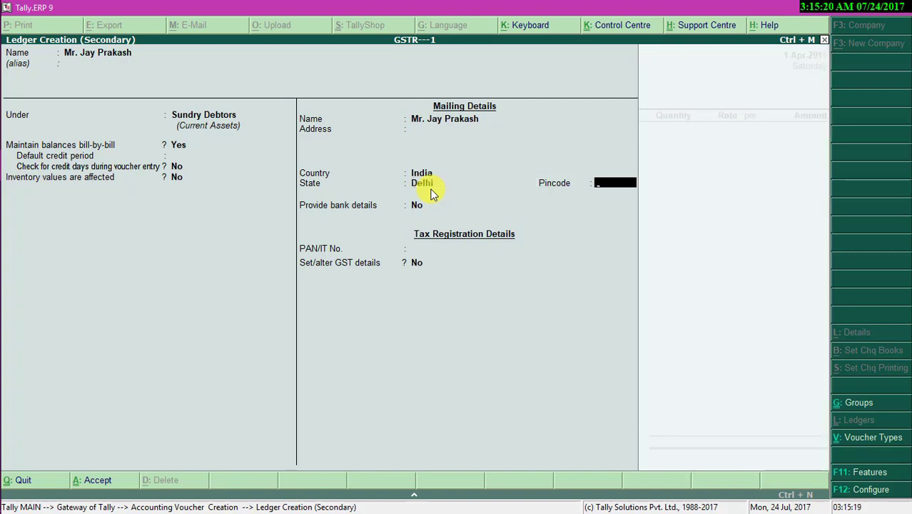
text(110054)
key(Return)
key(Return)
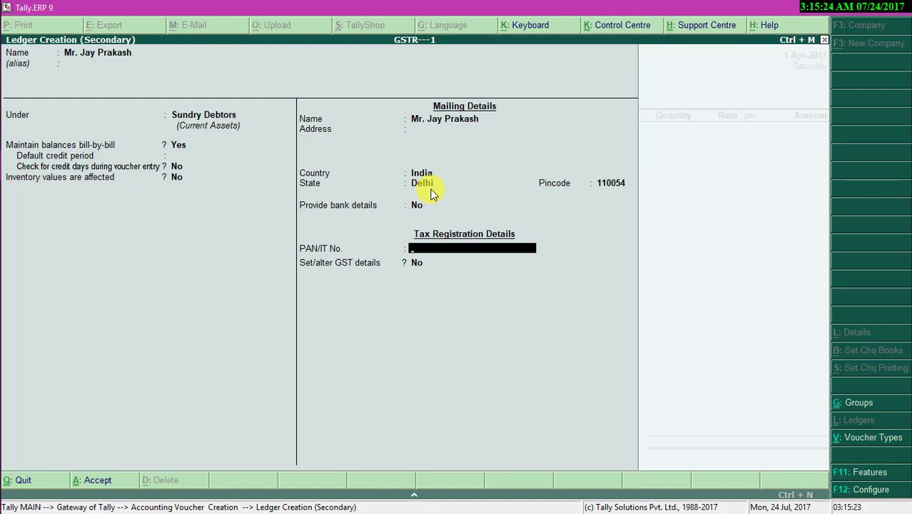
Step: Leave the PAN blank, enable GST details for the party ledger, keep registration type Regular, and enter the customer's GSTIN/UIN
key(Return)
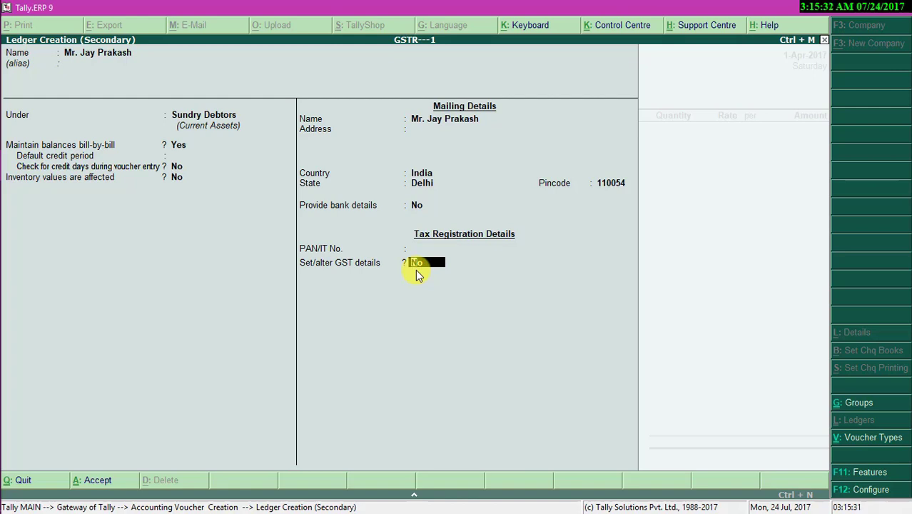
key(Return)
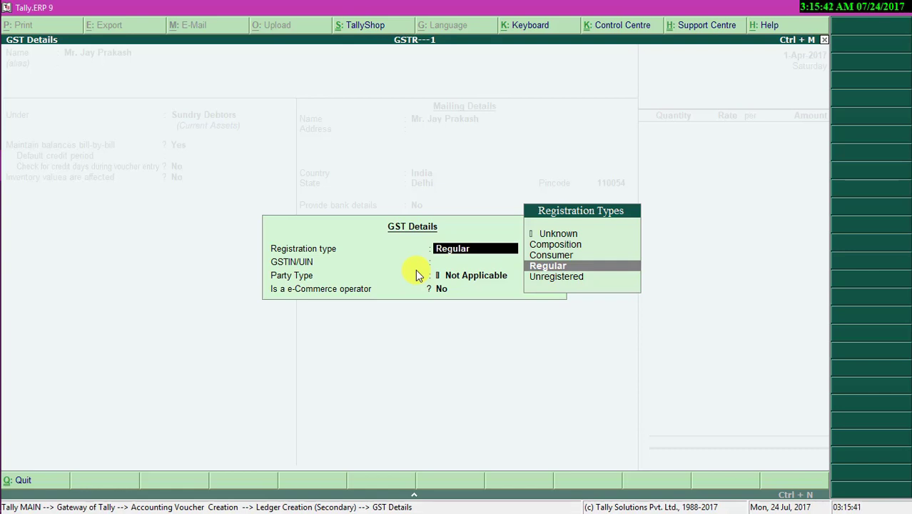
key(Return)
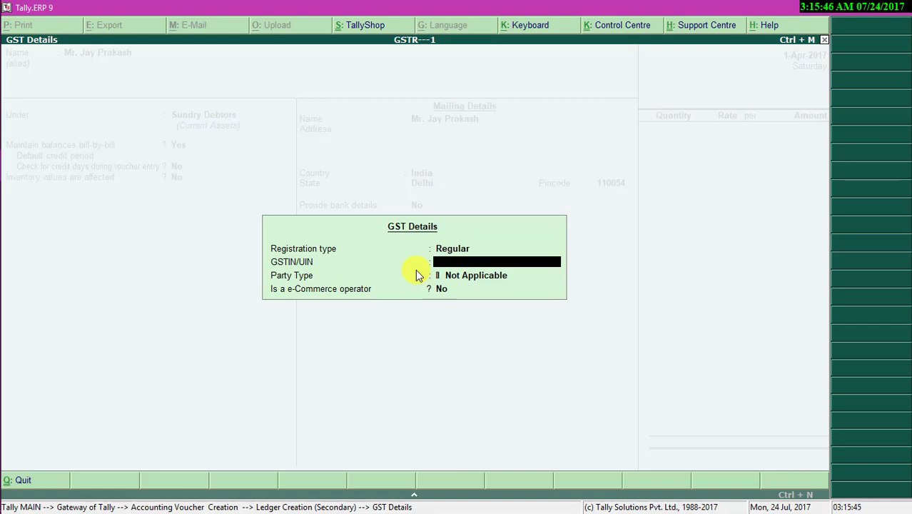
text(07ASDSA5258)
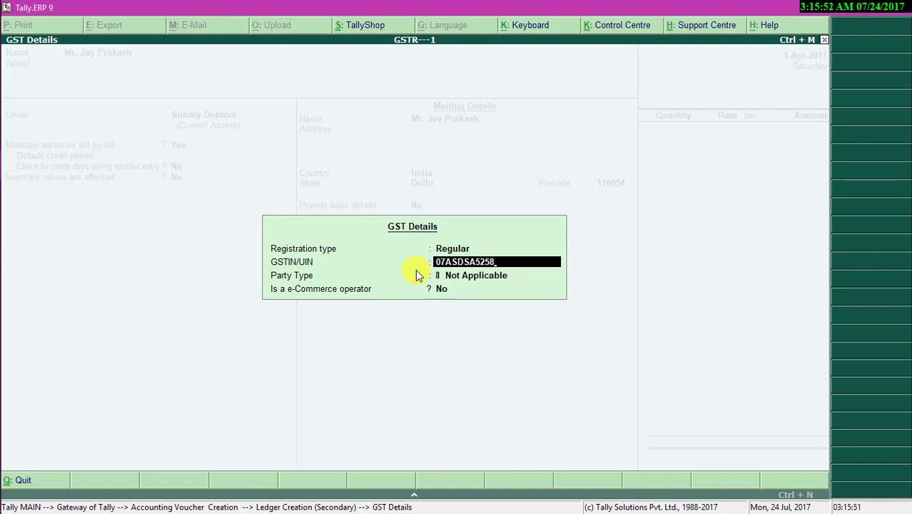
text(A)
text(2Z1)
key(Return)
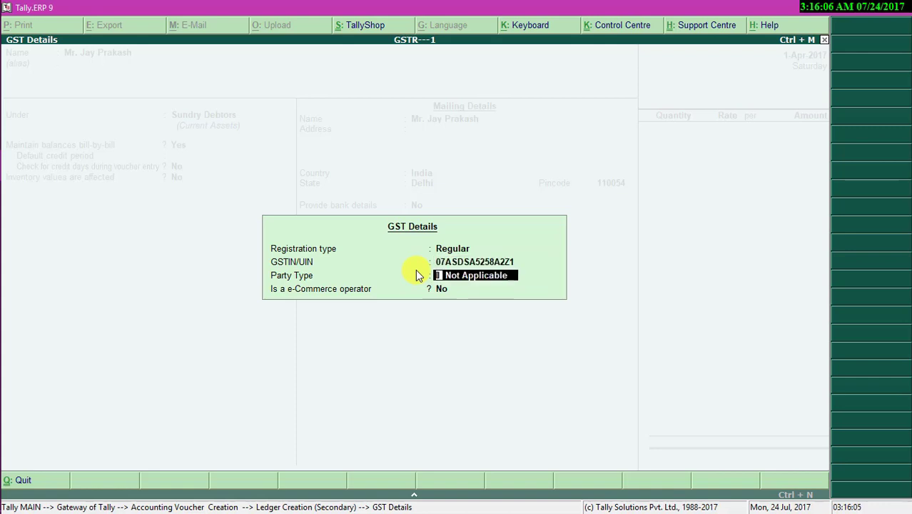
Step: Set the party type to Not Applicable and keep the e-commerce operator option at No in the GST details
key(BackSpace)
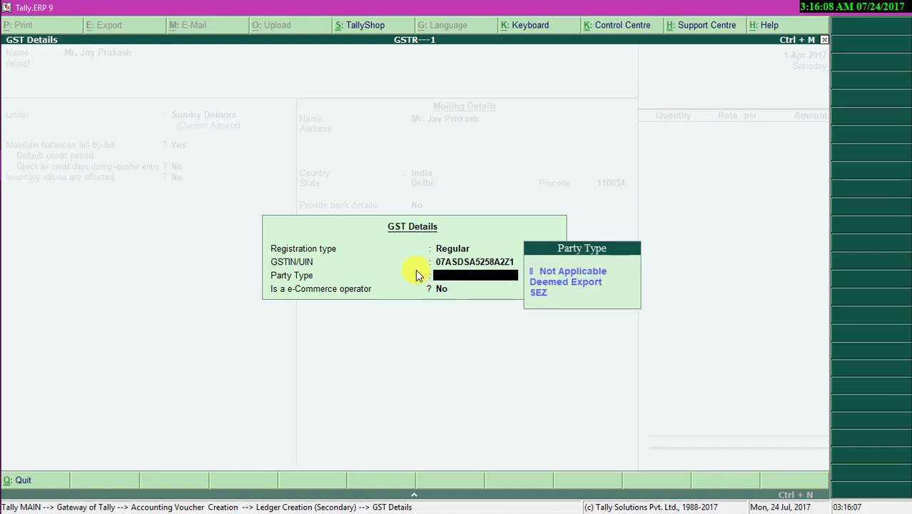
key(Down)
key(Down)
key(Down)
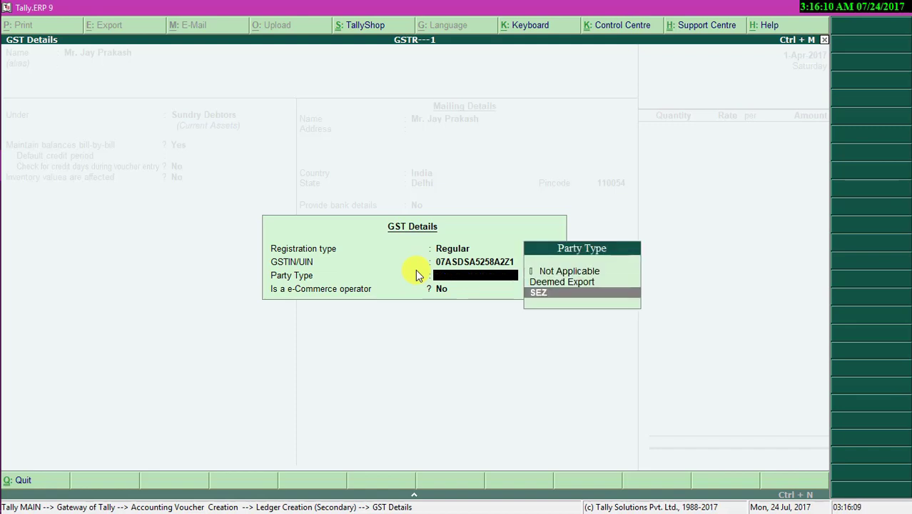
key(Up)
key(Up)
key(Return)
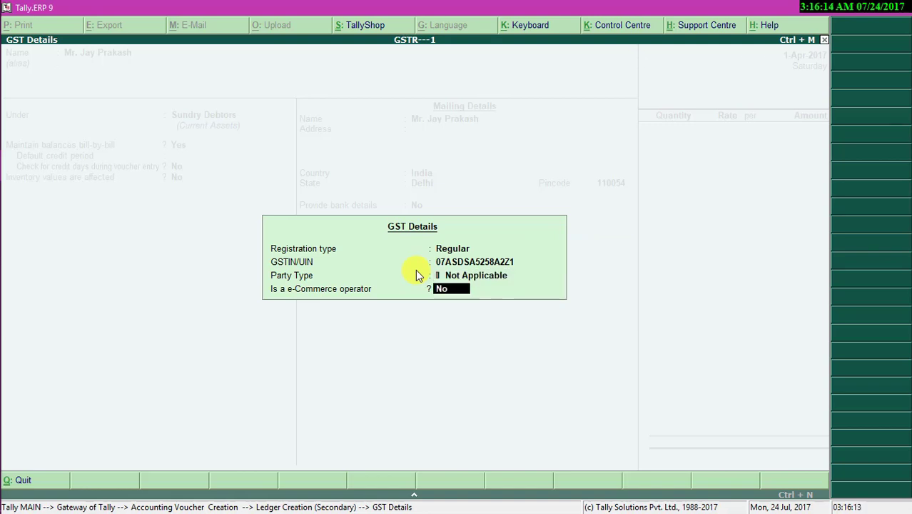
key(Return)
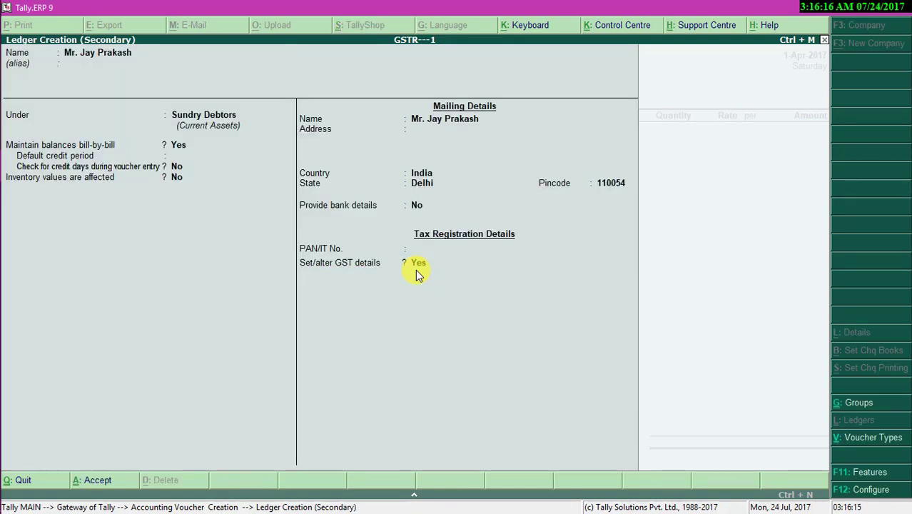
Step: Save the party ledger and leave the invoice's despatch and order details blank, keeping the customer as consignee
key(Return)
key(Return)
key(Return)
key(Return)
key(Return)
key(Return)
key(Return)
key(Return)
key(Return)
key(Return)
key(Return)
key(Return)
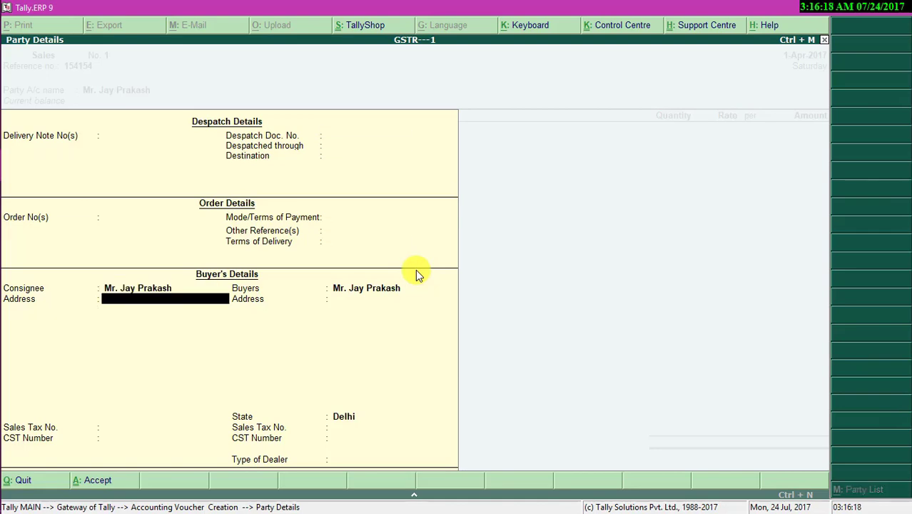
Step: Keep the buyer's details with blank address and tax numbers, and set the type of dealer to Regular
key(Return)
key(Return)
key(Return)
key(Return)
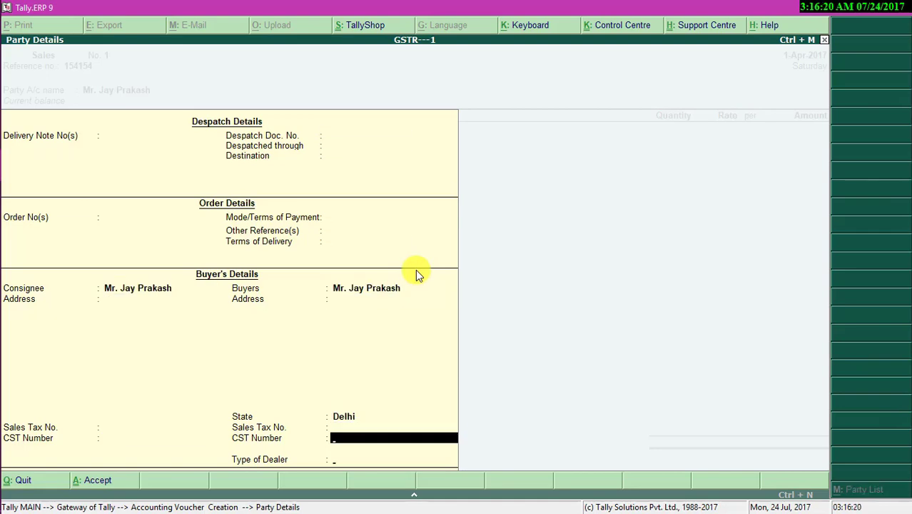
key(Down)
key(Down)
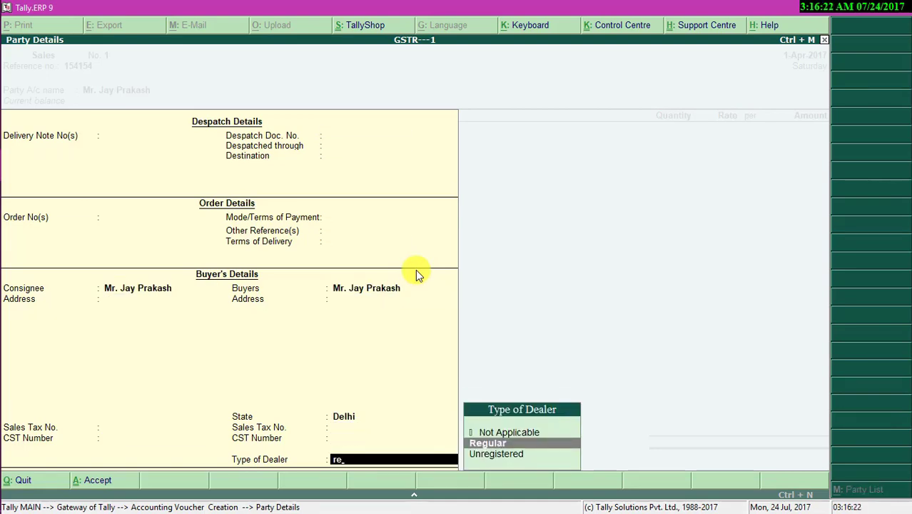
key(Return)
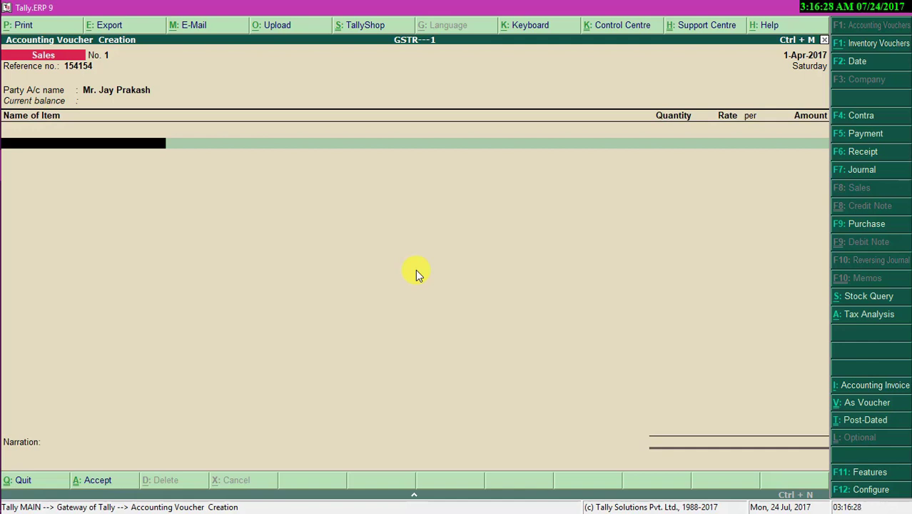
Step: Add the stock item Mouse to the sales invoice with a quantity of 10 Pcs
key(Down)
key(Down)
key(Down)
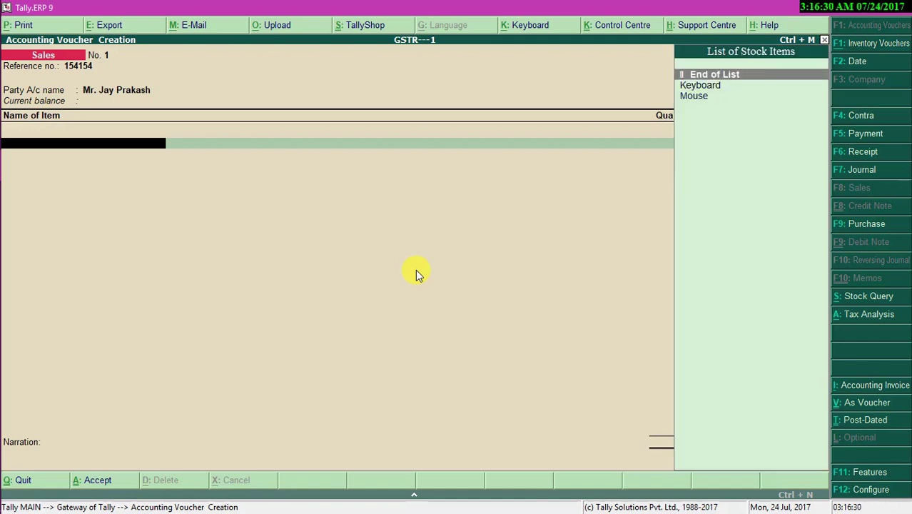
key(Down)
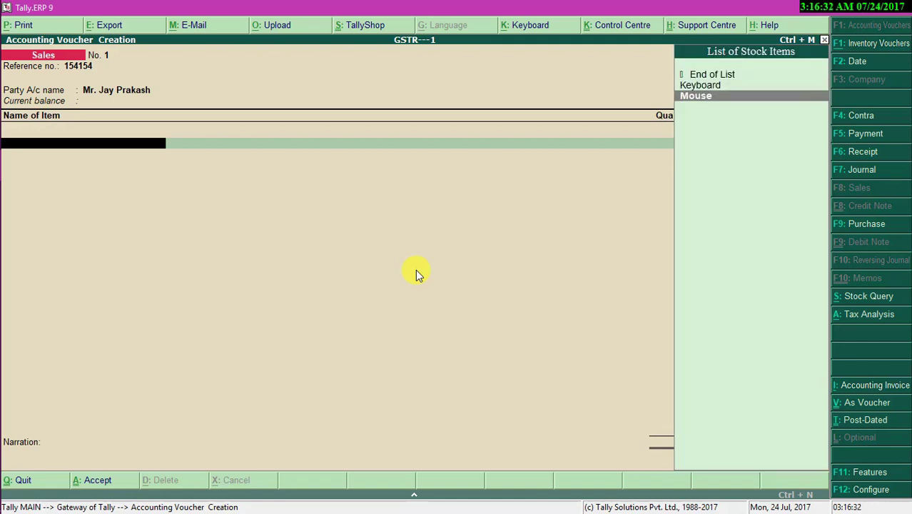
key(Return)
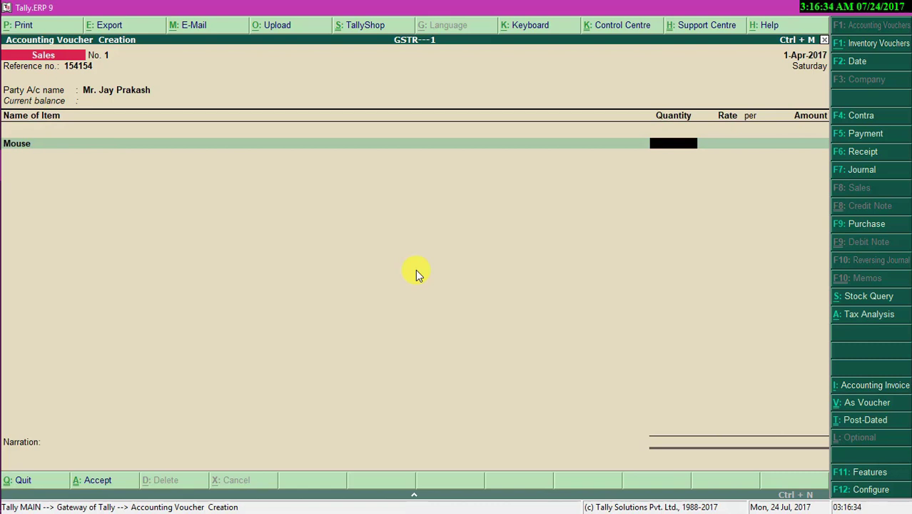
text(10)
key(Return)
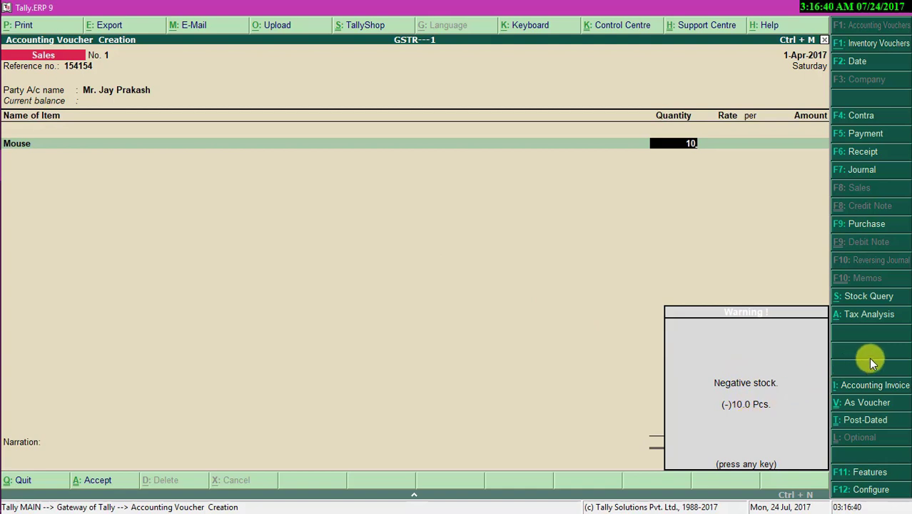
key(Return)
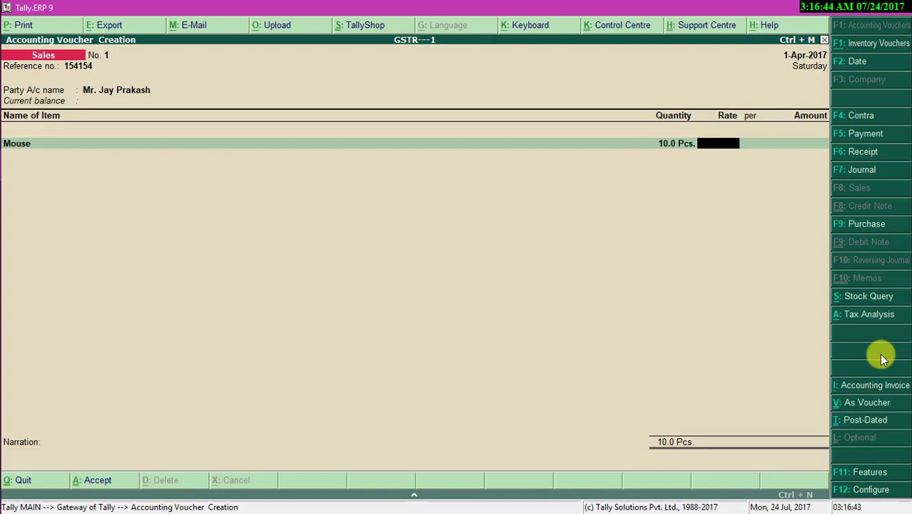
Step: Set the Mouse rate to 150 per Pcs. and accept the line amount
text(150)
key(Return)
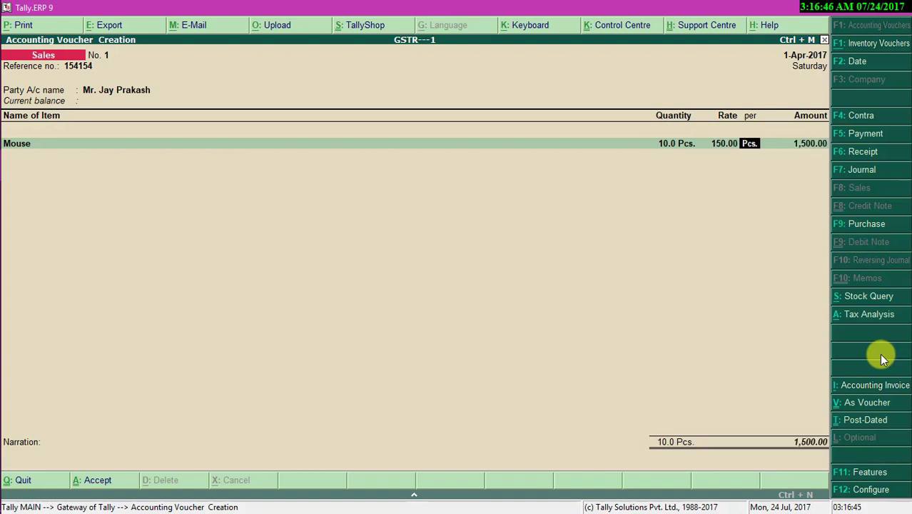
key(Return)
key(Return)
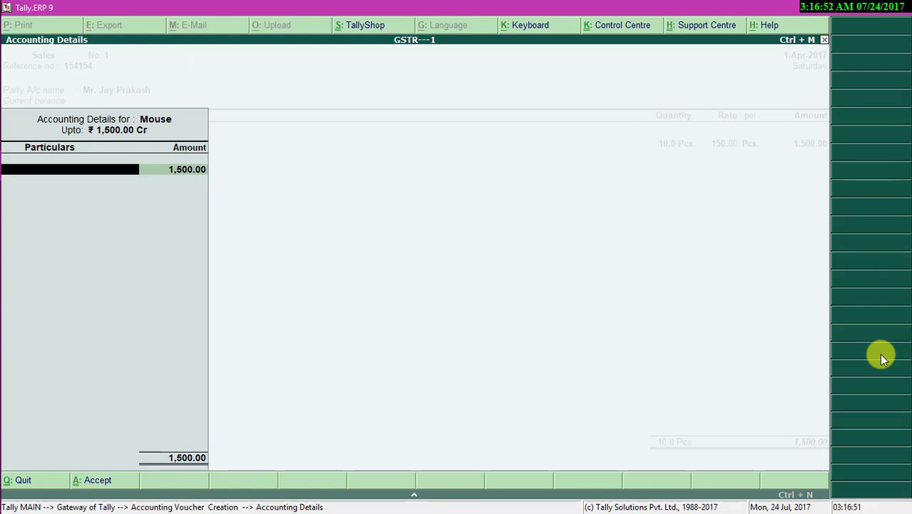
Step: Create a ledger named Sales under Sales Accounts for the Mouse allocation, with inventory values affected
key(alt+c)
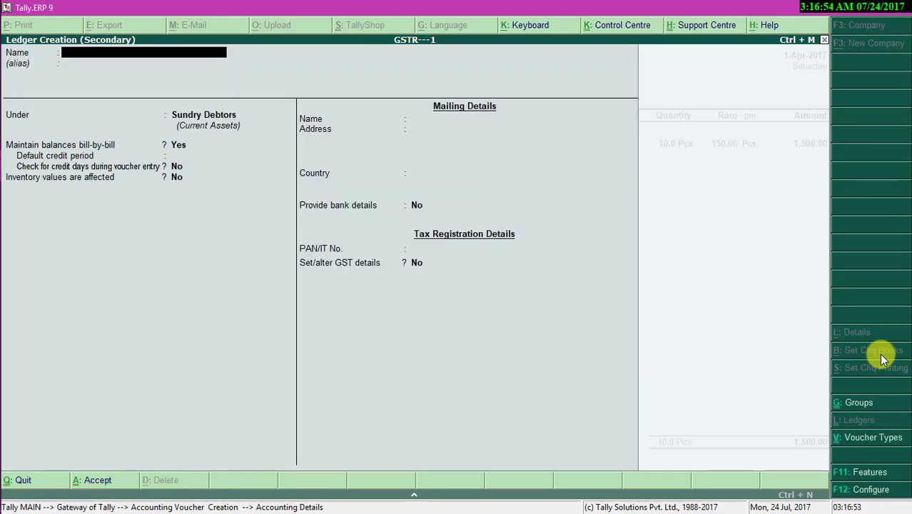
text(Sales)
key(Return)
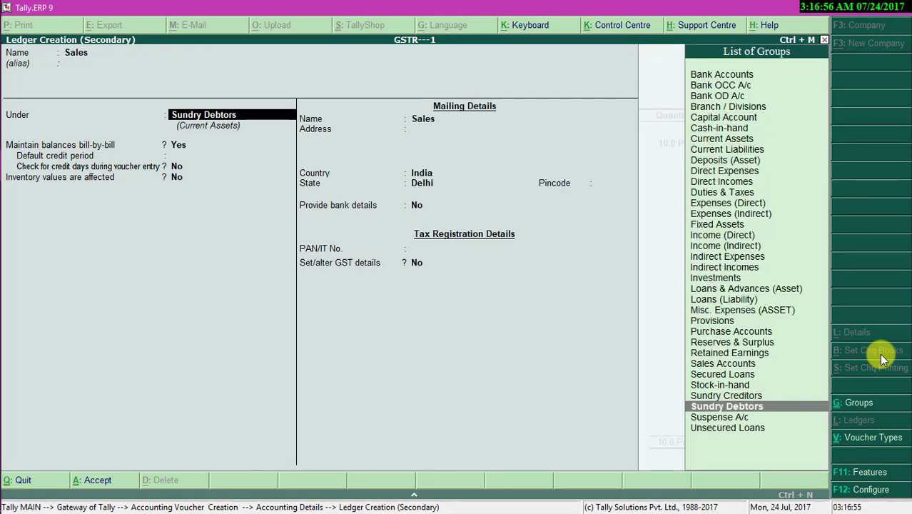
text(Sa)
key(Return)
key(Return)
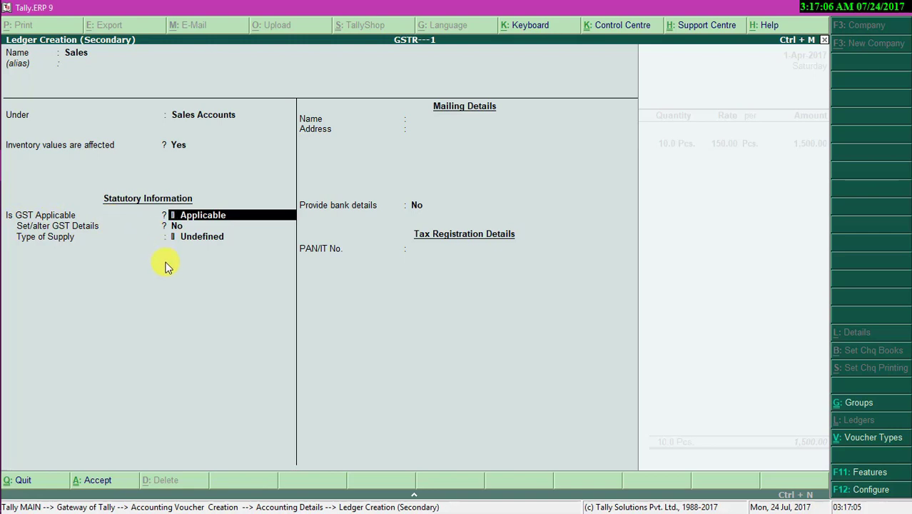
Step: Keep GST applicable without separate GST details, set the type of supply to Goods, and save the Sales ledger for the Mouse allocation
key(Return)
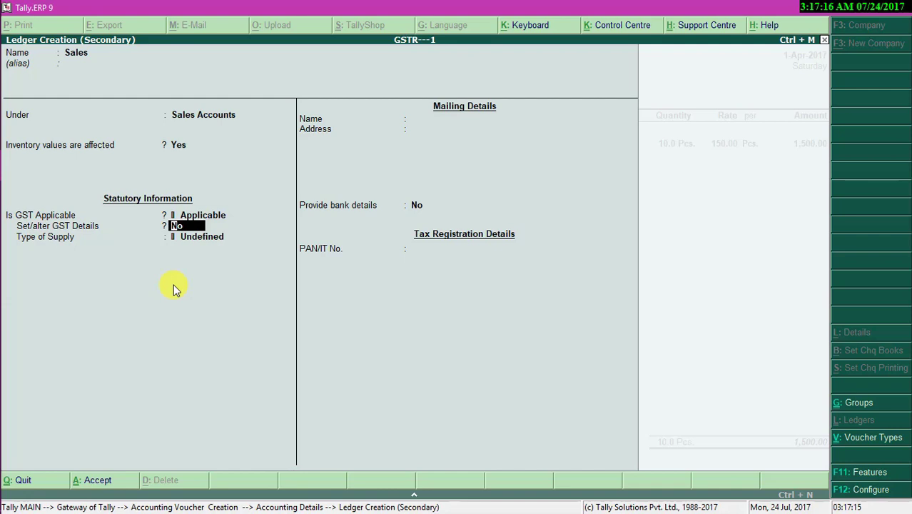
key(Return)
key(Down)
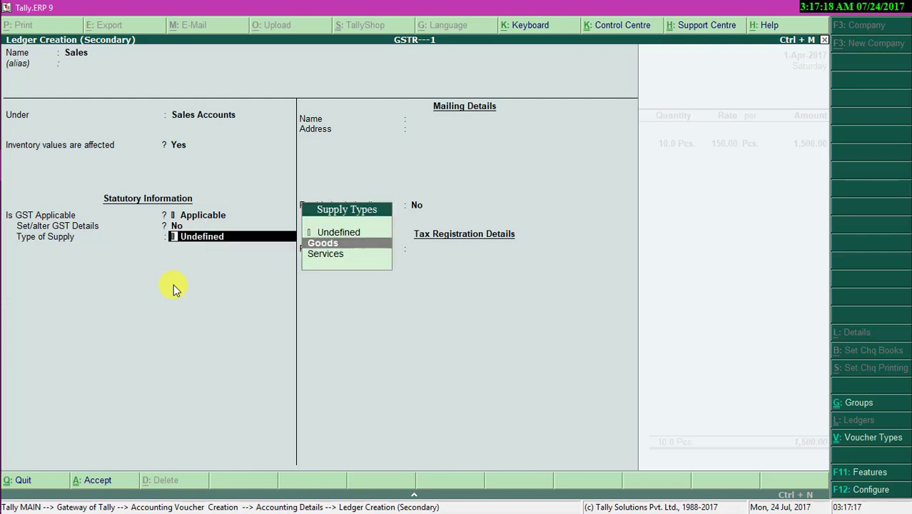
key(Return)
key(Return)
key(Return)
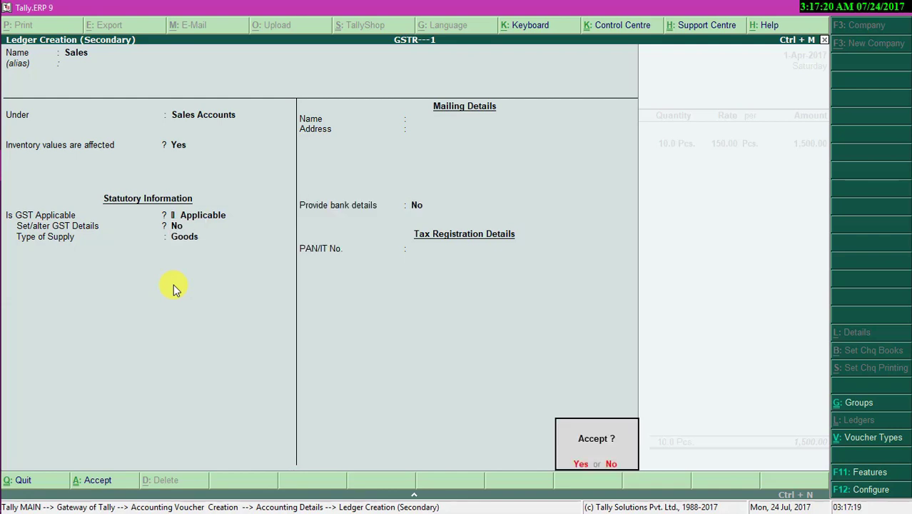
key(Return)
key(Return)
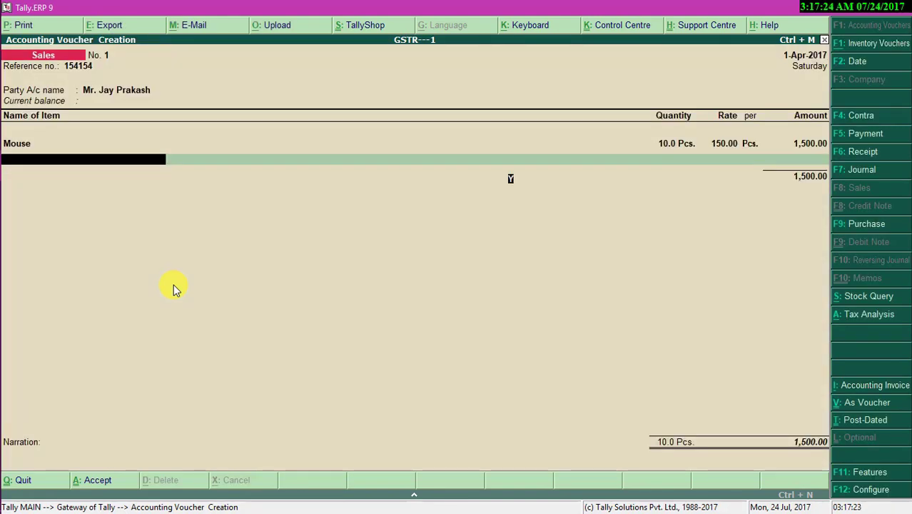
Step: Check the sales invoice configuration without changing it, and set the voucher date to 1-Jul-2017
key(F12)
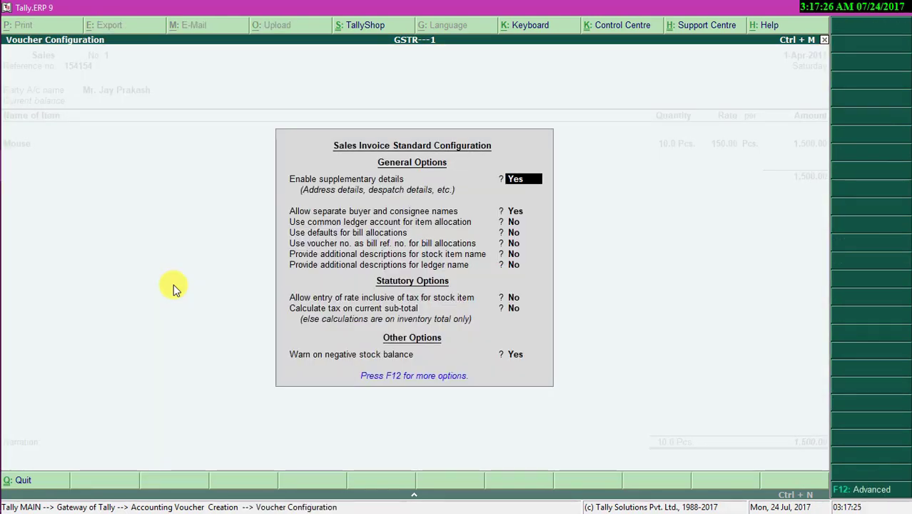
key(Escape)
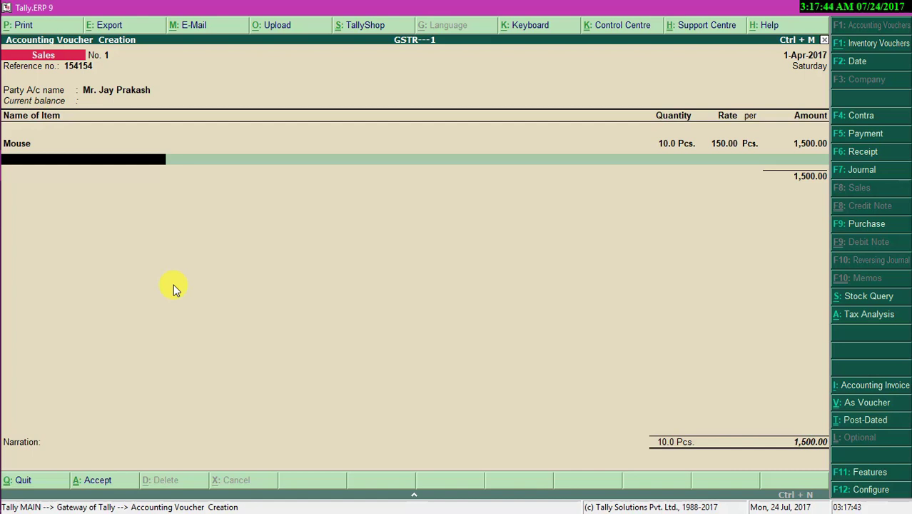
key(F2)
text(1/7)
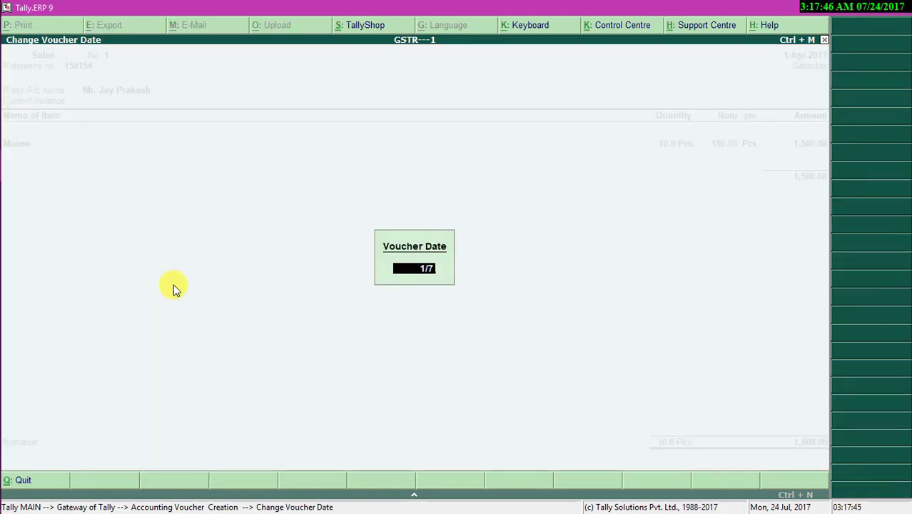
key(Return)
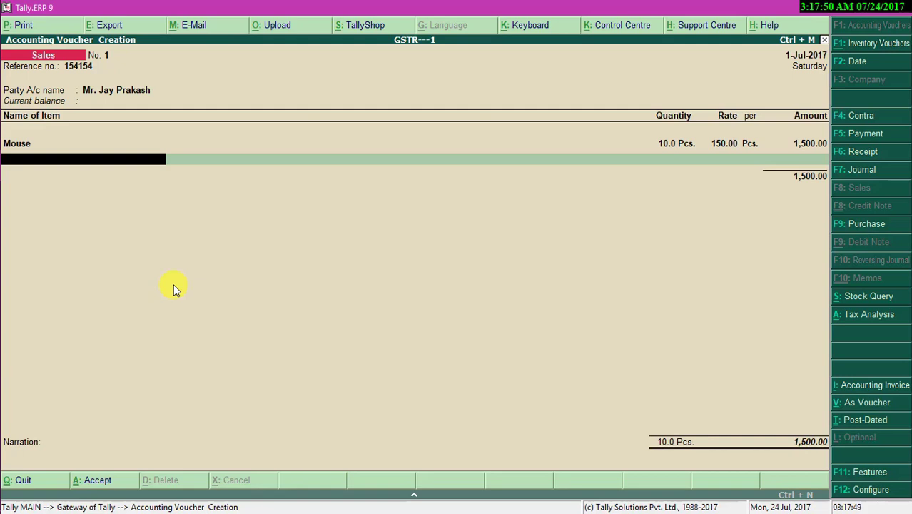
Step: Set Allow modification of tax details for GST to Yes in the sales invoice configuration and keep the other options
key(F12)
key(Return)
key(Return)
key(Return)
key(Return)
key(Return)
key(Return)
key(Return)
key(Return)
key(Return)
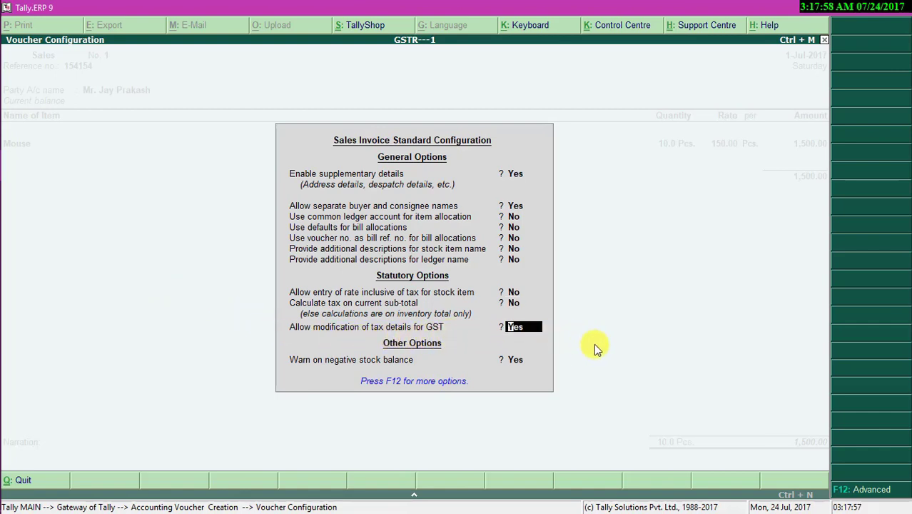
key(Return)
key(Return)
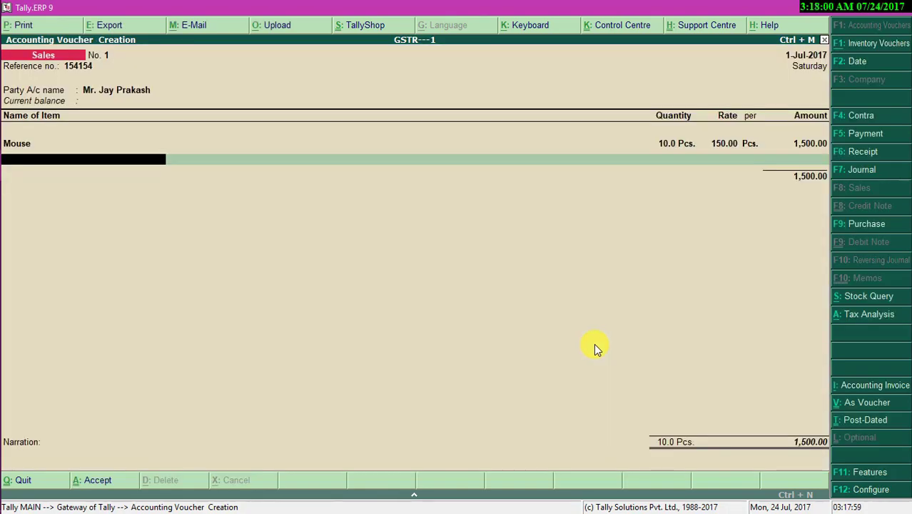
Step: Reopen the Mouse line's accounting allocation and set the tax classification of its Sales ledger to Sales Taxable
key(BackSpace)
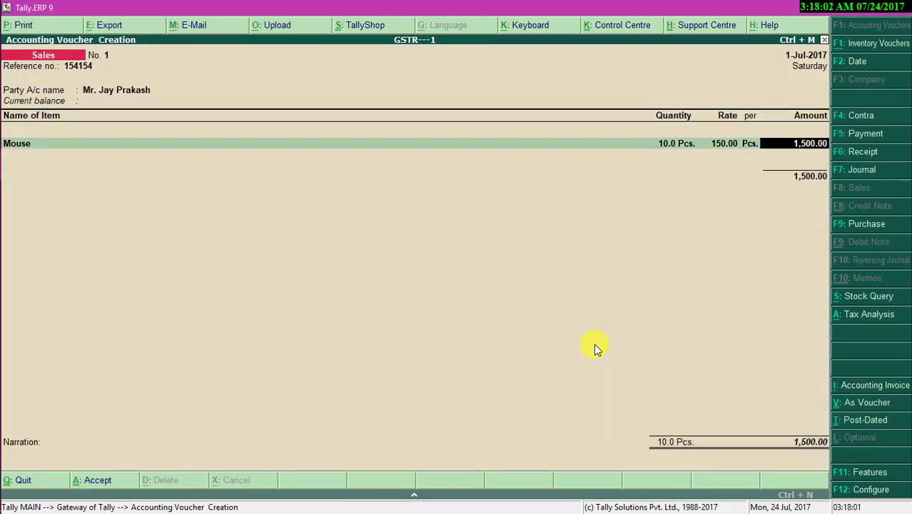
key(Return)
key(Return)
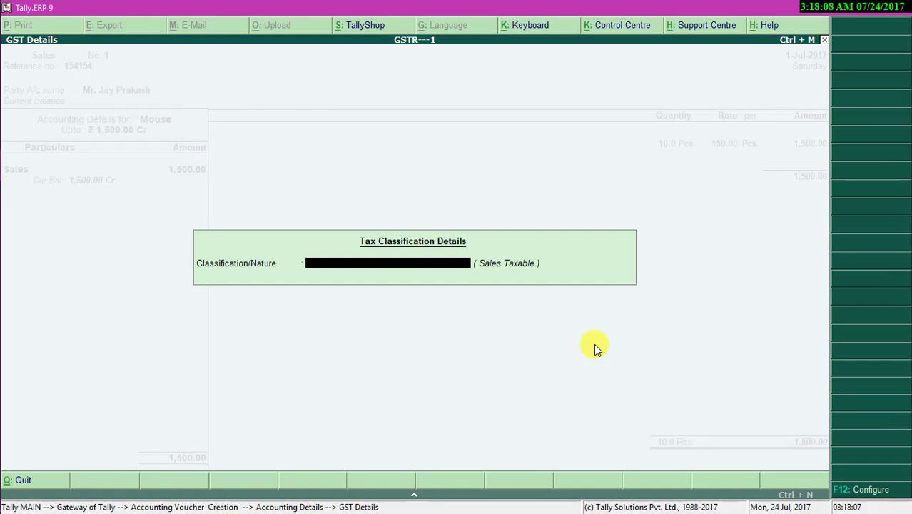
key(space)
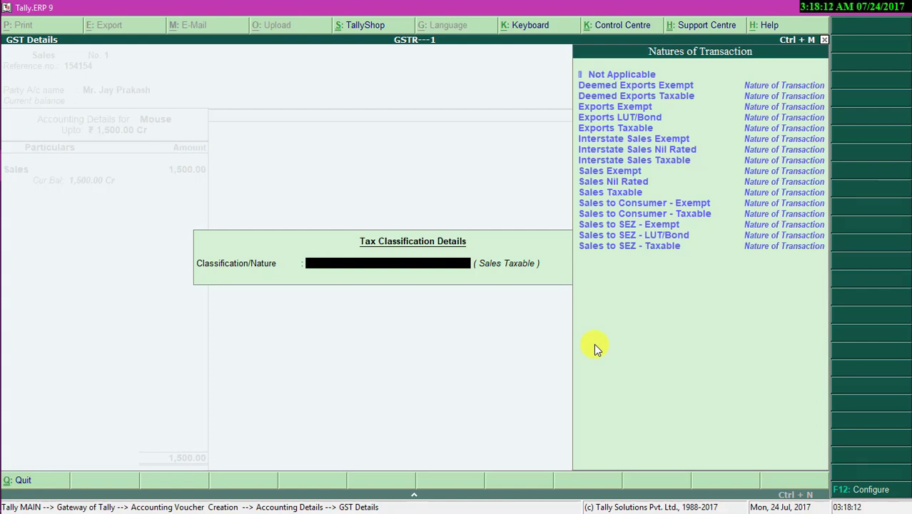
key(Up)
key(Up)
key(Up)
key(Up)
key(Up)
key(Up)
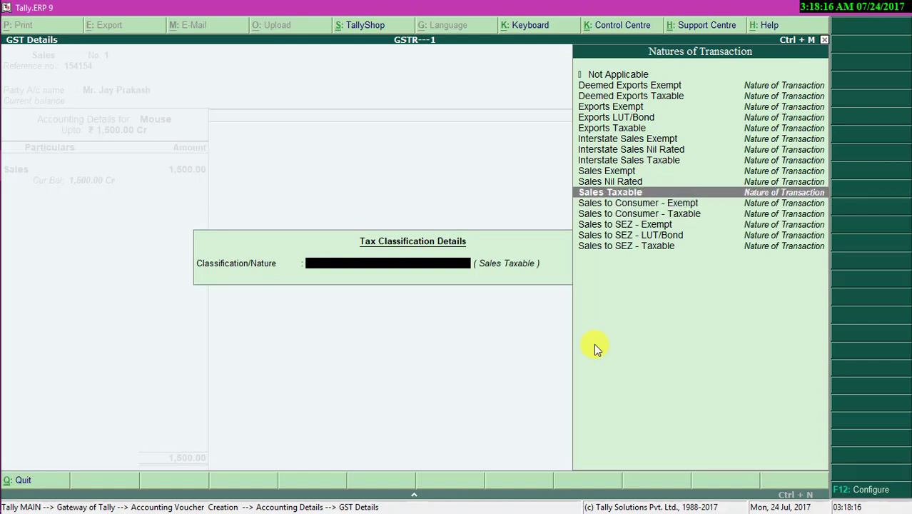
key(Up)
key(Up)
key(Up)
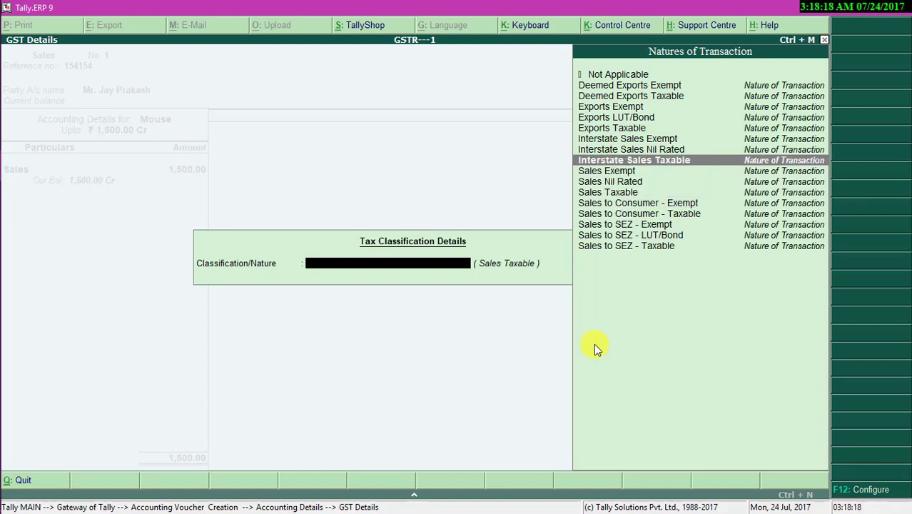
key(Down)
key(Down)
key(Down)
key(Return)
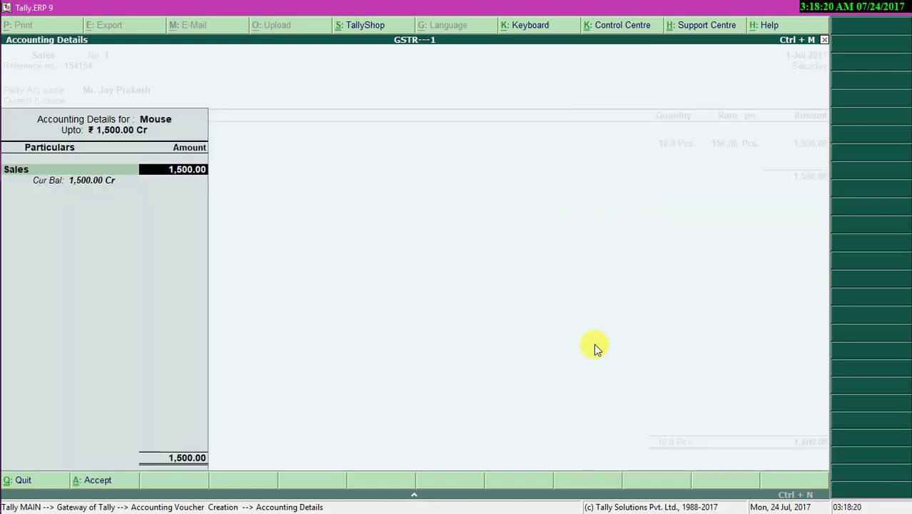
key(Return)
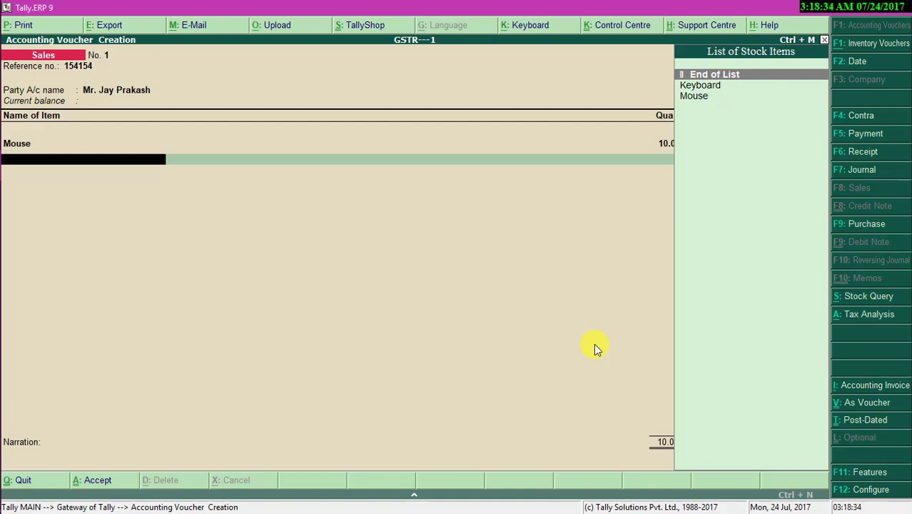
Step: End the stock item list and add the Central Tax GST and State Tax GST ledgers to the sales invoice
key(Return)
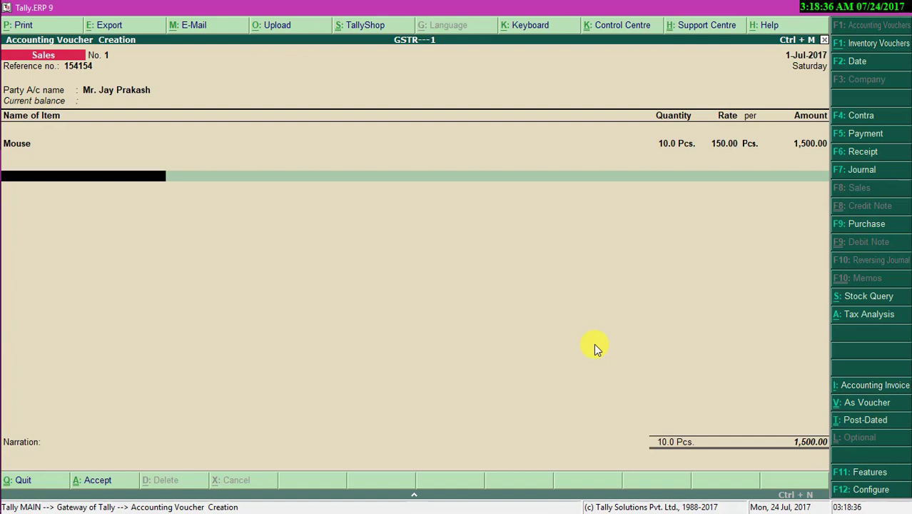
text(C)
key(Return)
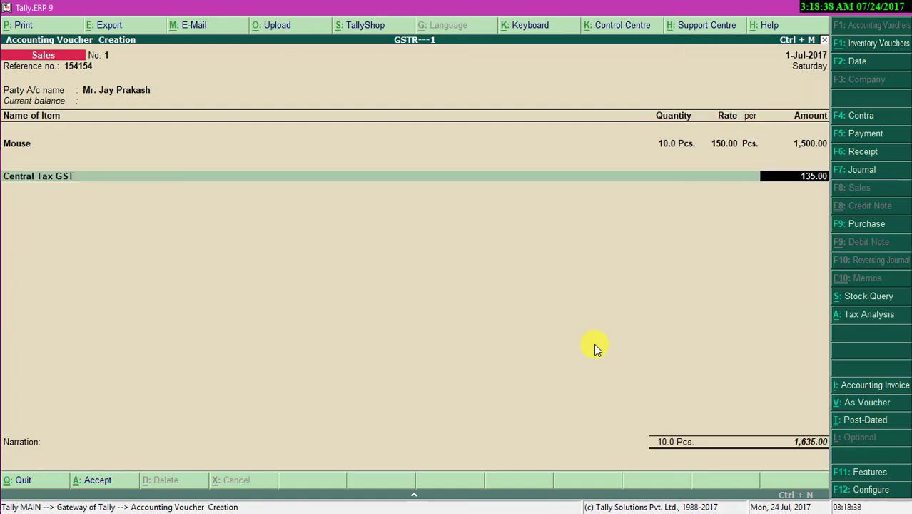
key(Return)
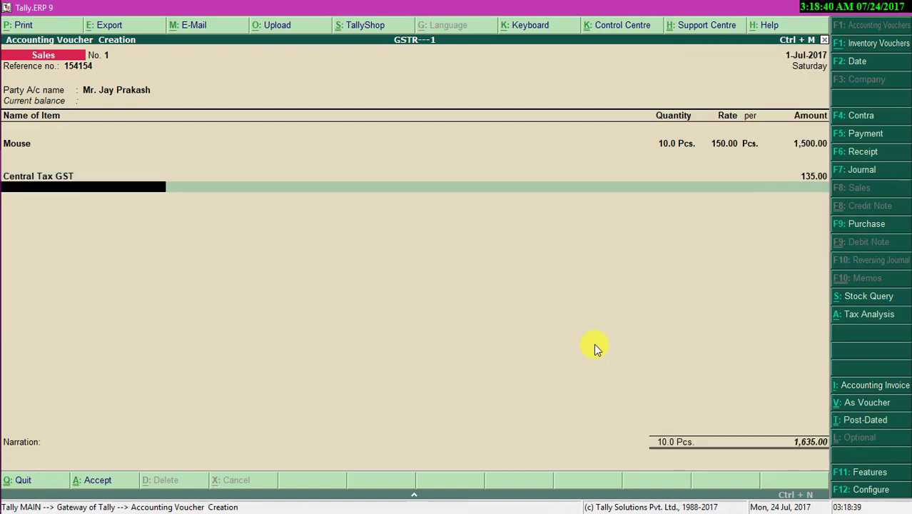
text(S)
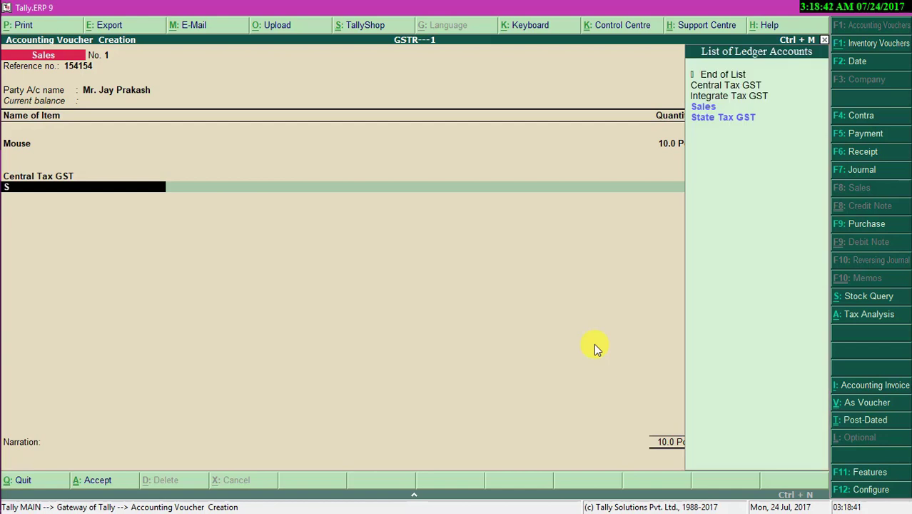
key(Down)
key(Return)
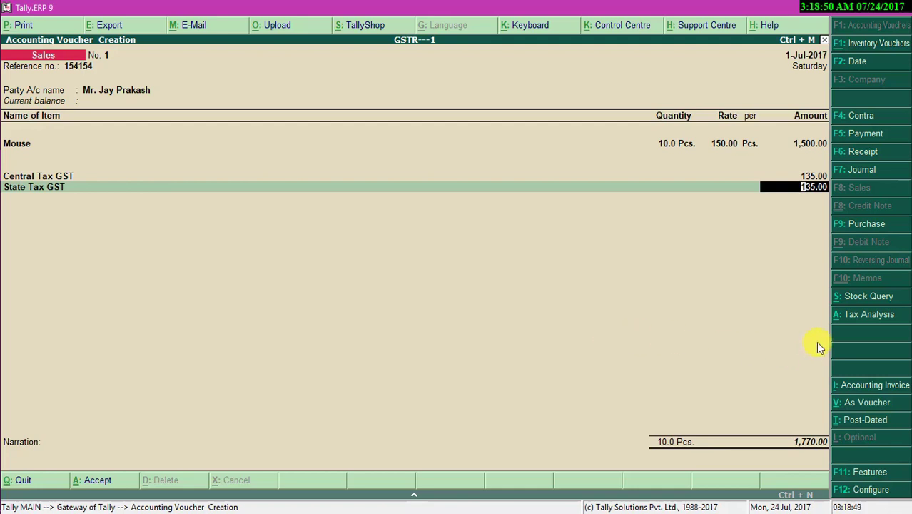
Step: Examine the invoice's tax analysis in detailed view and return to the voucher
click(869, 324)
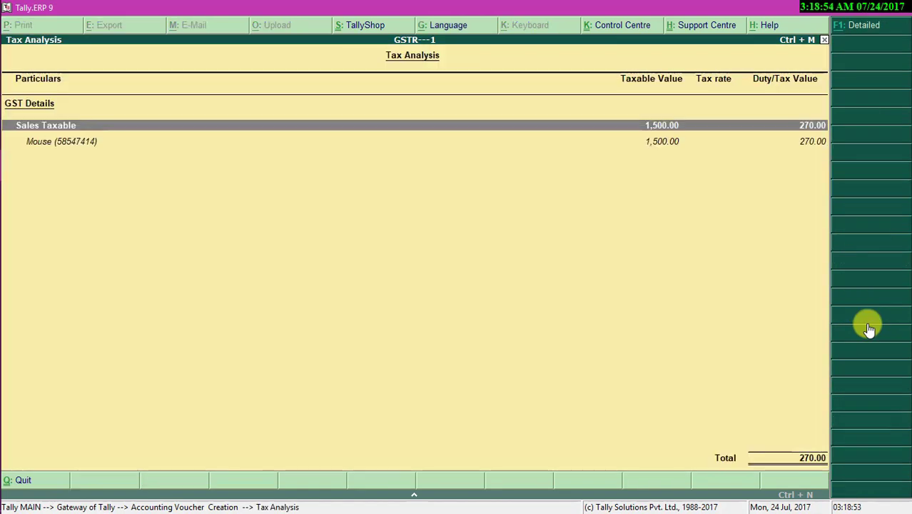
key(alt+F1)
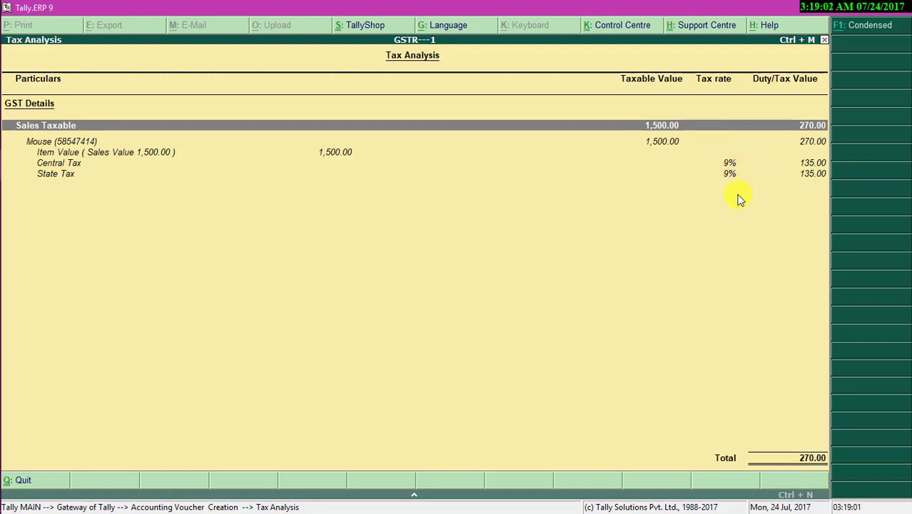
key(Escape)
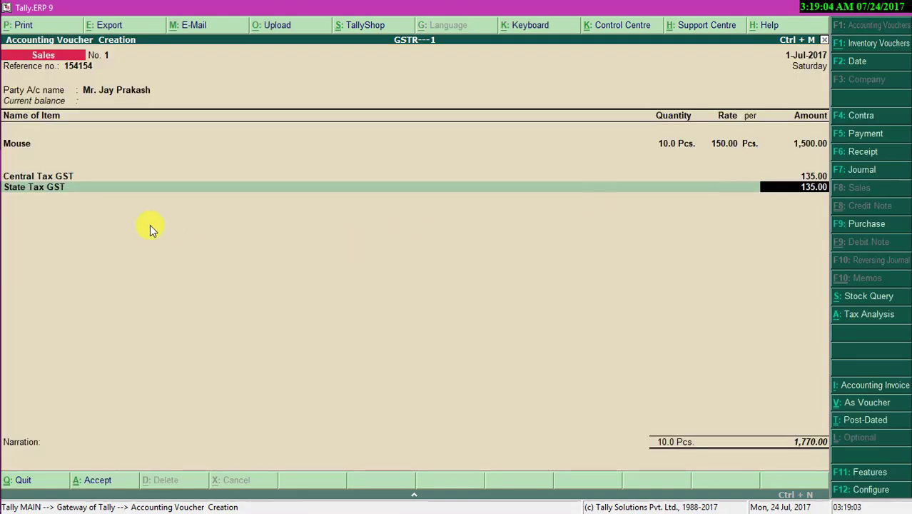
Step: Alter the Central Tax GST ledger from within the voucher, setting its percentage of calculation to 9 %, and save it
key(Up)
key(Up)
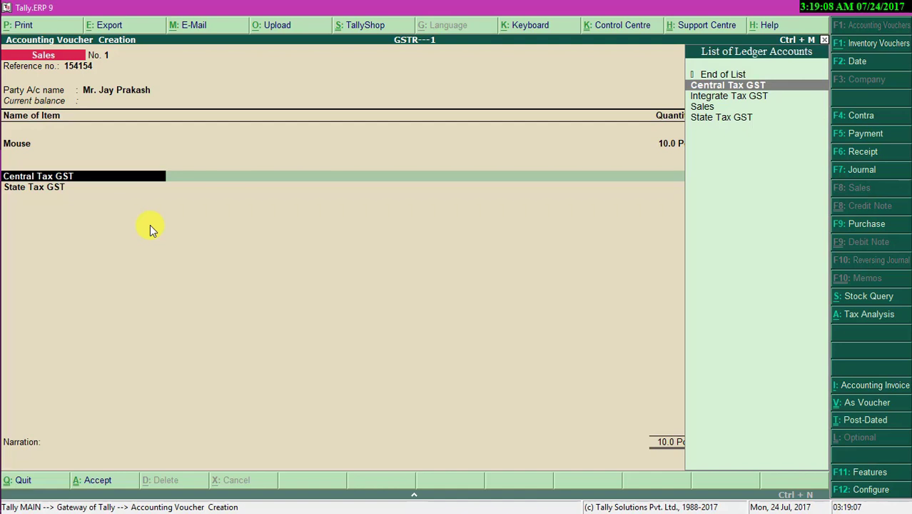
key(ctrl+Return)
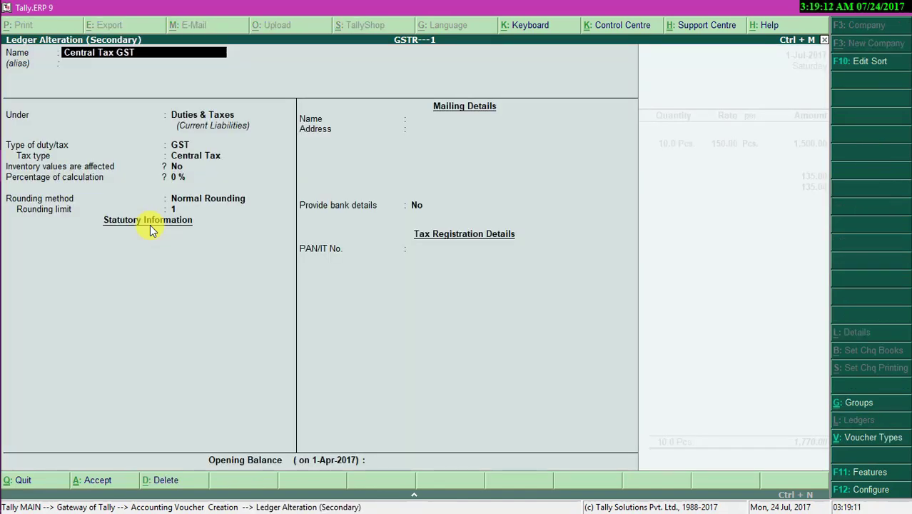
key(Return)
key(Return)
key(Return)
key(Return)
key(Return)
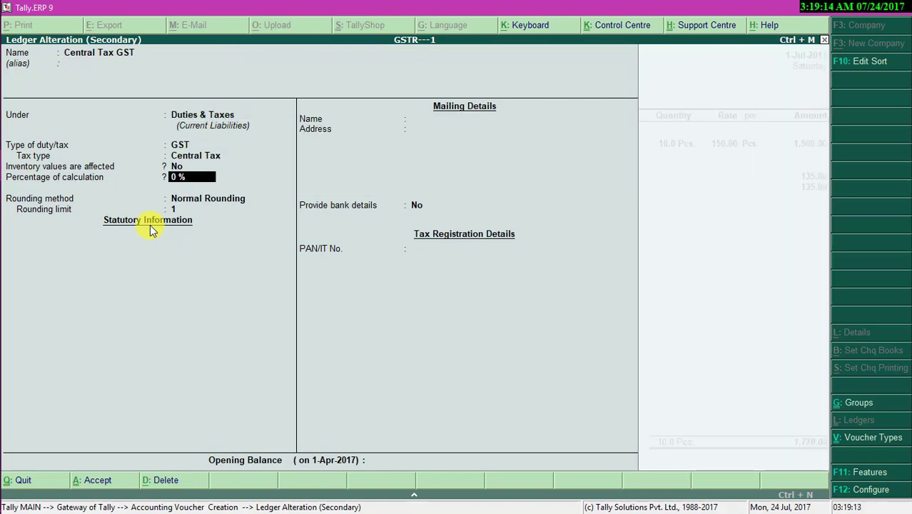
text(9)
key(Return)
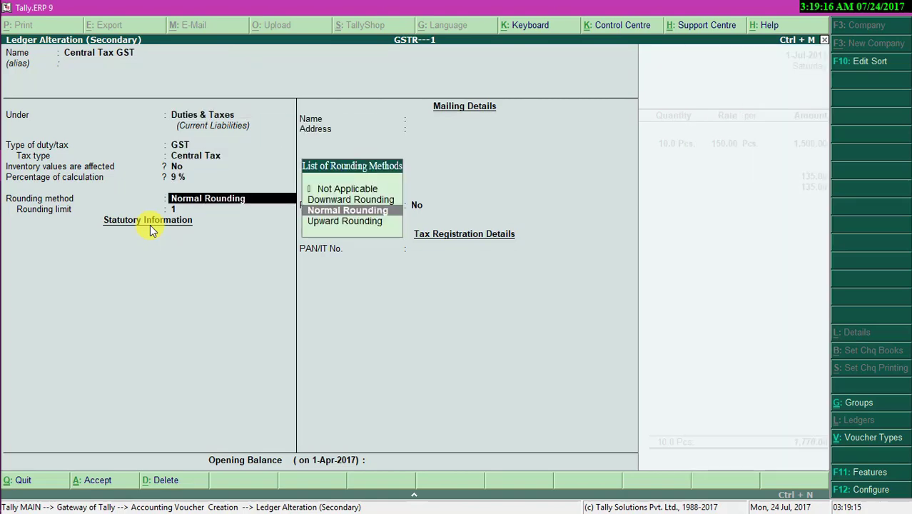
key(ctrl+a)
key(Return)
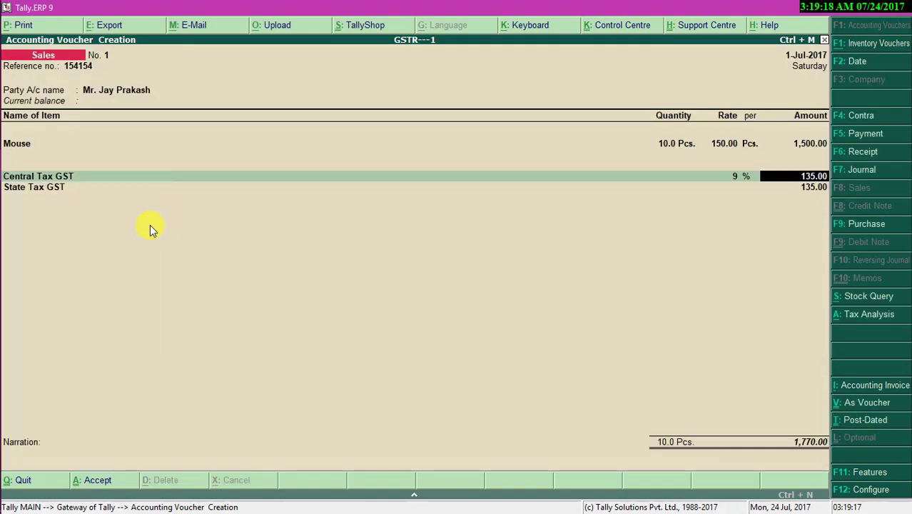
Step: Alter the State Tax GST ledger from within the voucher, setting its percentage of calculation to 9 %, and save it
key(Return)
key(ctrl+Return)
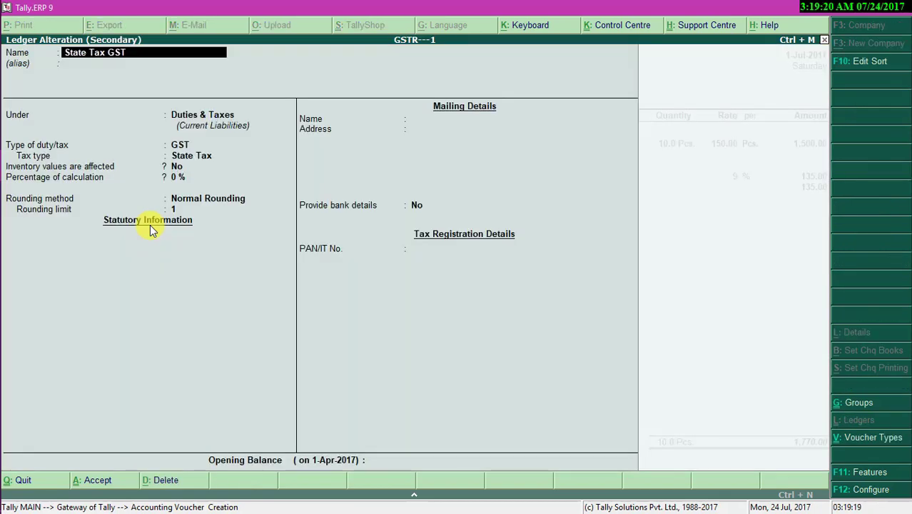
key(Return)
key(Return)
key(Return)
key(Return)
key(Return)
text(9)
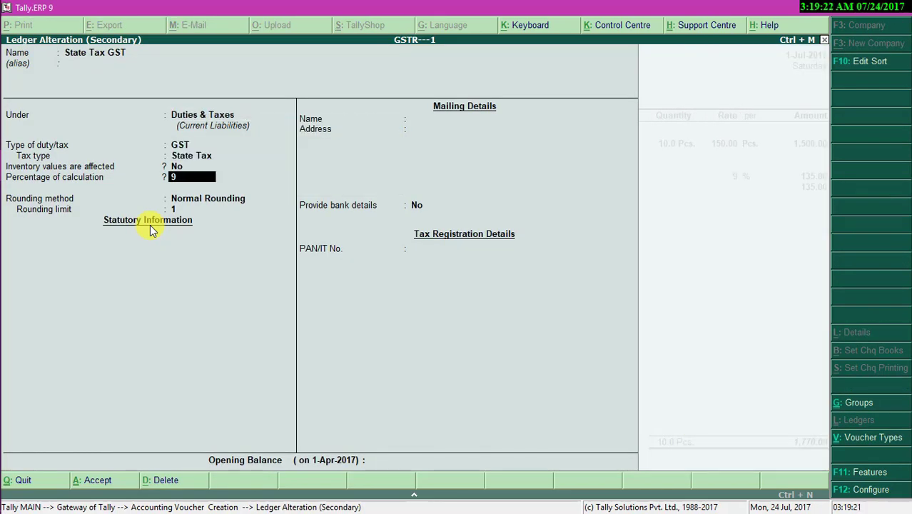
key(Return)
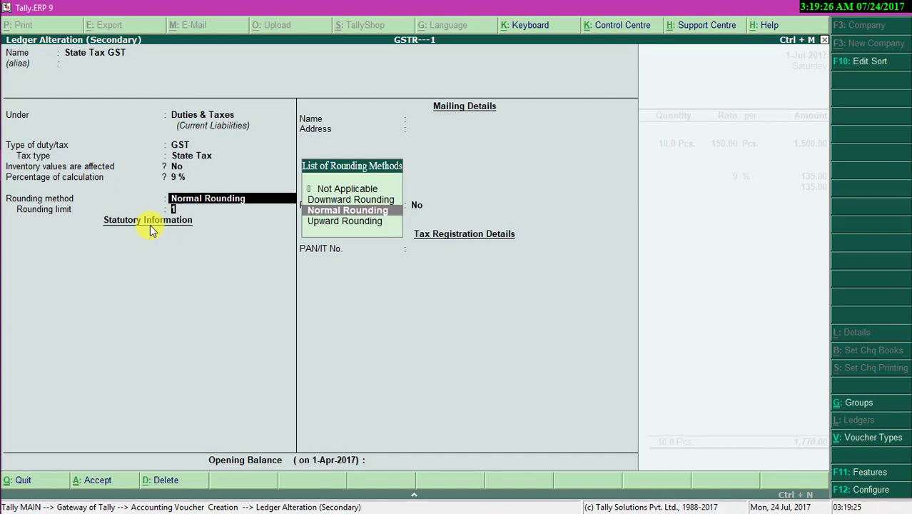
key(Return)
key(Return)
key(Return)
key(Return)
key(Return)
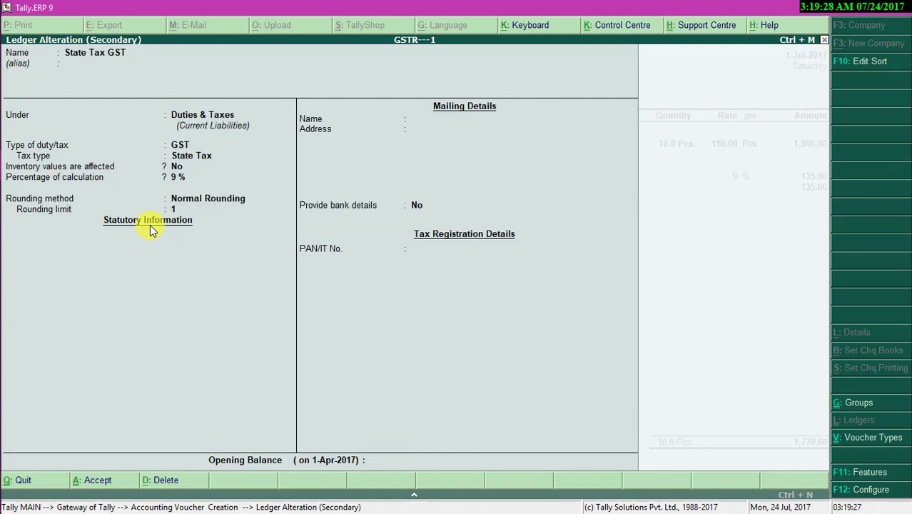
key(Return)
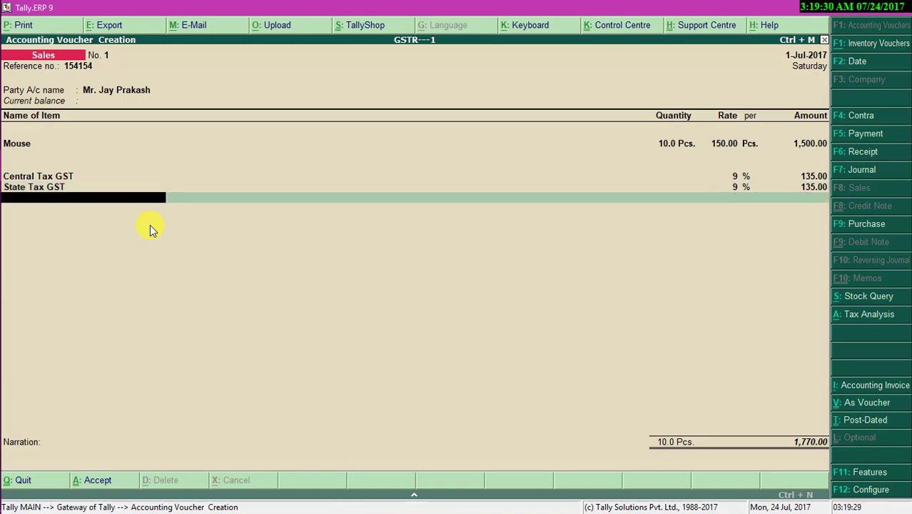
Step: Save the sales invoice with the narration left blank, and leave voucher entry
key(Return)
key(Return)
key(Return)
key(Return)
key(Return)
key(Return)
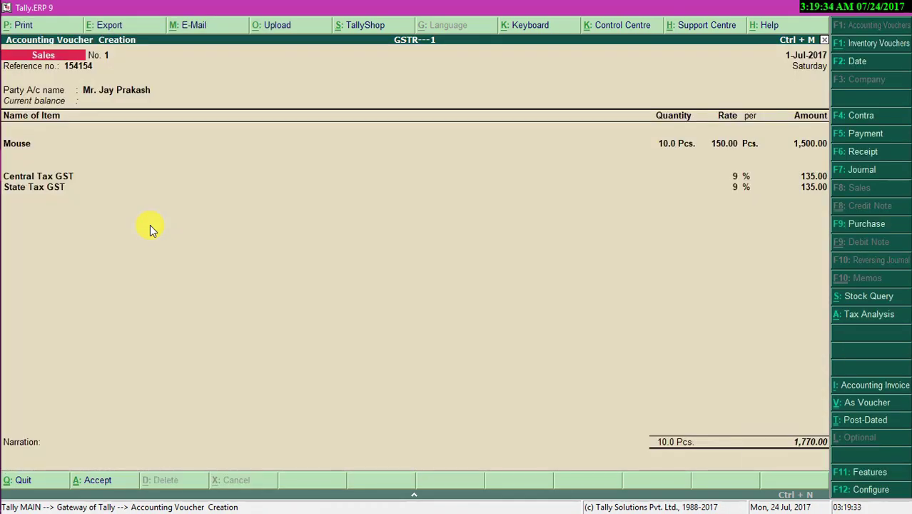
key(Return)
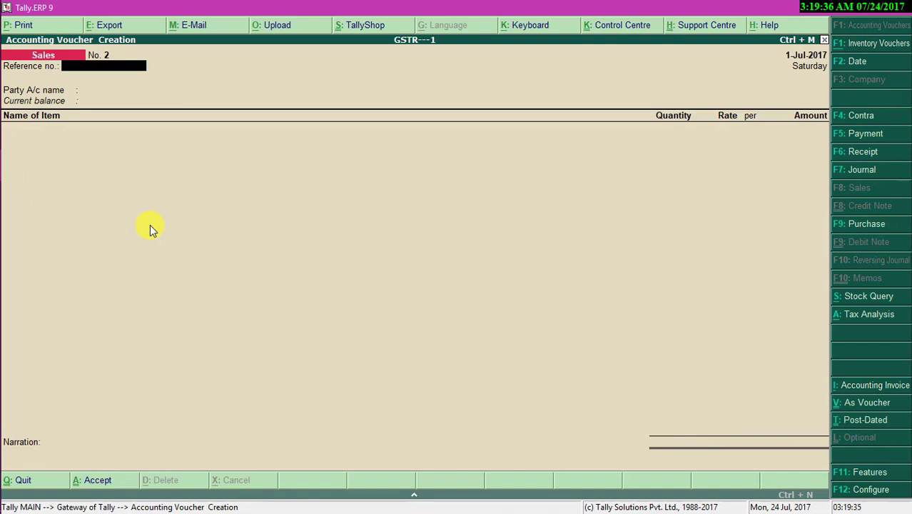
key(Escape)
key(Return)
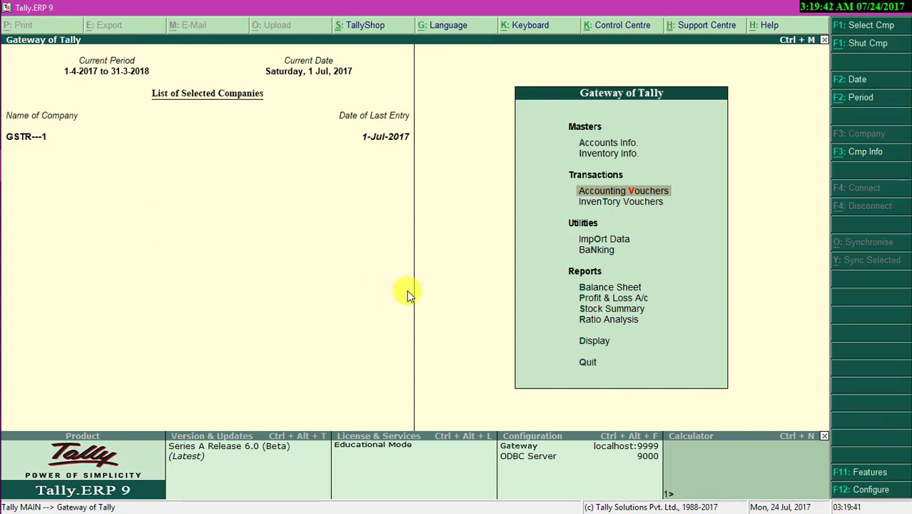
Step: Open the GSTR-1 report under the GST statutory reports and examine its returns summary and invoice categories
click(596, 344)
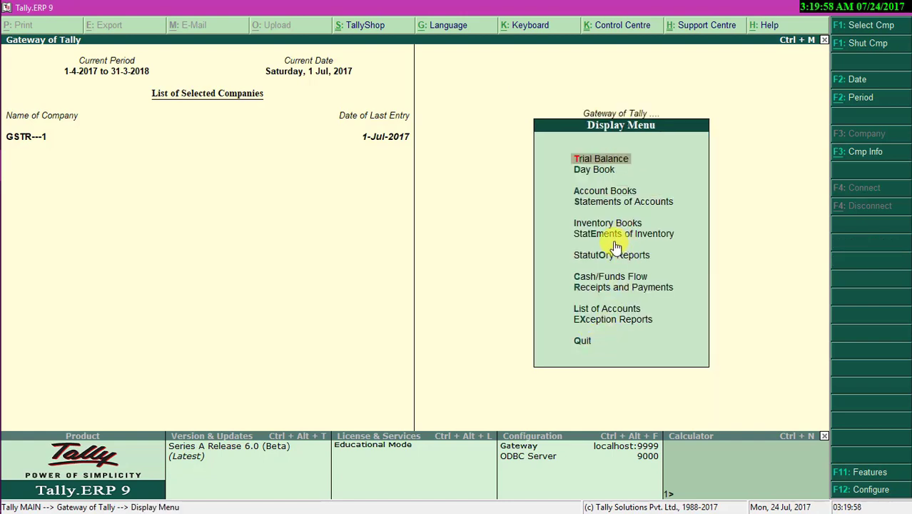
click(612, 266)
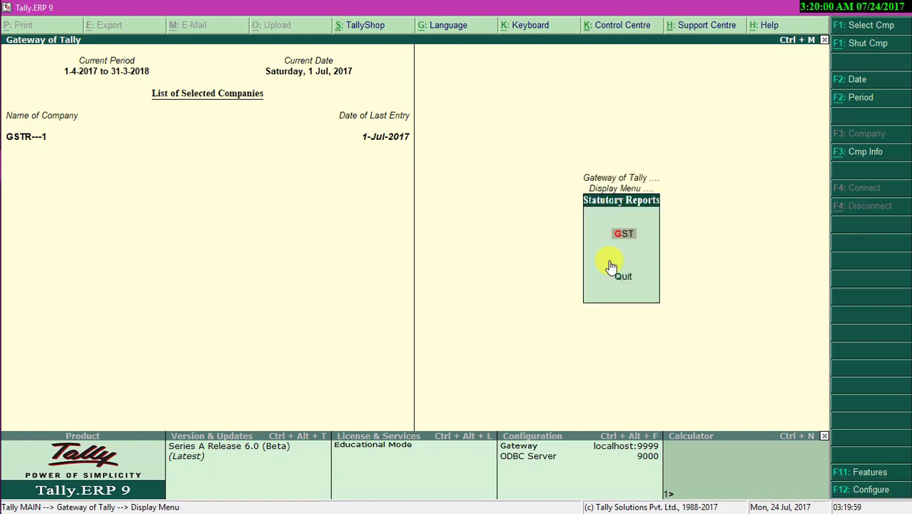
key(Return)
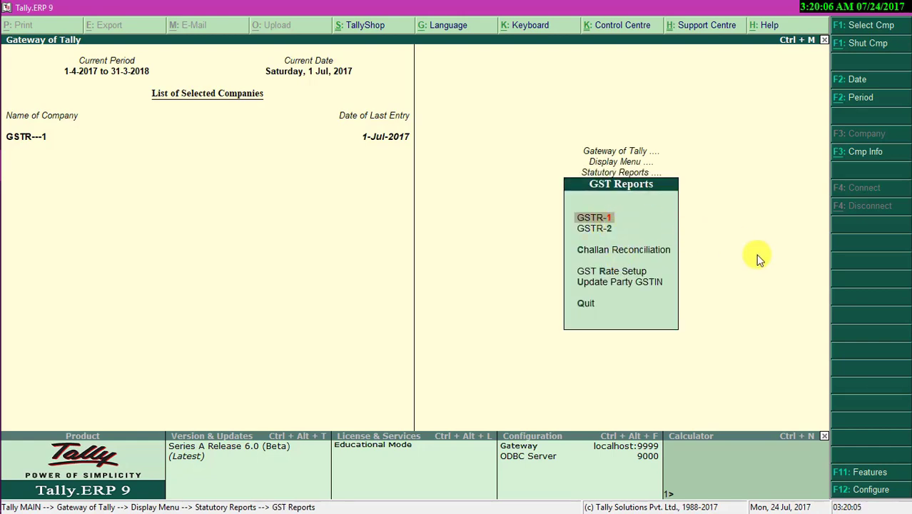
key(Return)
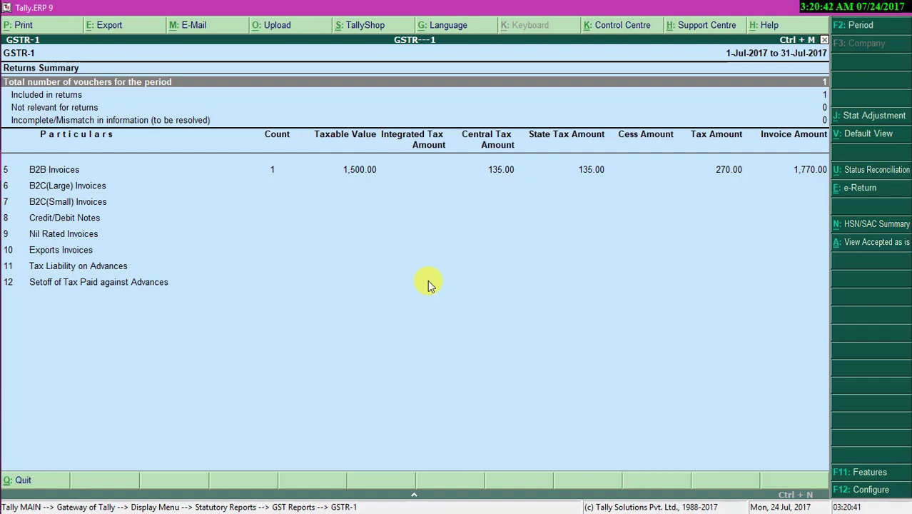
key(Down)
key(Down)
key(Down)
key(Down)
key(Down)
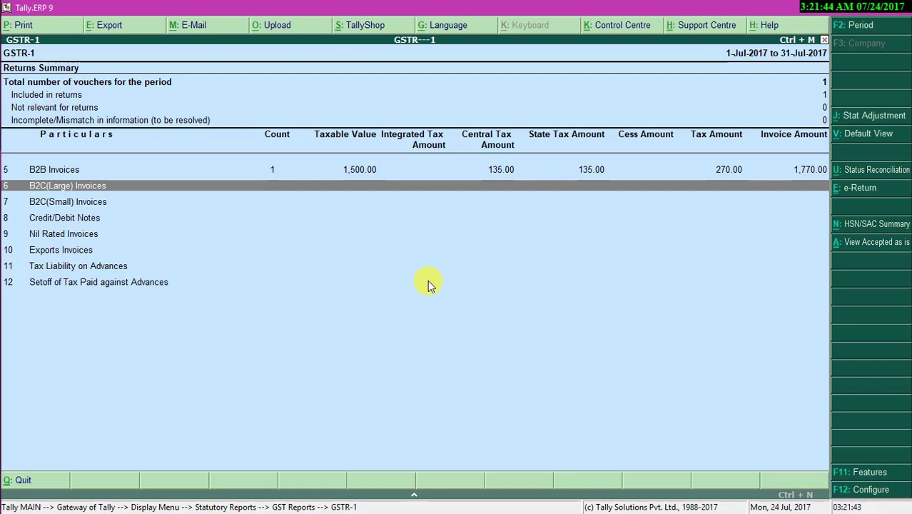
Step: Close the GSTR-1 report and open a new sales voucher
key(Escape)
key(Escape)
key(Escape)
key(Escape)
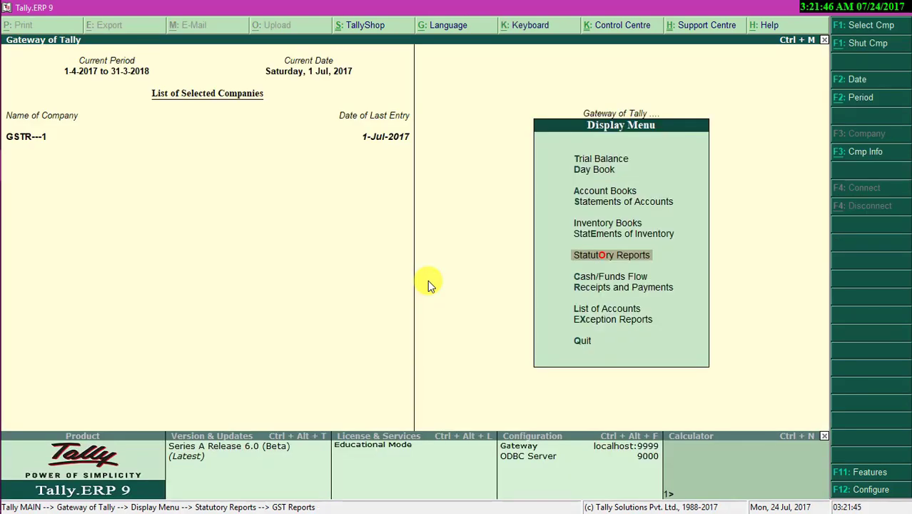
text(v)
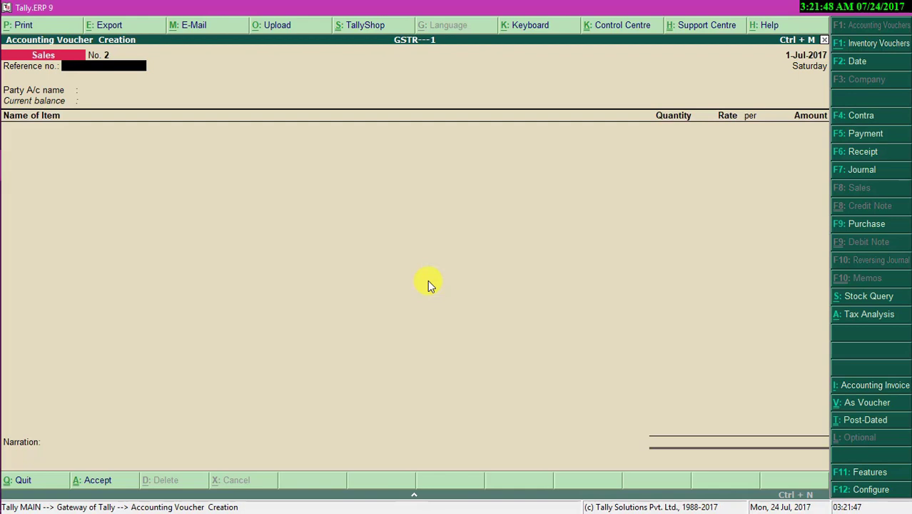
Step: Enter reference number 15421 and start a new party ledger named Customer A under Sundry Debtors
text(15421)
key(Return)
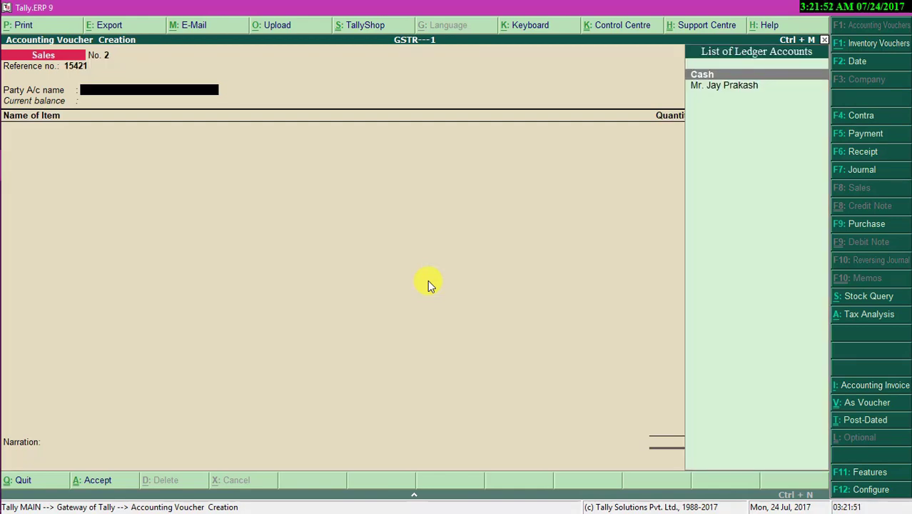
key(alt+c)
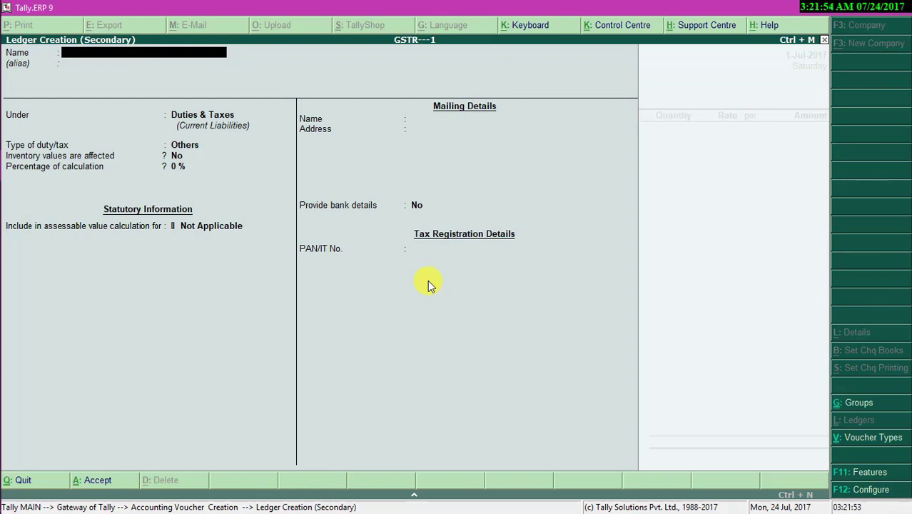
text(Customer A)
key(Return)
key(Return)
text(Su)
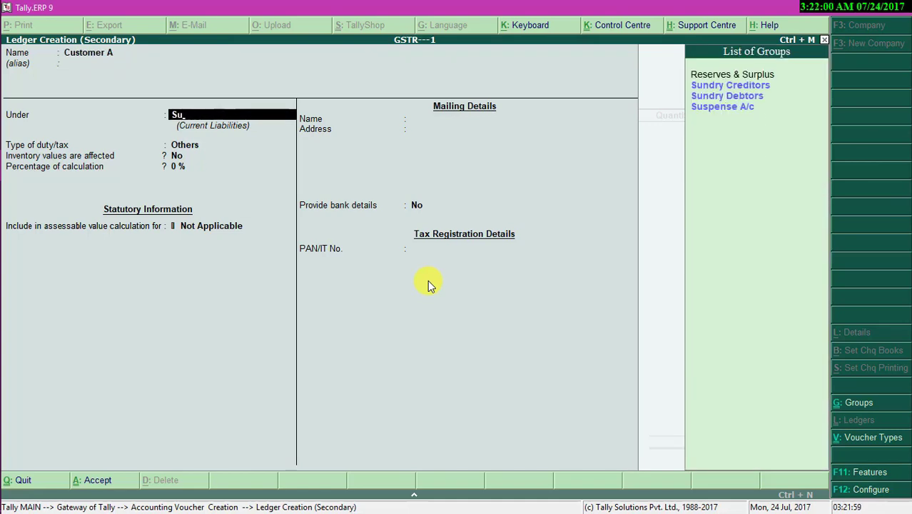
key(Down)
key(Down)
key(Return)
Step: Keep the state as Delhi, set the GST registration type to Unregistered, and save the Customer A ledger
key(Return)
key(Return)
key(Return)
key(Return)
key(Return)
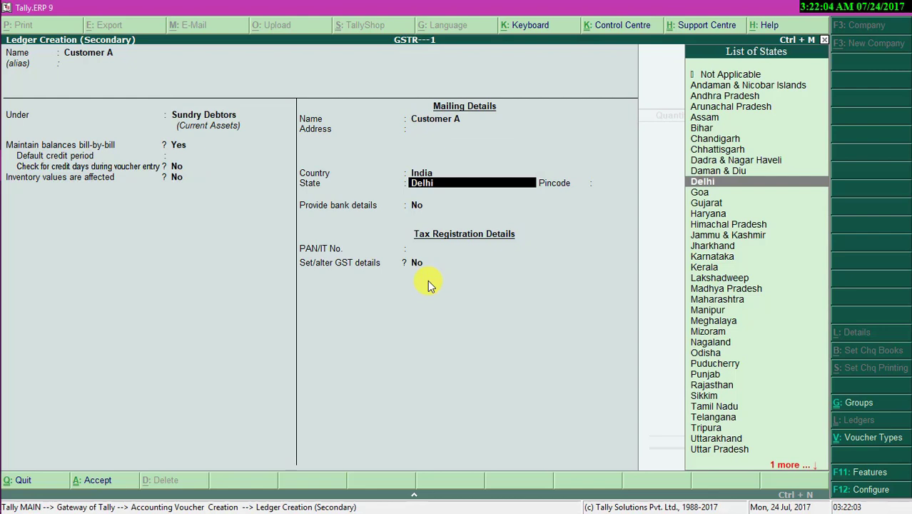
key(Return)
key(Return)
key(Return)
key(Return)
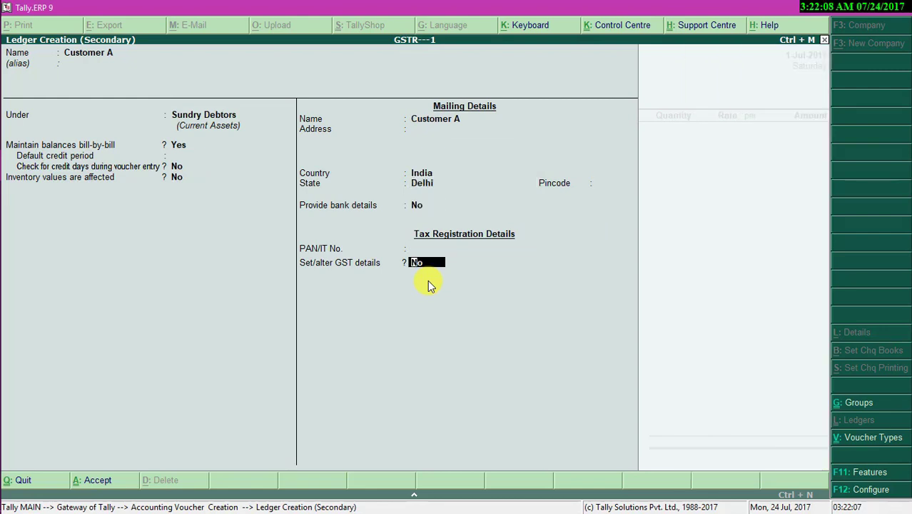
text(y)
key(Return)
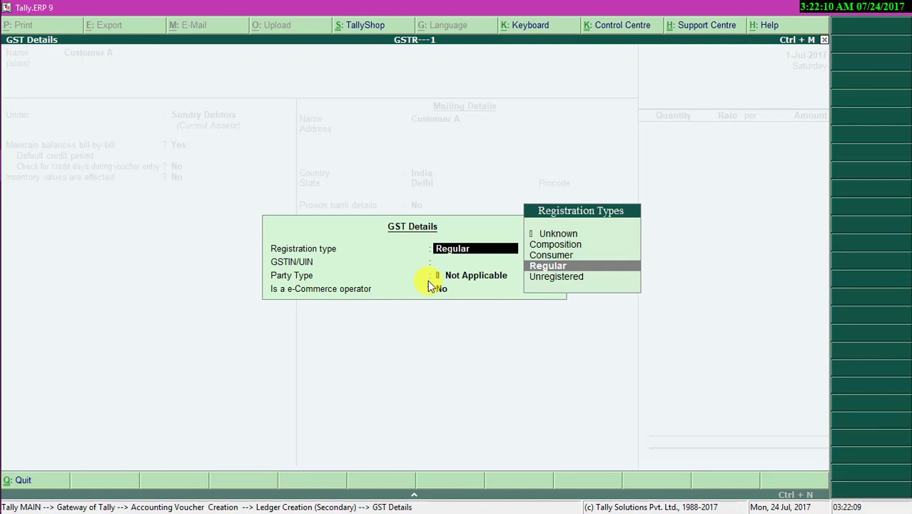
key(Down)
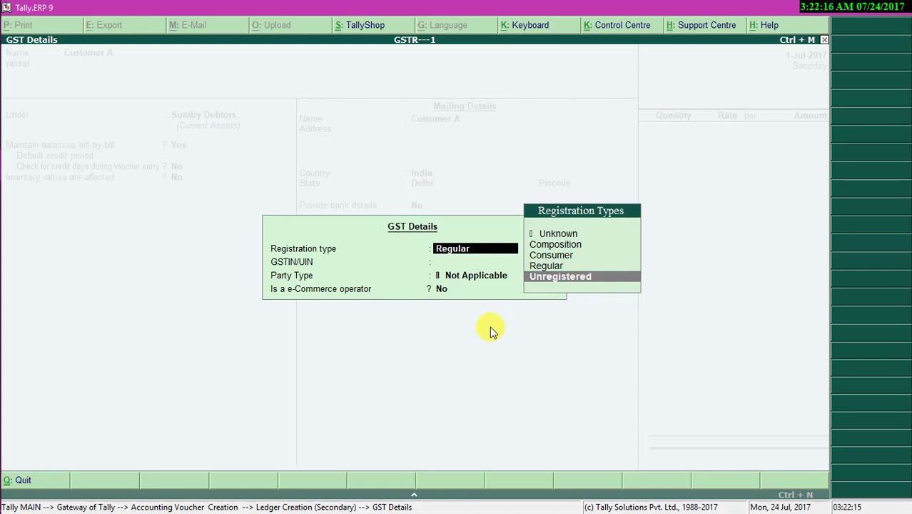
key(Return)
key(Return)
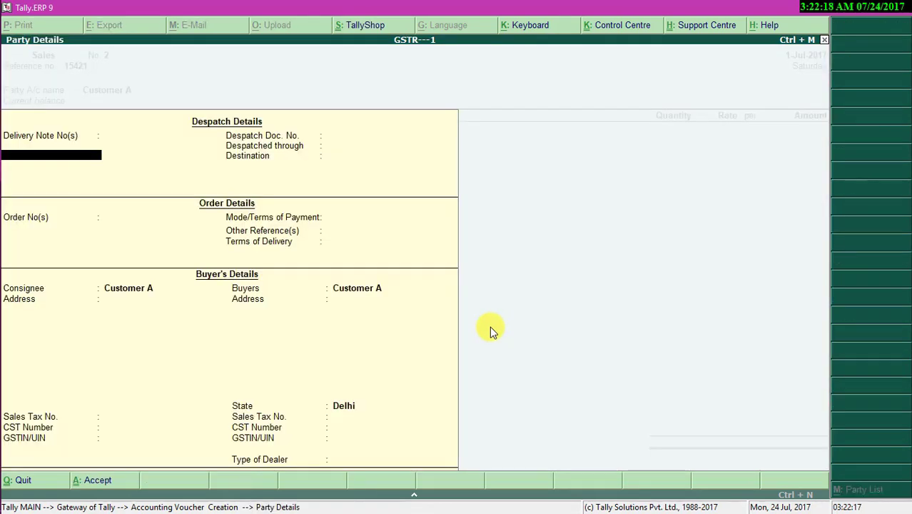
Step: Leave the despatch and order details blank and set the buyer's type of dealer to Unregistered
key(Return)
key(Return)
key(Return)
key(Return)
key(Return)
key(Return)
key(Return)
key(Return)
key(Return)
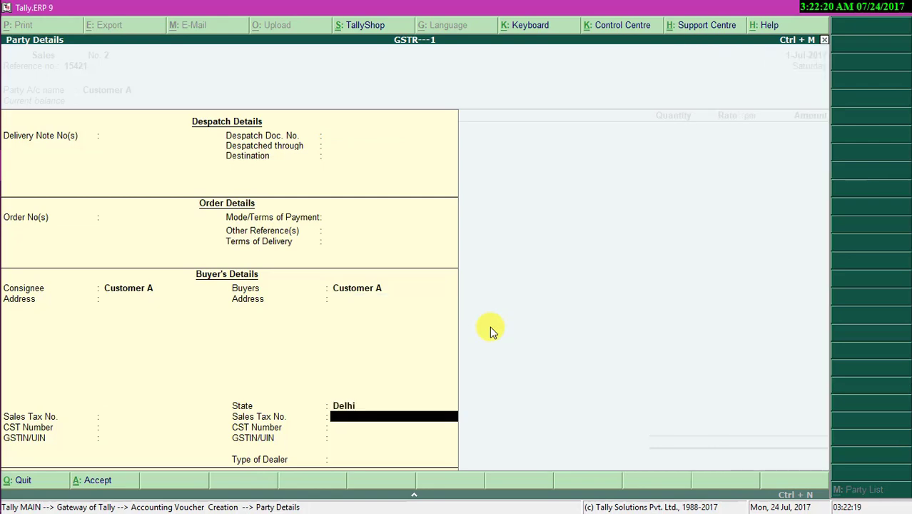
key(Return)
key(Return)
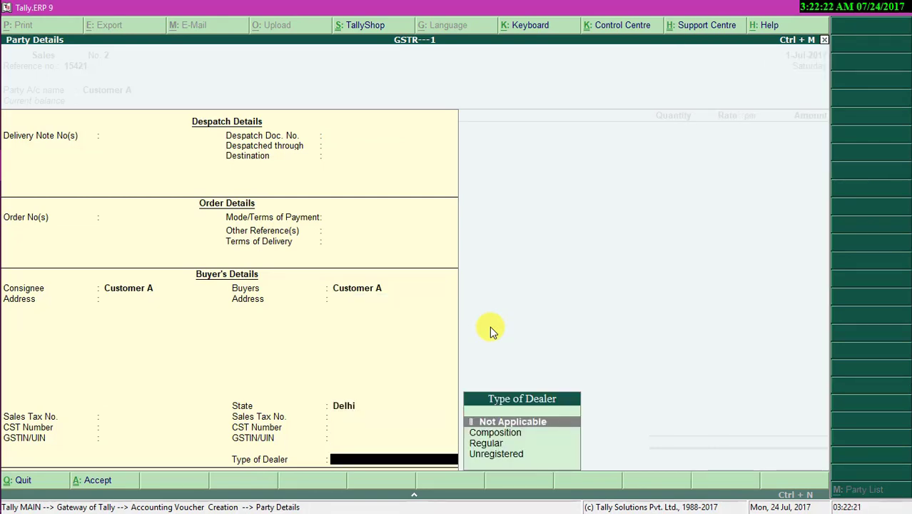
key(Down)
key(Down)
key(Down)
key(Return)
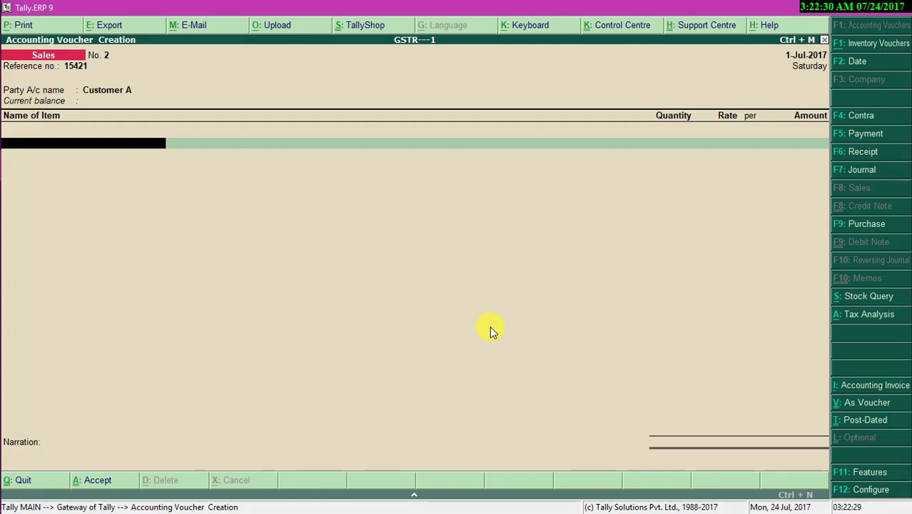
Step: Alter the Customer A ledger from within the voucher, changing its state to West Bengal
key(BackSpace)
key(ctrl+Return)
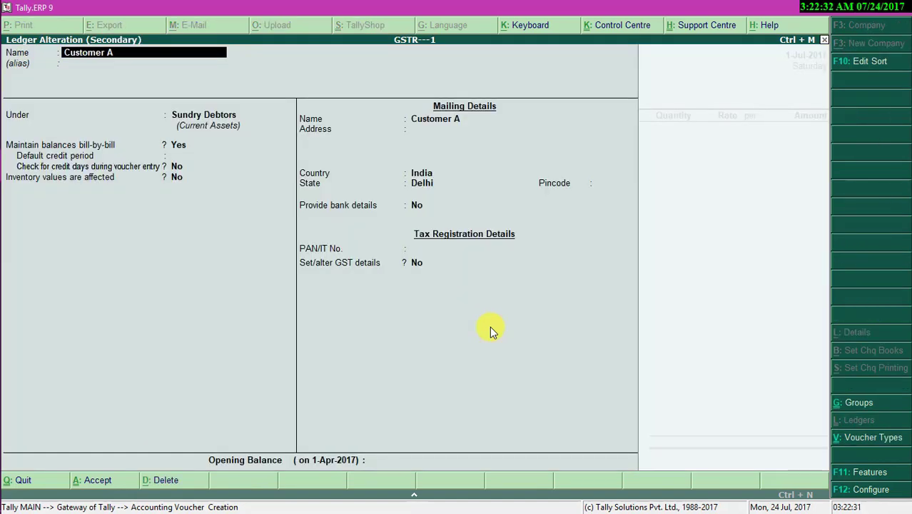
key(Return)
key(Return)
key(Return)
key(Return)
key(Return)
key(Return)
key(Return)
key(Return)
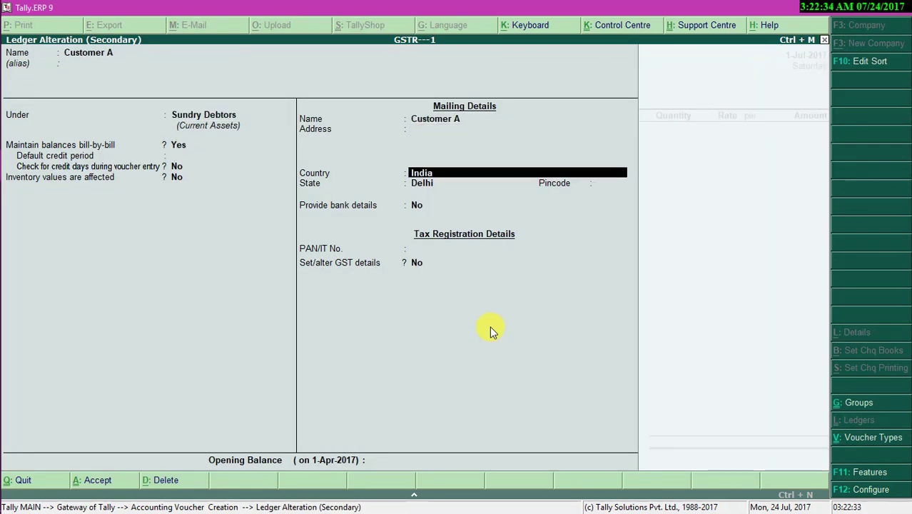
text(We)
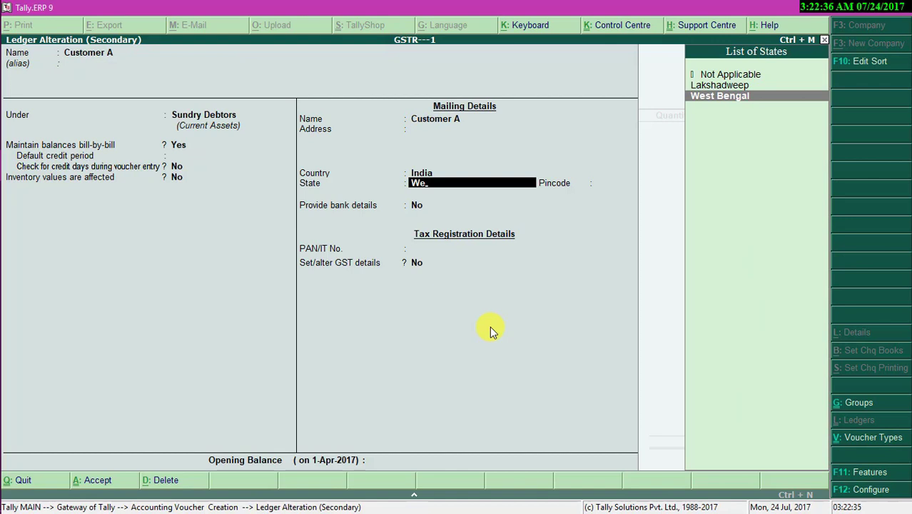
key(Return)
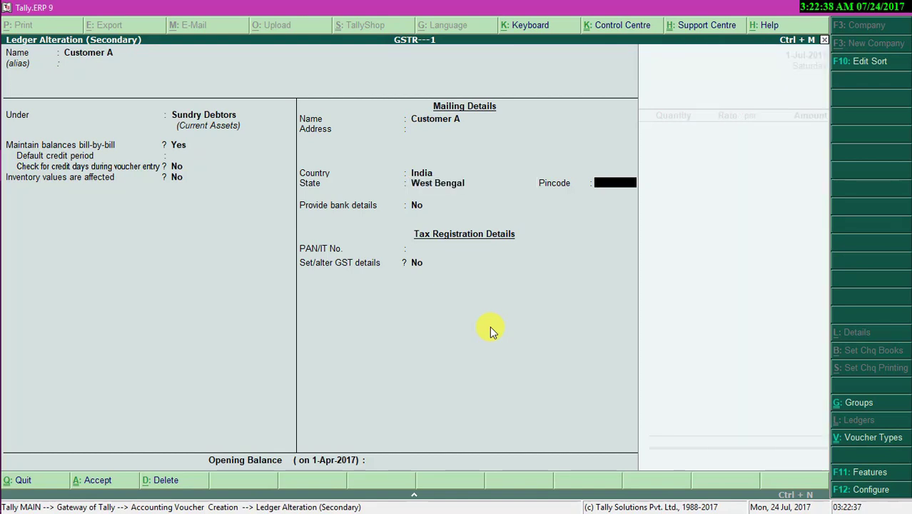
Step: Set the option to alter GST details to Yes, accept those details, and save the Customer A ledger
key(Return)
key(Return)
key(Return)
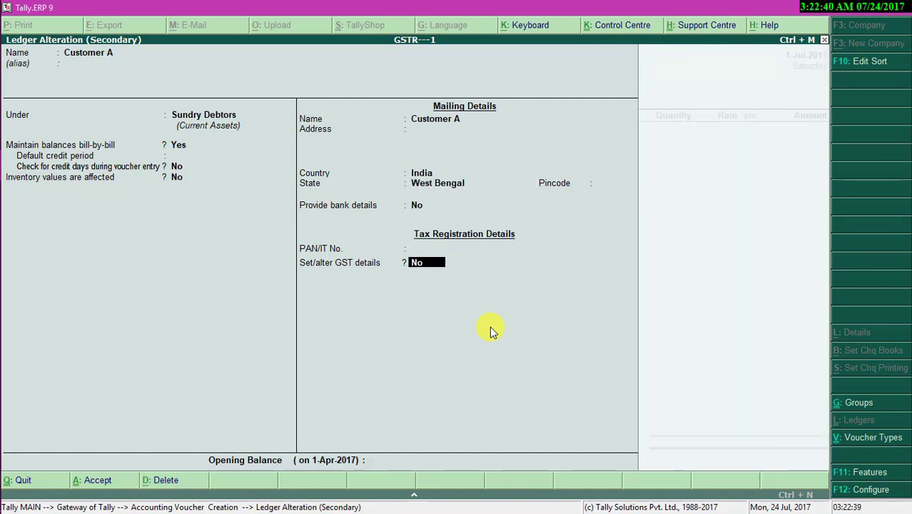
text(y)
key(Return)
key(Return)
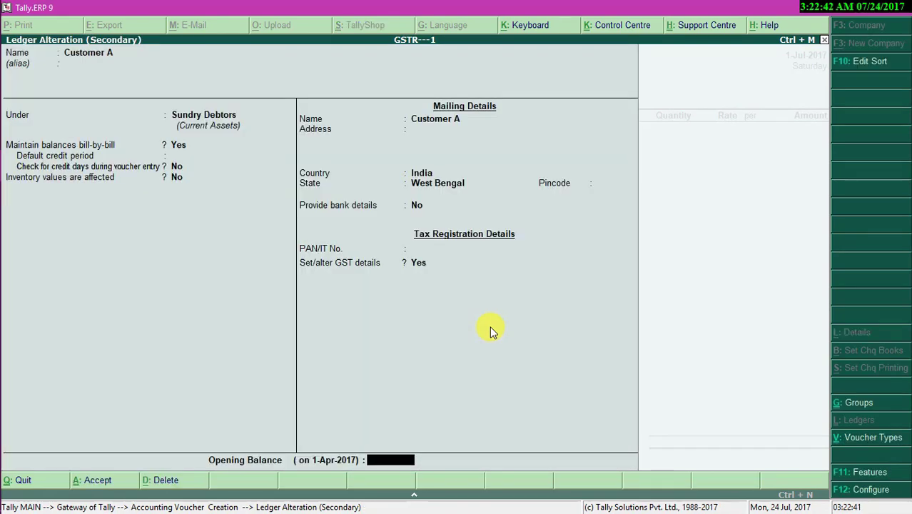
key(Return)
key(Return)
Step: Change the buyer's state to West Bengal in the party details and accept the remaining fields
key(Return)
key(Return)
key(Return)
key(Return)
key(Return)
key(Return)
key(Return)
key(Return)
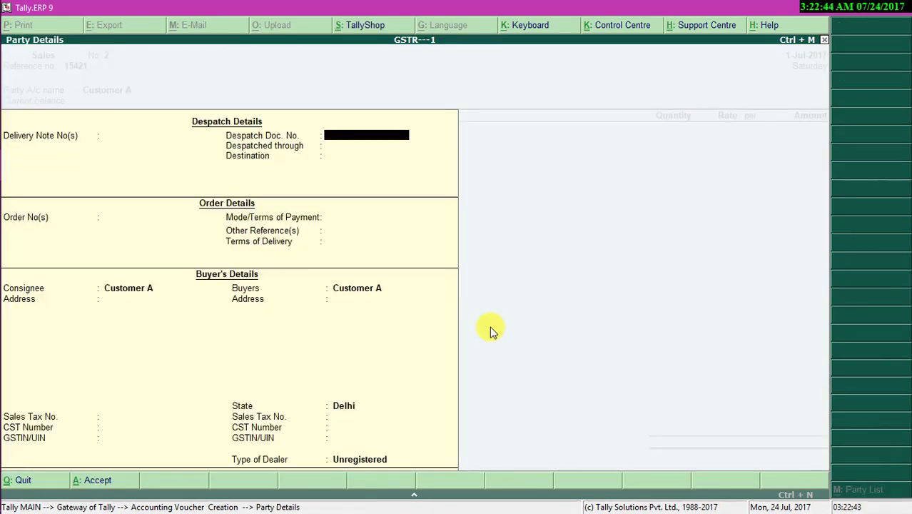
key(Return)
key(Return)
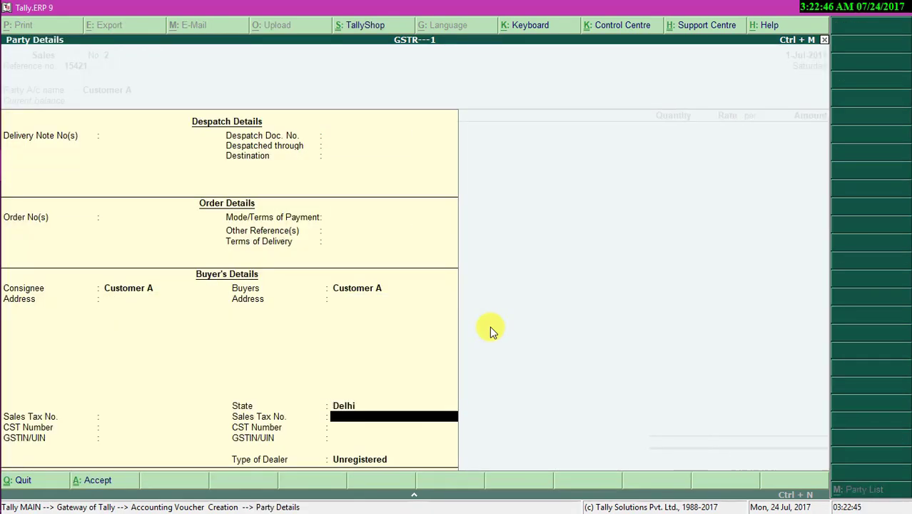
key(BackSpace)
text(We)
key(Return)
key(Return)
key(Return)
key(Return)
key(Return)
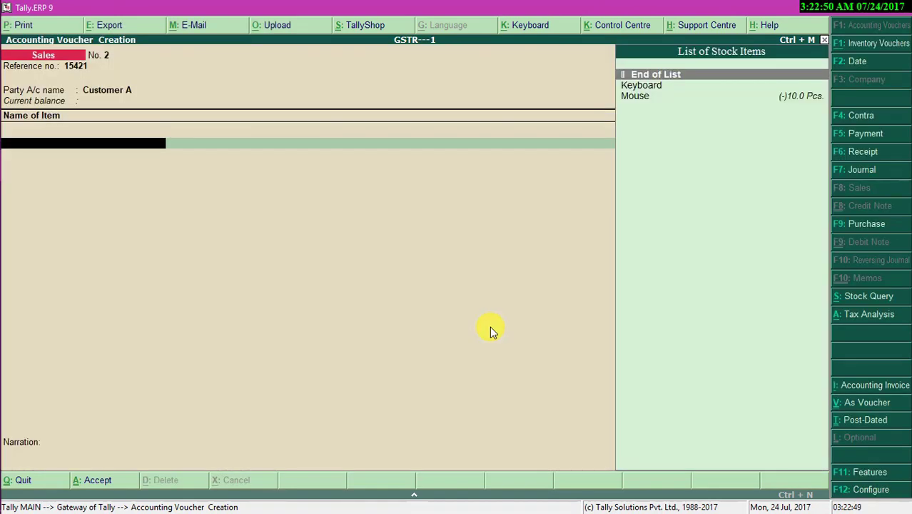
Step: Add the Keyboard item to the invoice with a quantity of 10 Pcs. at a rate of 200
key(Down)
key(Return)
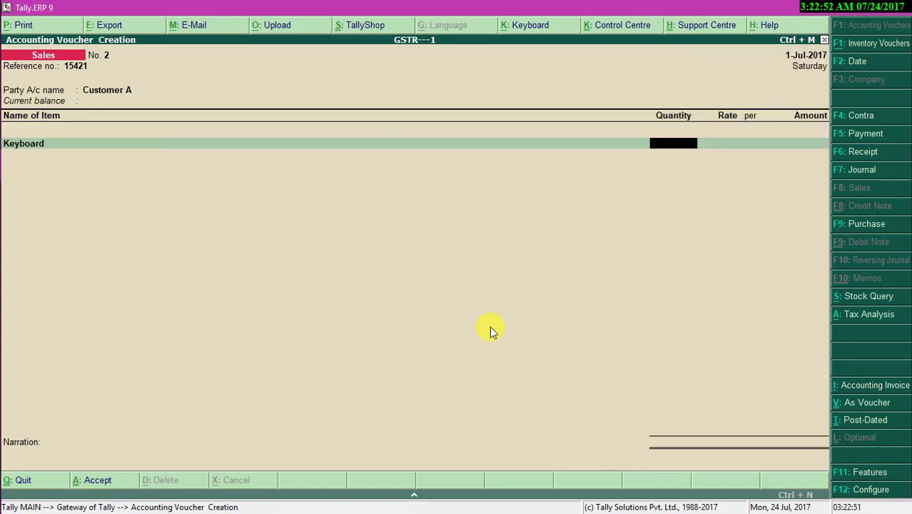
text(10)
key(Return)
key(Return)
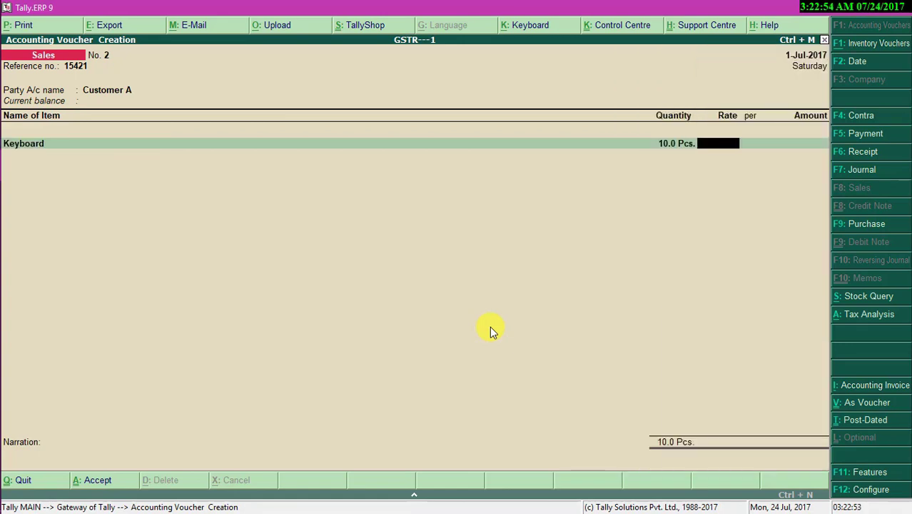
text(200)
key(Return)
key(Return)
key(Return)
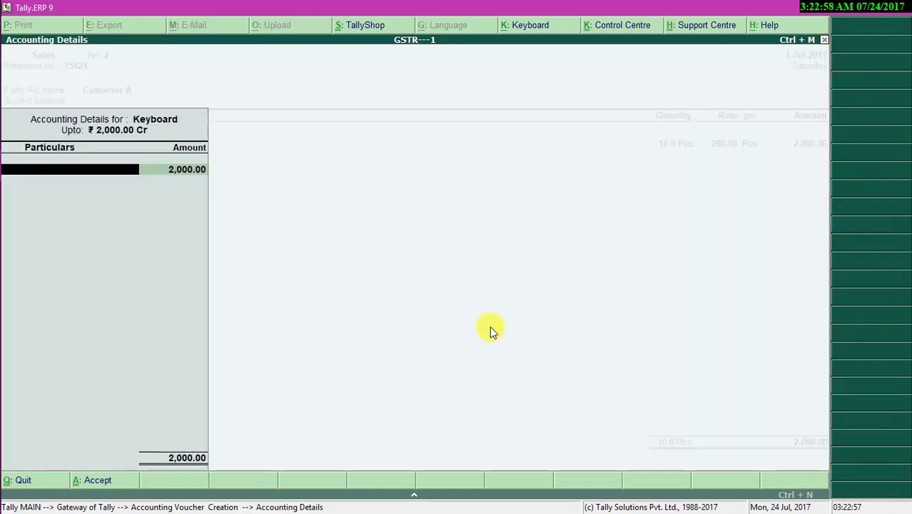
Step: Allocate the Keyboard amount to the Sales ledger with the tax classification Interstate Sales Taxable
text(Sa)
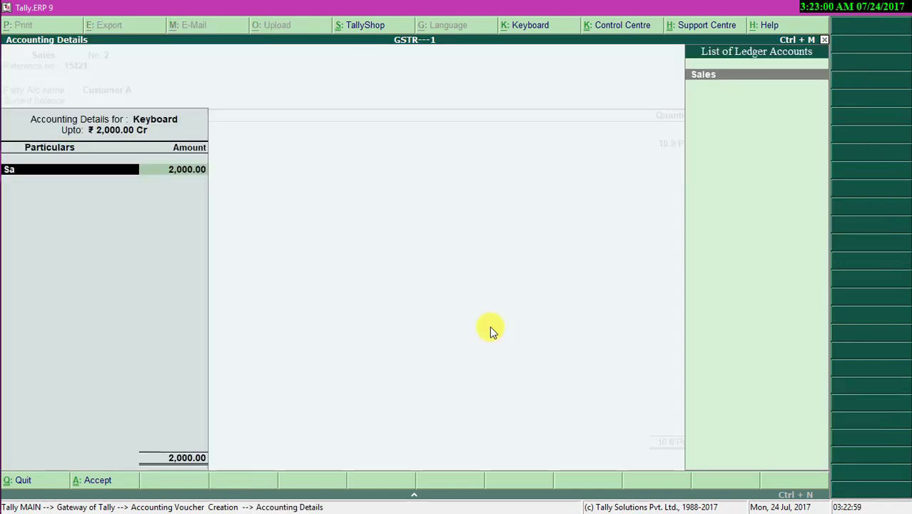
key(Return)
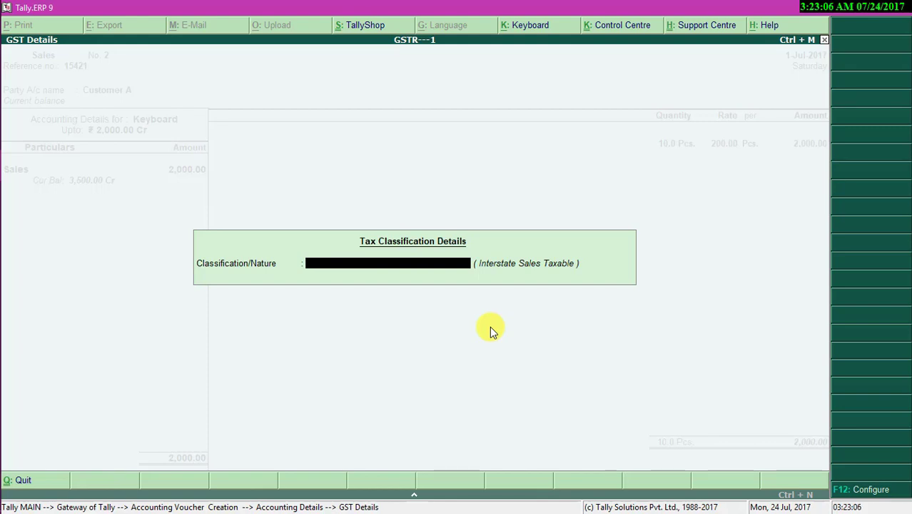
key(space)
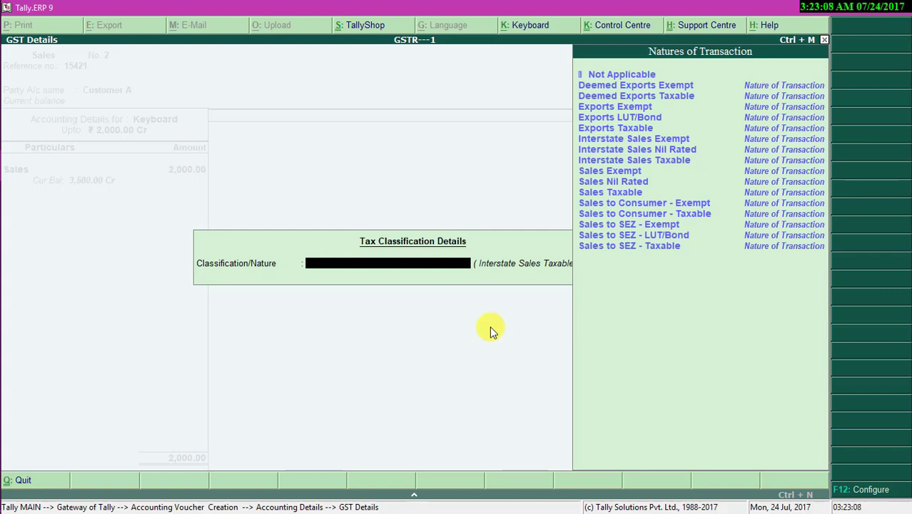
key(Down)
key(Down)
key(Down)
key(Down)
key(Down)
key(Down)
key(Down)
key(Down)
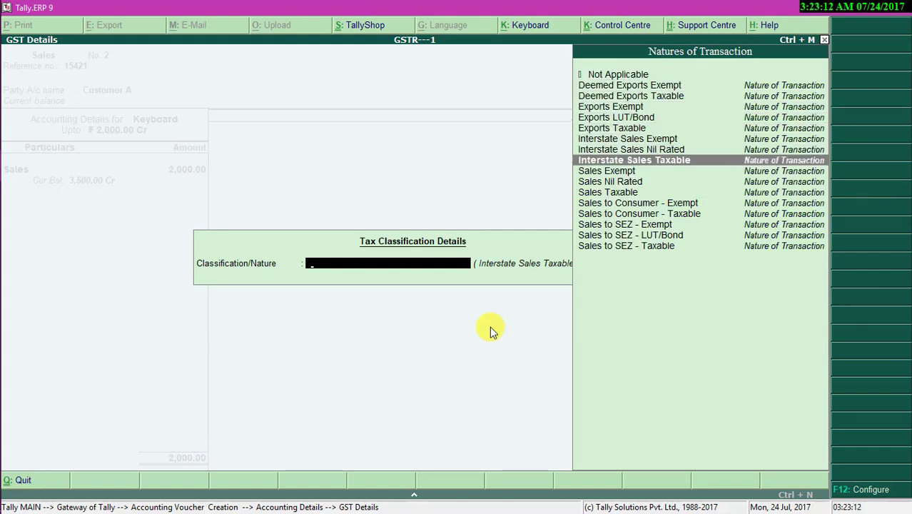
key(Return)
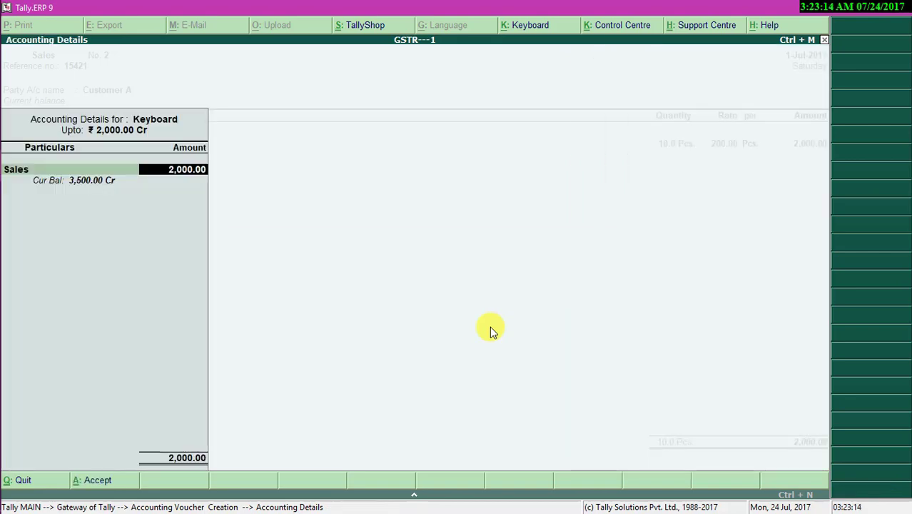
key(Return)
key(Return)
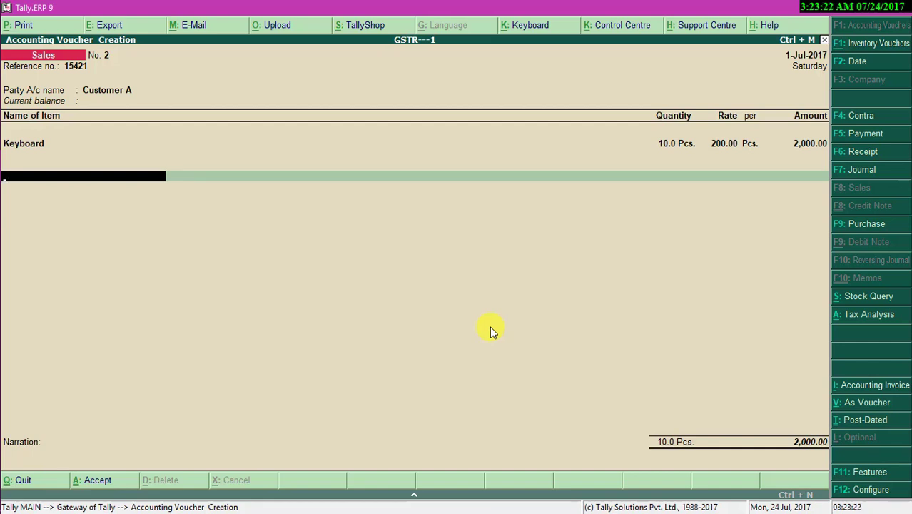
Step: Add the Integrate Tax GST ledger to the invoice and review the detailed tax analysis
key(Return)
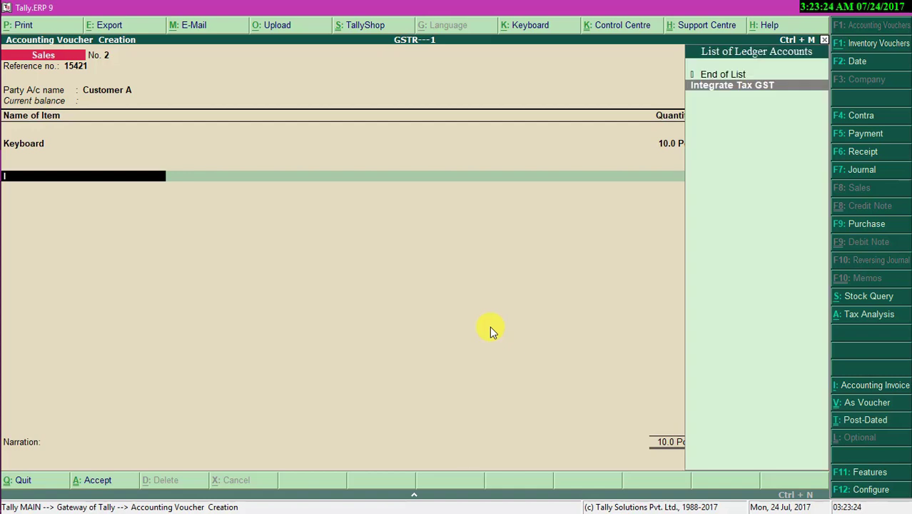
key(Return)
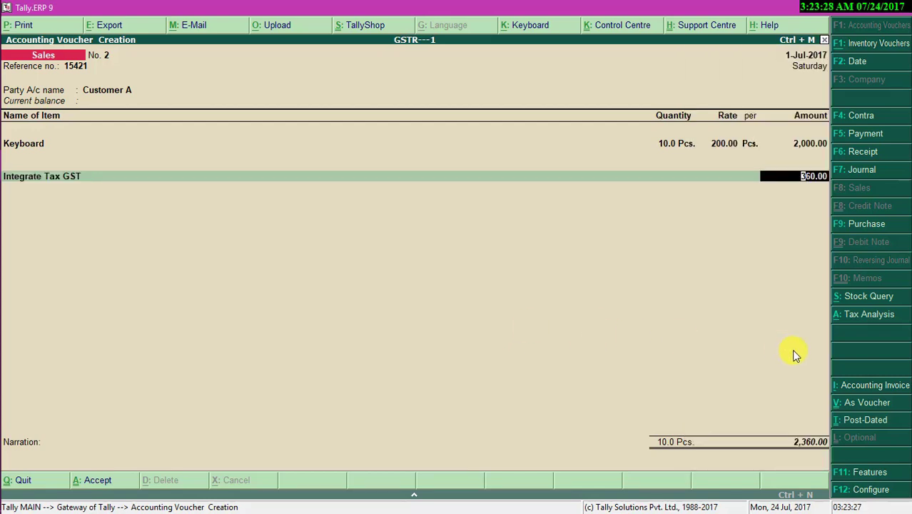
click(857, 328)
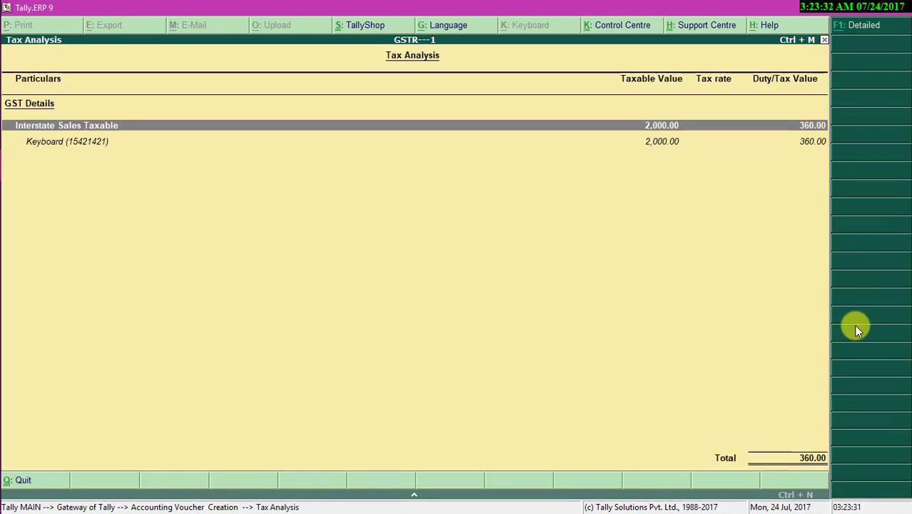
key(alt+F1)
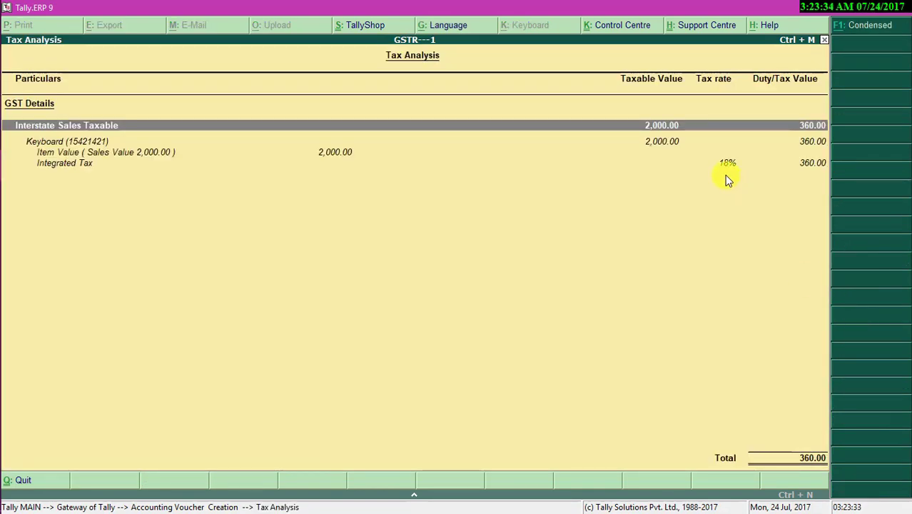
key(Escape)
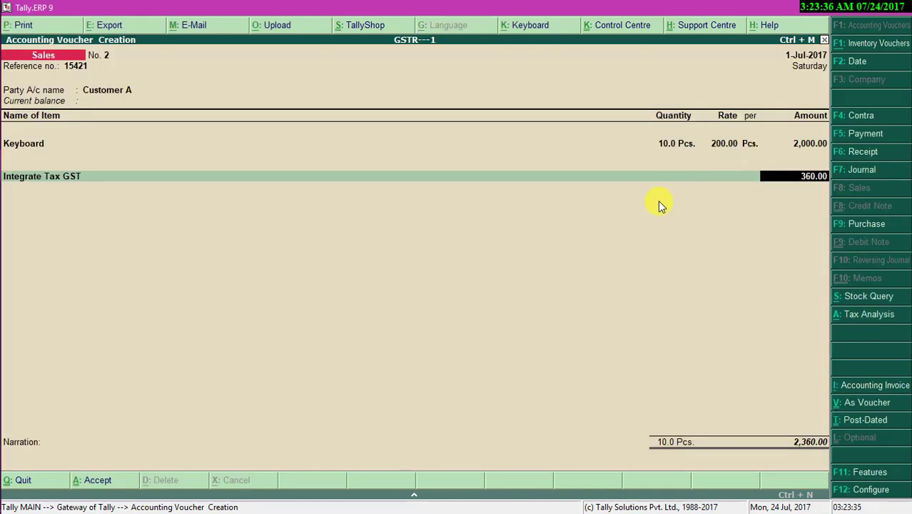
Step: Set the percentage of calculation of the Integrate Tax GST ledger to 18% and save the ledger
key(BackSpace)
key(ctrl+Return)
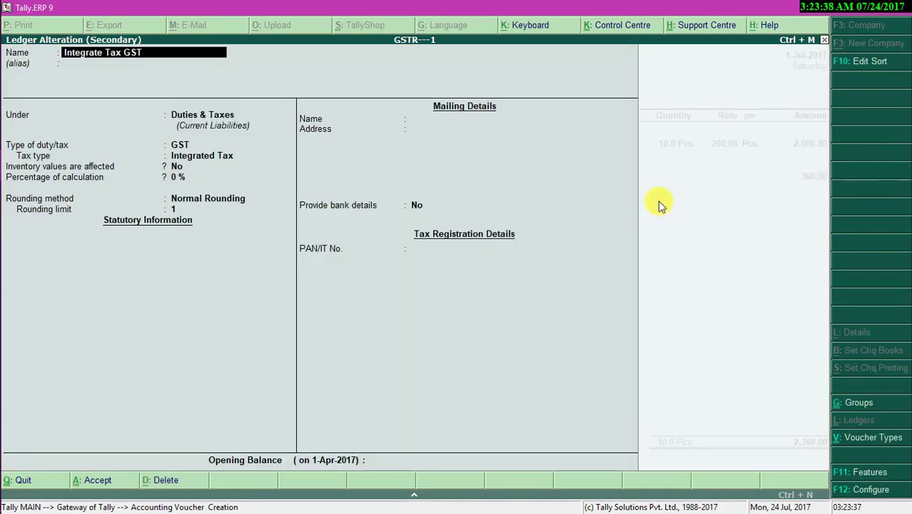
key(Return)
key(Return)
key(Return)
key(Return)
key(Return)
key(Return)
text(18)
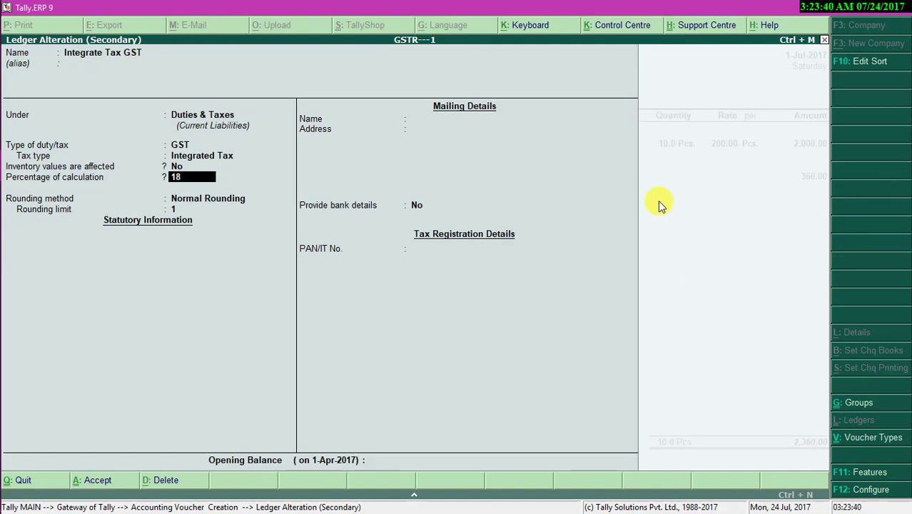
key(Return)
key(ctrl+a)
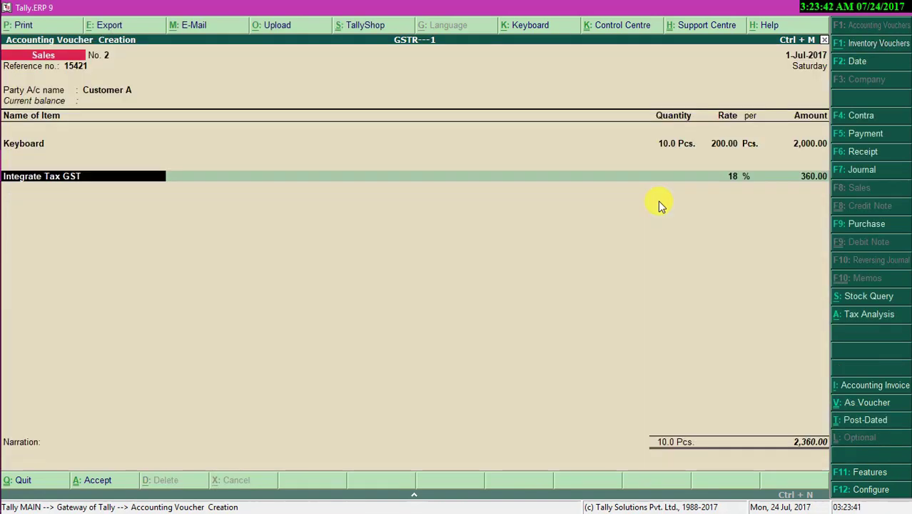
Step: Accept the Integrate Tax GST line and save the Customer A sales invoice with an empty narration
key(Return)
key(Return)
key(Return)
key(Return)
key(Return)
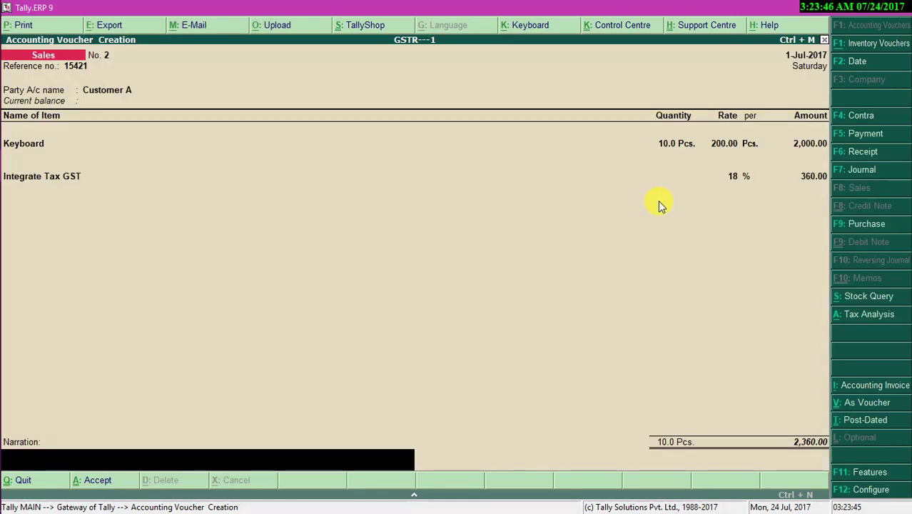
key(ctrl+a)
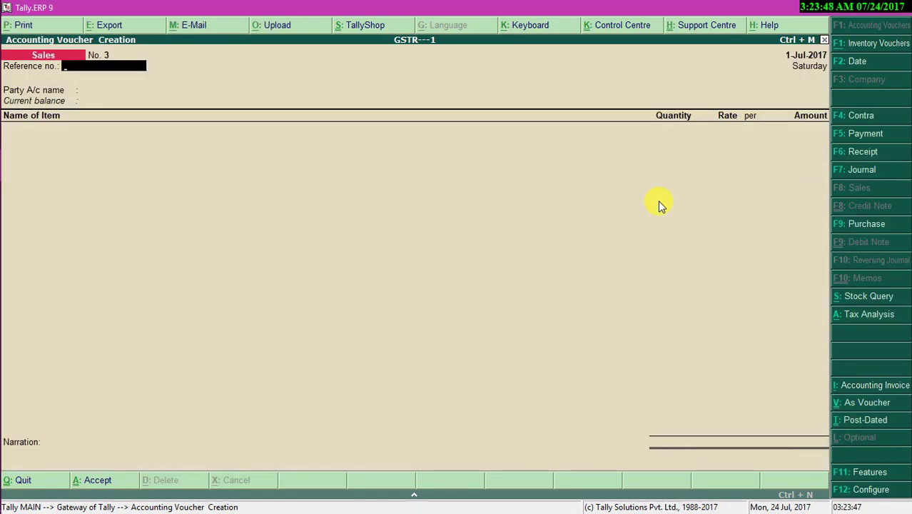
Step: Leave voucher entry and open the GSTR-1 report from the statutory GST reports
key(Escape)
key(y)
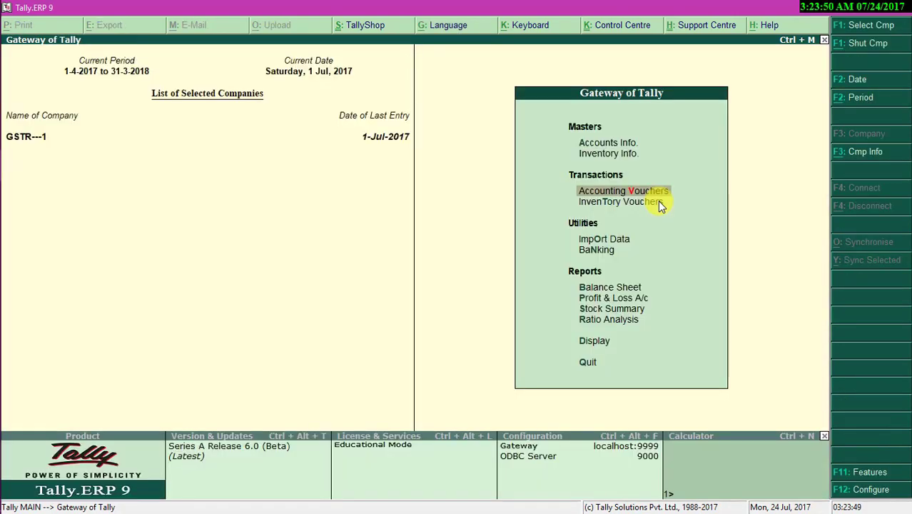
key(d)
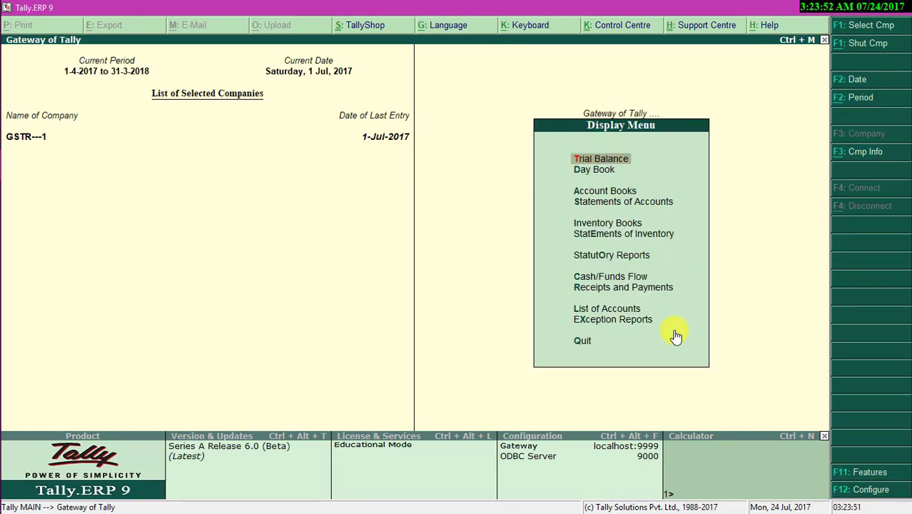
key(o)
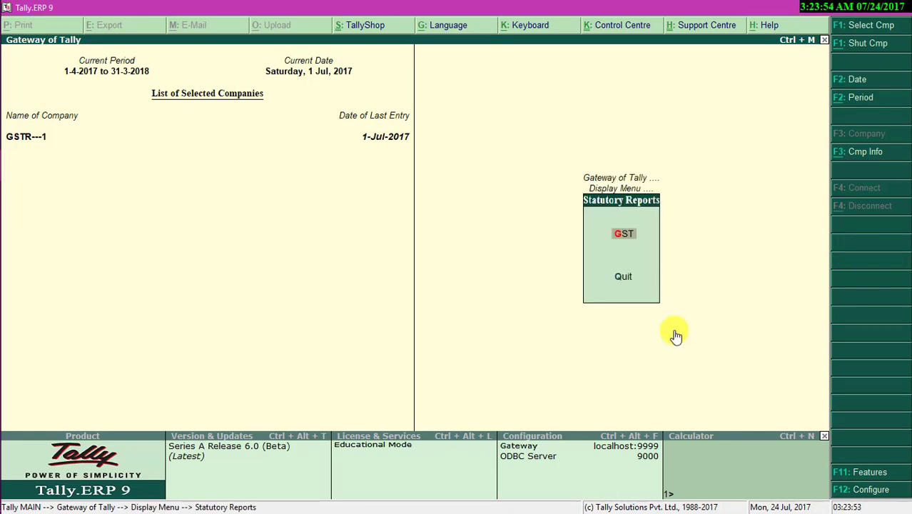
key(g)
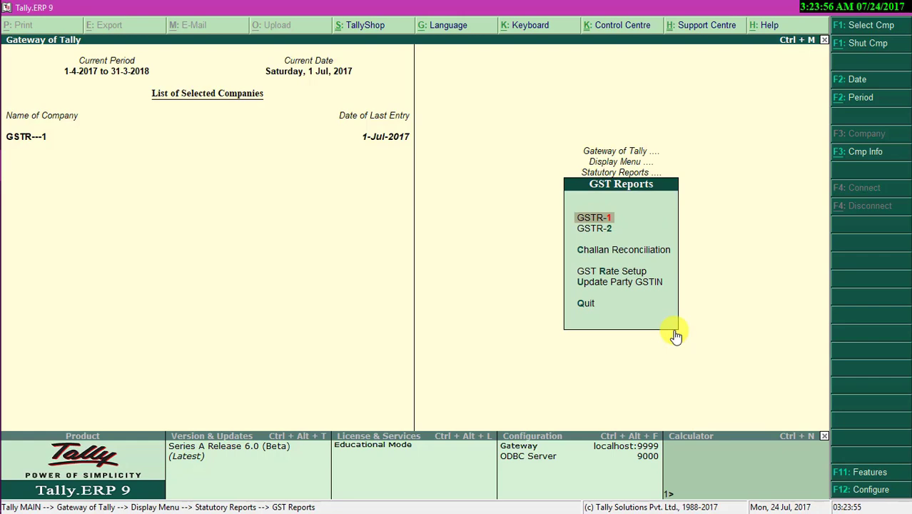
key(Return)
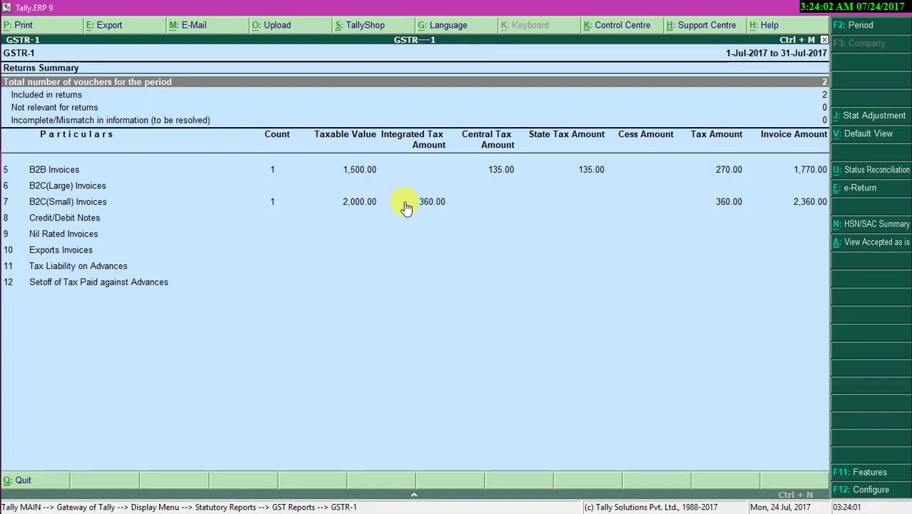
Step: Open the Customer A sales voucher for alteration from the B2C(Small) Invoices of the GSTR-1 report
click(355, 206)
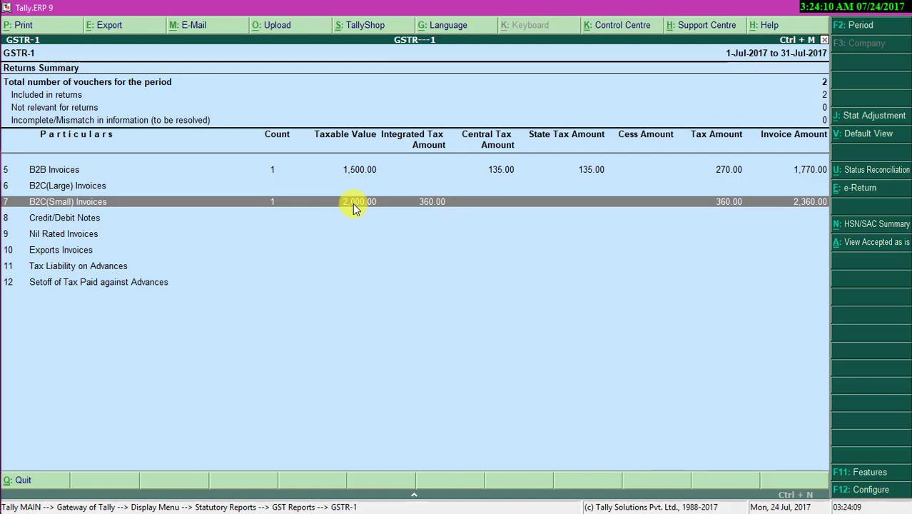
double_click(355, 203)
key(Return)
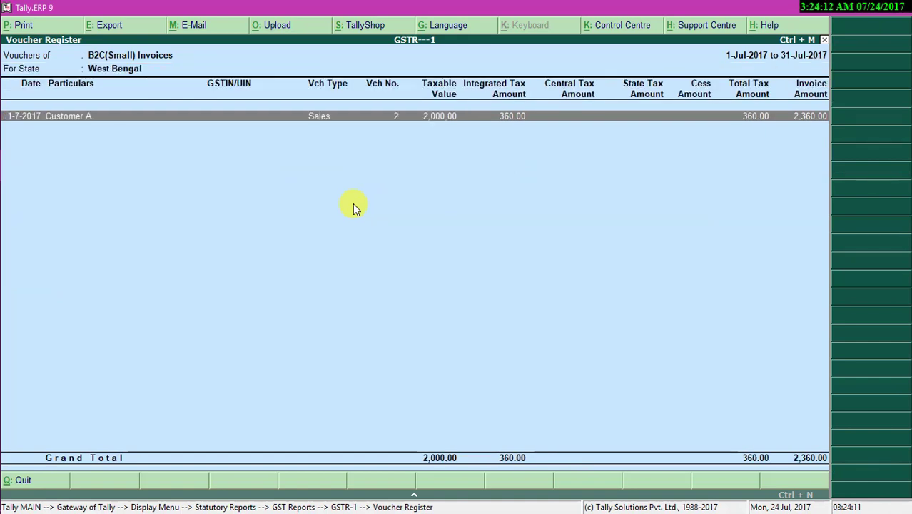
key(Return)
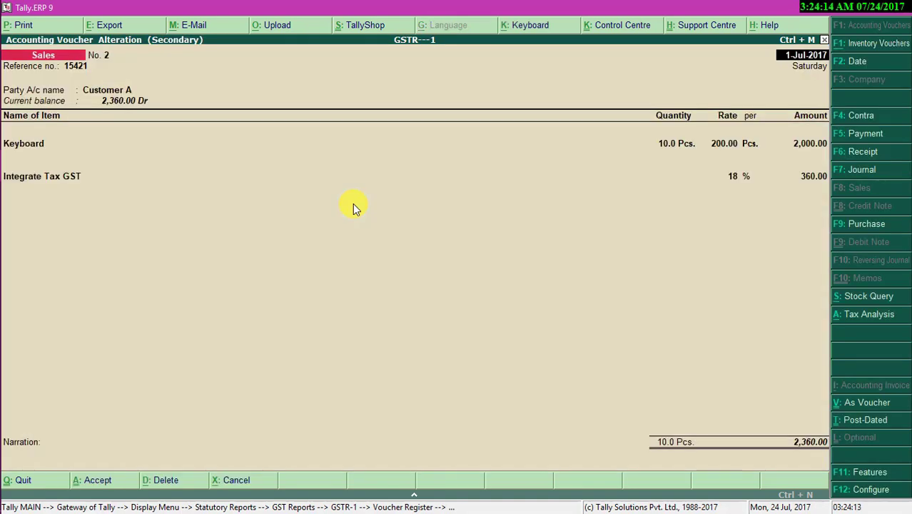
Step: Keep the existing party details and set the Keyboard item's quantity to 500 Pcs
key(Return)
key(Return)
key(Return)
key(Return)
key(Return)
key(Return)
key(Return)
key(Return)
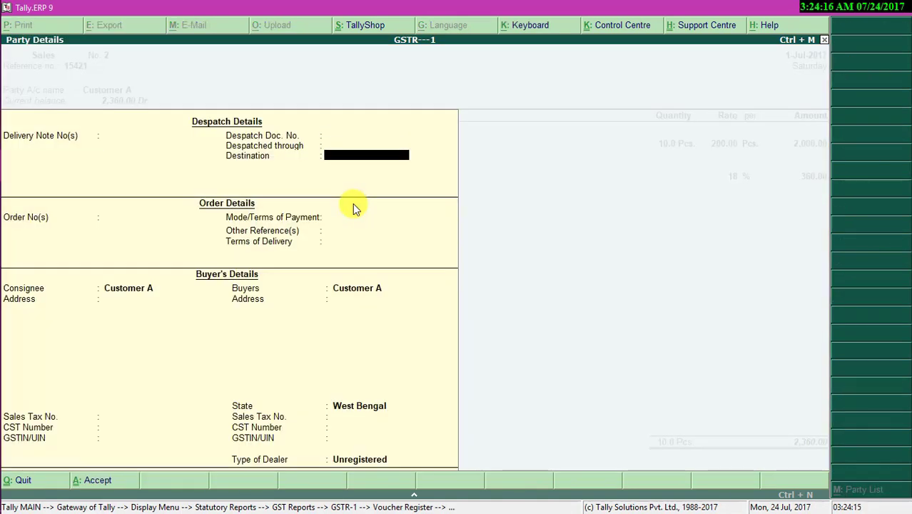
key(Return)
key(Return)
key(Return)
key(Return)
key(Return)
key(Return)
key(Return)
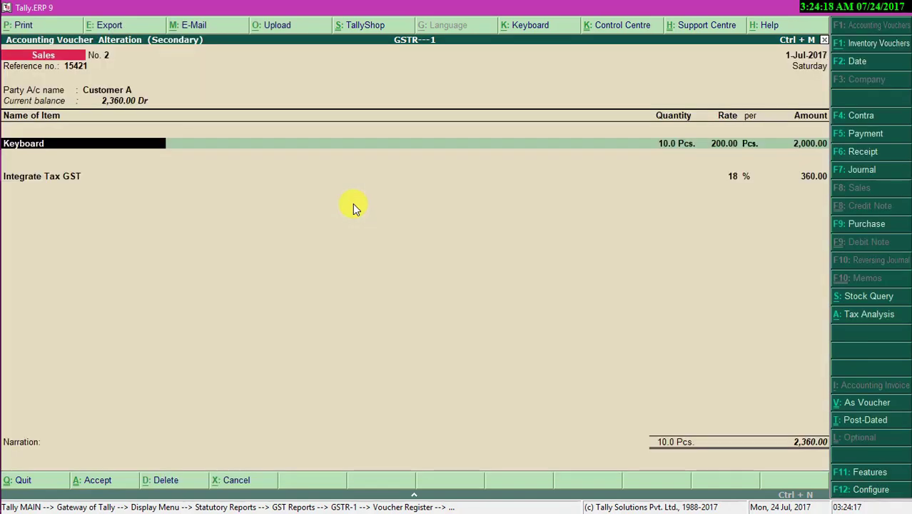
key(BackSpace)
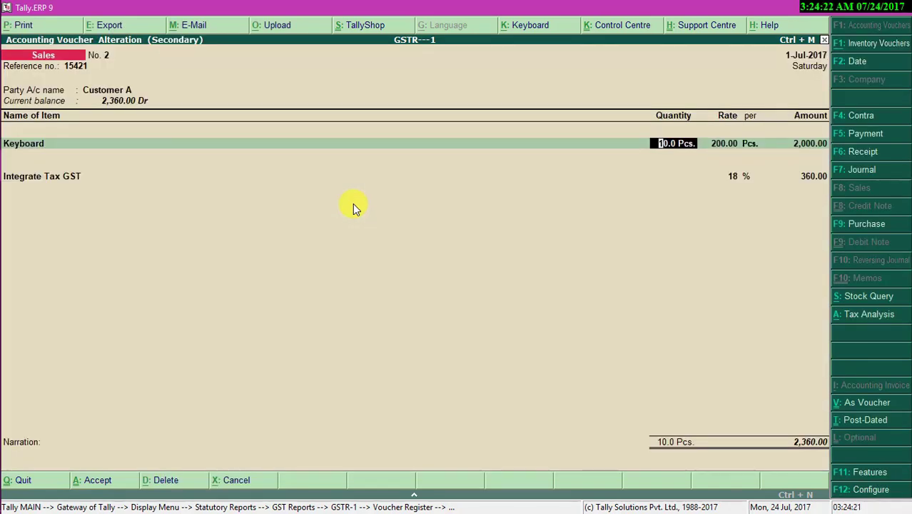
text(5000)
key(BackSpace)
key(Return)
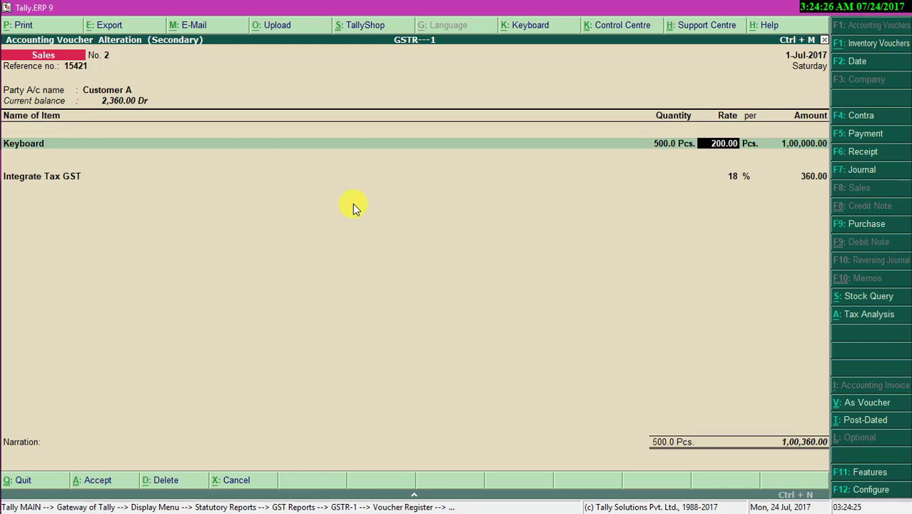
Step: Set the Keyboard line of the sales voucher to a quantity of 50 Pcs. and a rate of 40,000
key(BackSpace)
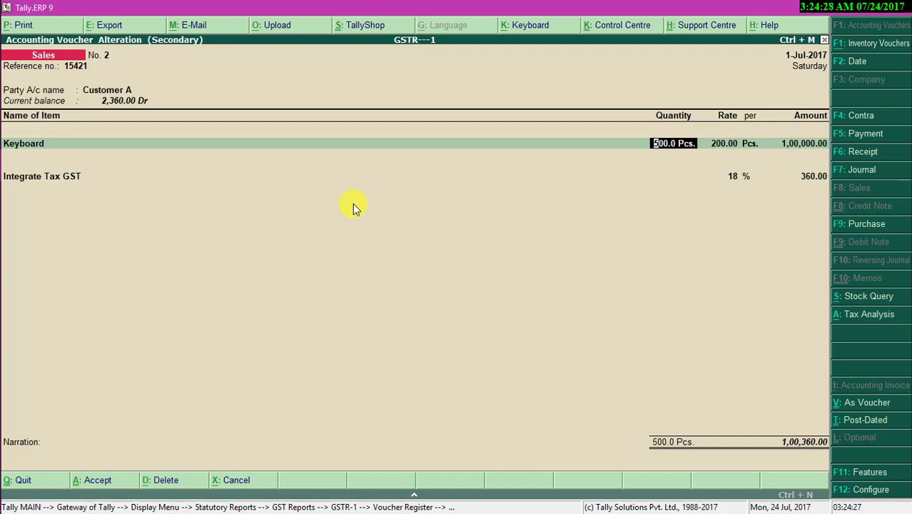
text(50)
key(Return)
text(50,000)
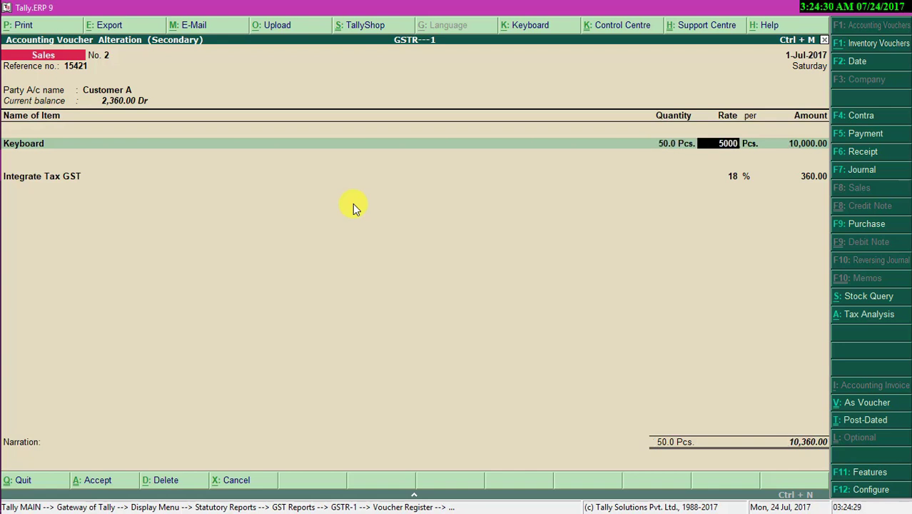
key(Return)
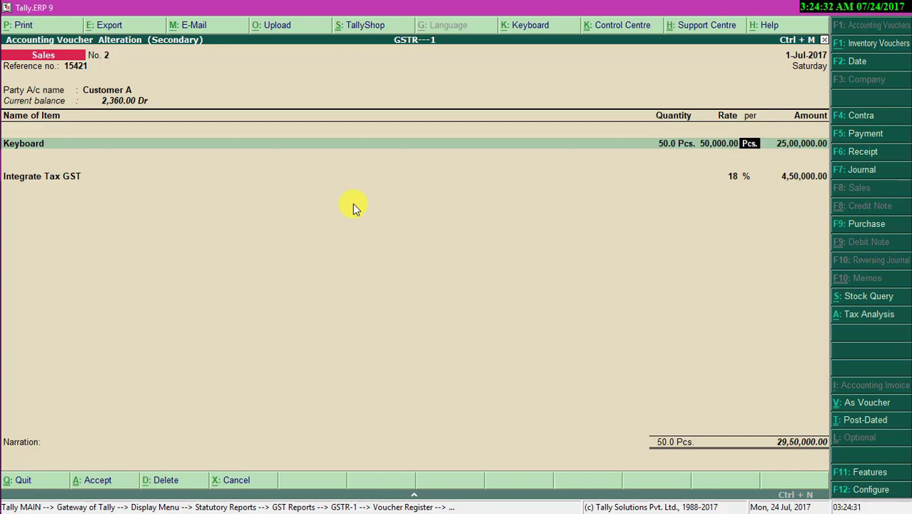
key(BackSpace)
text(40,000)
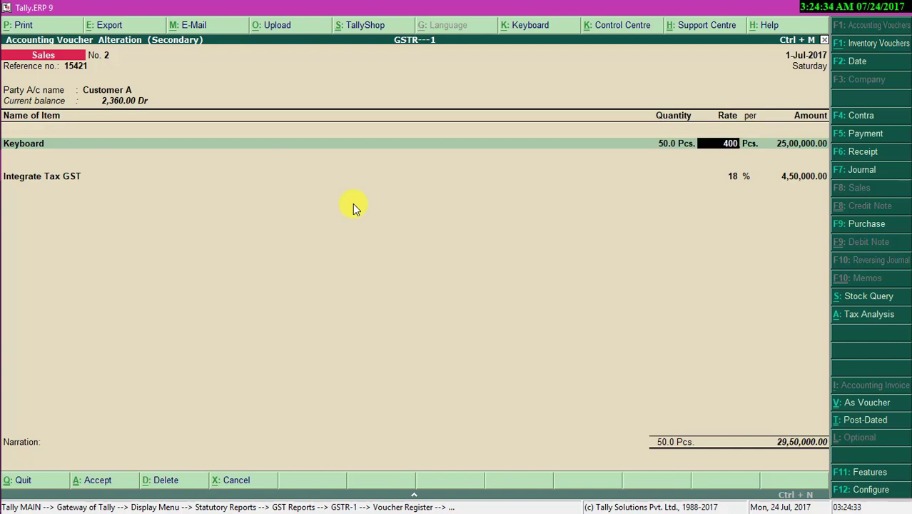
key(Return)
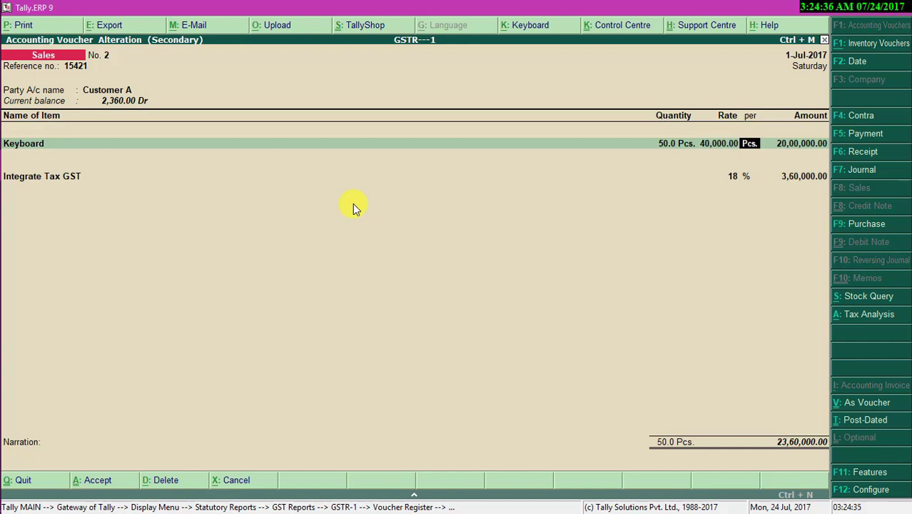
Step: Keep the Sales allocation and Interstate Sales Taxable classification for Keyboard, and save the altered sales voucher
key(Return)
key(Return)
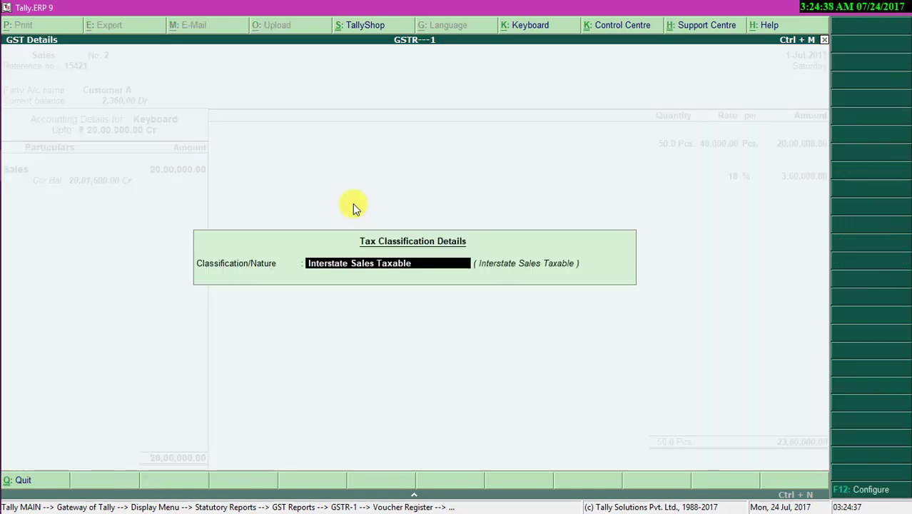
key(Return)
key(Return)
key(Return)
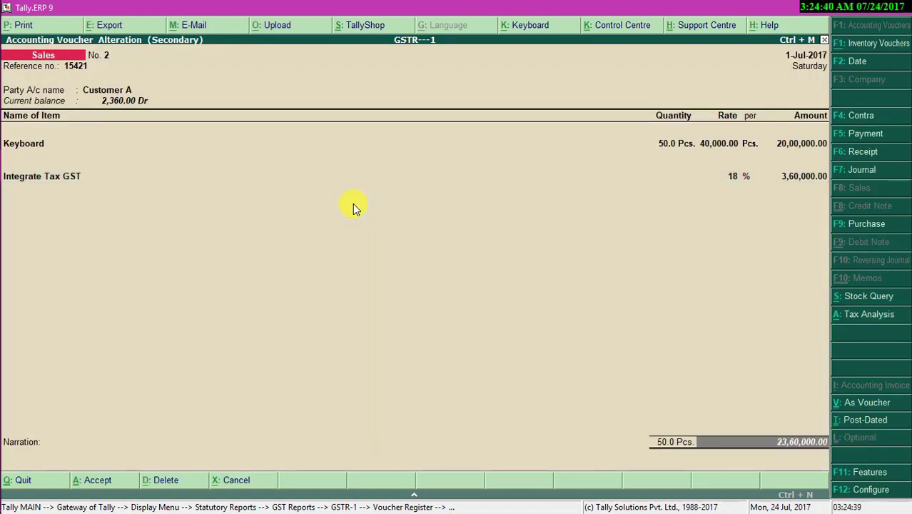
key(Return)
key(Return)
key(Return)
key(Return)
key(Return)
key(Return)
key(Return)
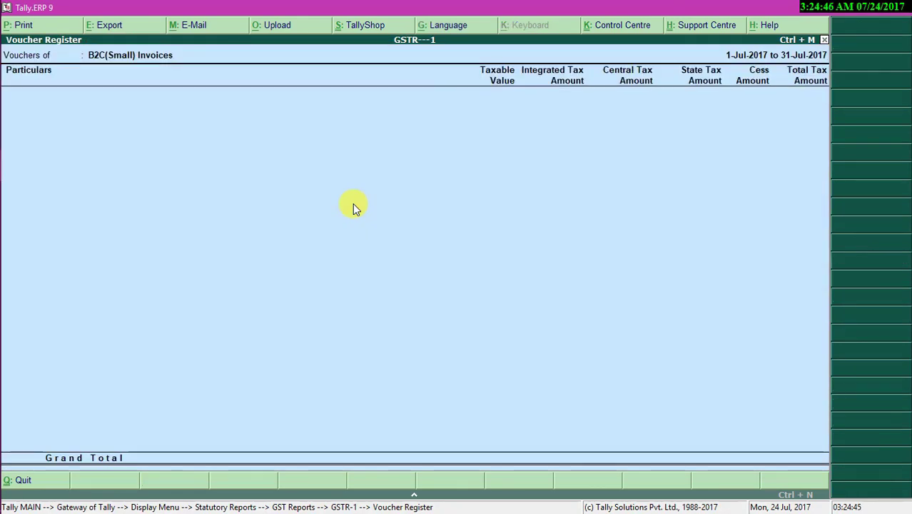
Step: Return to the GSTR-1 summary and check the B2C(Large) Invoices row
key(Escape)
key(Down)
key(Down)
key(Down)
key(Down)
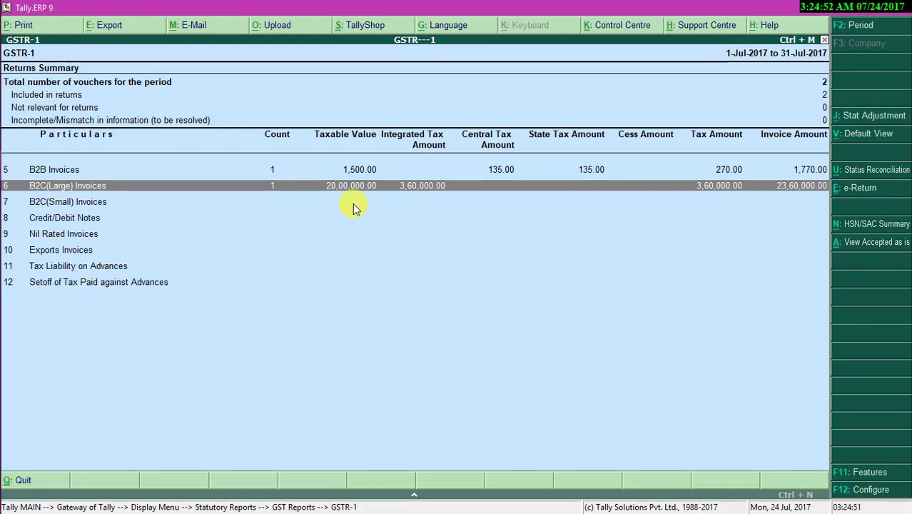
Step: Leave the GSTR-1 report for the Gateway of Tally and briefly view the Balance Sheet
key(Escape)
key(Escape)
key(Escape)
key(Escape)
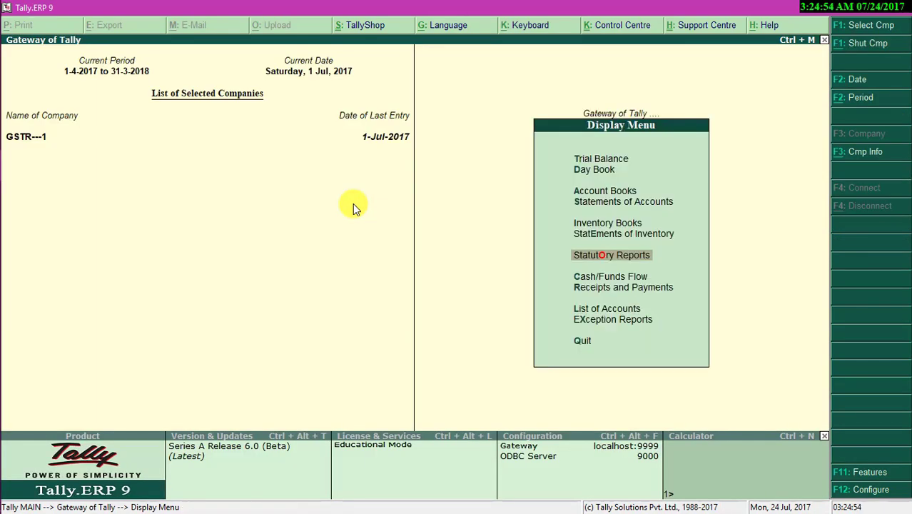
key(b)
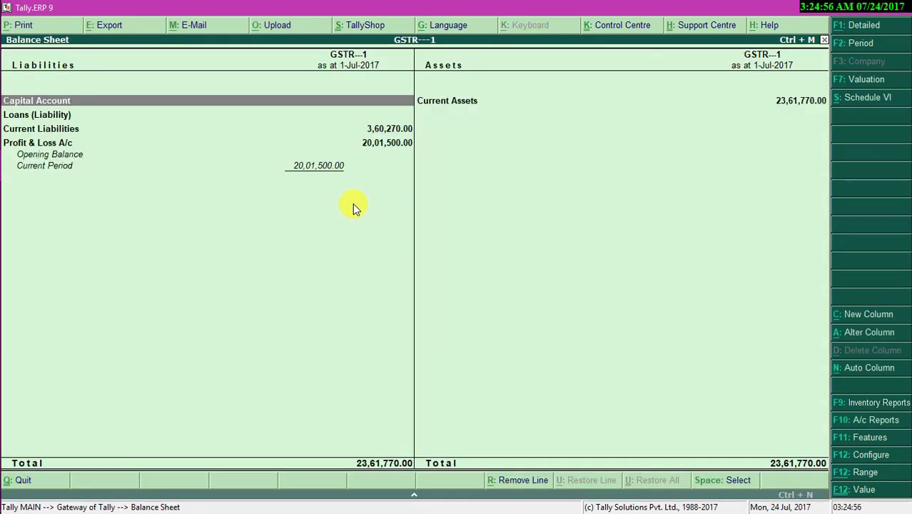
key(Escape)
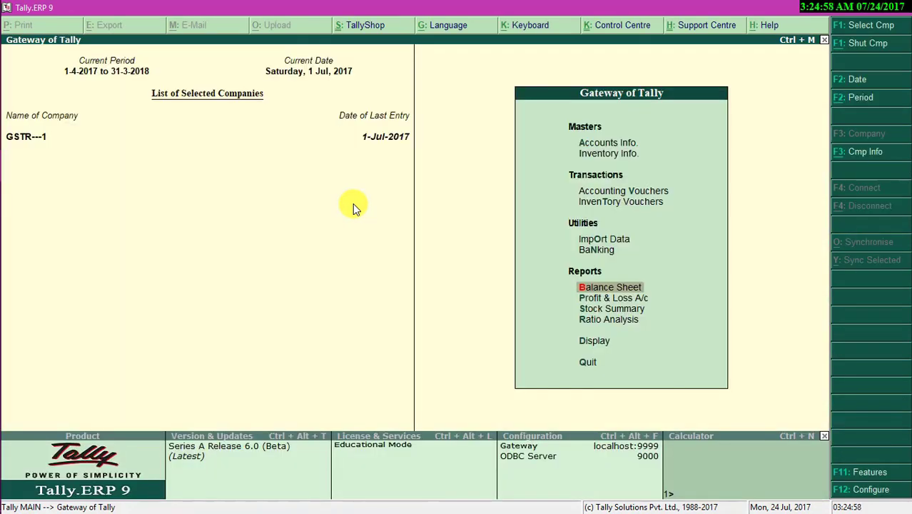
Step: Start a new sales voucher dated 2-Jul-2017 with reference number 15487
key(v)
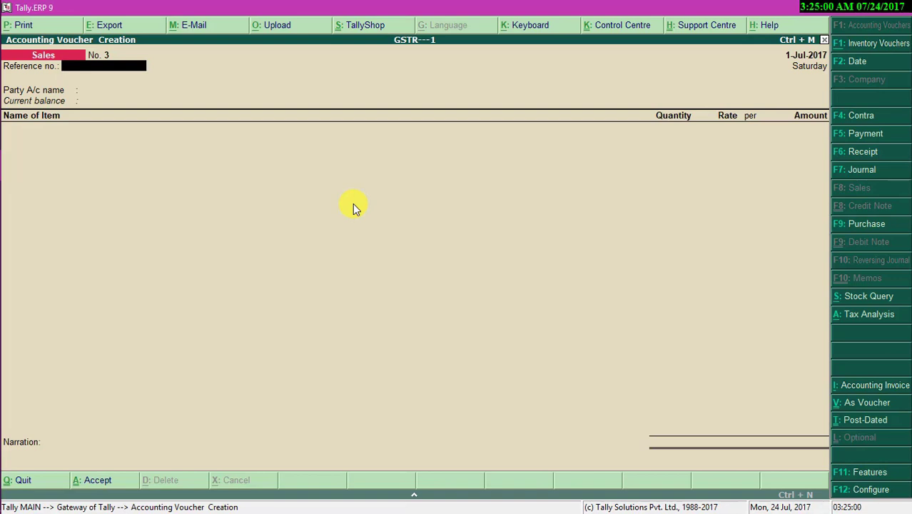
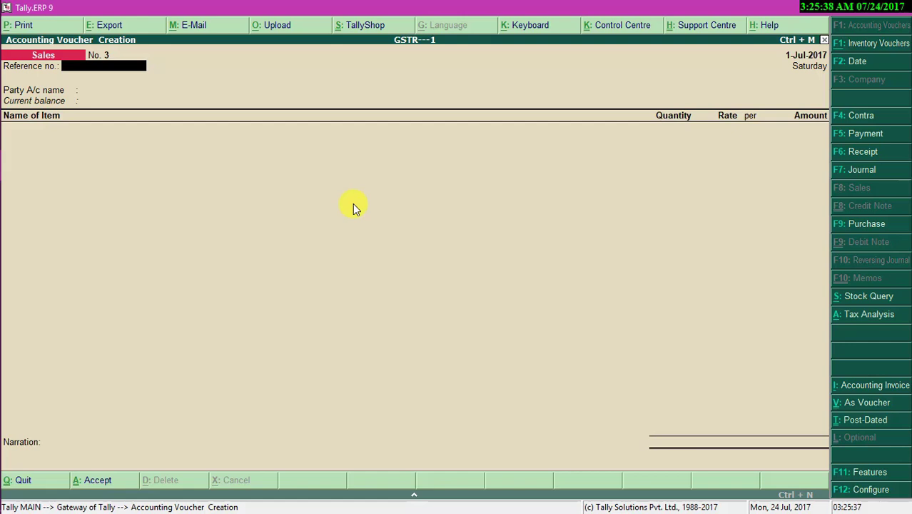
key(F2)
key(Return)
text(15487)
key(Return)
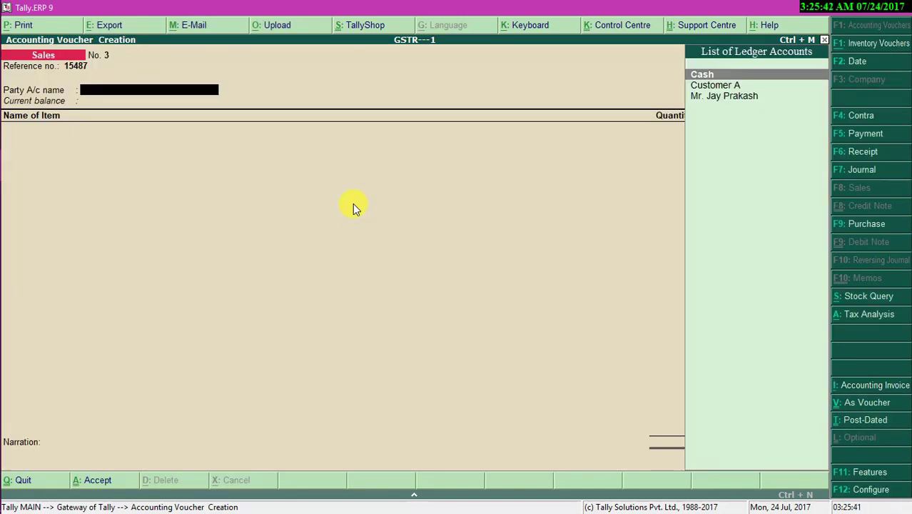
Step: Create a party ledger named Customer B under Sundry Debtors from within the sales voucher
key(alt+c)
text(Cust)
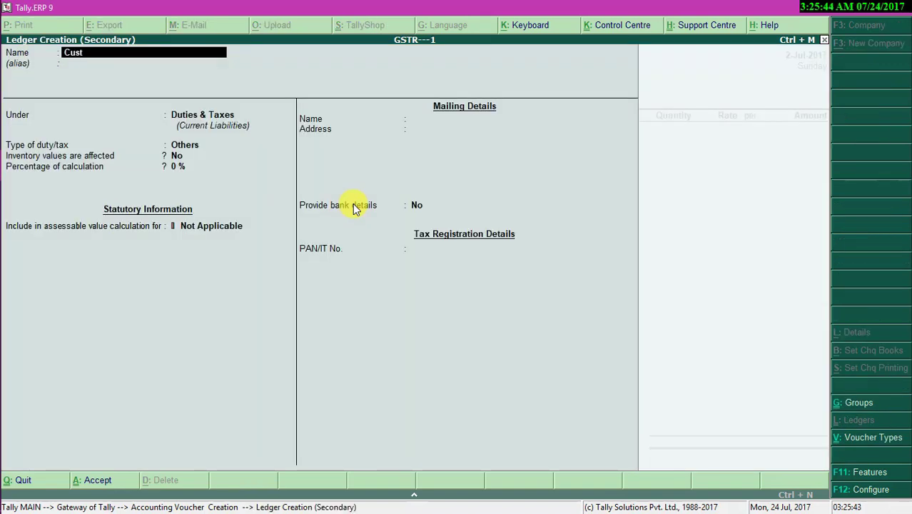
text(omer B)
key(Return)
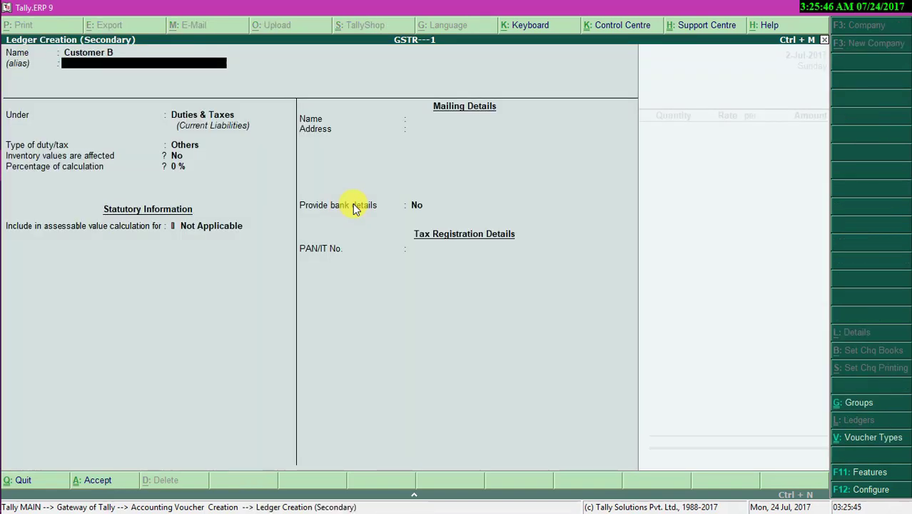
key(Return)
text(Su)
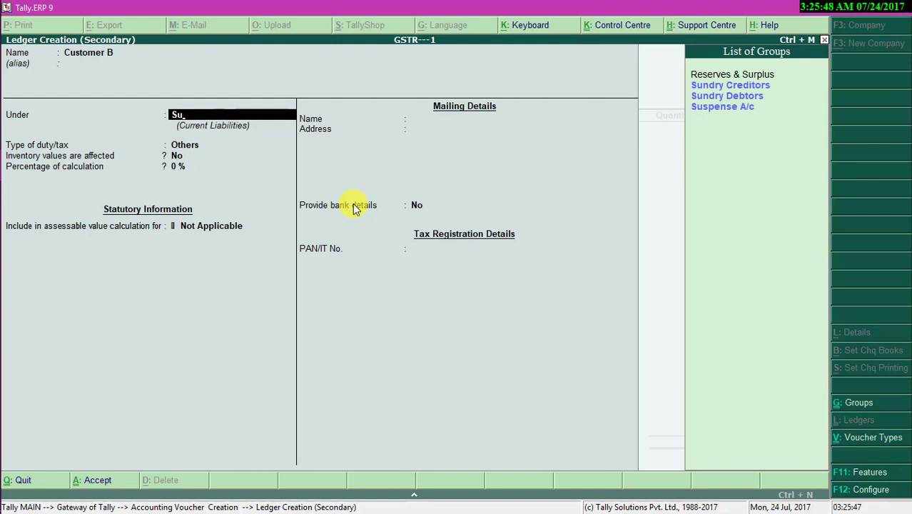
key(Down)
key(Return)
key(Return)
key(Return)
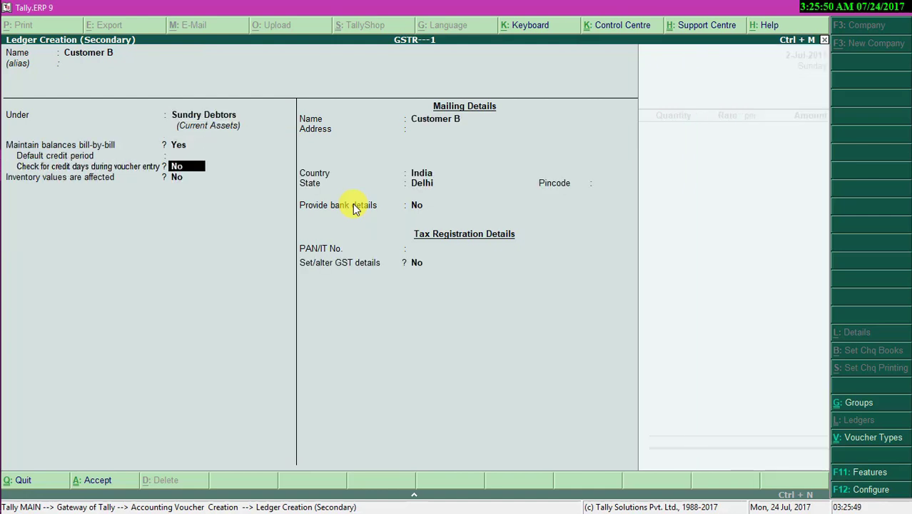
Step: Enable GST details for the Customer B ledger with registration type Unregistered and save the ledger
key(Return)
key(Return)
key(Return)
key(Return)
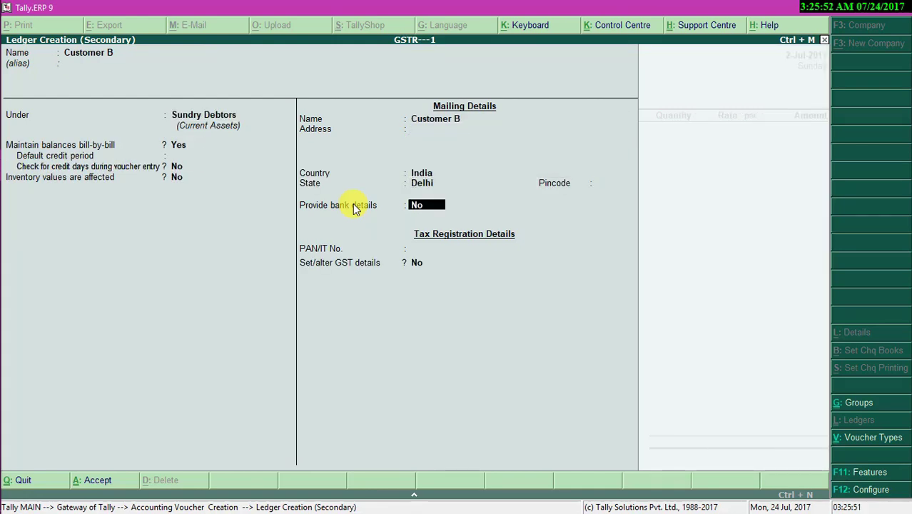
key(Return)
key(Return)
key(y)
key(Return)
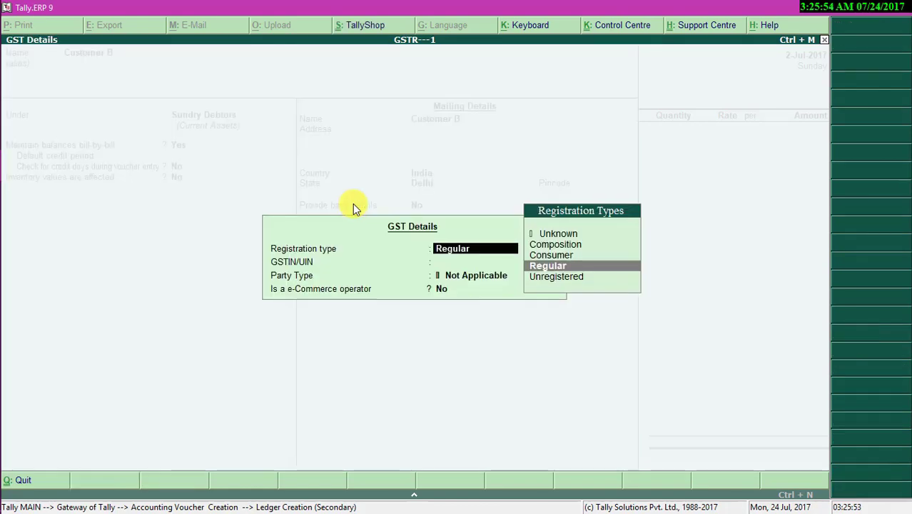
key(Down)
key(Return)
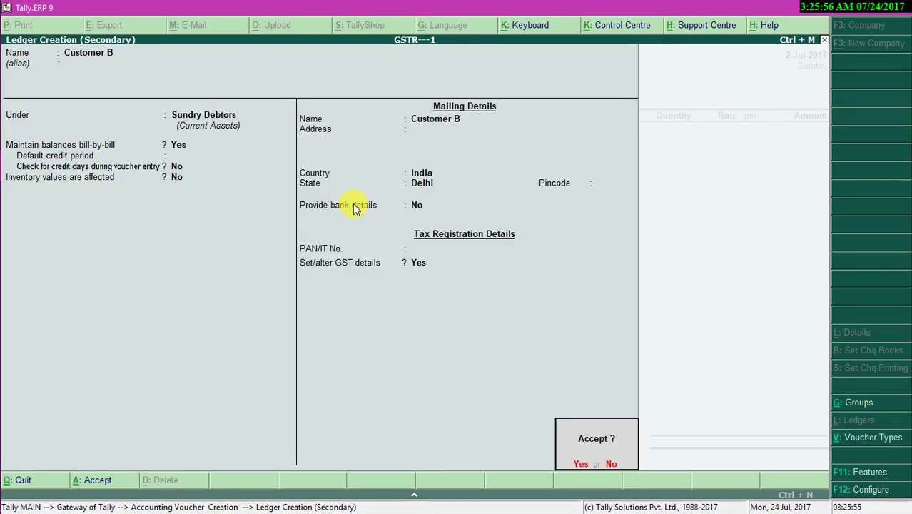
key(y)
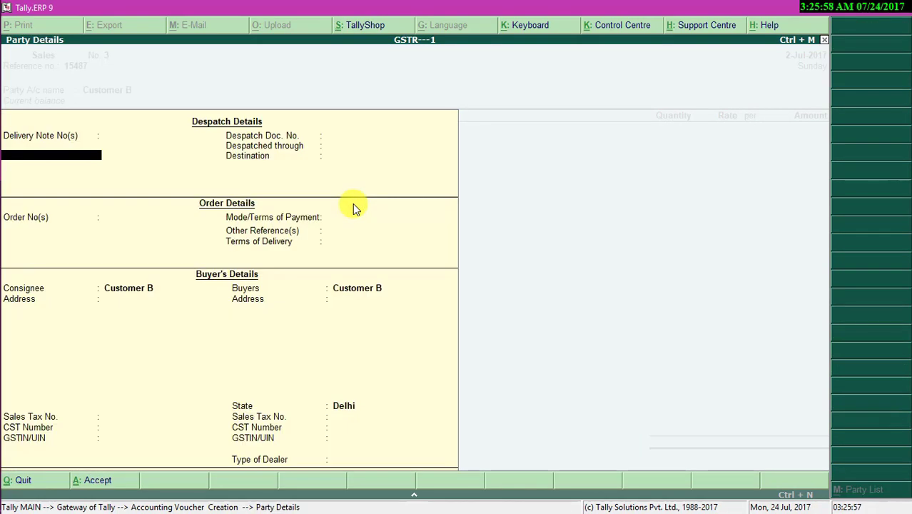
Step: Leave the despatch and order details blank and set Customer B's type of dealer to Unregistered in the party details
key(Return)
key(Return)
key(Return)
key(Return)
key(Return)
key(Return)
key(Return)
key(Return)
key(Return)
key(Return)
key(Return)
key(Return)
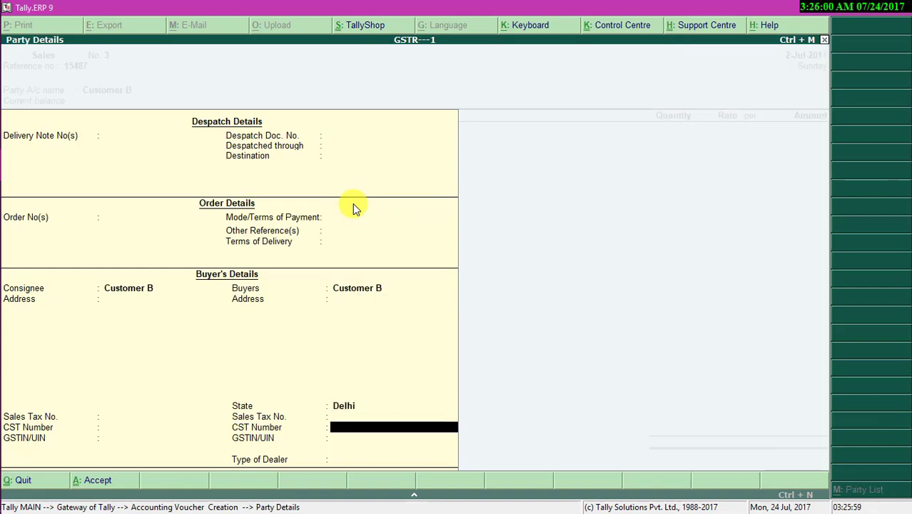
key(Return)
key(Down)
key(Down)
key(Down)
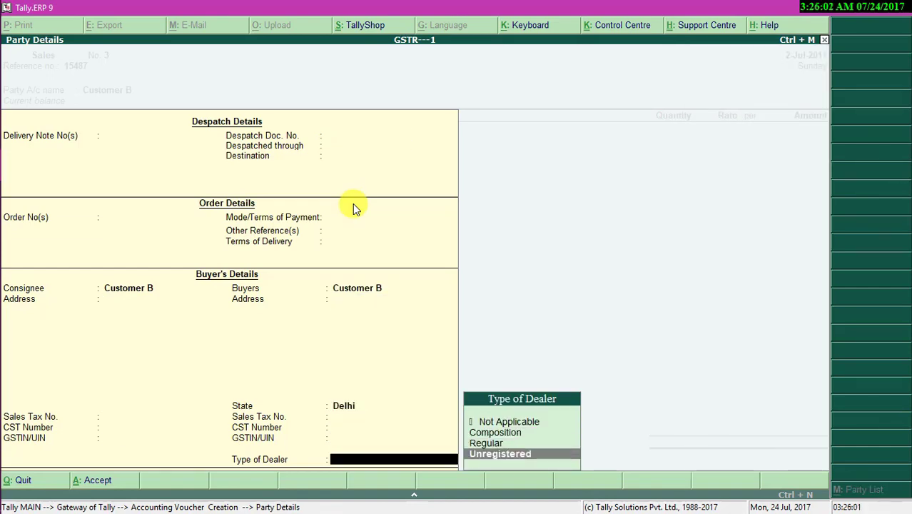
key(Return)
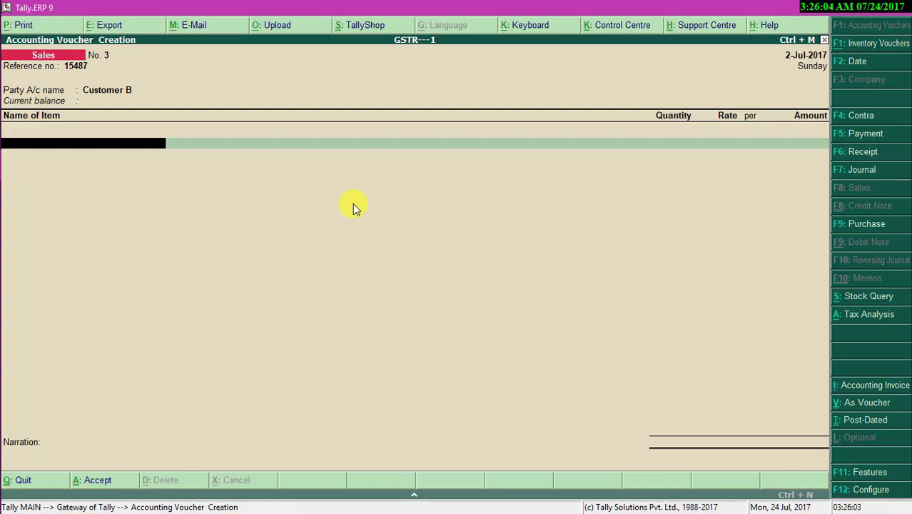
Step: Add the item Mouse to the voucher with a quantity of 10 Pcs. at a rate of 230
text(M)
key(Return)
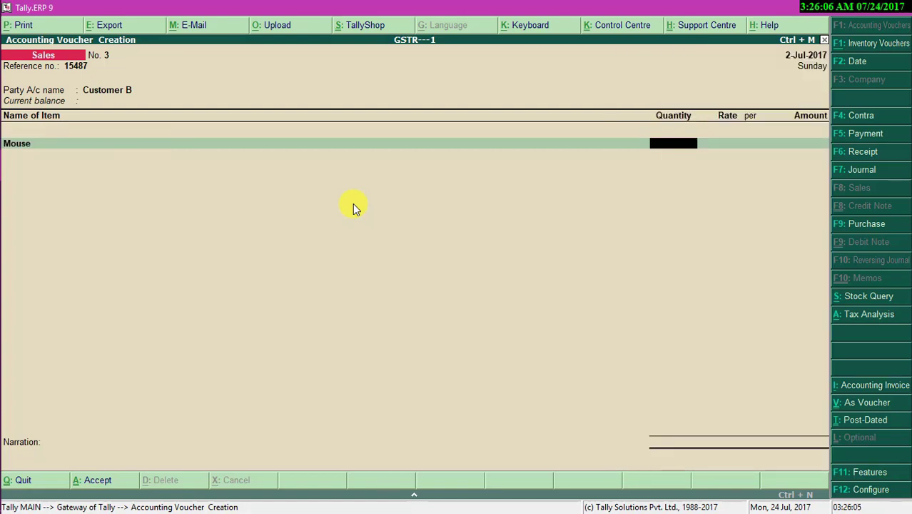
text(10)
key(Return)
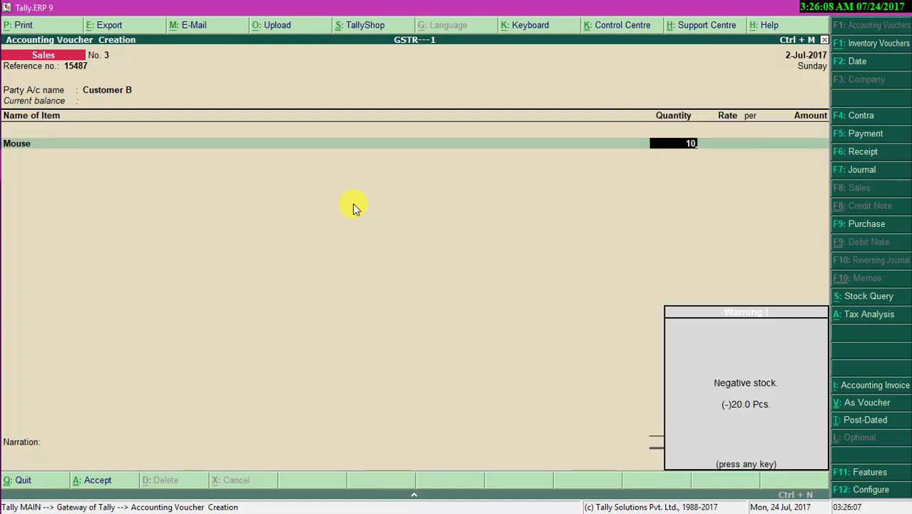
key(Return)
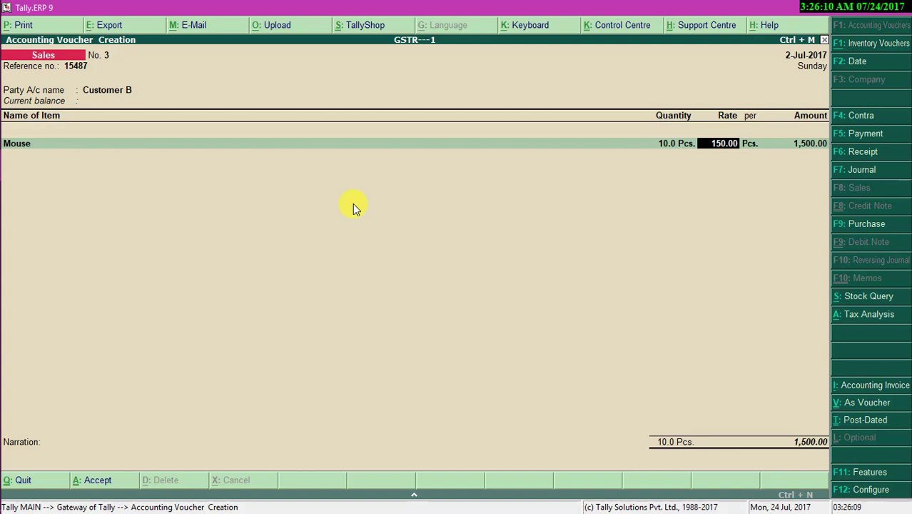
text(2,)
text(30)
key(Return)
key(Return)
key(Return)
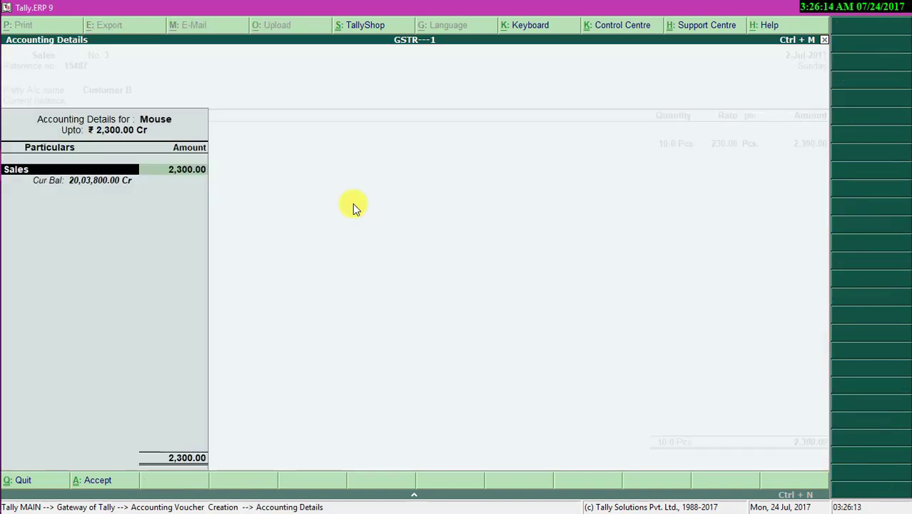
Step: Allocate the Mouse amount to the Sales ledger with the Sales Taxable classification
key(Return)
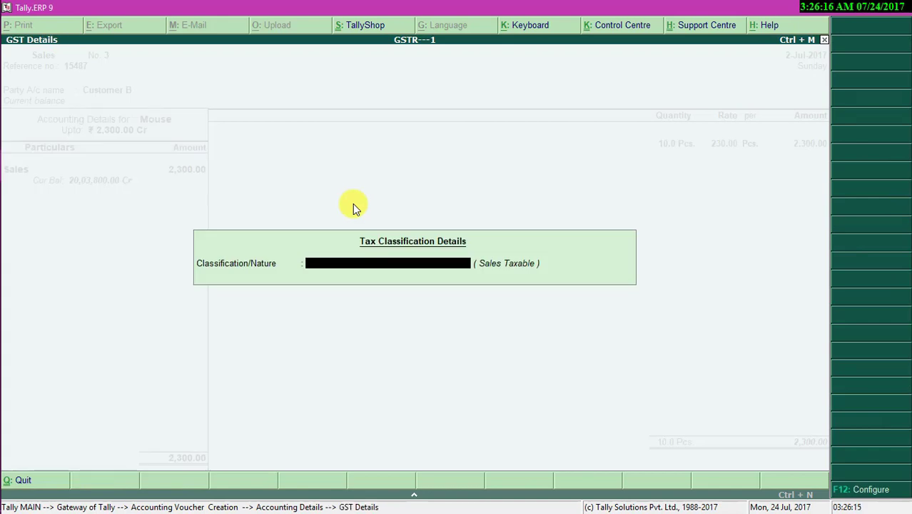
text(Sa)
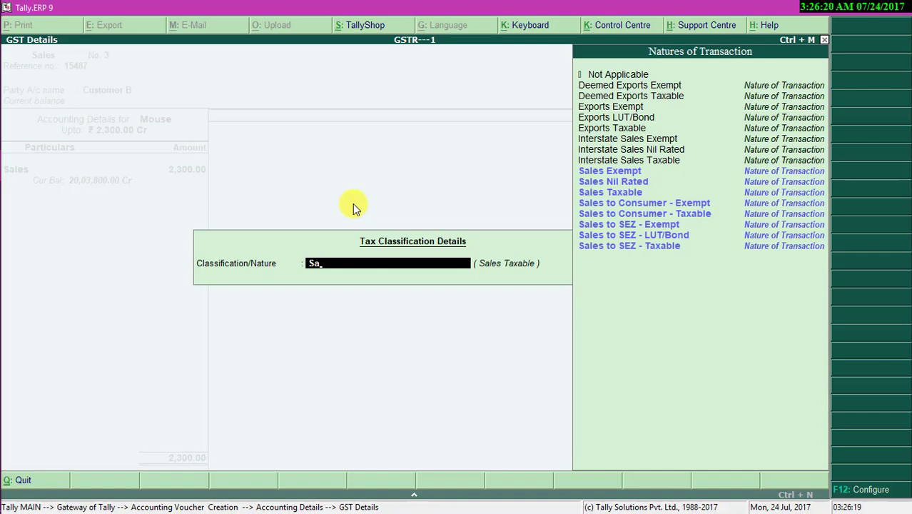
key(Down)
key(Down)
key(Down)
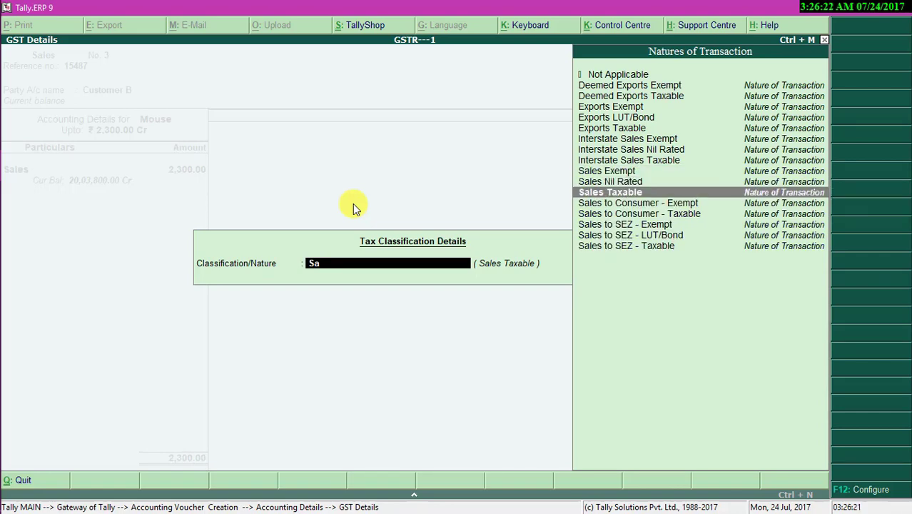
key(Return)
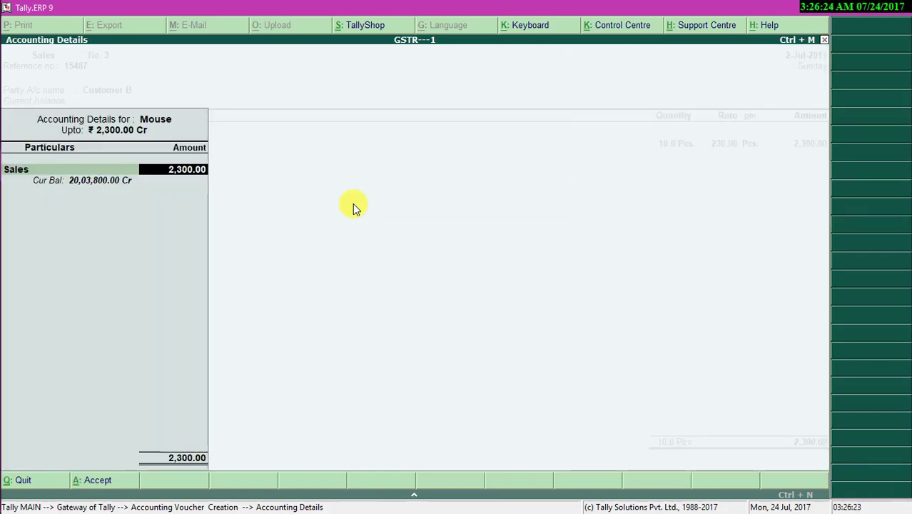
key(Return)
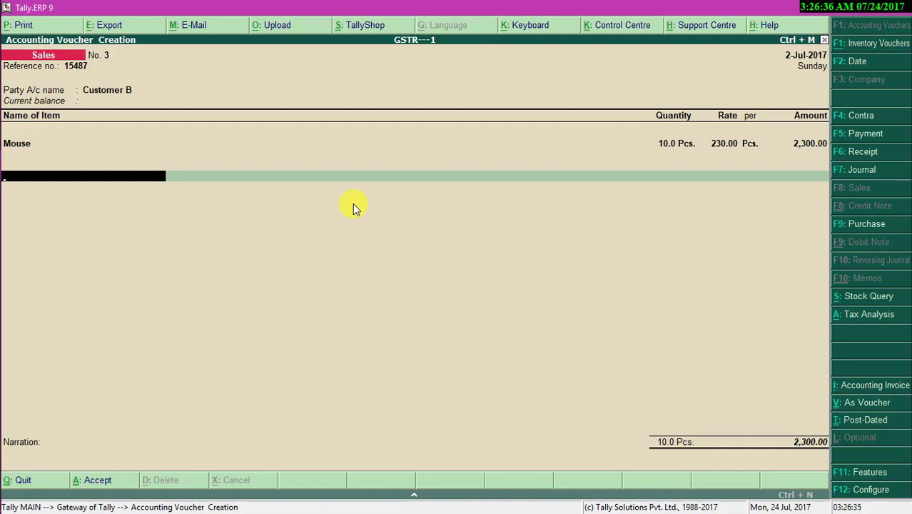
Step: Add the Central Tax GST and State Tax GST ledgers to the Customer B sales voucher, each at 9 %
text(C)
key(Return)
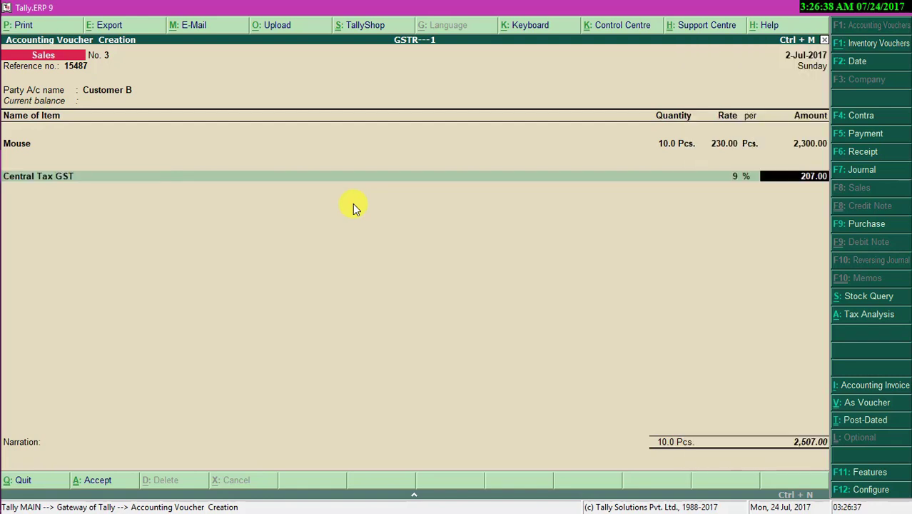
key(Return)
text(S)
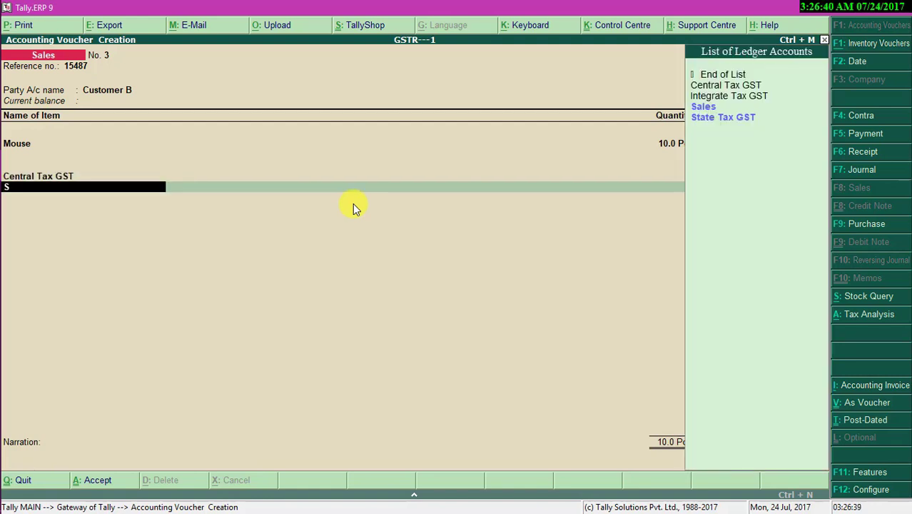
key(Down)
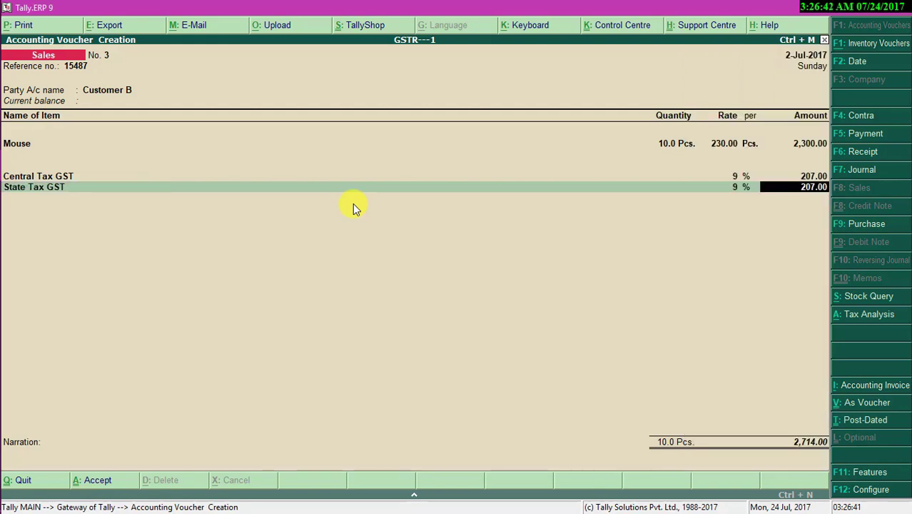
key(Return)
Step: Leave the narration blank, save the Customer B sales voucher and return to the Gateway of Tally
key(Return)
key(Return)
key(Return)
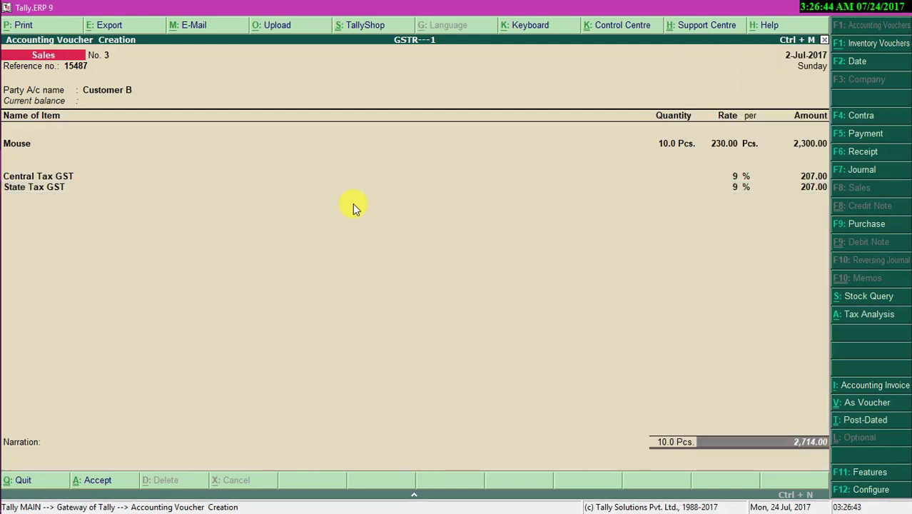
key(Return)
key(Return)
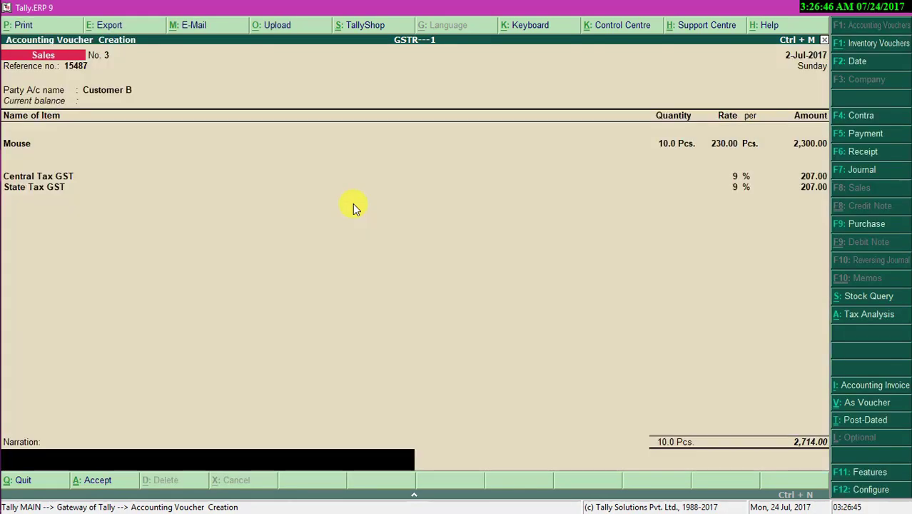
key(Return)
key(Escape)
key(Return)
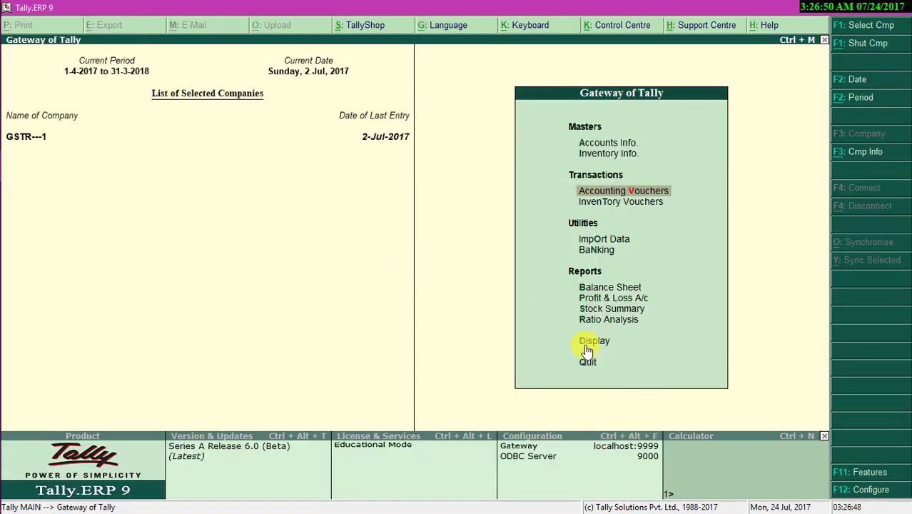
Step: Open the GSTR-1 report, examine its B2B, B2C(Large) and B2C(Small) invoice rows, and return to the Gateway of Tally
key(d)
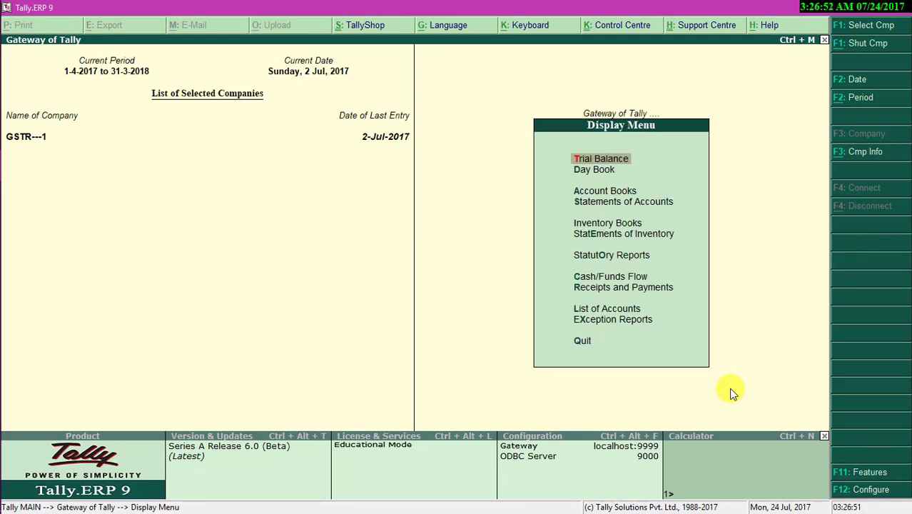
key(o)
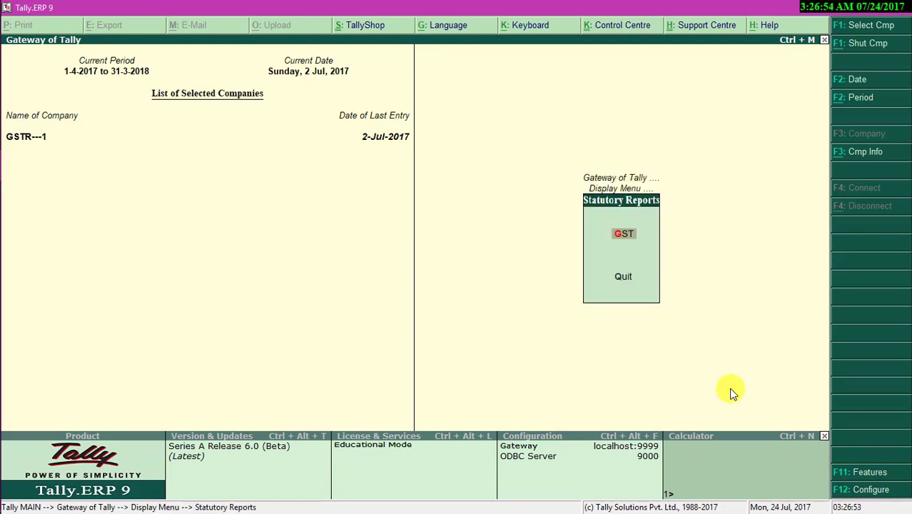
key(g)
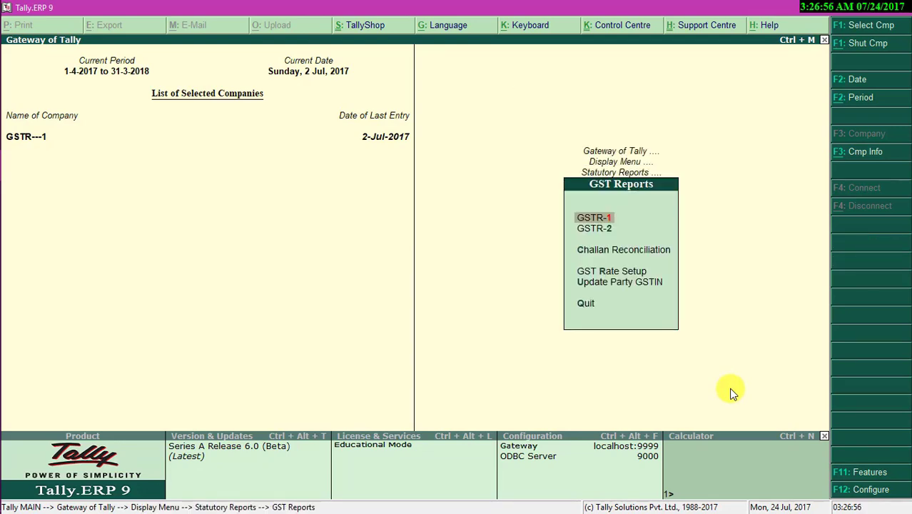
key(1)
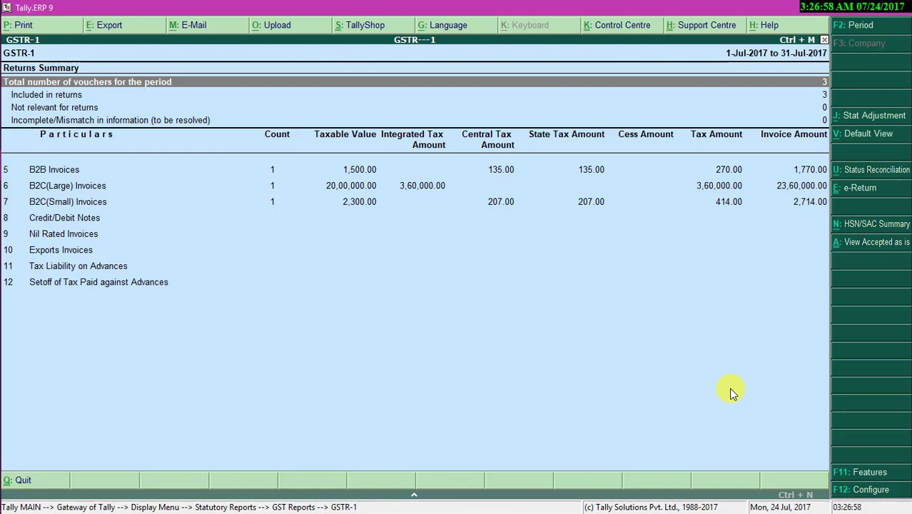
key(Down)
key(Down)
key(Down)
key(Down)
key(Down)
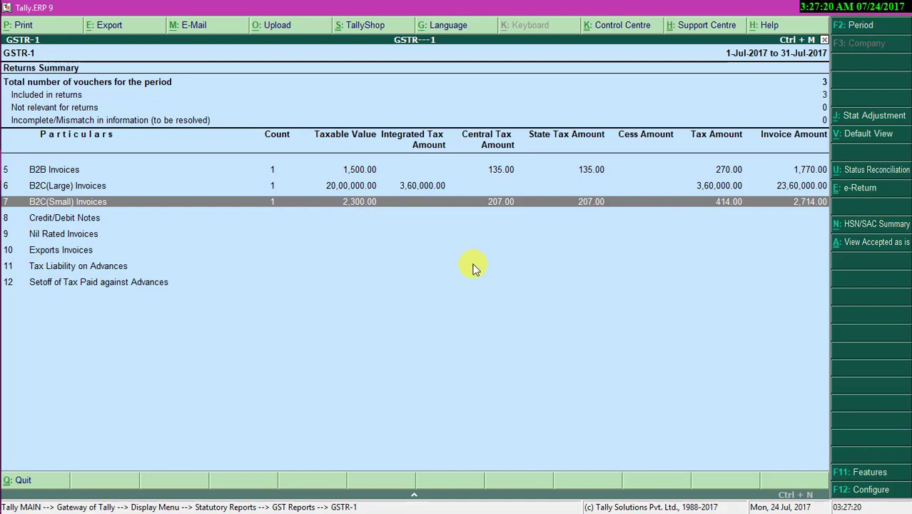
key(Escape)
key(Escape)
key(Escape)
key(Escape)
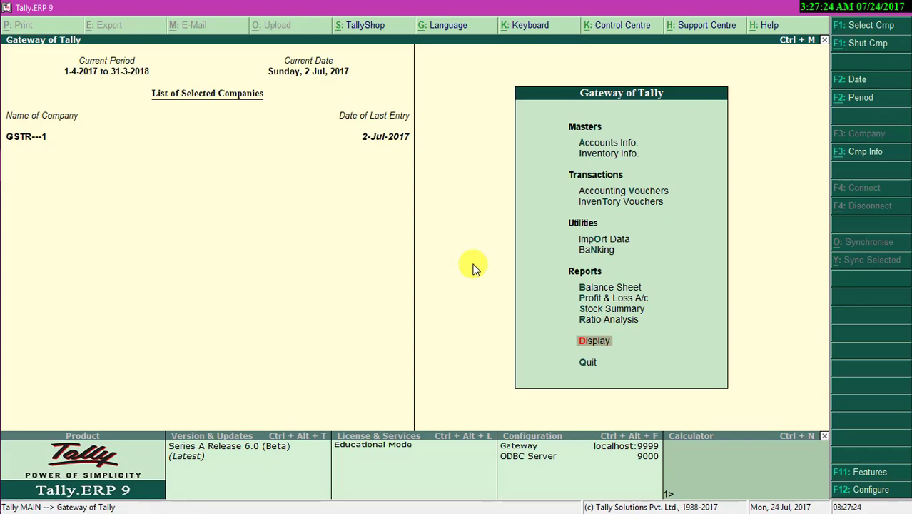
Step: Enable debit and credit notes in the company's accounting features, recording both in invoice mode, and save the settings
key(F11)
key(Return)
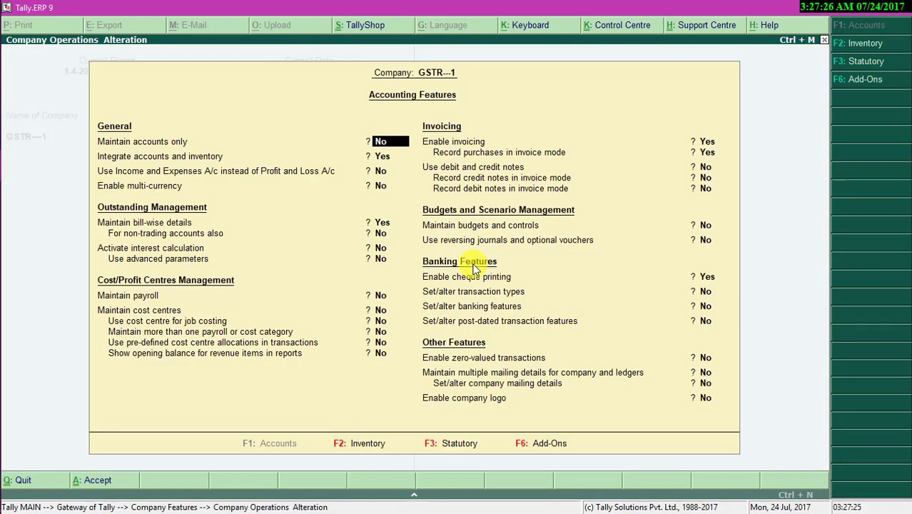
key(Down)
key(Down)
key(Down)
key(Down)
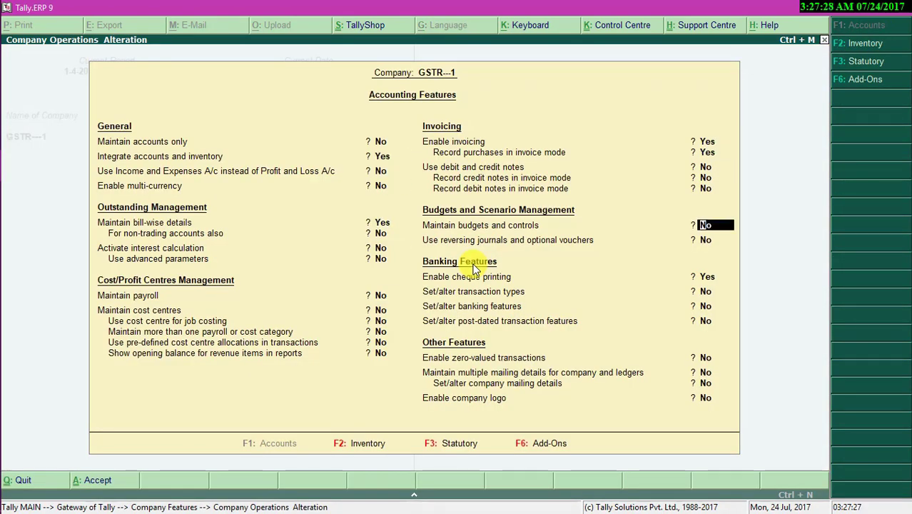
key(Up)
key(Up)
key(Down)
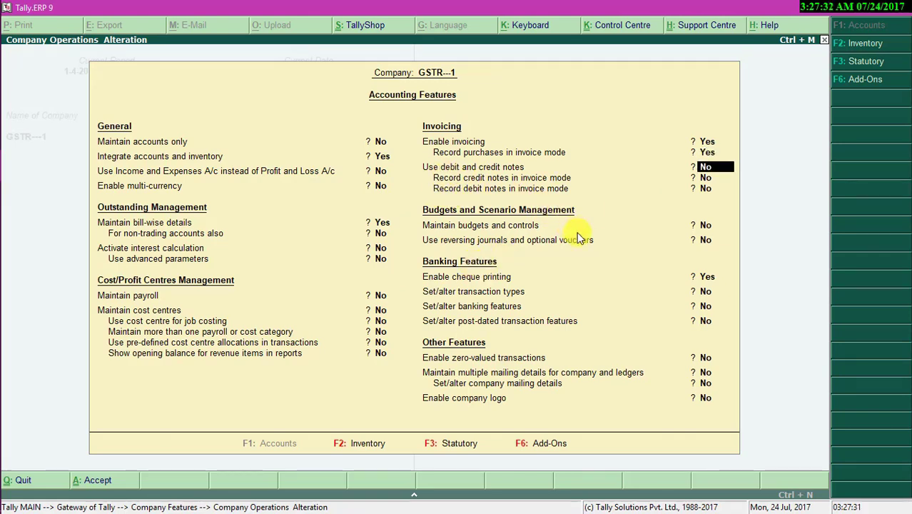
key(y)
key(y)
key(y)
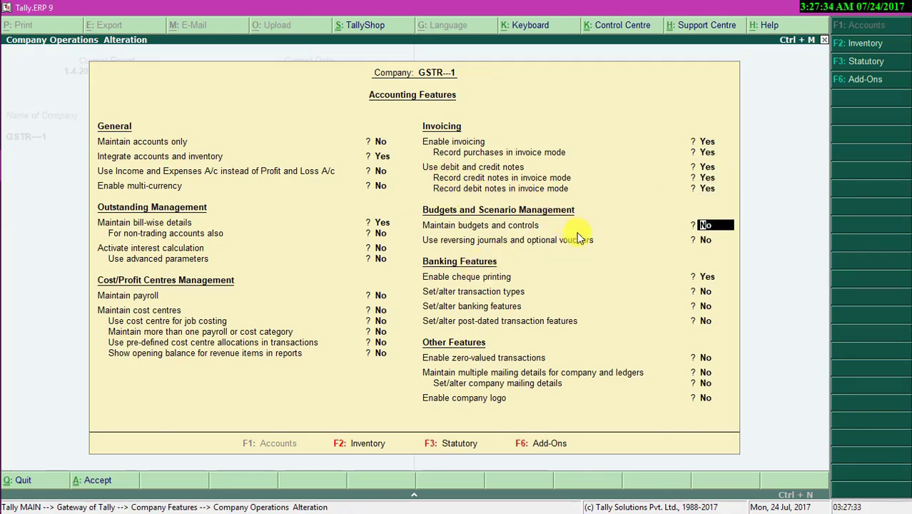
key(ctrl+a)
key(Escape)
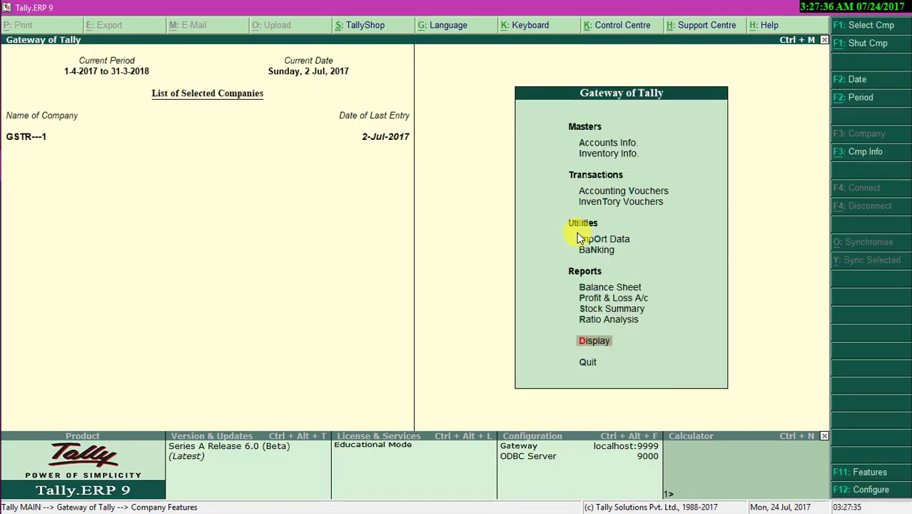
Step: Start a Credit Note voucher against original invoice no. 15421 dated 2-Jul-2017
key(v)
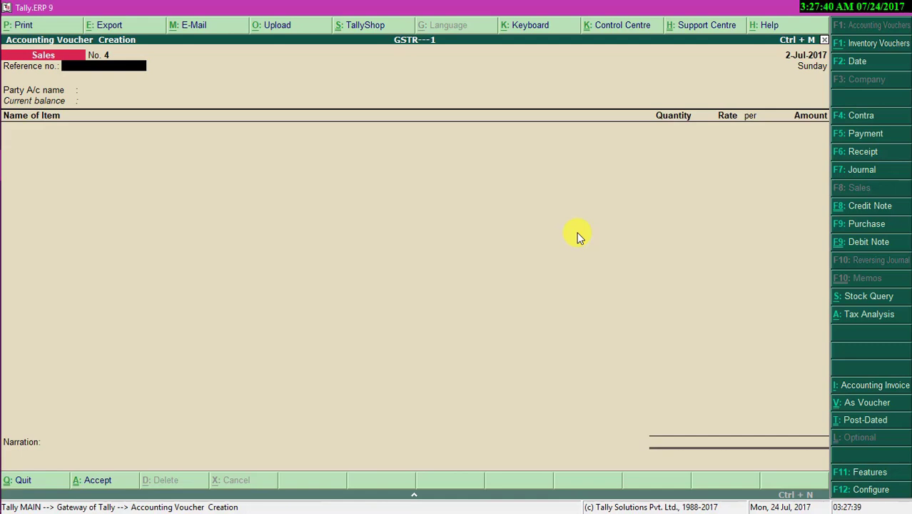
key(ctrl+F8)
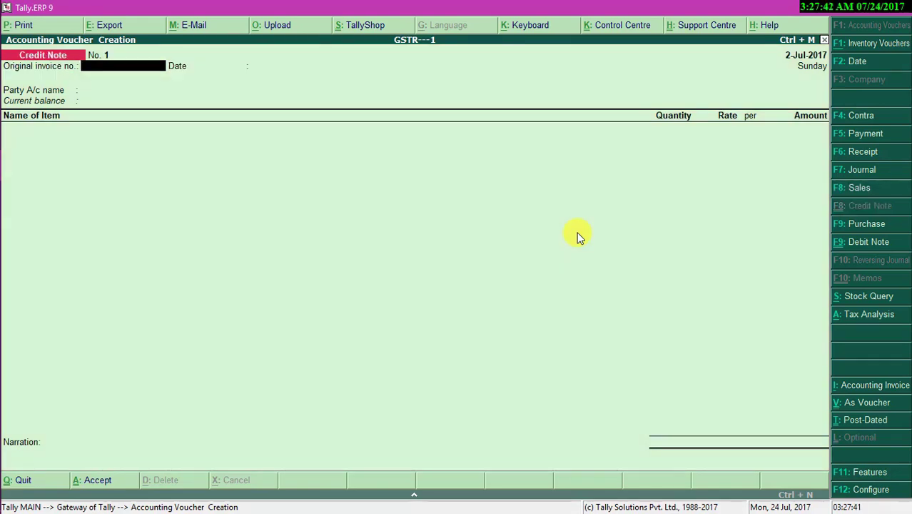
text(15421)
key(Return)
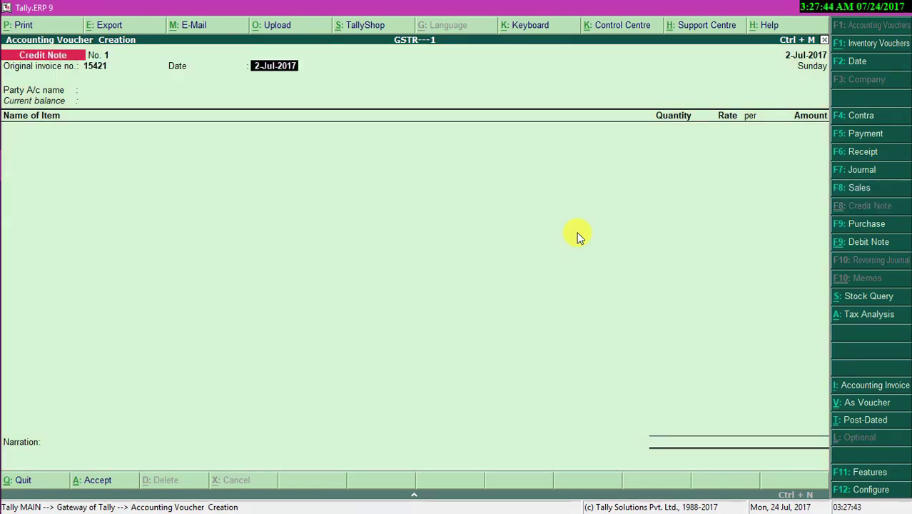
key(Return)
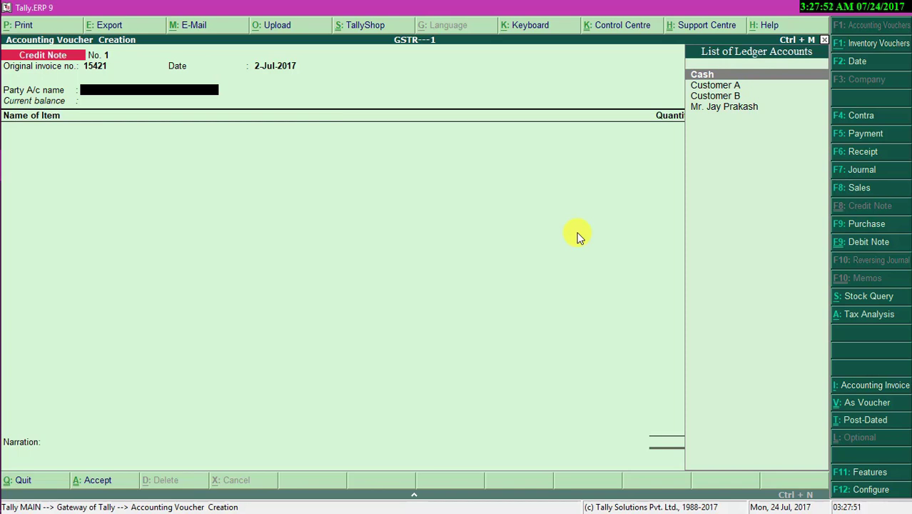
key(Down)
key(Down)
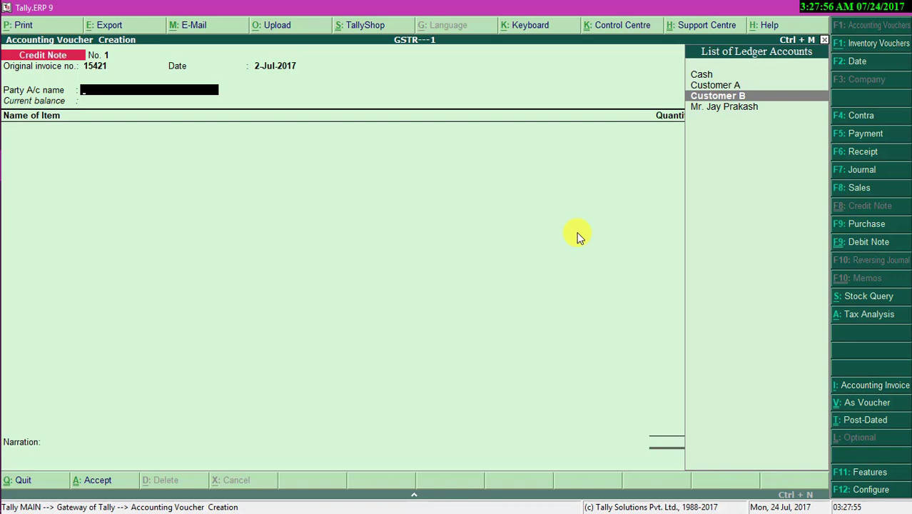
key(Return)
key(Return)
key(Return)
key(Return)
key(Return)
key(Return)
key(Return)
key(Return)
key(Return)
key(Return)
key(Return)
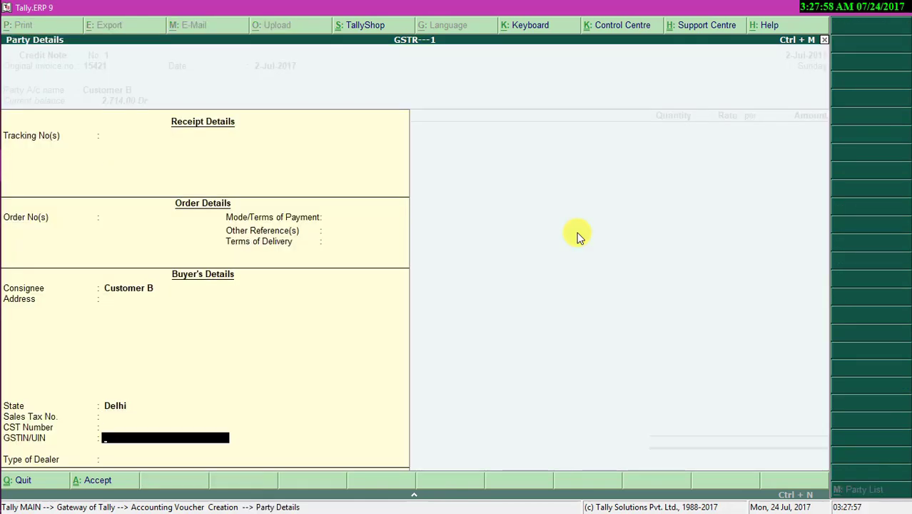
key(Return)
key(Down)
key(Down)
key(Down)
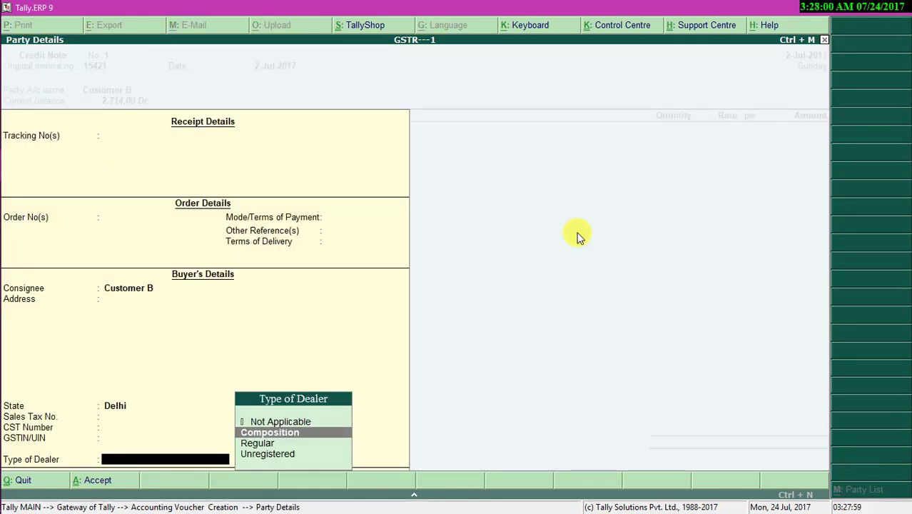
key(Return)
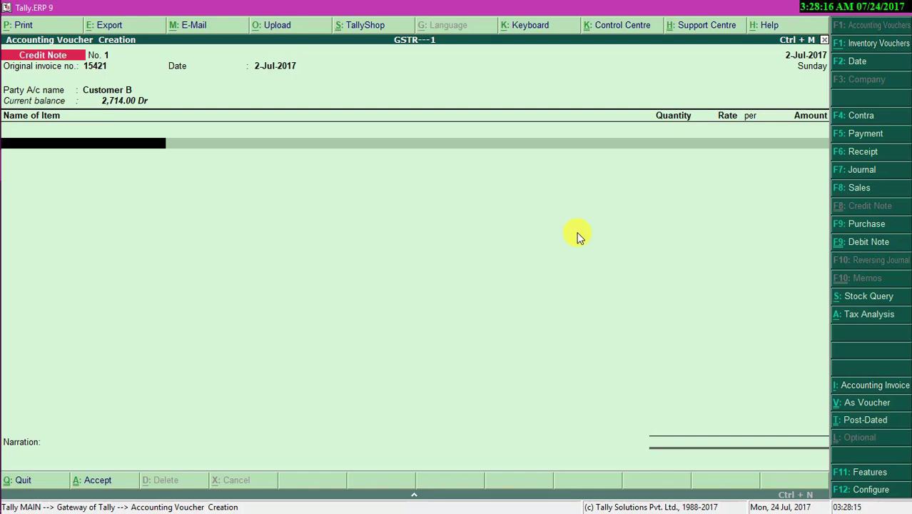
key(BackSpace)
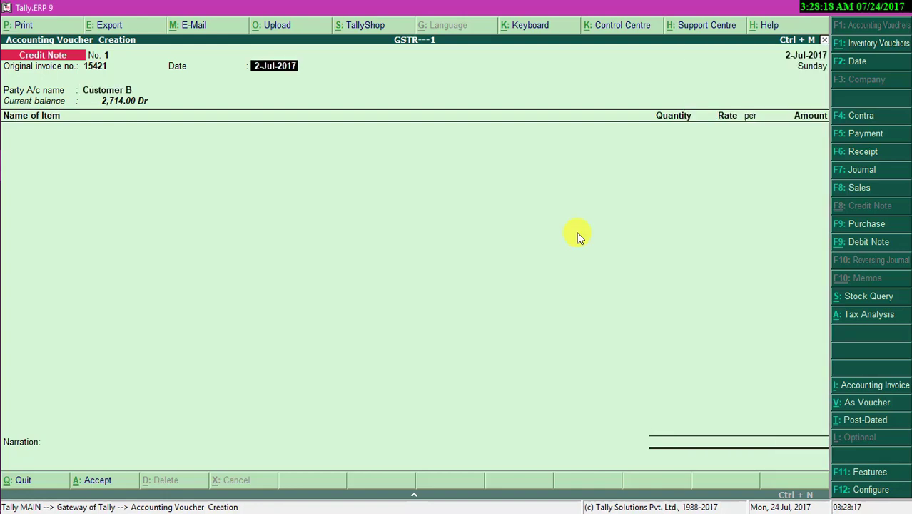
key(Return)
key(Down)
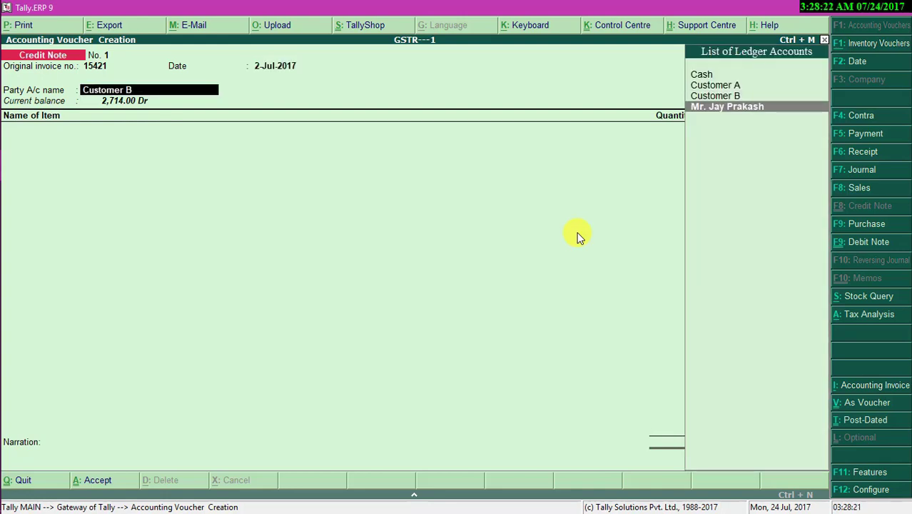
key(Return)
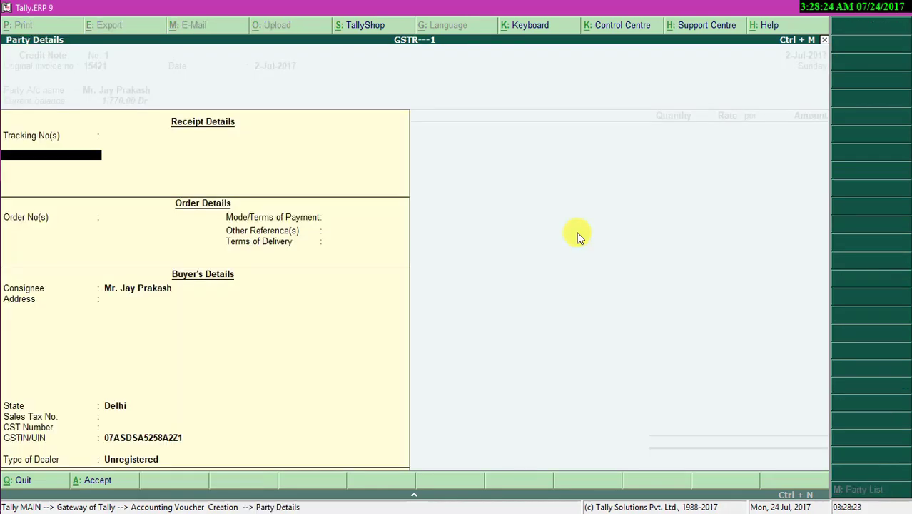
key(Escape)
key(y)
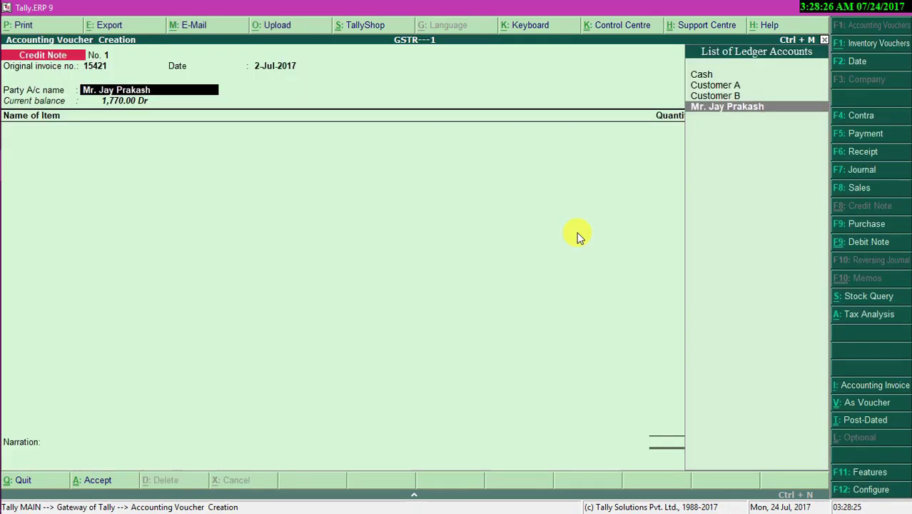
Step: Create a party ledger named Customer C under Sundry Debtors with bill-by-bill balances, country India and state Delhi
key(Up)
key(Up)
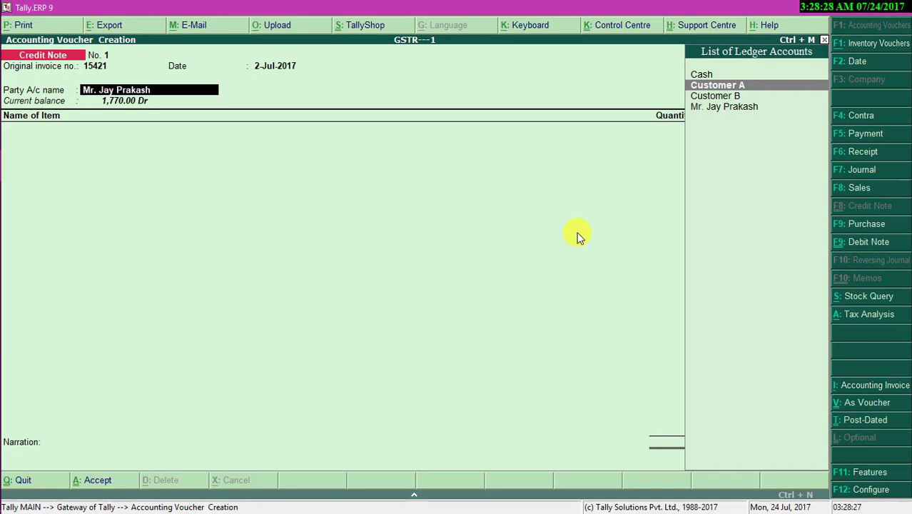
key(alt+c)
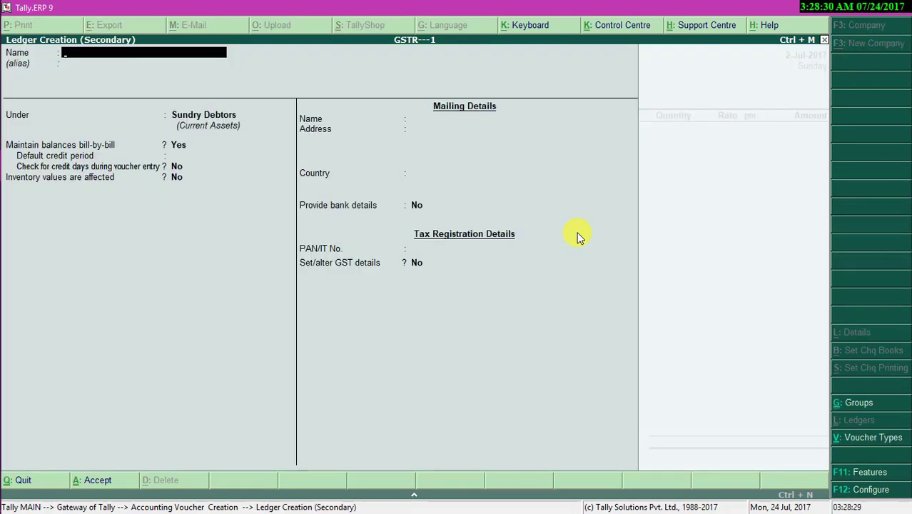
text(Customer C)
key(Return)
key(Return)
key(Return)
key(Return)
key(Return)
key(Return)
key(Return)
key(Return)
key(Return)
key(Return)
key(Return)
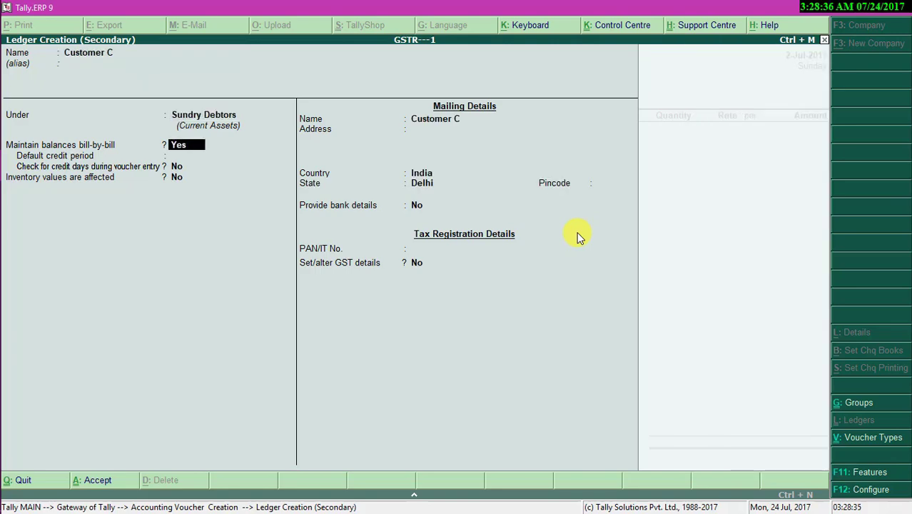
key(Return)
key(Return)
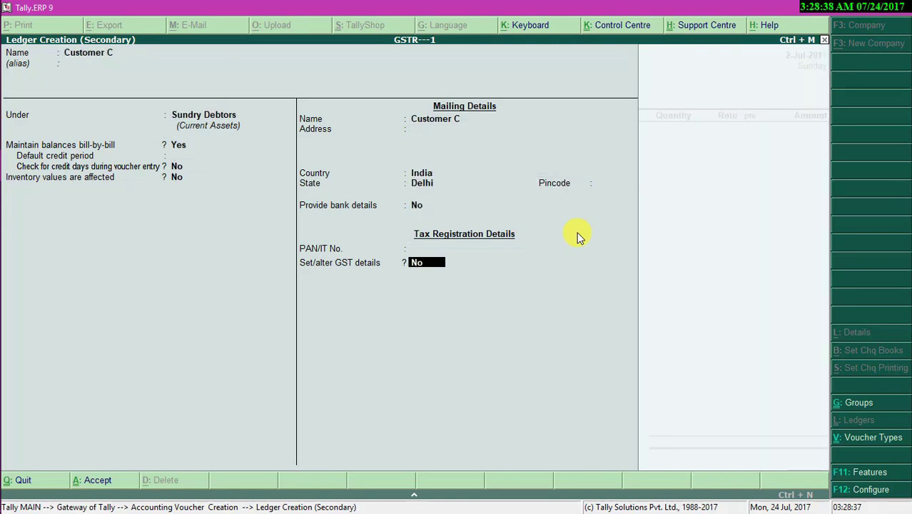
Step: Enter Customer C's GST details with Regular registration type and the customer's GSTIN, and save the ledger
text(y)
key(Return)
key(Return)
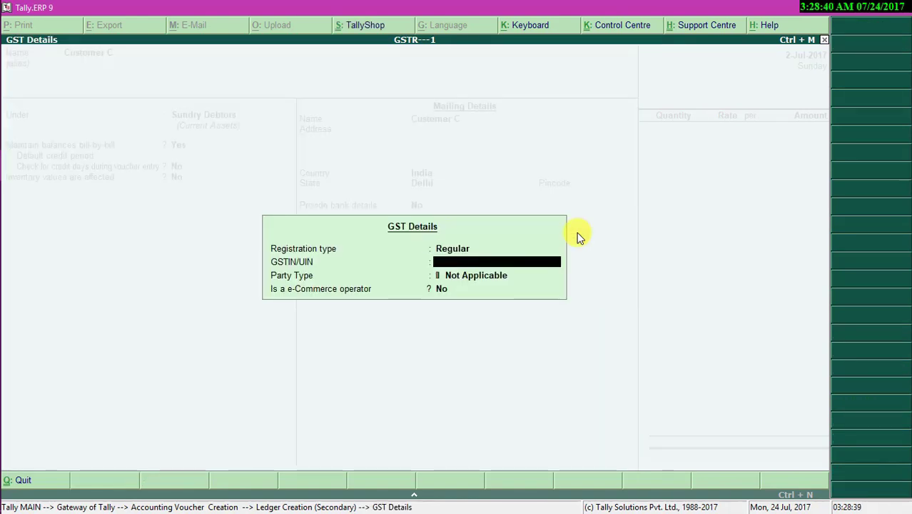
text(07ASWSA1542A)
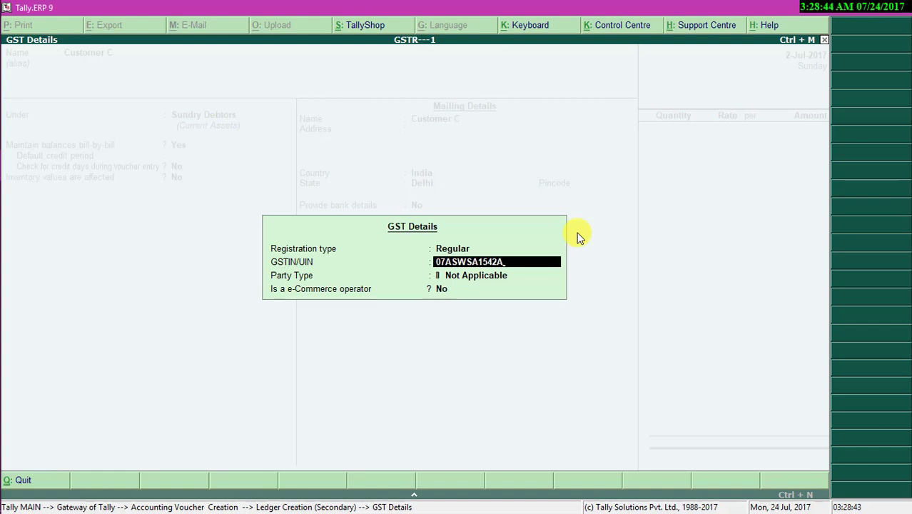
text(1Z1)
key(Return)
key(Return)
key(Return)
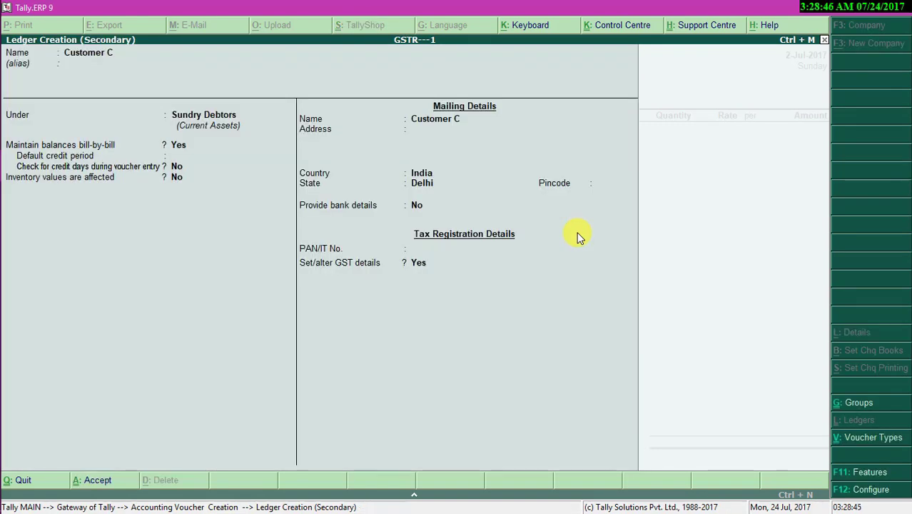
key(ctrl+a)
Step: Complete the credit note's party details for Customer C in Delhi, setting the type of dealer to Regular
key(Return)
key(Return)
key(Return)
key(Return)
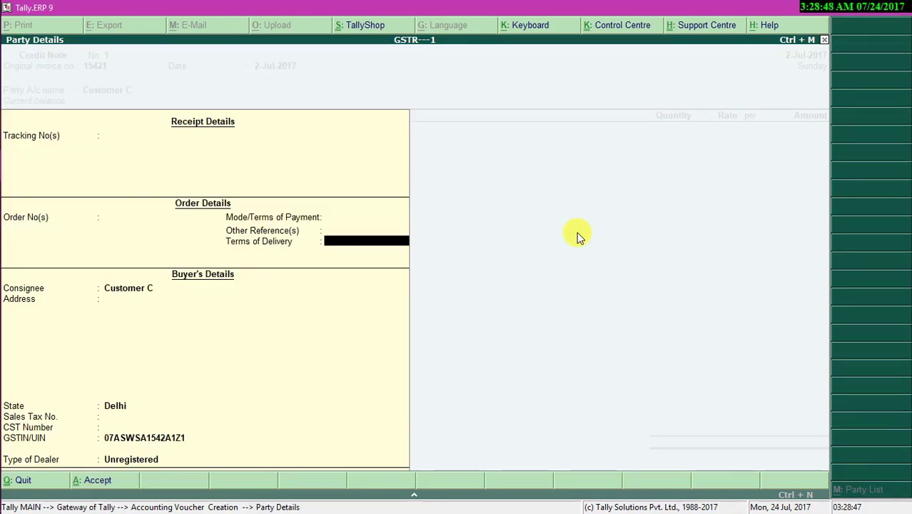
key(Return)
key(Return)
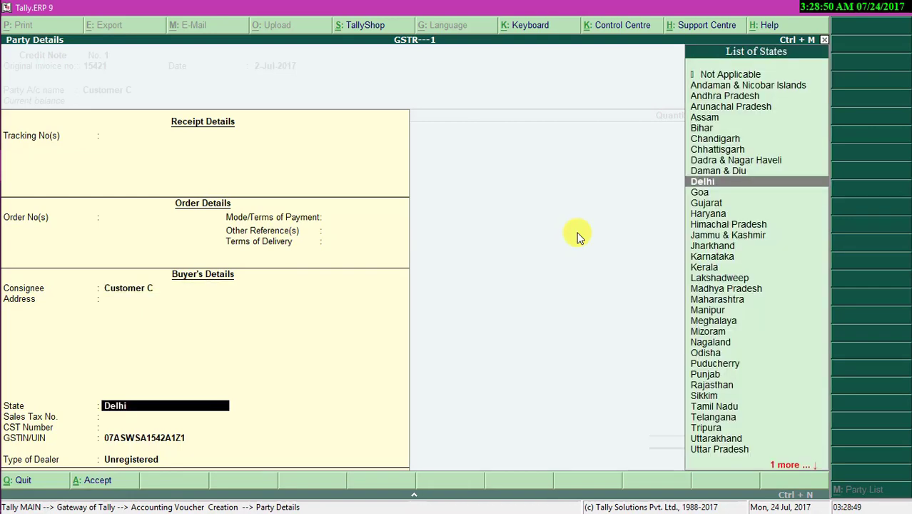
key(Return)
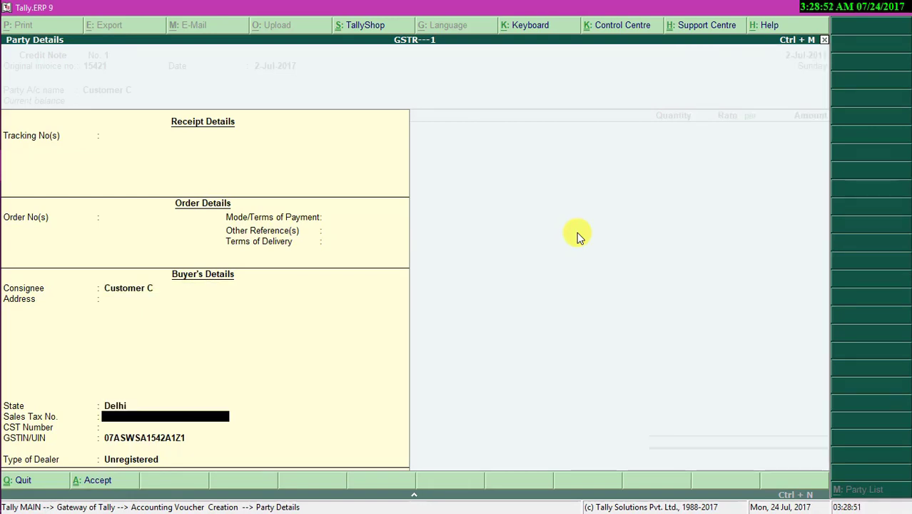
key(Return)
key(Return)
key(Return)
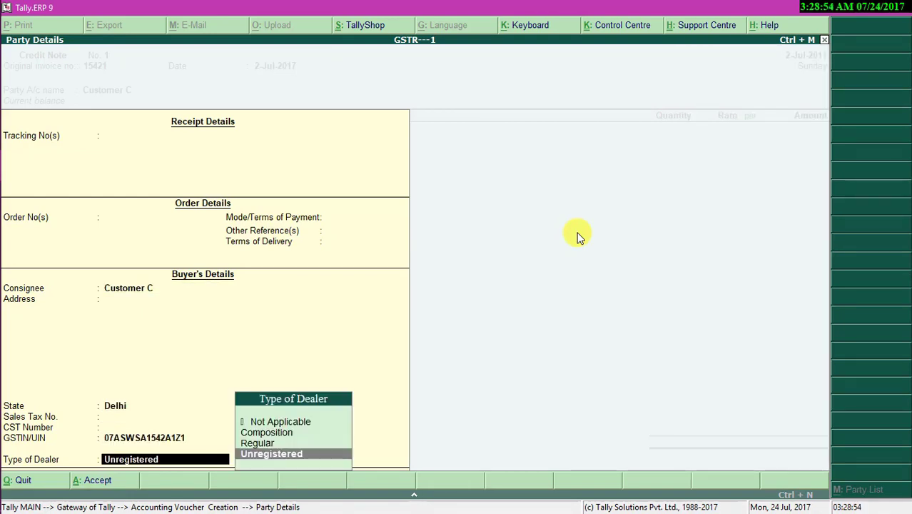
text(re)
key(Return)
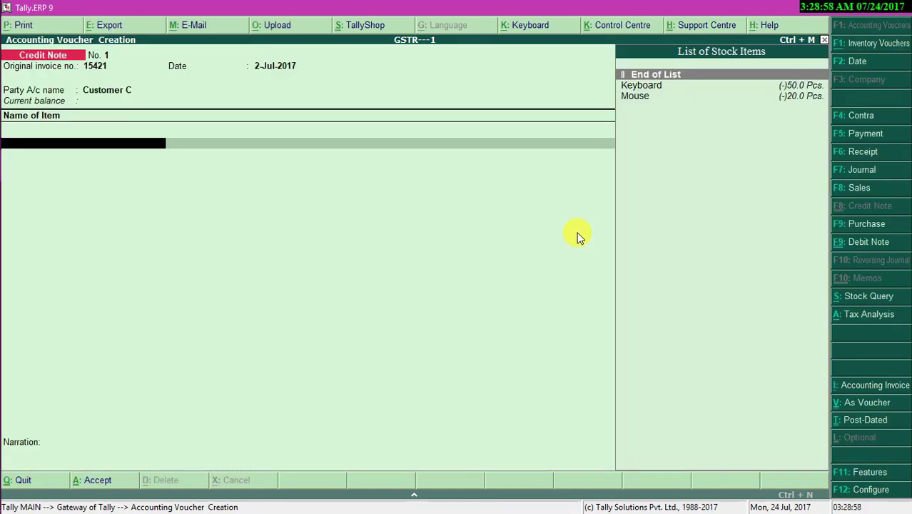
Step: Add 2 Pcs. of the stock item Mouse at a rate of 230.00 to the credit note, allocated to the Sales ledger
key(Down)
key(Down)
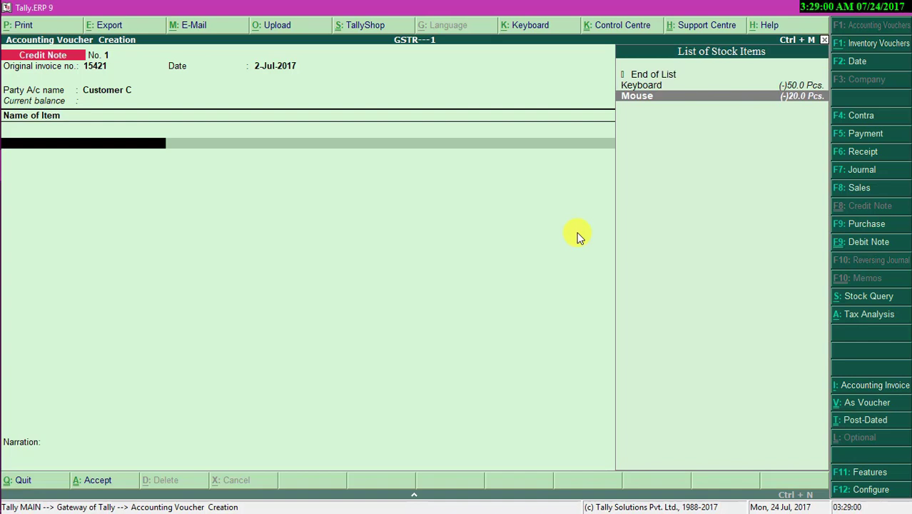
key(Return)
text(2)
key(Return)
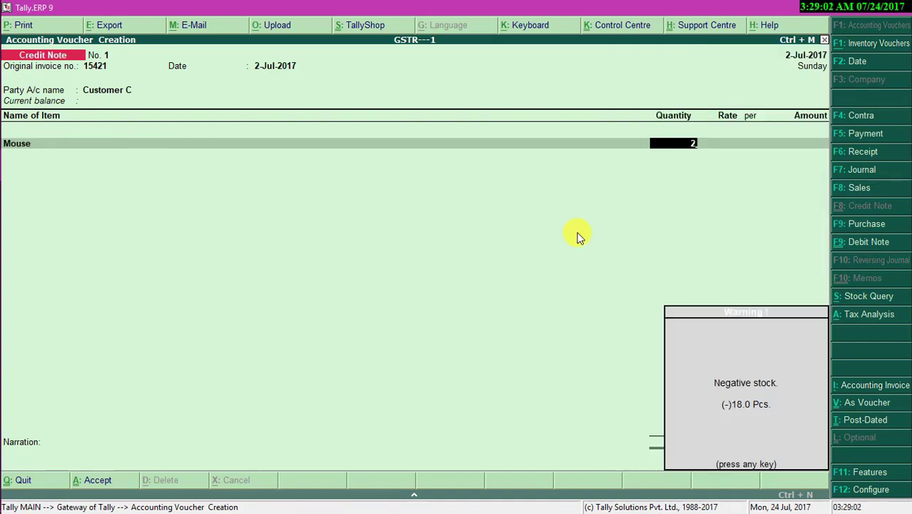
key(Return)
key(Return)
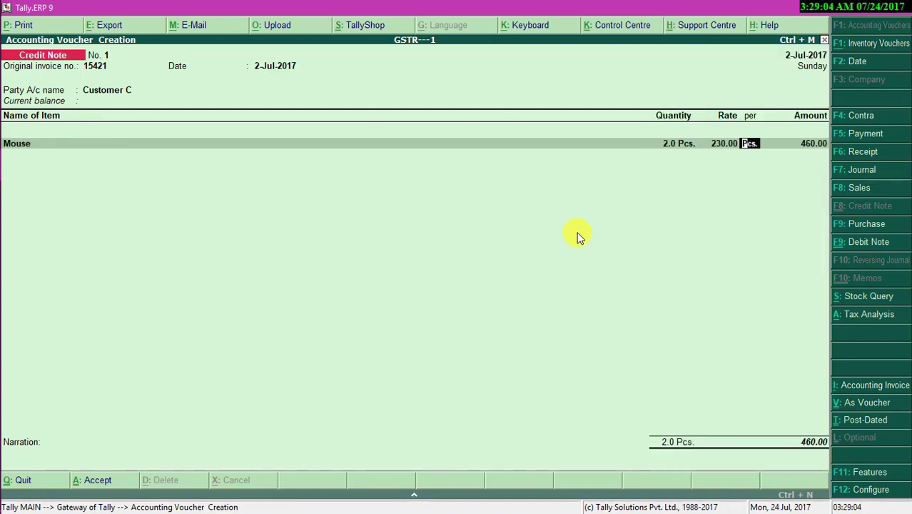
key(Return)
key(Return)
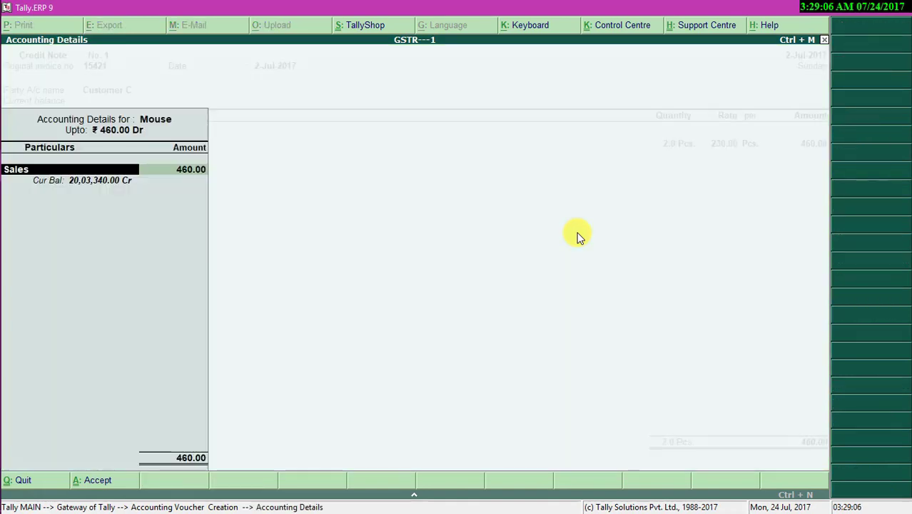
key(Return)
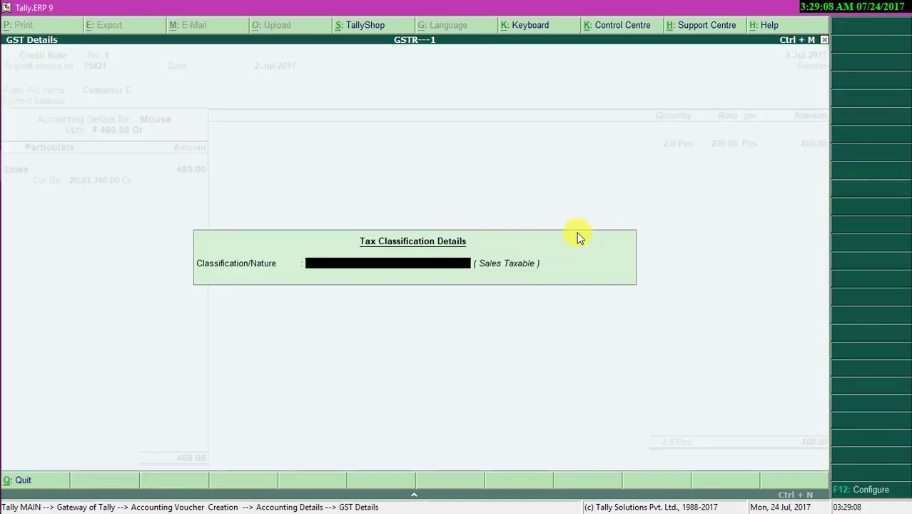
Step: Set the Mouse item's tax classification to the Sales Taxable nature of transaction
key(space)
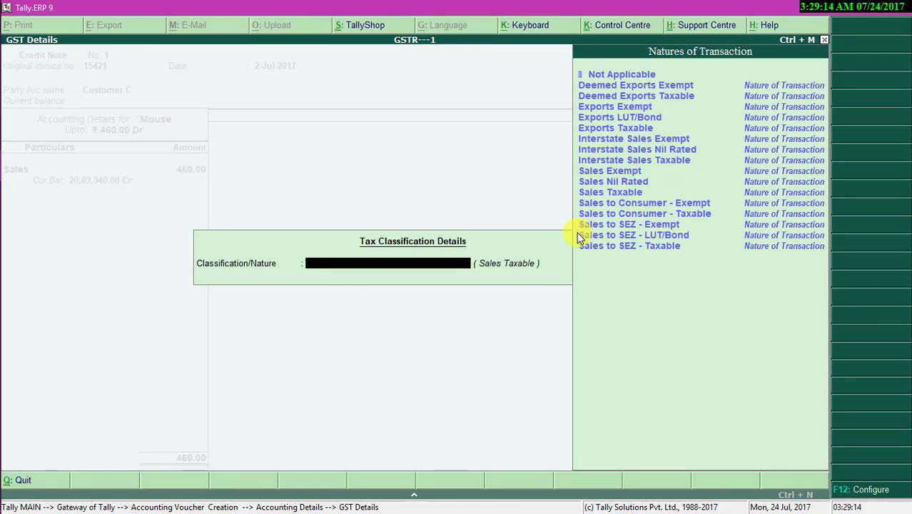
key(Up)
key(Up)
key(Up)
key(Up)
key(Up)
key(Up)
key(Up)
key(Down)
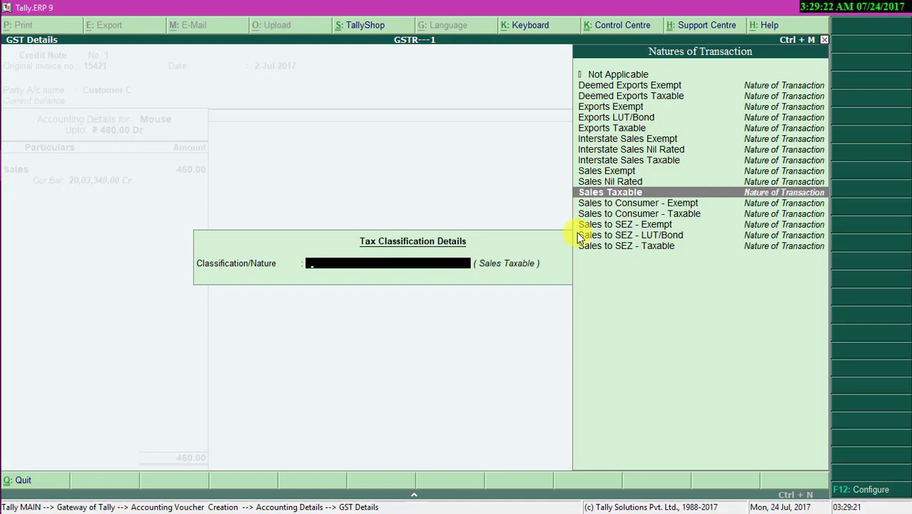
key(Return)
key(Return)
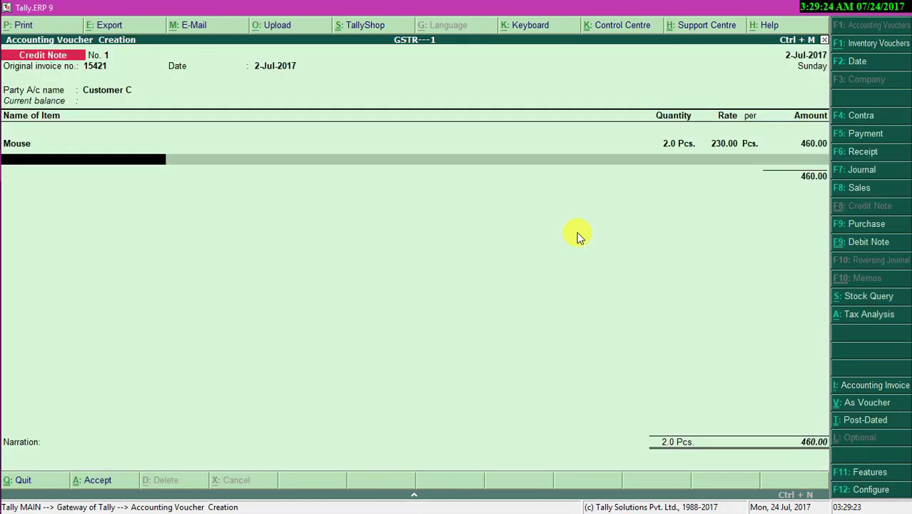
Step: Add the Central Tax GST and State Tax GST ledgers to the credit note, each at 9%
key(Return)
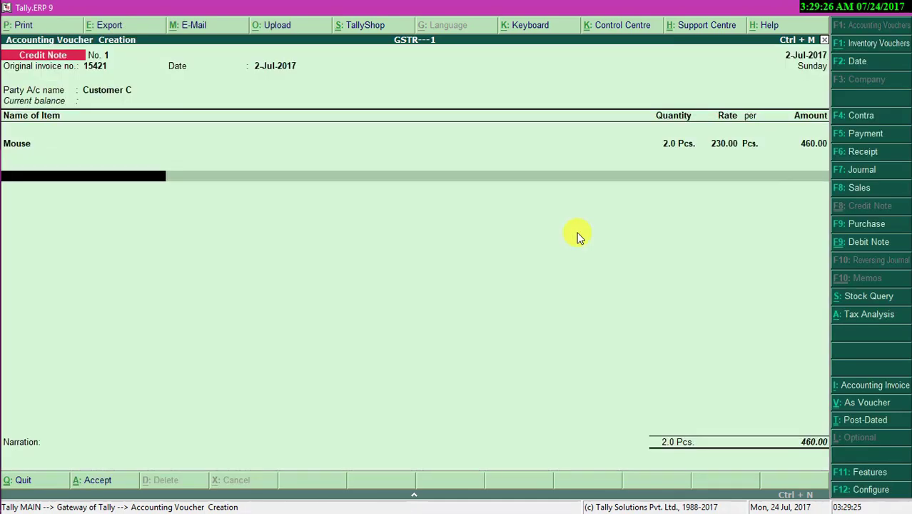
text(C)
key(Return)
key(Return)
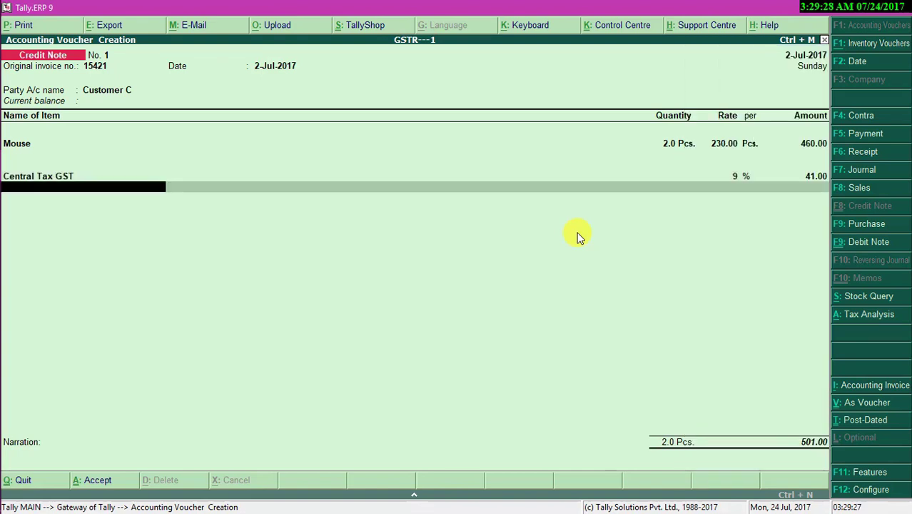
text(S)
key(Down)
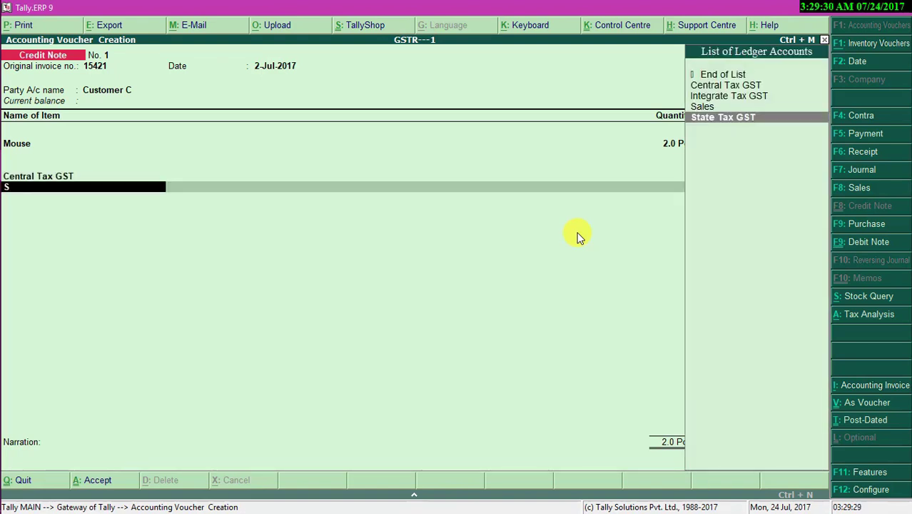
key(Return)
key(Return)
key(Return)
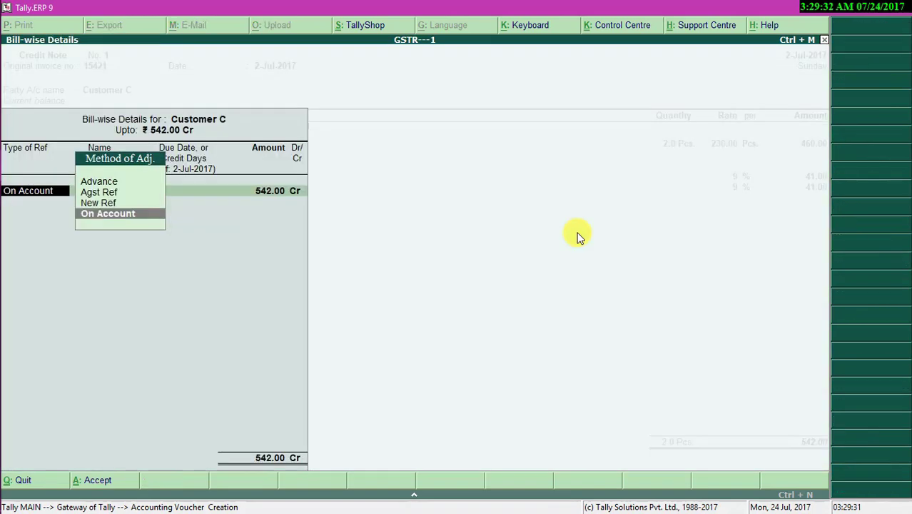
key(Return)
key(BackSpace)
key(Up)
key(Up)
key(Return)
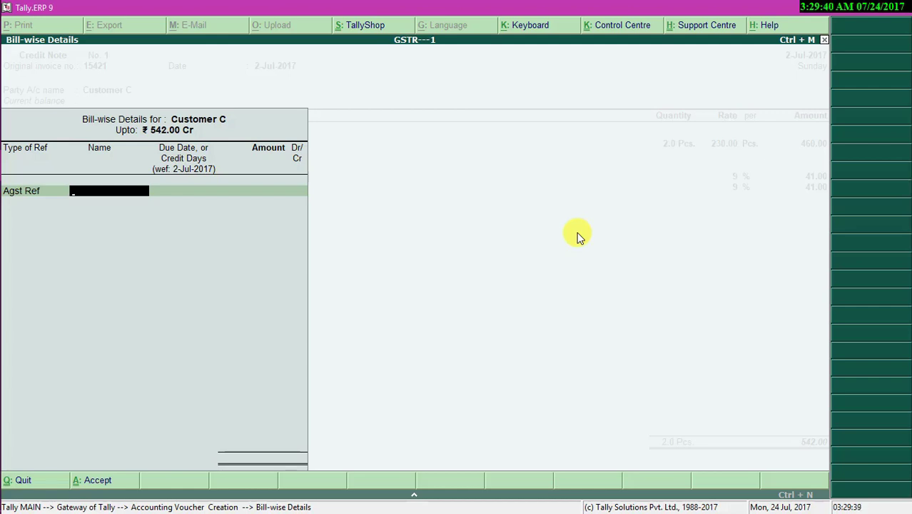
key(Escape)
key(Return)
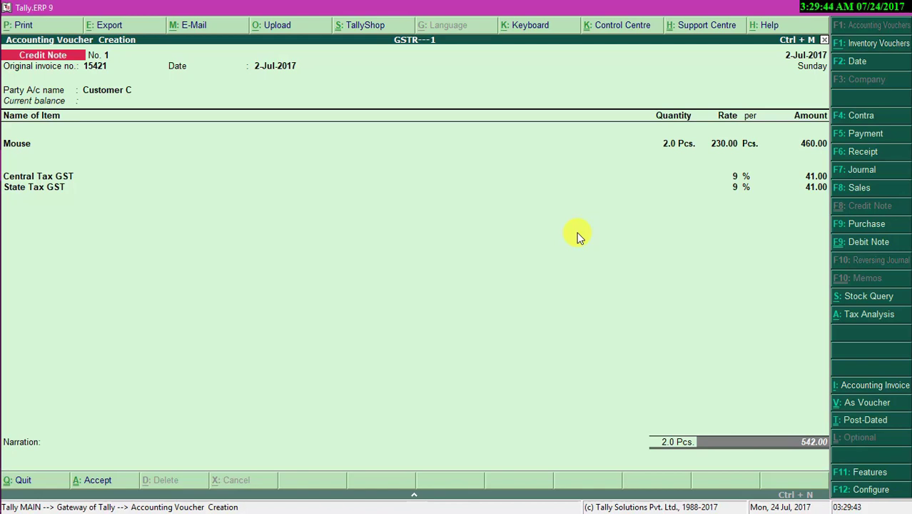
Step: Allocate Customer C's credit note amount as a New Ref in the bill-wise details and save the voucher
key(Return)
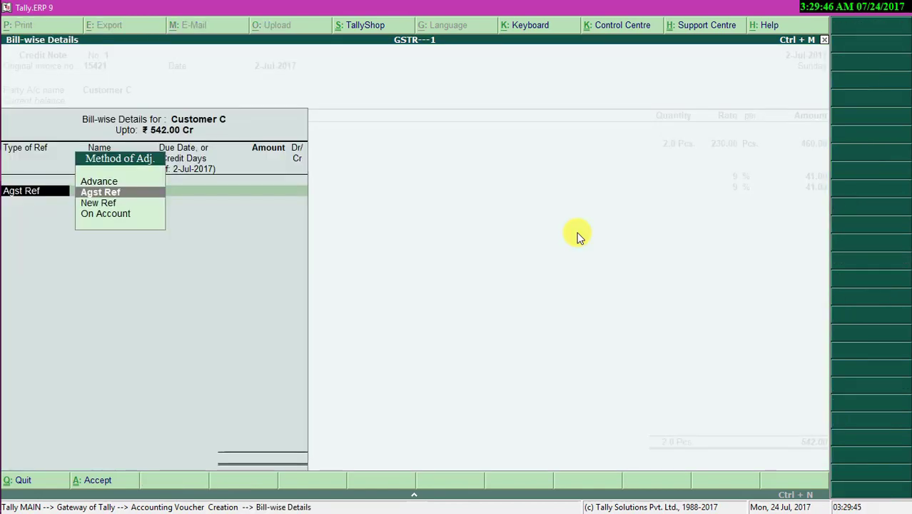
key(Down)
key(Return)
key(Return)
key(Return)
key(Return)
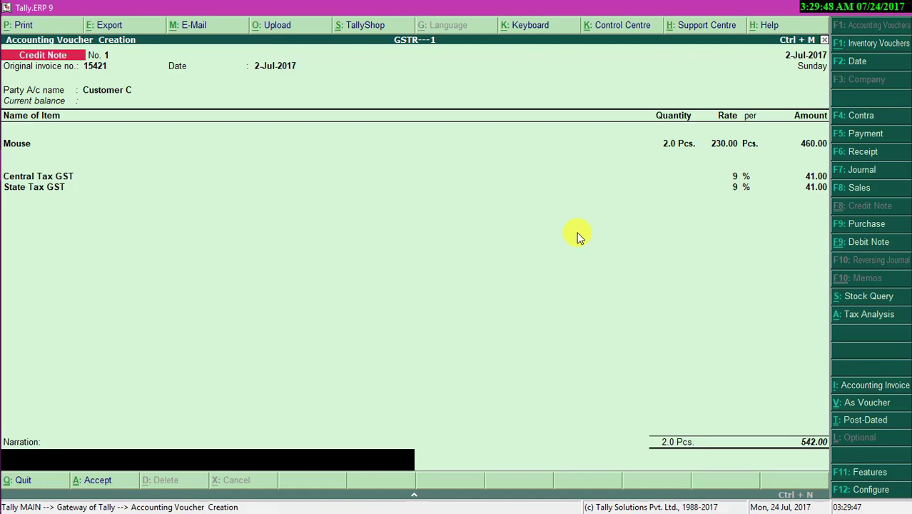
key(Return)
key(Return)
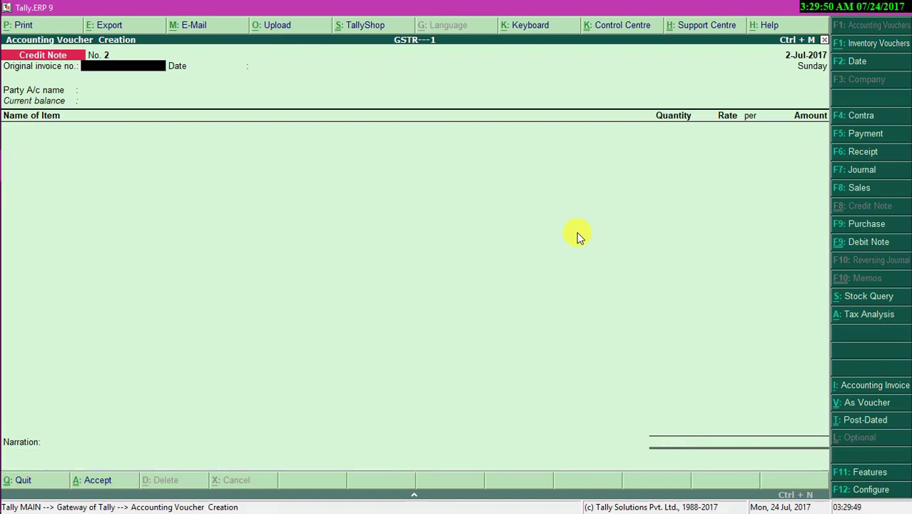
Step: Open the GSTR-1 report, examine the Credit/Debit Notes row, and return to the Gateway of Tally
key(Escape)
key(d)
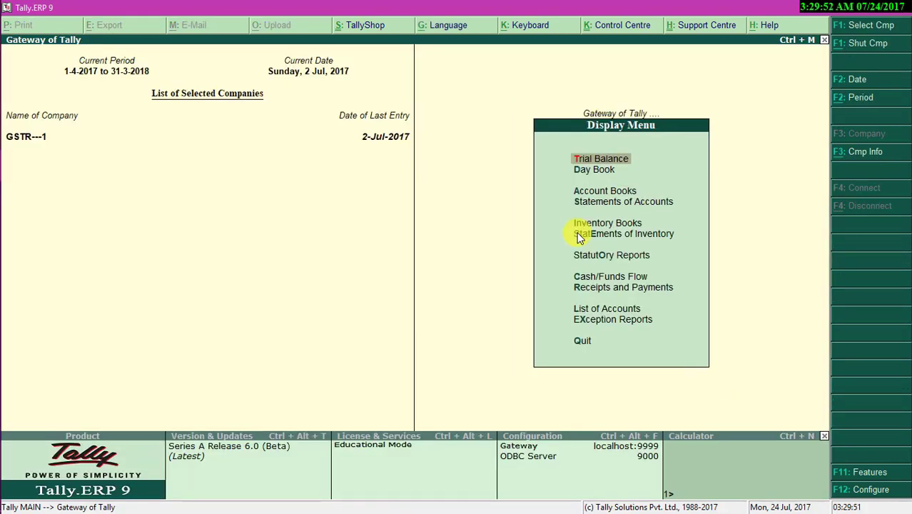
key(o)
key(g)
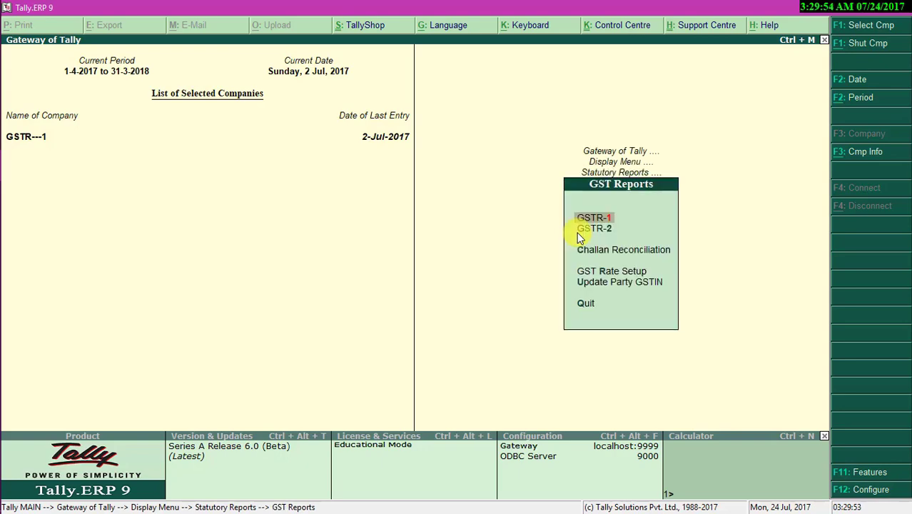
key(Return)
key(Down)
key(Down)
key(Down)
key(Down)
key(Down)
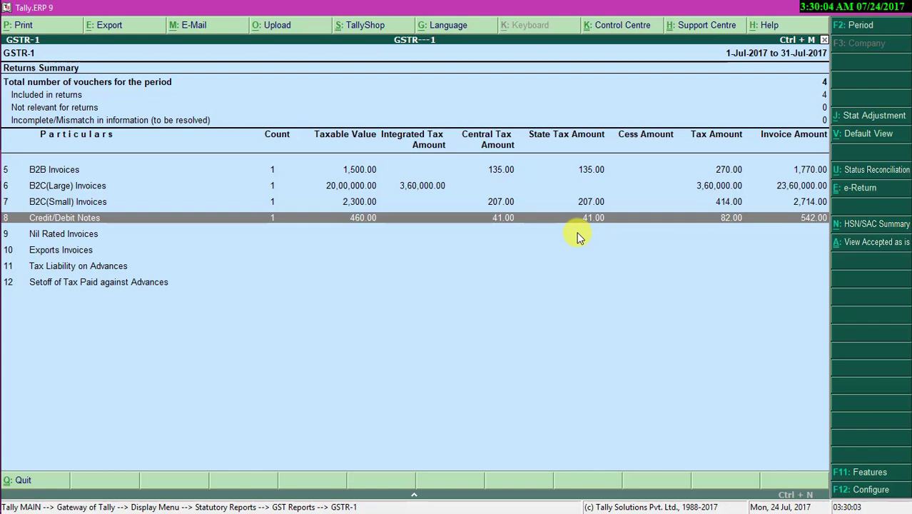
key(Down)
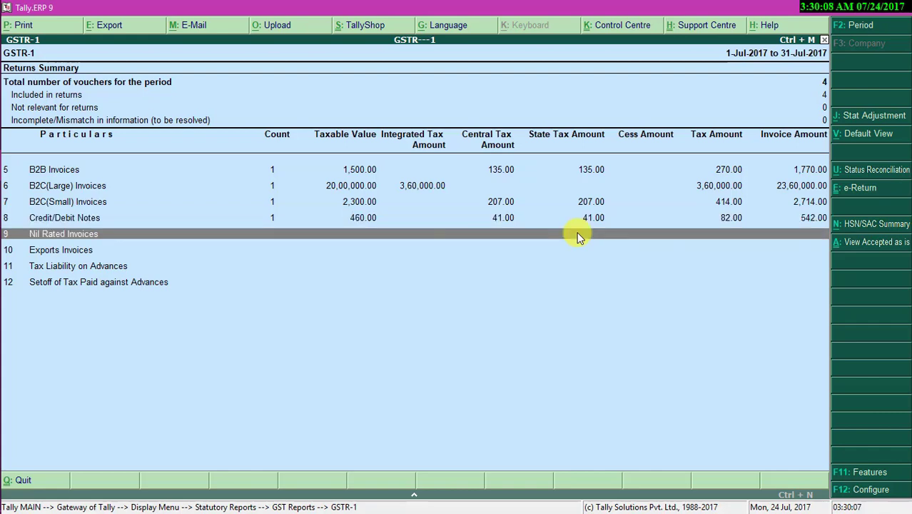
key(Escape)
key(Escape)
key(Escape)
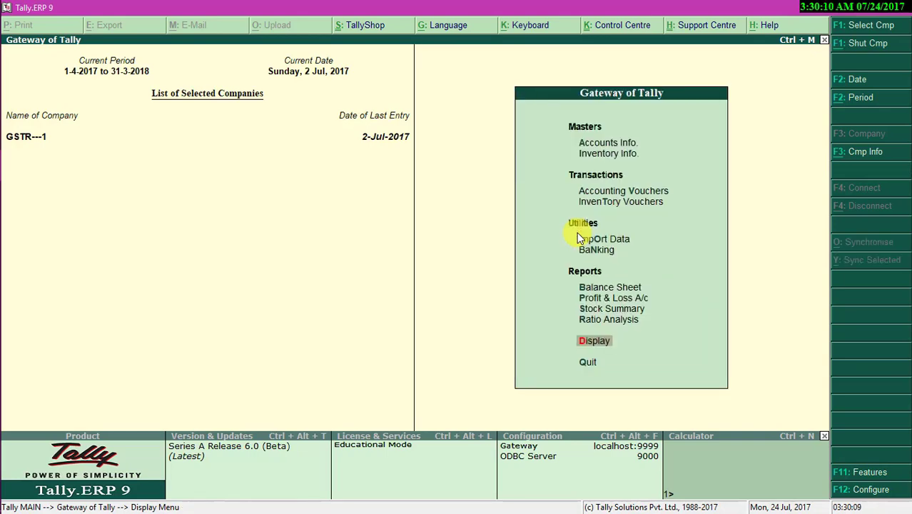
Step: Start a Sales voucher with reference no. 8547
key(v)
key(ctrl+F8)
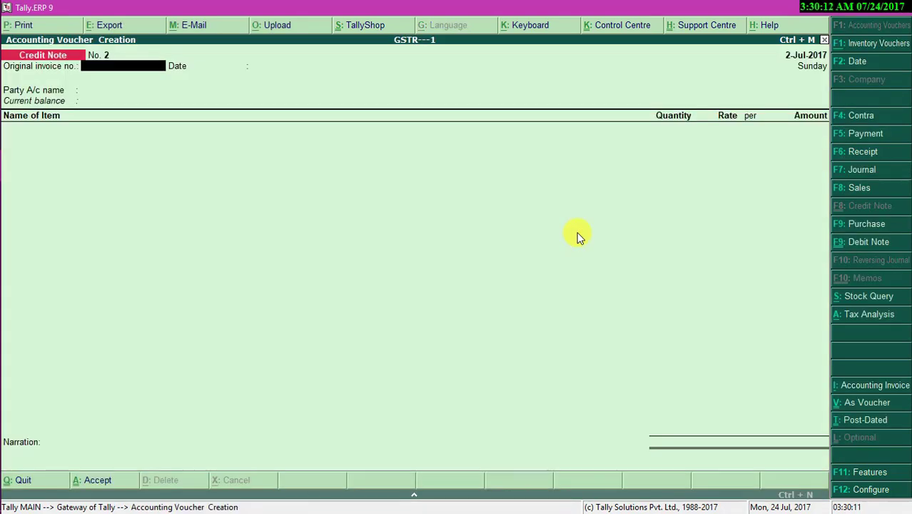
key(F8)
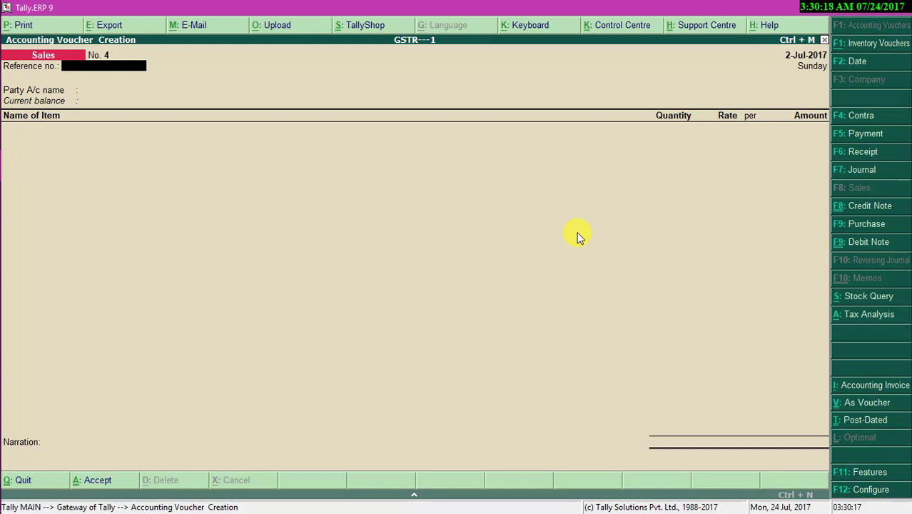
text(8547)
key(Return)
Step: Create the party ledger Customer D under Sundry Debtors with bill-by-bill balances, country India and state Delhi
key(alt+c)
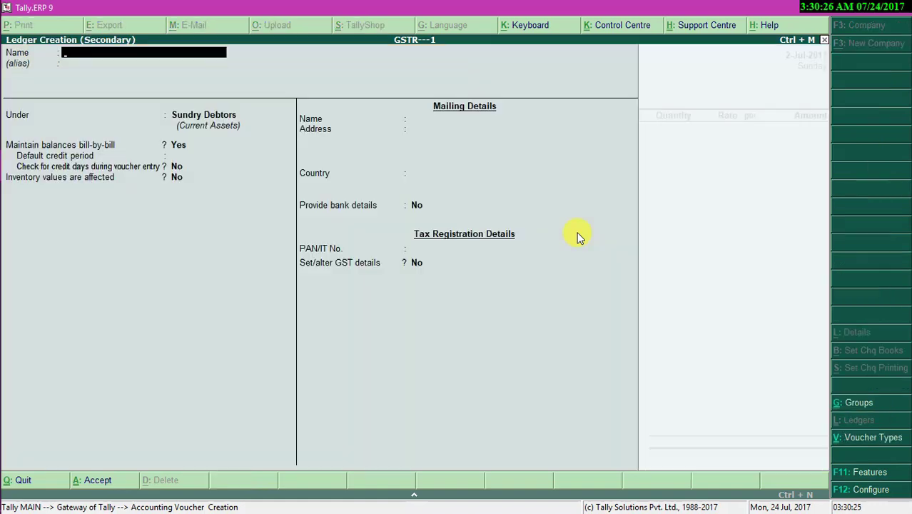
text(Customer D)
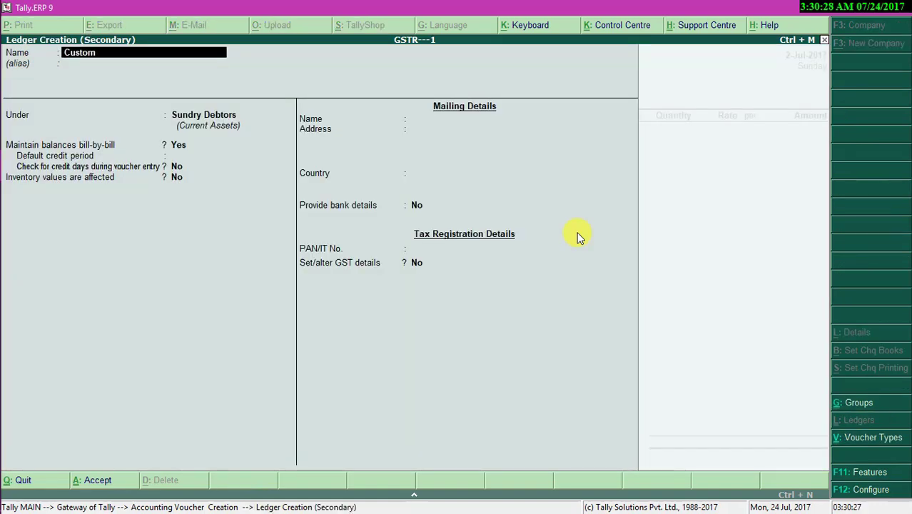
key(Return)
key(Return)
key(Return)
key(Return)
key(Return)
key(Return)
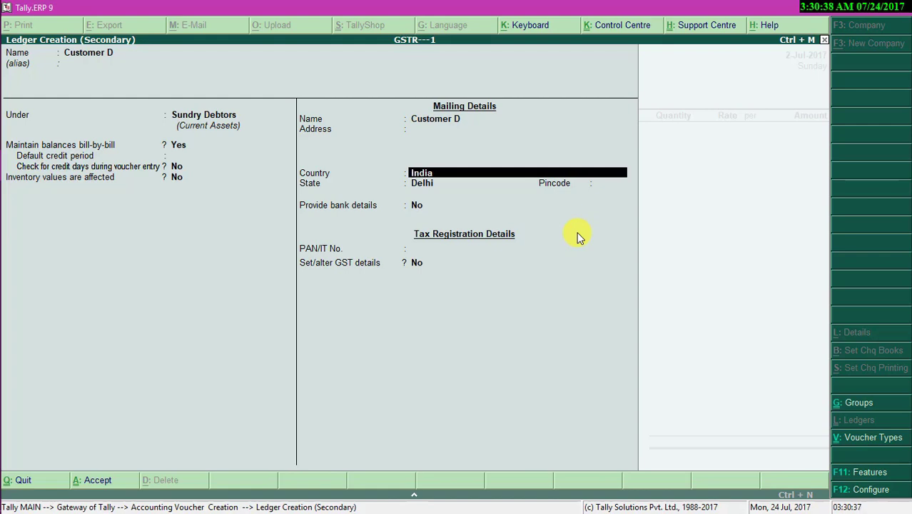
key(Return)
key(Return)
key(Return)
key(Return)
key(Return)
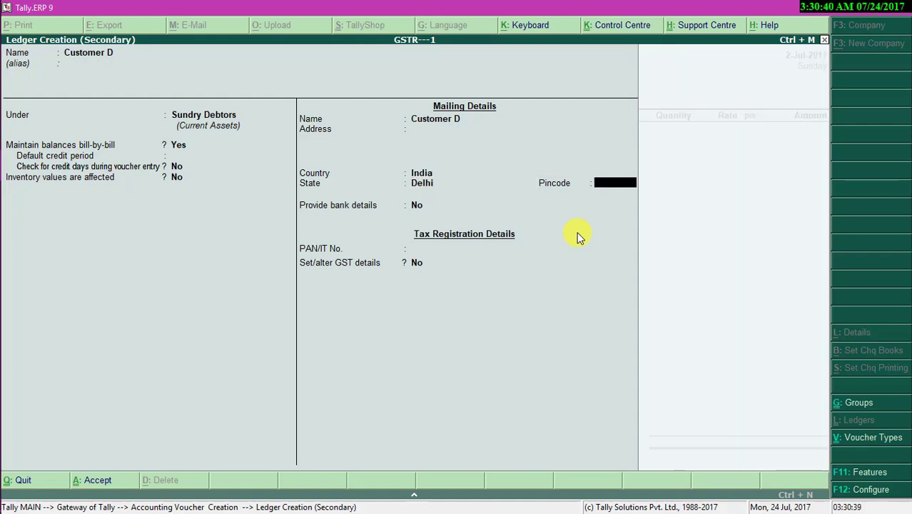
Step: Enable Customer D's GST details with registration type Regular, enter the customer's GSTIN/UIN, and save the ledger
key(y)
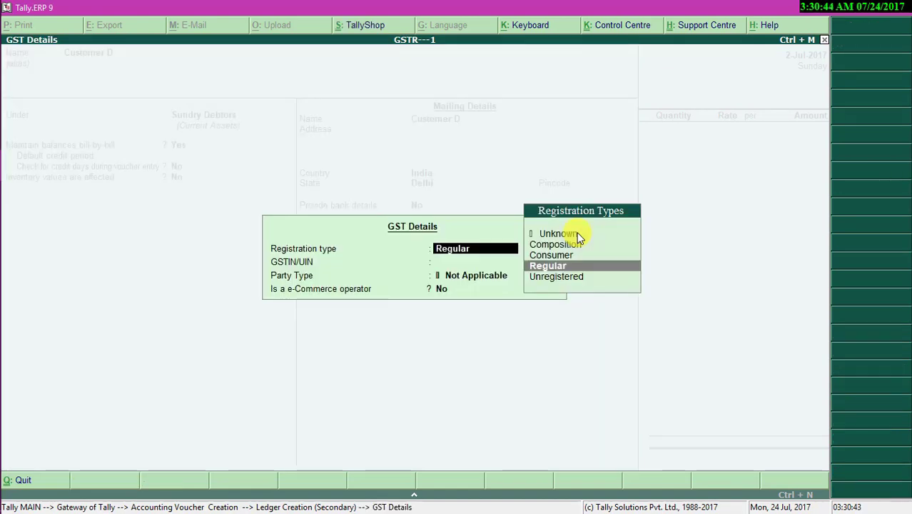
key(Return)
text(07)
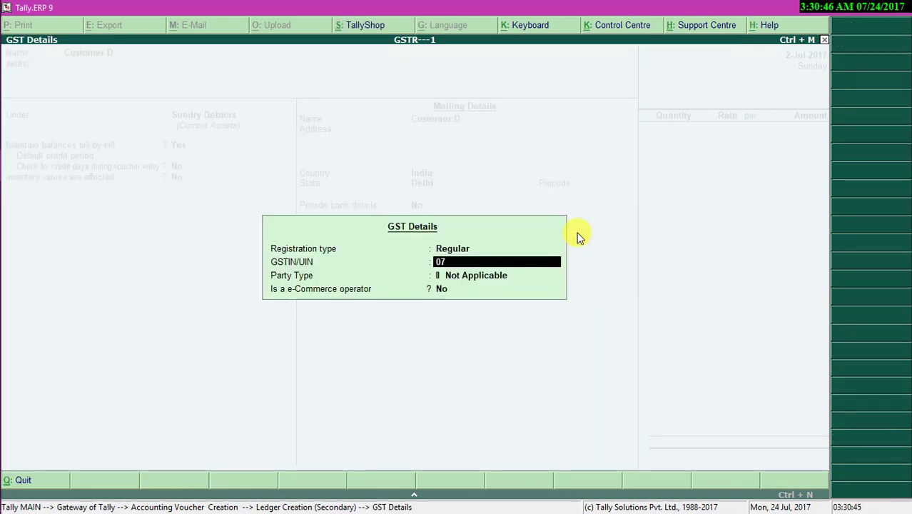
text(ASDSA5)
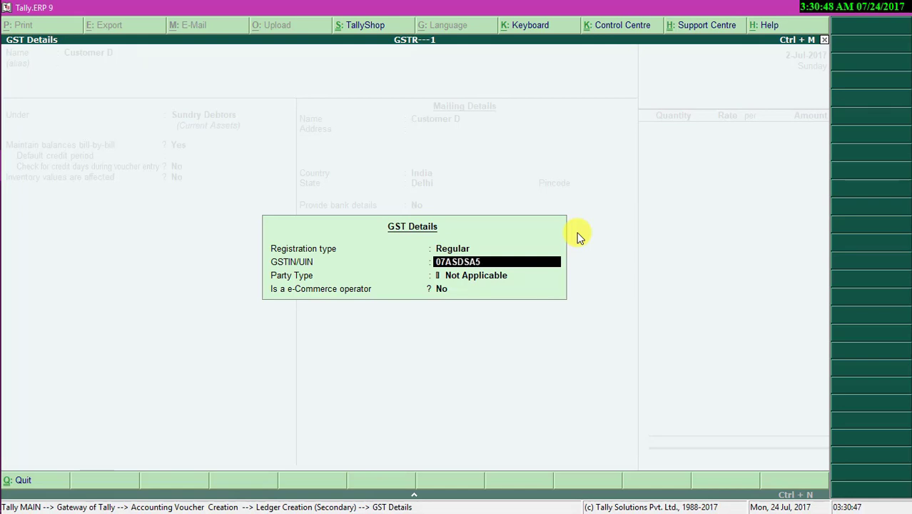
text(241A)
text(Z1)
key(Return)
key(Return)
key(Return)
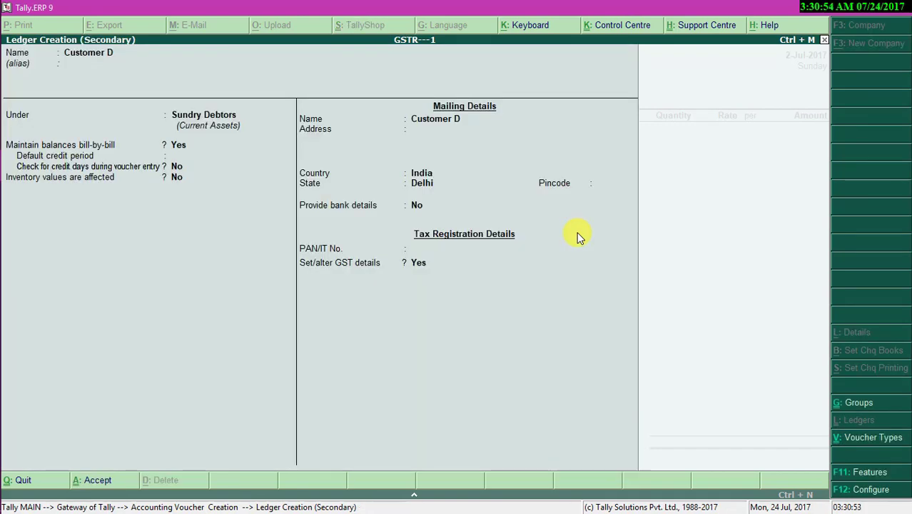
key(Return)
key(Return)
key(Return)
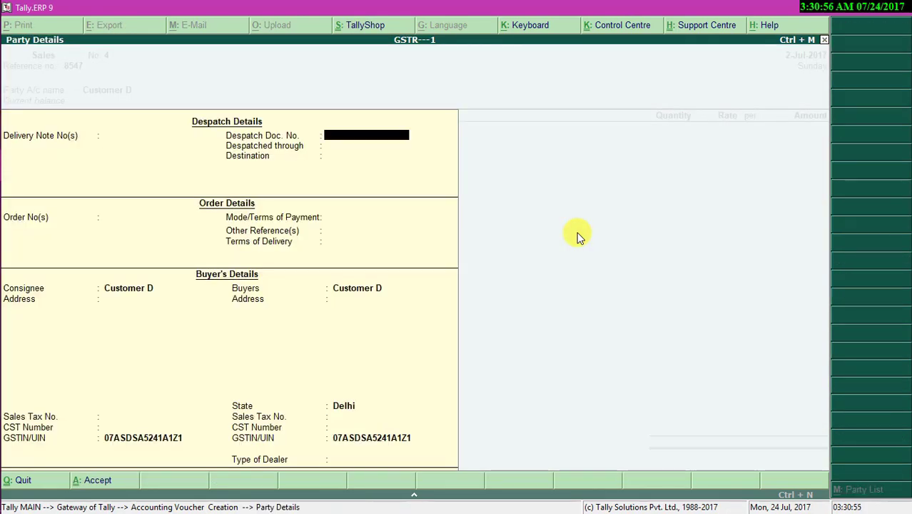
Step: Keep Customer D's default despatch, order and buyer details and set the type of dealer to Regular
key(Return)
key(Return)
key(Return)
key(Return)
key(Return)
key(Return)
key(Return)
key(Return)
key(Return)
key(Return)
key(Return)
key(Return)
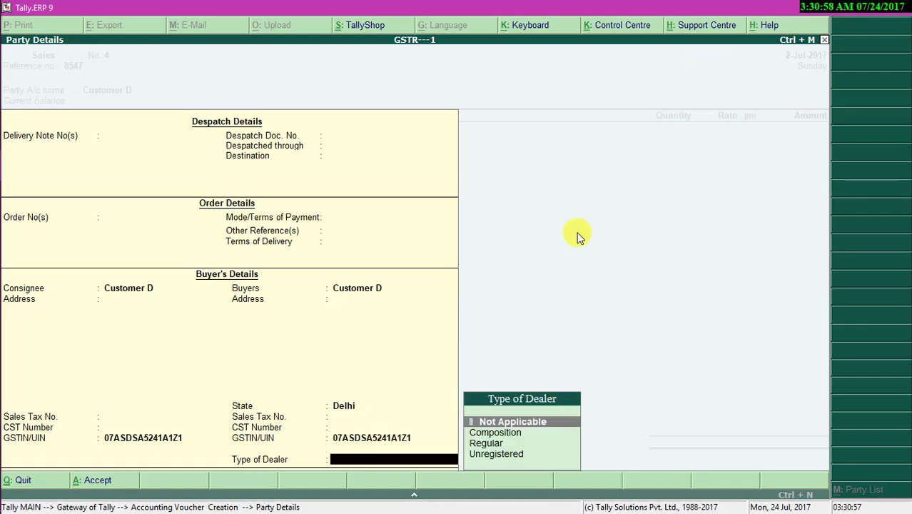
key(Down)
key(Down)
key(Return)
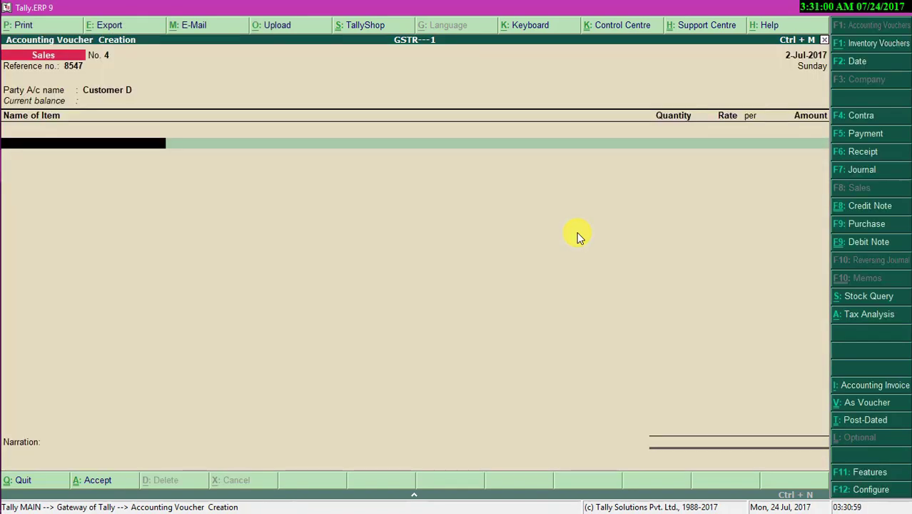
Step: Start a new stock item named Channa under Primary from the sales voucher
key(alt+c)
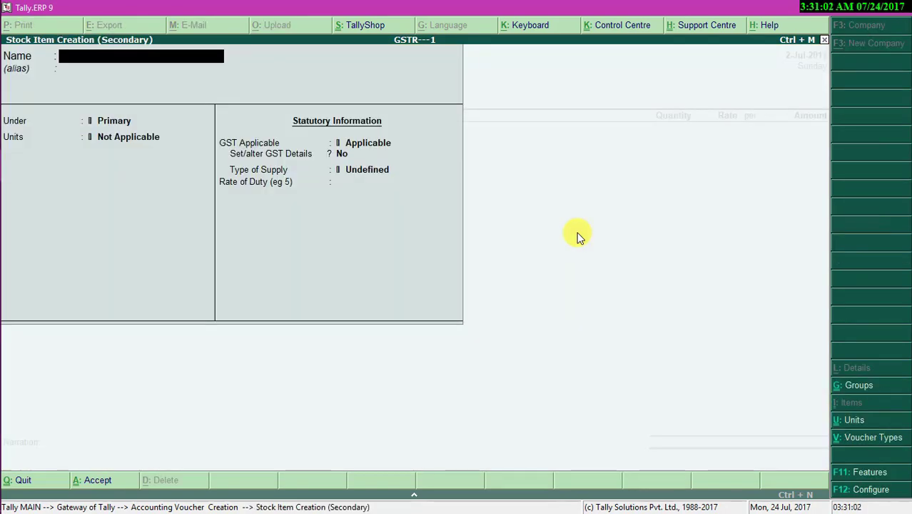
text(Ch)
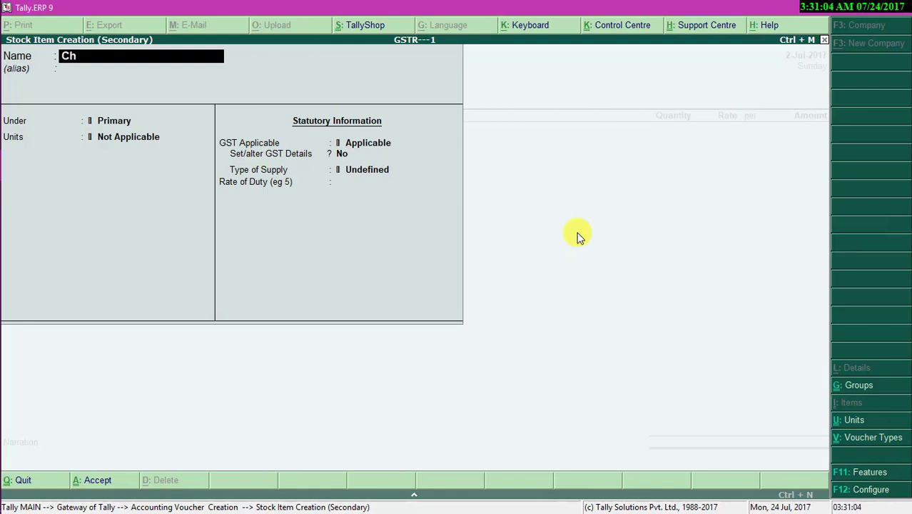
text(anna)
key(Return)
key(Return)
key(Return)
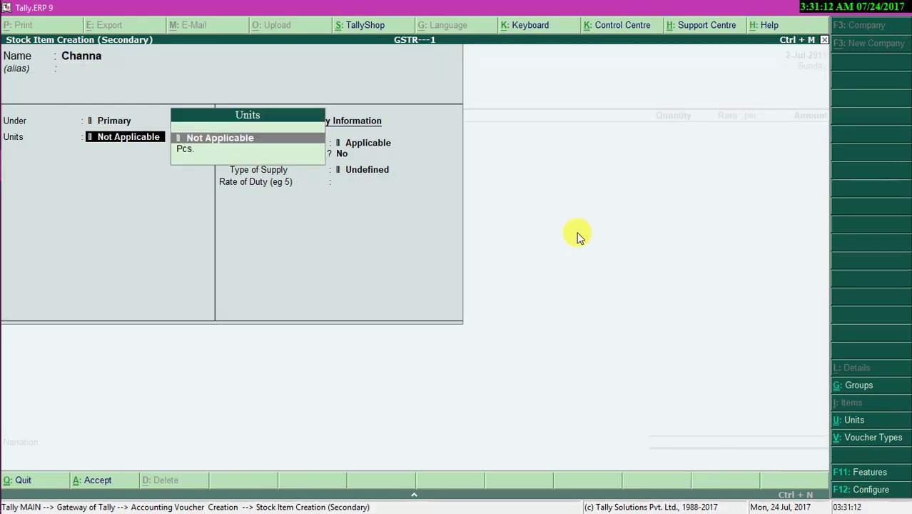
Step: Create a simple unit with symbol Kg. and 1 decimal place for the Channa item
key(alt+c)
text(Kg)
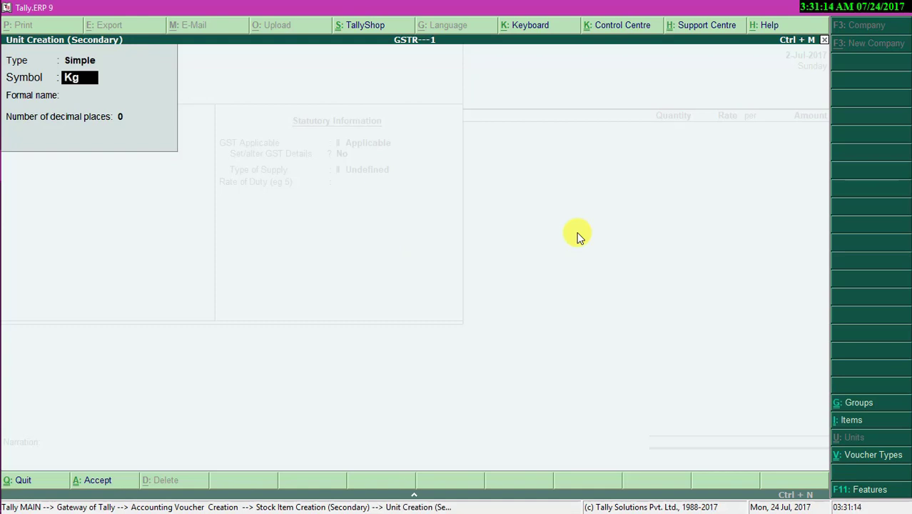
text(.)
key(Return)
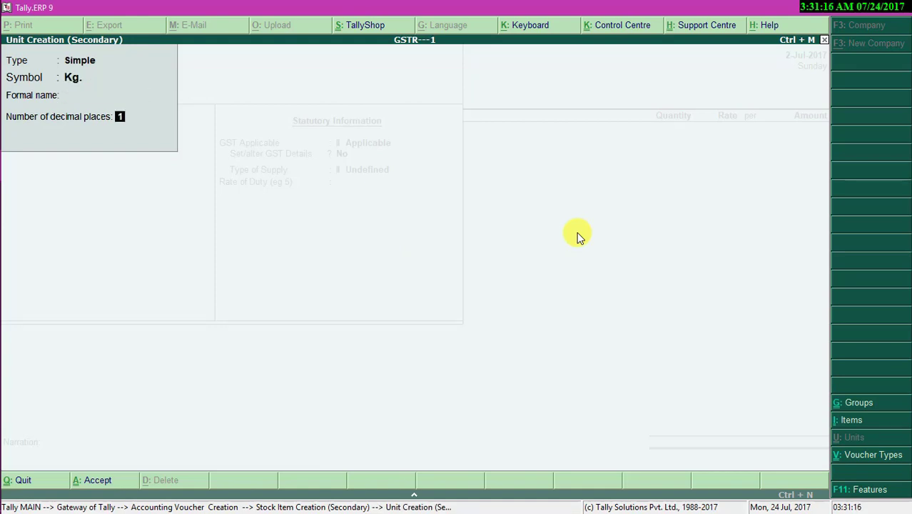
key(Return)
key(y)
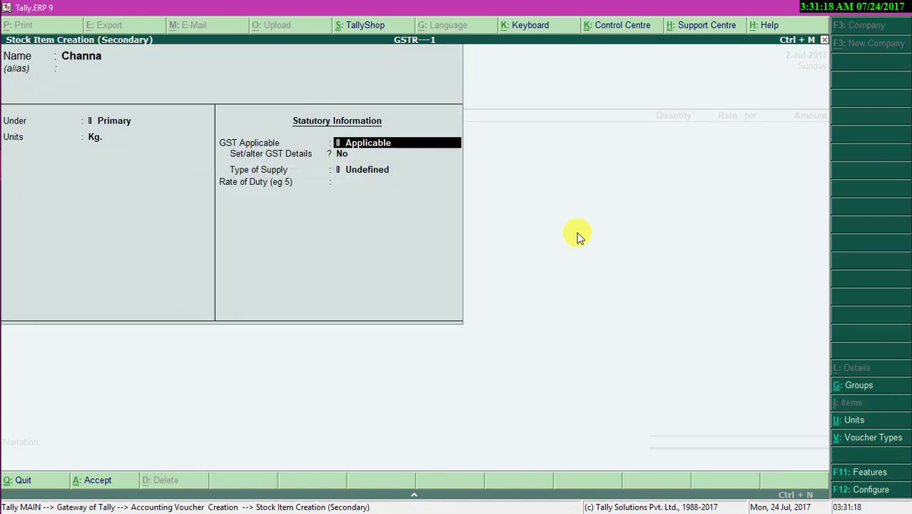
Step: Enable GST details for the Channa item with description Channa and HSN/SAC 15487541
key(Return)
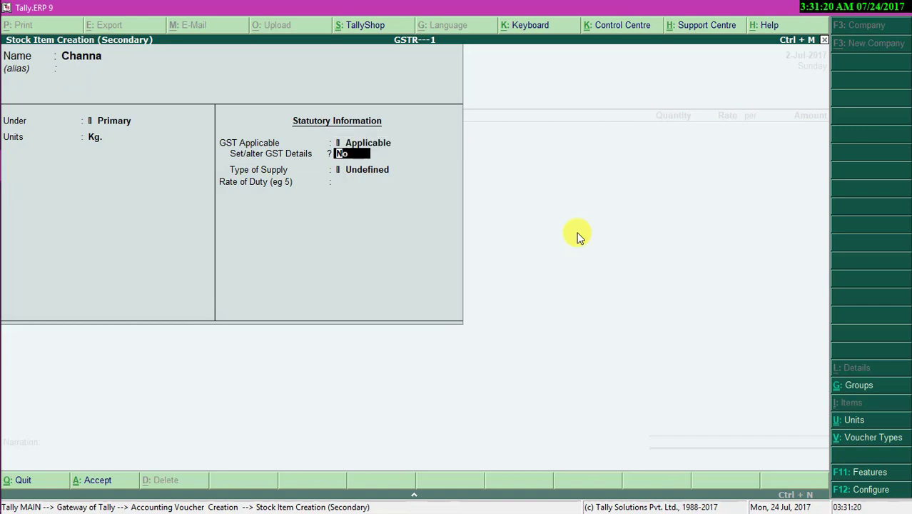
text(y)
key(Return)
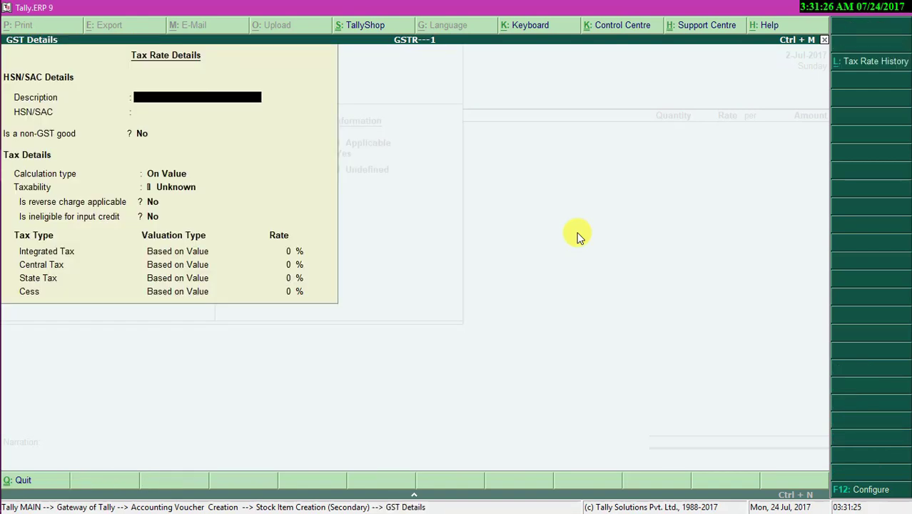
text(Chal)
text(nna)
key(Return)
text(154875)
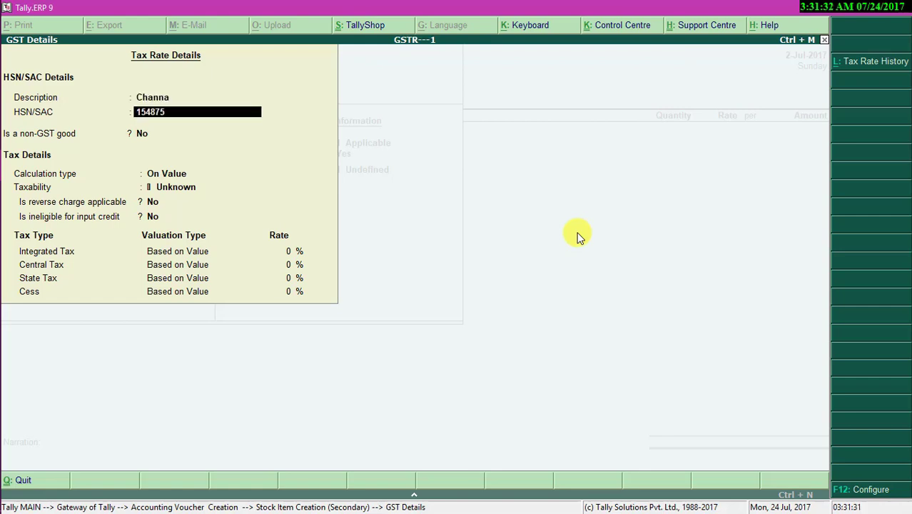
text(414)
key(BackSpace)
key(Return)
key(Return)
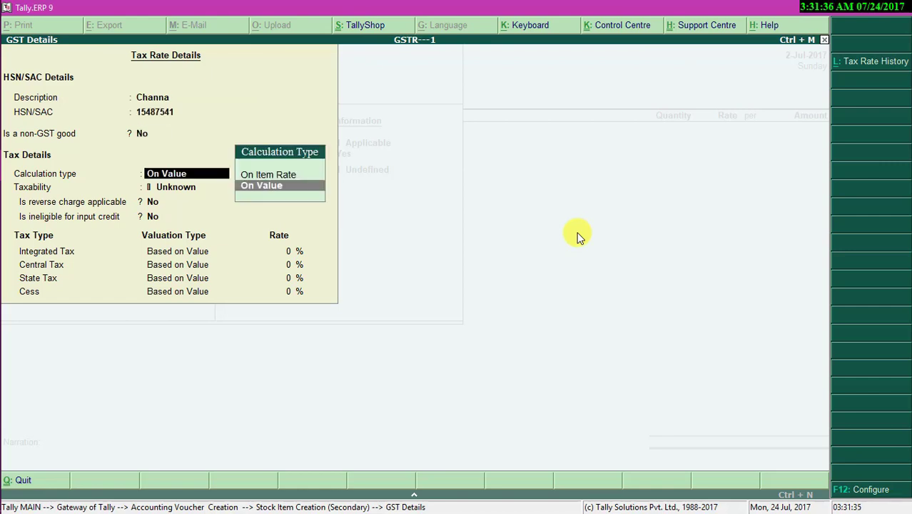
Step: Set Channa's taxability to Nil Rated and its type of supply to Goods, and save the stock item
key(Return)
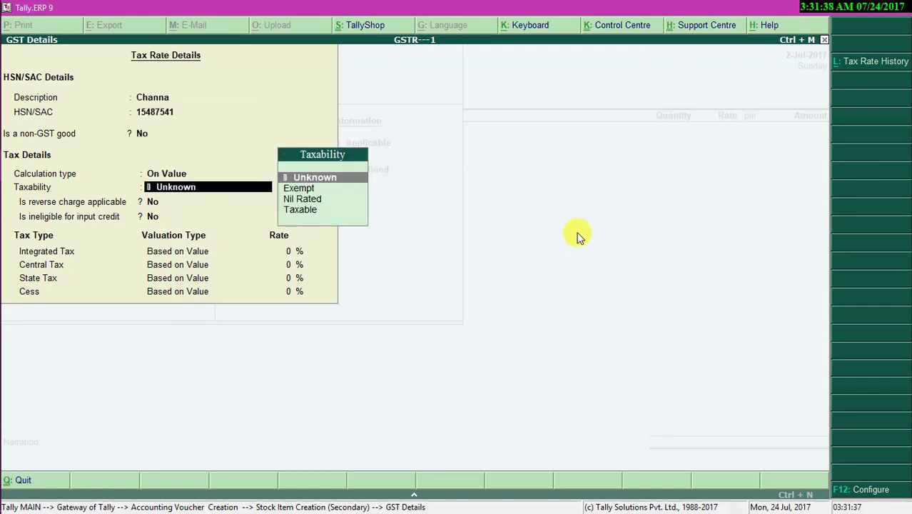
key(Down)
key(Down)
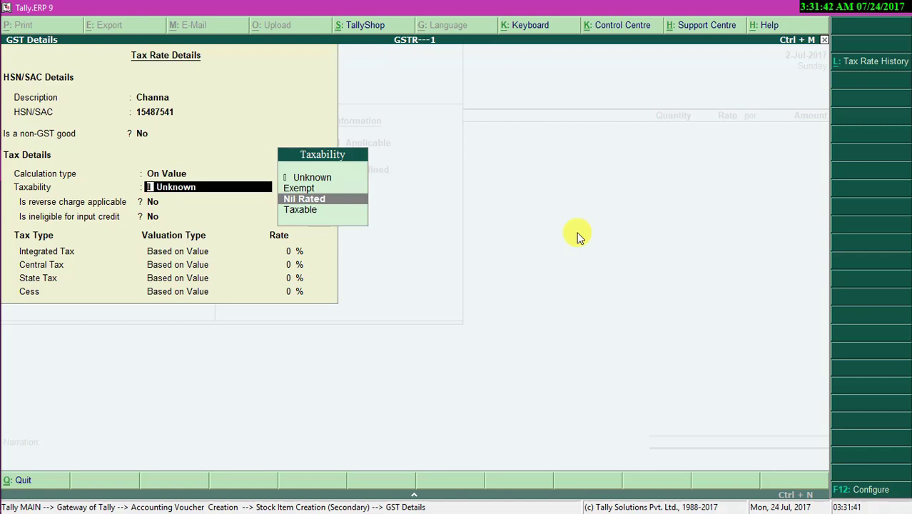
key(ctrl+a)
key(Down)
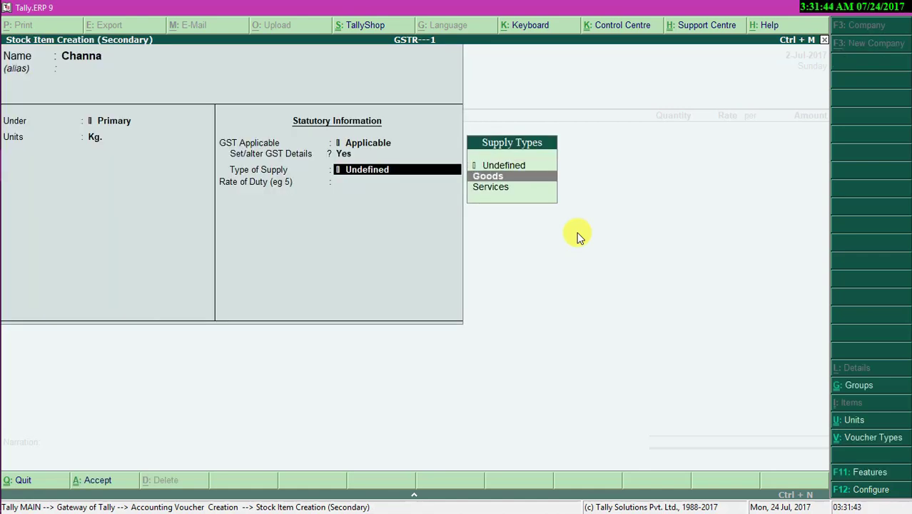
key(Return)
key(Return)
key(Return)
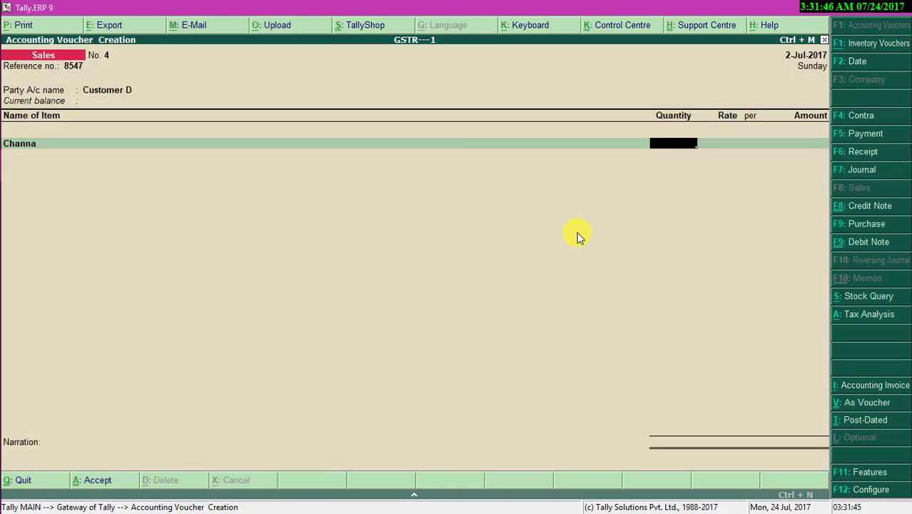
Step: Enter a quantity of 10 Kg. at a rate of 50 per Kg. for Channa in the sales voucher
text(10)
key(Return)
key(Return)
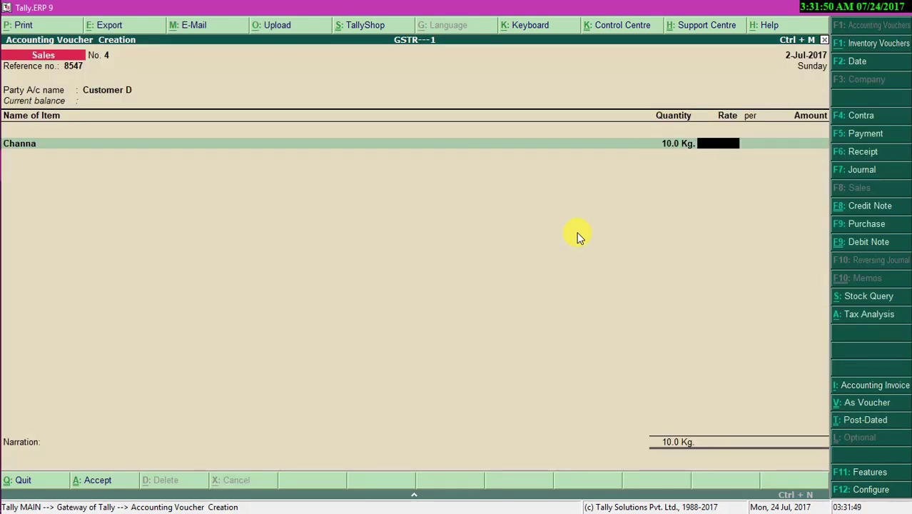
text(50)
key(Return)
key(Return)
key(Return)
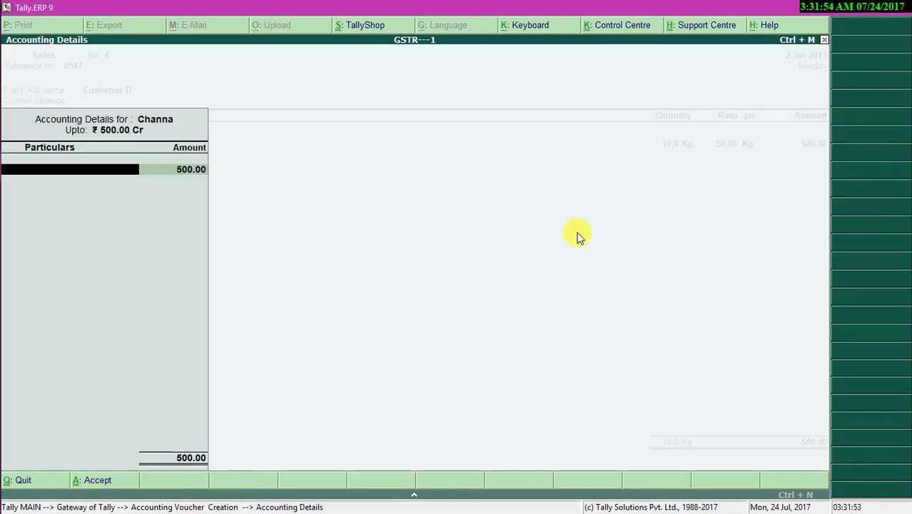
Step: Allocate the Channa amount to the Sales ledger with classification Sales Nil Rated and end the item list
text(S)
key(Return)
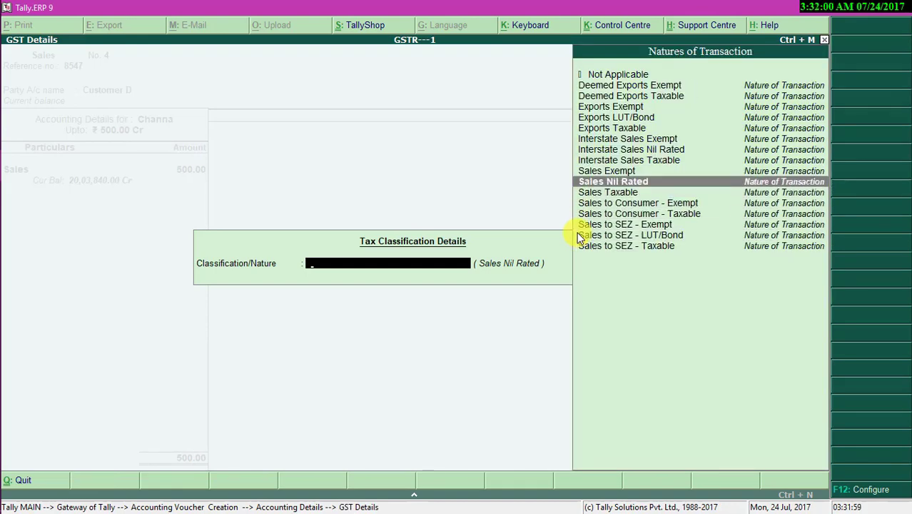
key(Return)
key(Return)
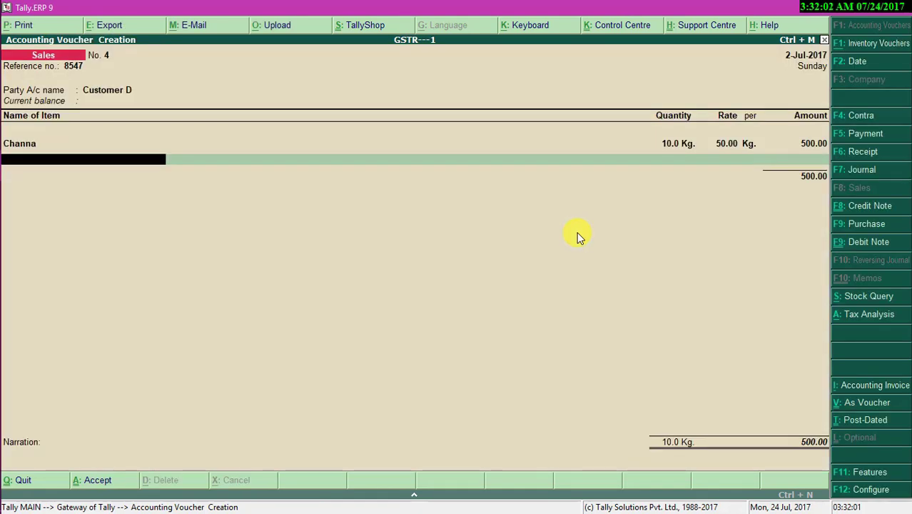
key(Return)
Step: Try the Central Tax GST, State Tax GST and Integrate Tax GST ledgers in turn below the Channa item
text(C)
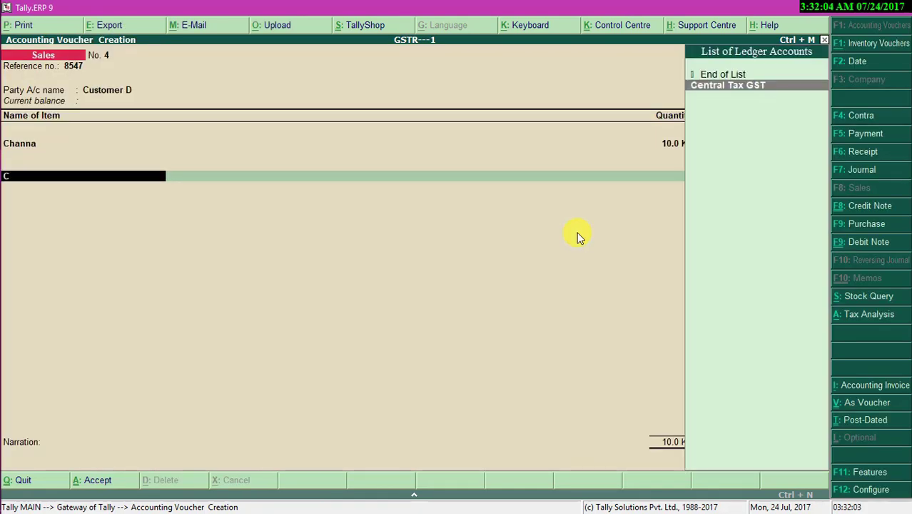
key(Return)
key(BackSpace)
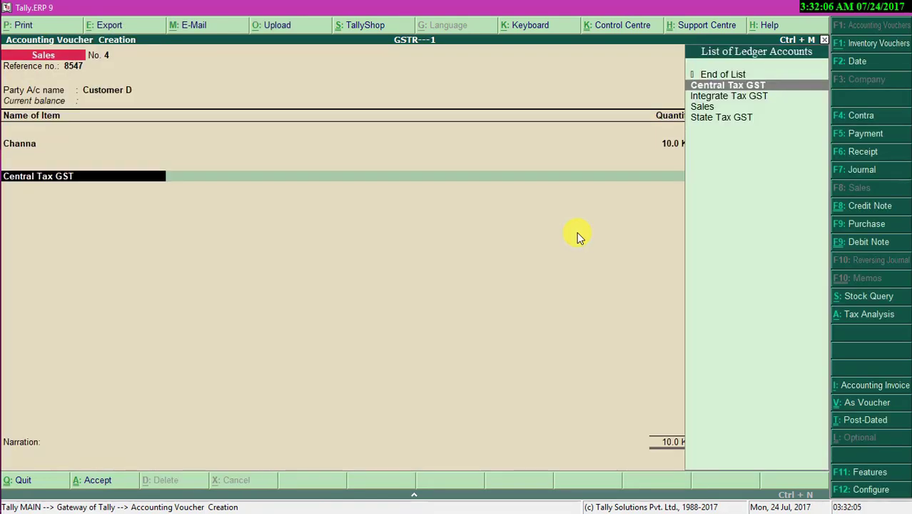
text(S)
key(Return)
key(Down)
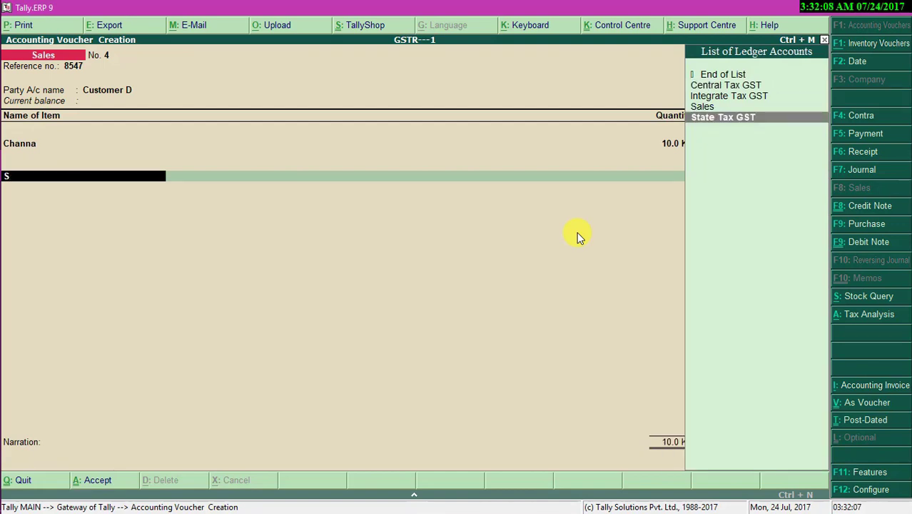
key(Return)
key(BackSpace)
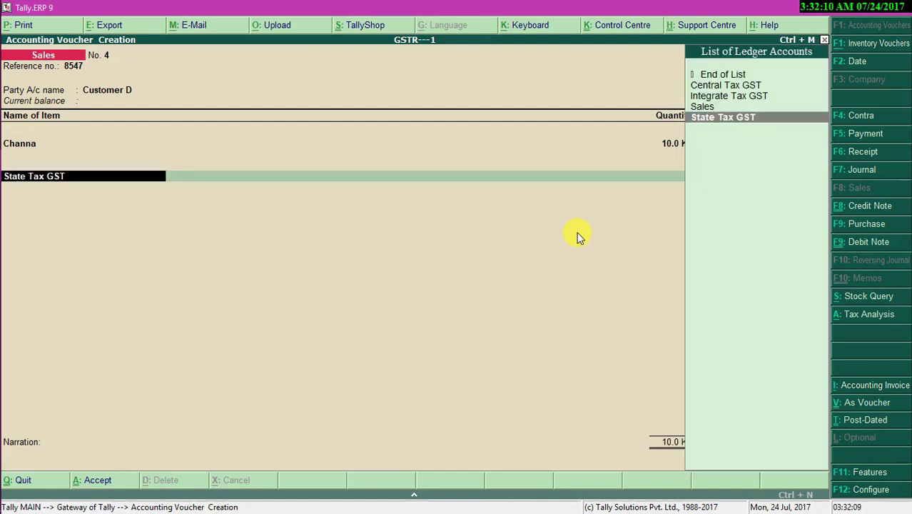
text(I)
key(Return)
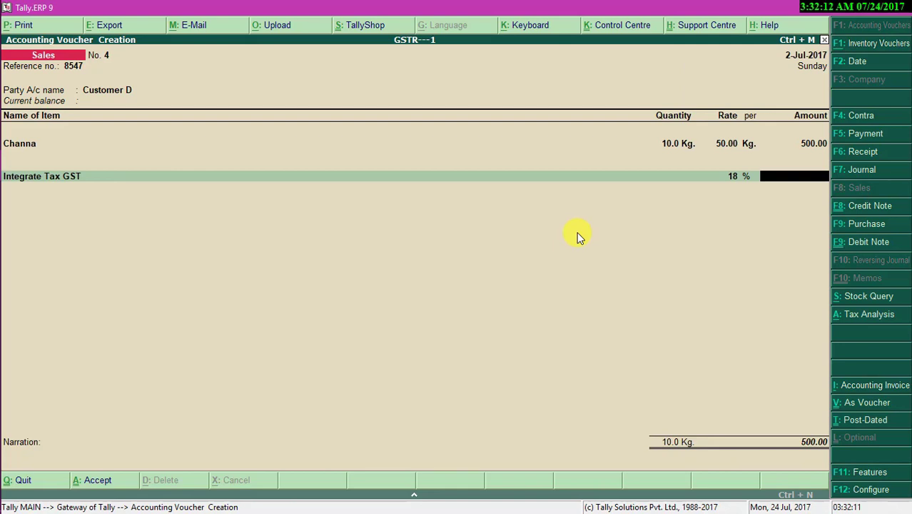
Step: End the ledger list without a tax ledger, accept the new bill-wise reference for Customer D, and save and leave the sales voucher
key(BackSpace)
key(Up)
key(Up)
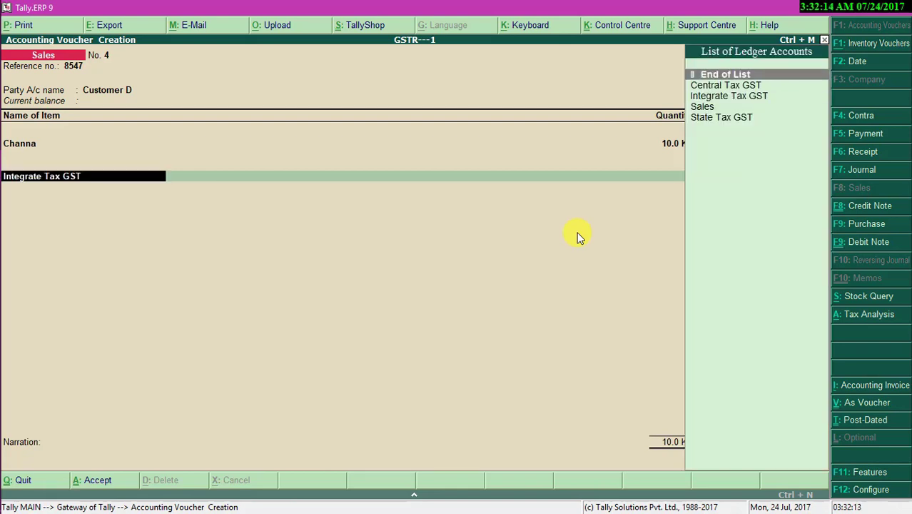
key(Return)
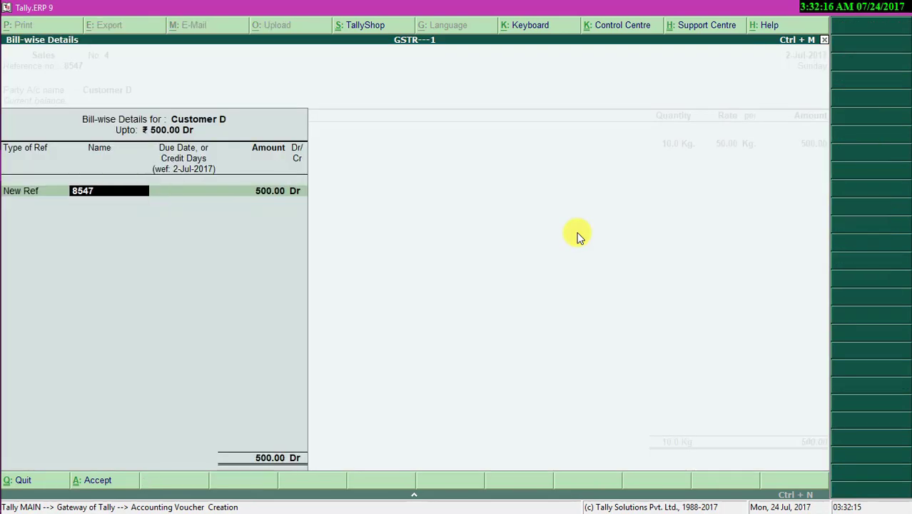
key(Return)
key(Return)
key(Return)
key(Return)
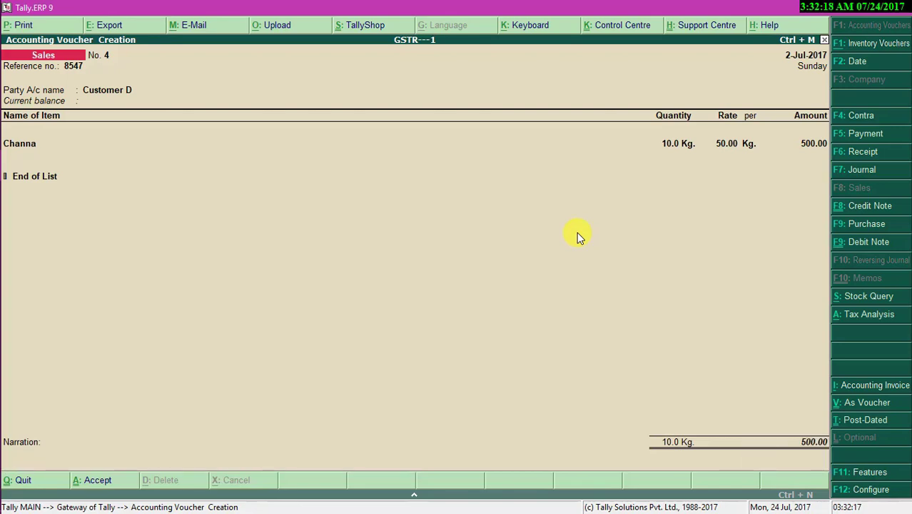
key(Escape)
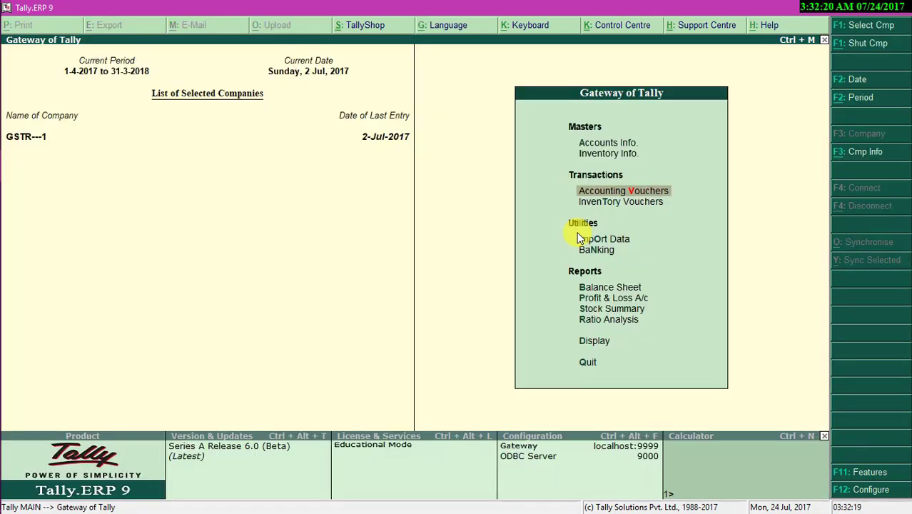
Step: Open the GSTR-1 report from the statutory GST reports
click(594, 341)
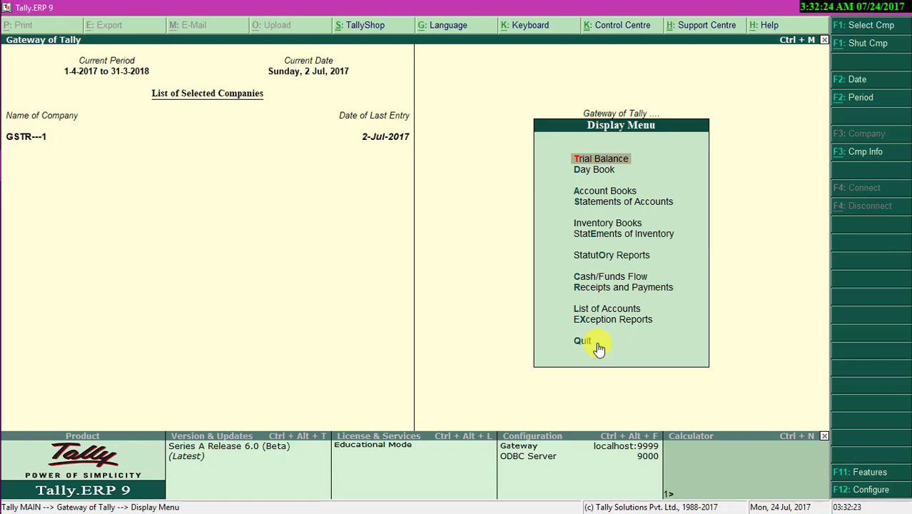
key(o)
key(g)
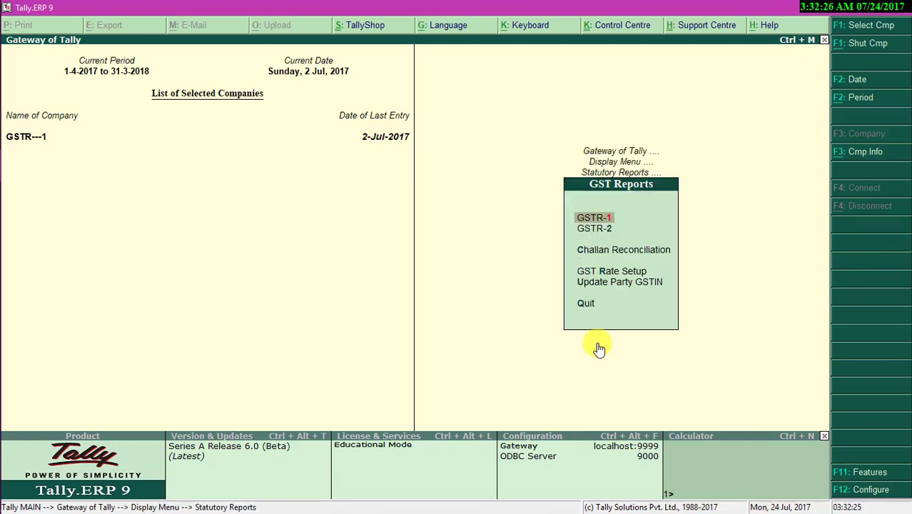
key(Return)
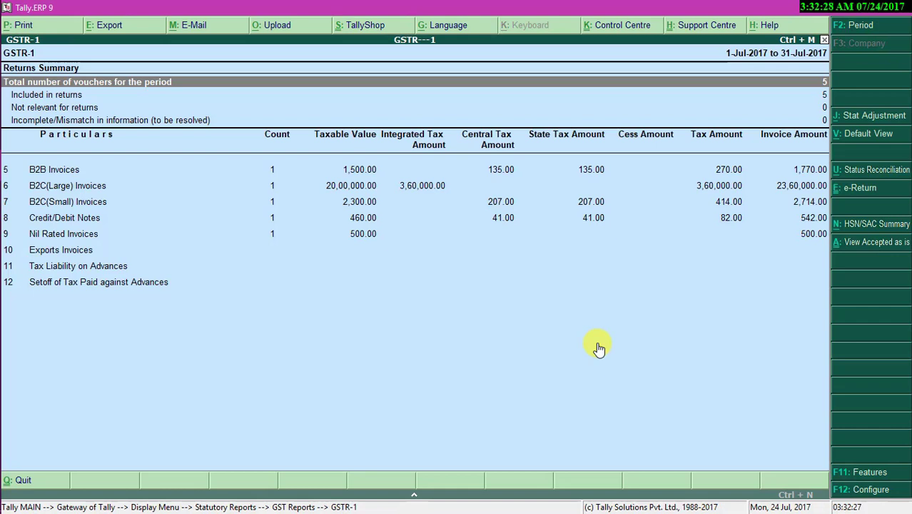
Step: Examine the GSTR-1 return sections down to Nil Rated Invoices, and return to the Gateway of Tally
key(Down)
key(Down)
key(Down)
key(Down)
key(Down)
key(Down)
key(Down)
key(Down)
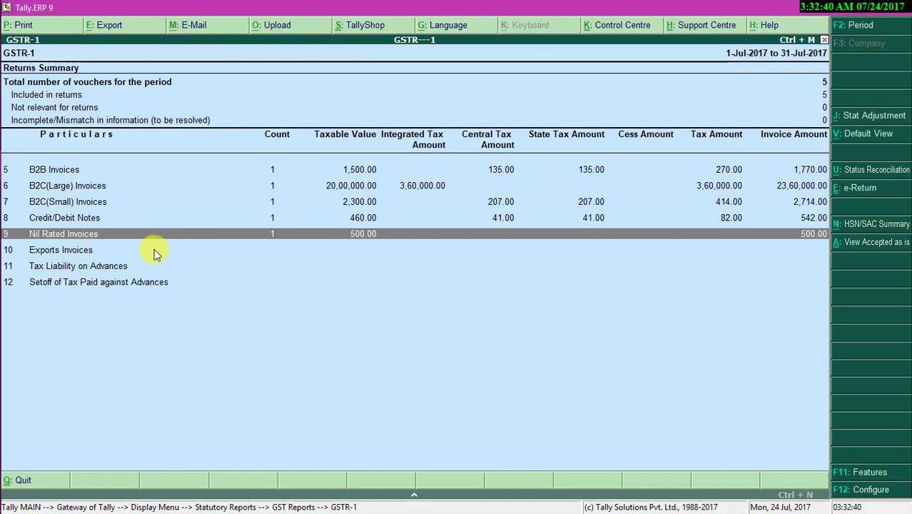
key(Escape)
key(Escape)
key(Escape)
key(Escape)
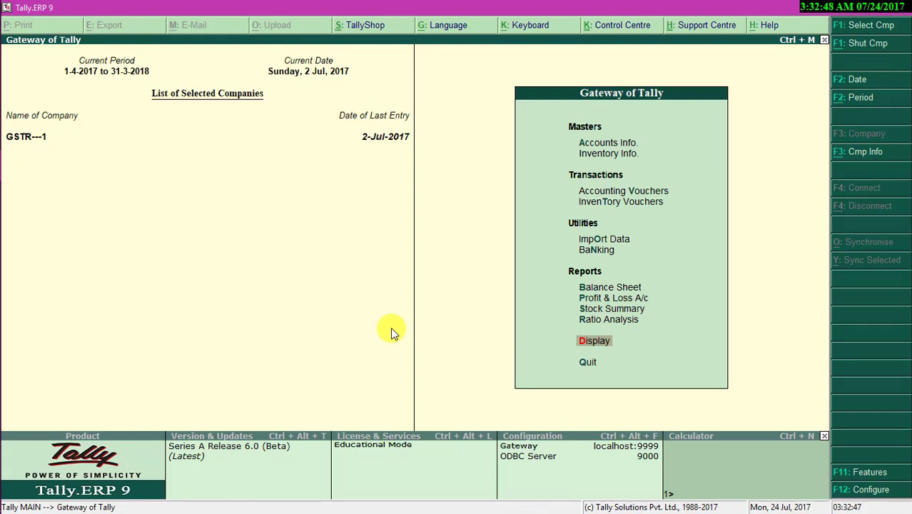
Step: Start a new sales voucher with reference number 85474
key(v)
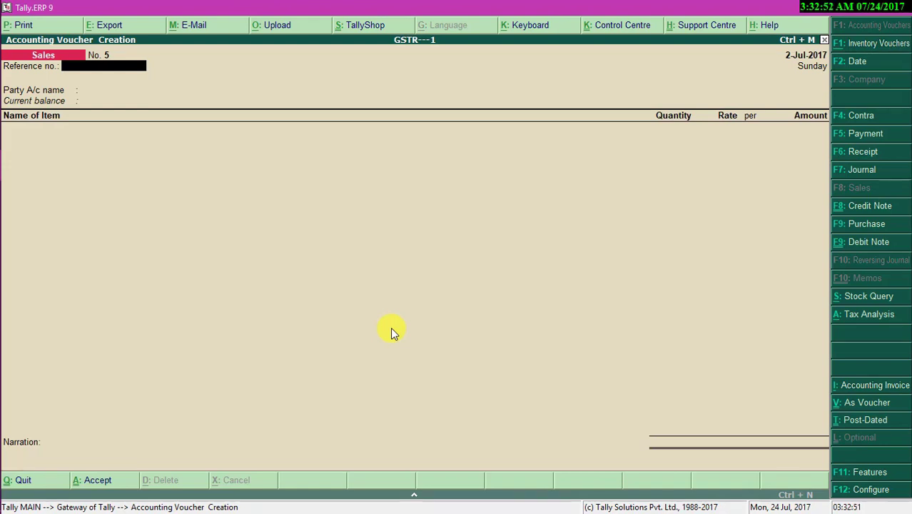
text(85474)
key(Return)
Step: Create a party ledger named Export under Sundry Debtors, keeping bill-by-bill balances and the other default account settings
key(alt+c)
text(Ex)
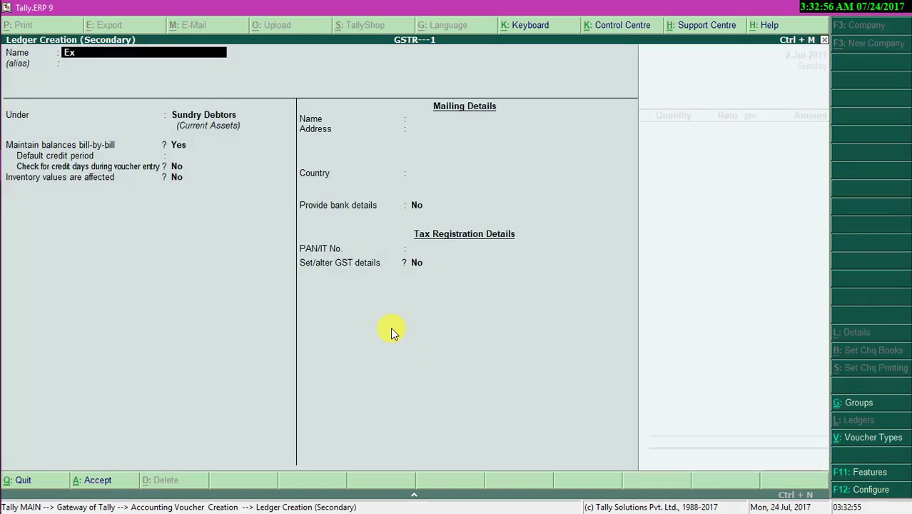
text(port)
key(Return)
key(Return)
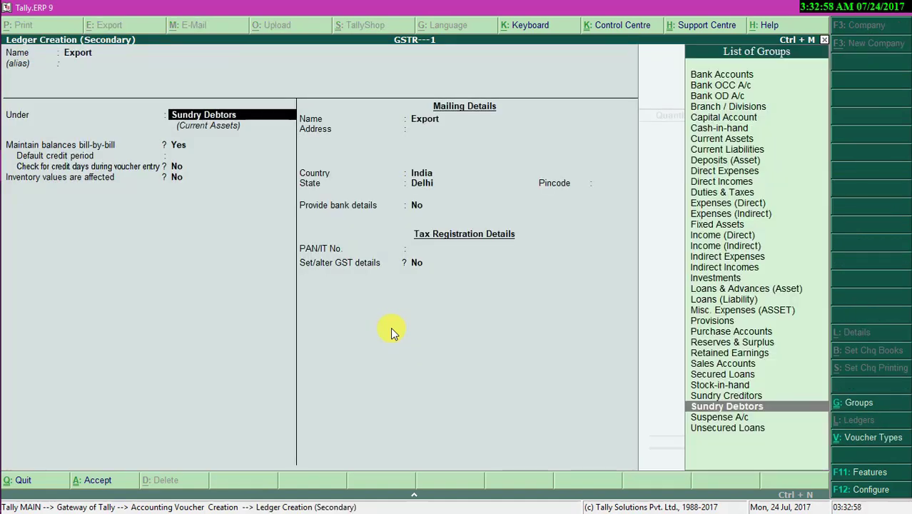
key(Return)
key(Return)
key(Return)
key(Return)
key(Return)
Step: Set the Export ledger's country to Ireland, leave bank and tax registration details at their defaults, and save the ledger
key(Return)
key(Return)
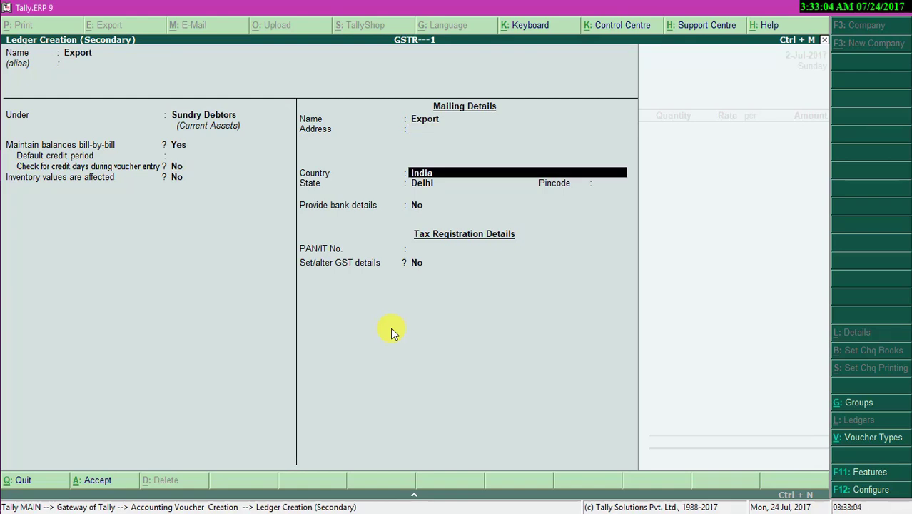
text(Ire)
key(Return)
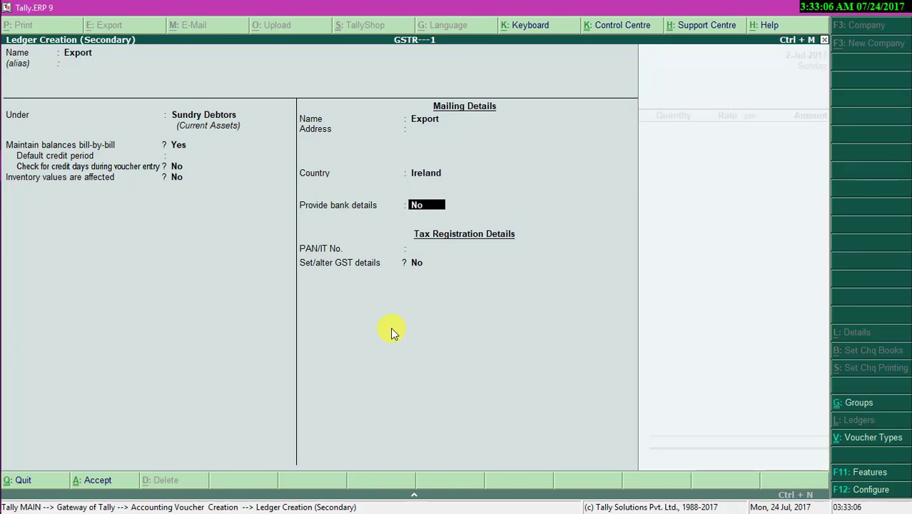
key(Return)
key(Return)
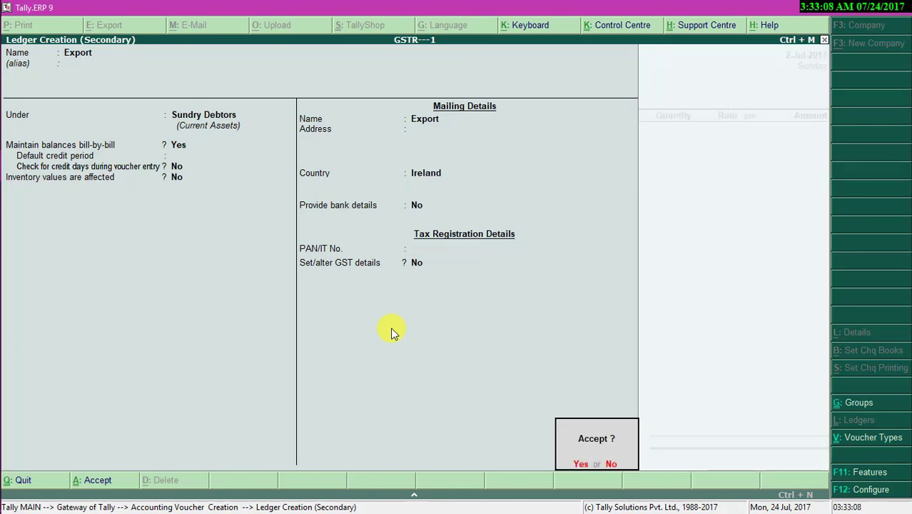
key(Return)
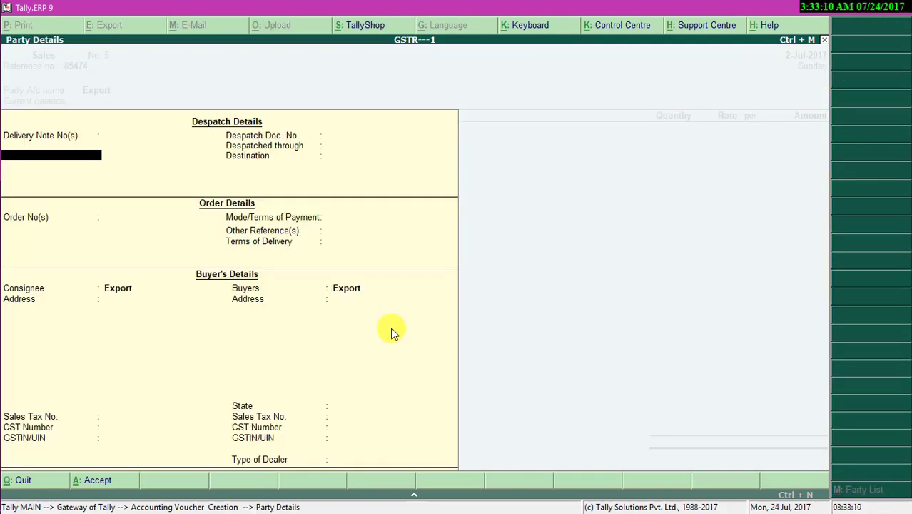
Step: Keep the default despatch, order and buyer details for the Export party and set its type of dealer to Unregistered
key(Return)
key(Return)
key(Return)
key(Return)
key(Return)
key(Return)
key(Return)
key(Return)
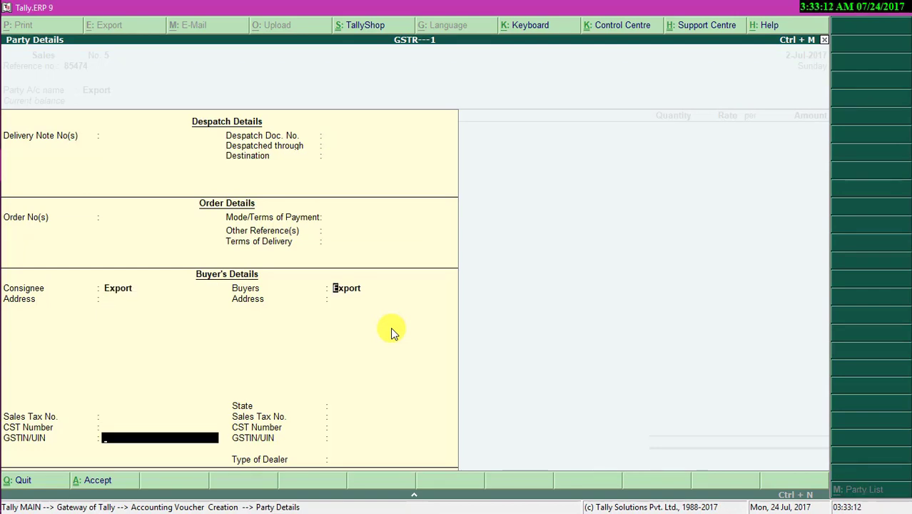
key(Return)
key(Return)
key(Return)
key(Return)
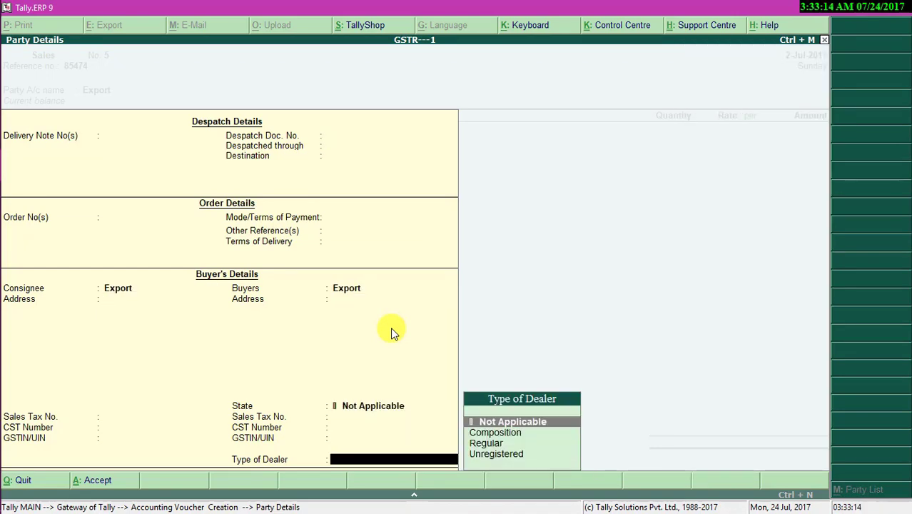
key(Down)
key(Down)
key(Down)
key(Return)
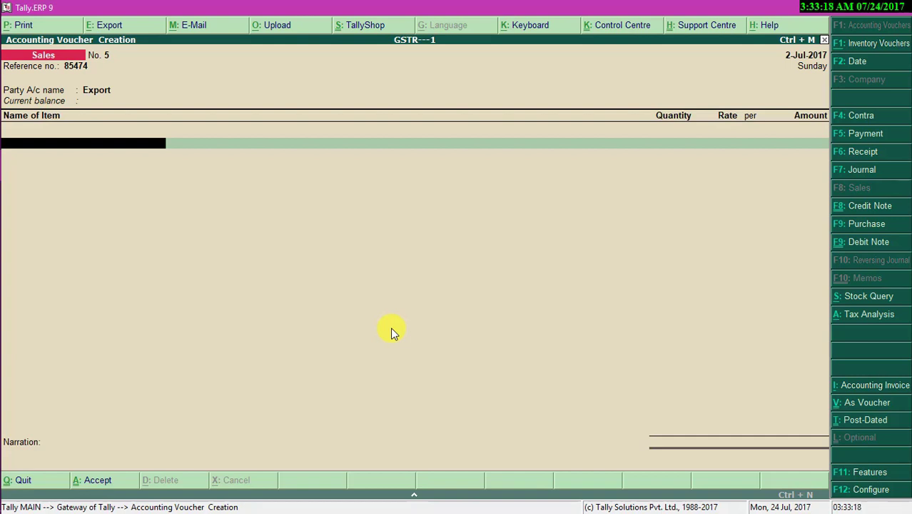
Step: Create a stock item named Monitor under the Eletric & Electronic group with Pcs. as its unit
key(alt+c)
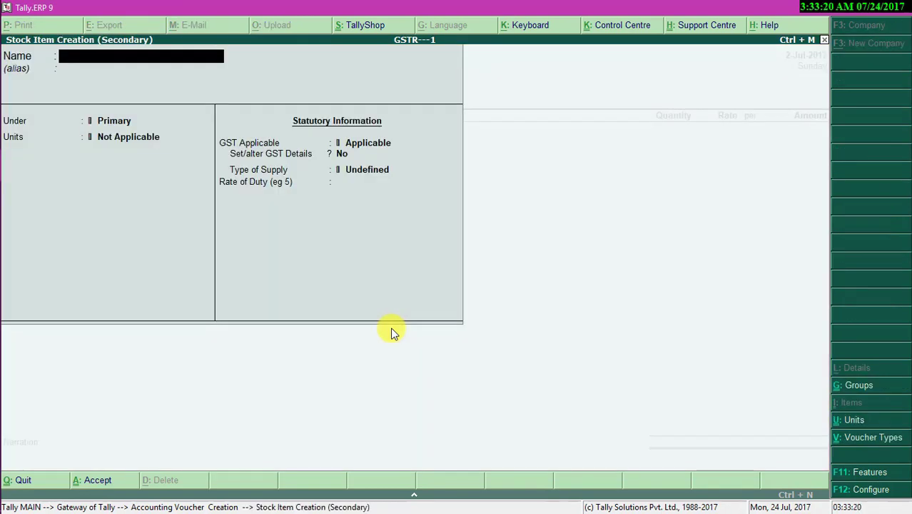
text(Monitor)
key(Return)
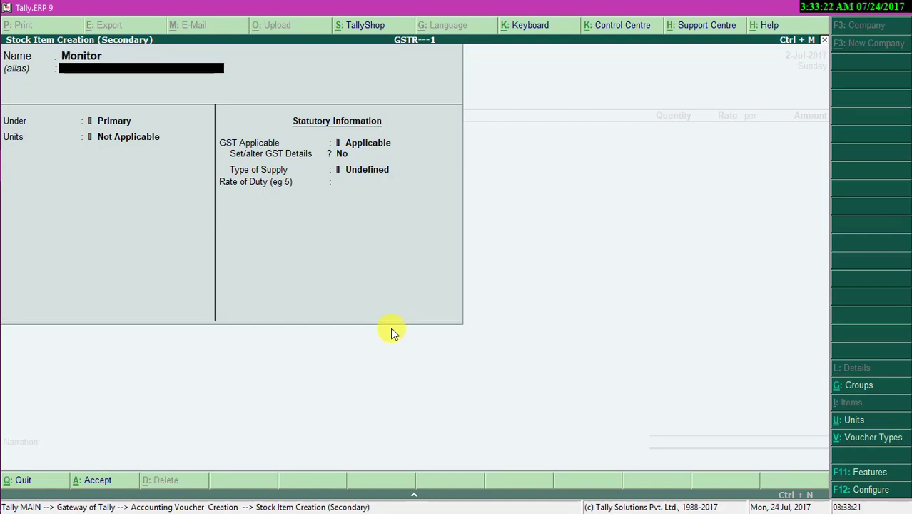
key(Return)
key(Down)
key(Return)
key(Down)
key(Down)
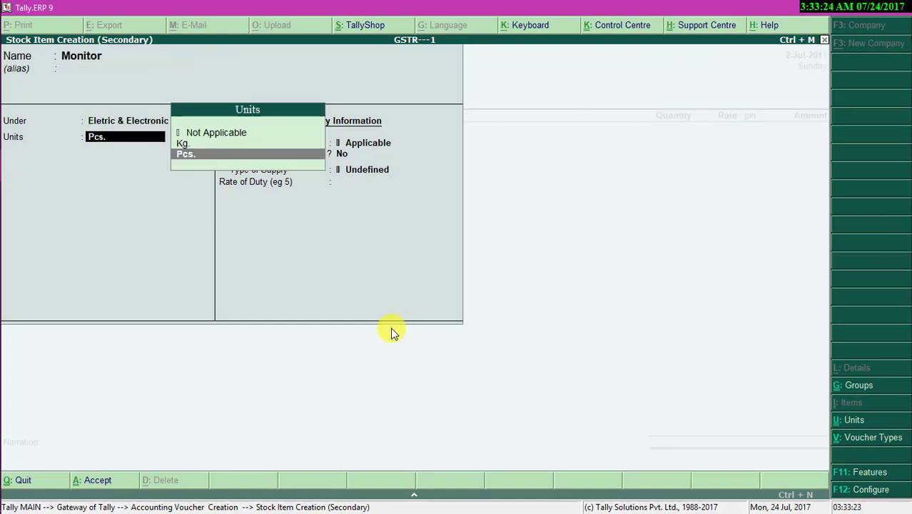
key(Return)
Step: Enable GST details for the Monitor item with description Monitor, HSN/SAC 84574514 and calculation type On Value
key(Return)
key(y)
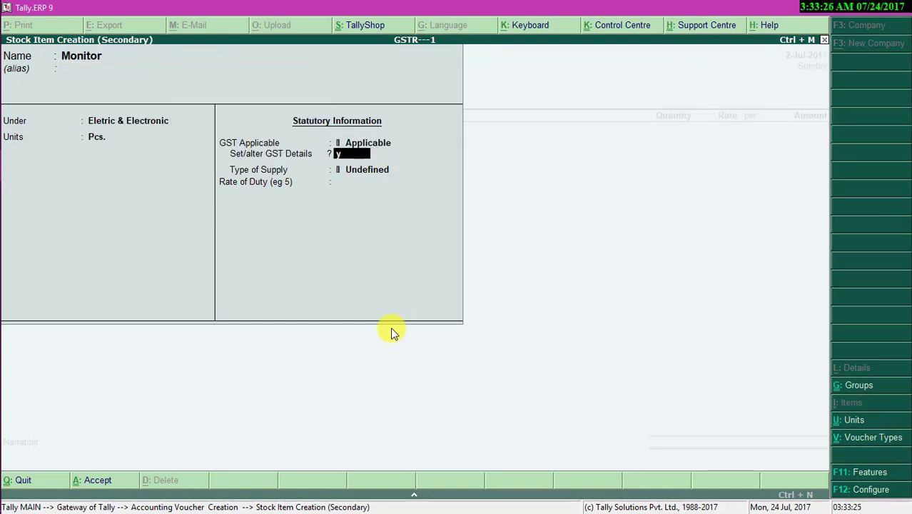
key(Return)
text(Monitor)
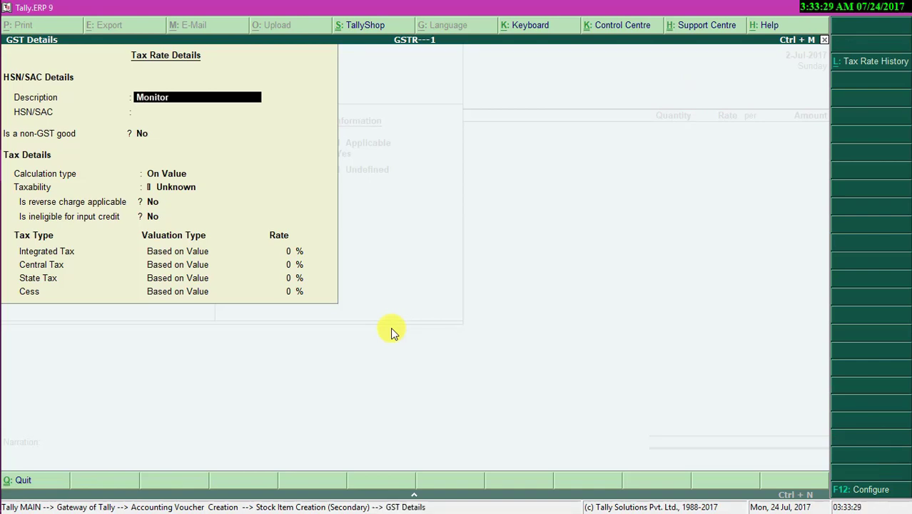
key(Return)
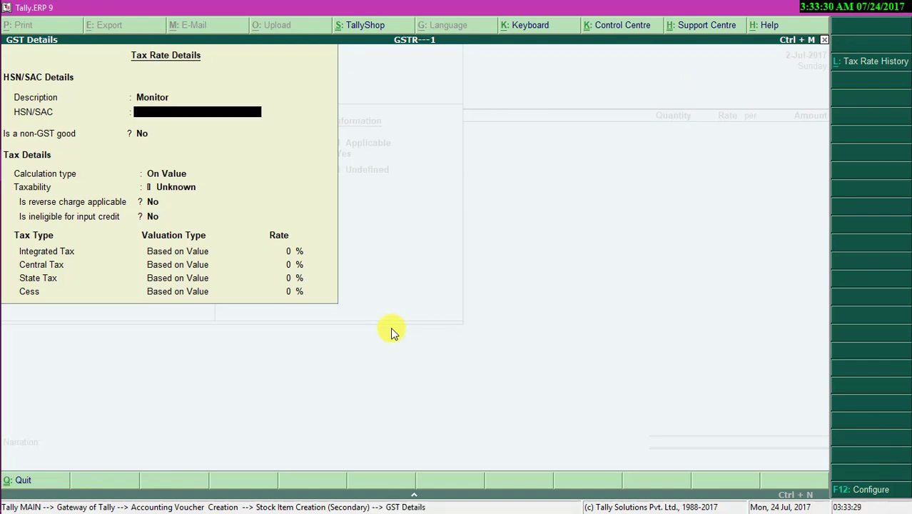
text(84574514)
key(Return)
key(Return)
key(Return)
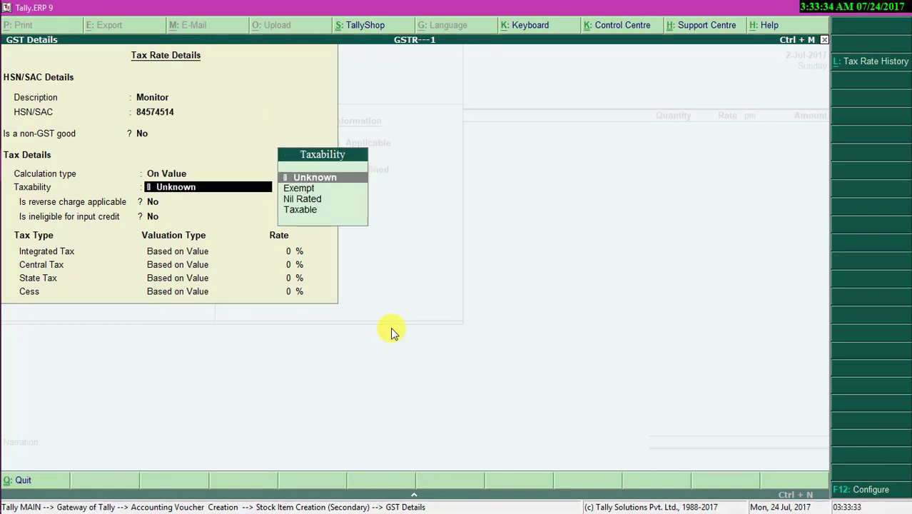
Step: Set Monitor's taxability to Taxable with an integrated tax rate of 18 %, and accept the GST details
key(Down)
key(Down)
key(Down)
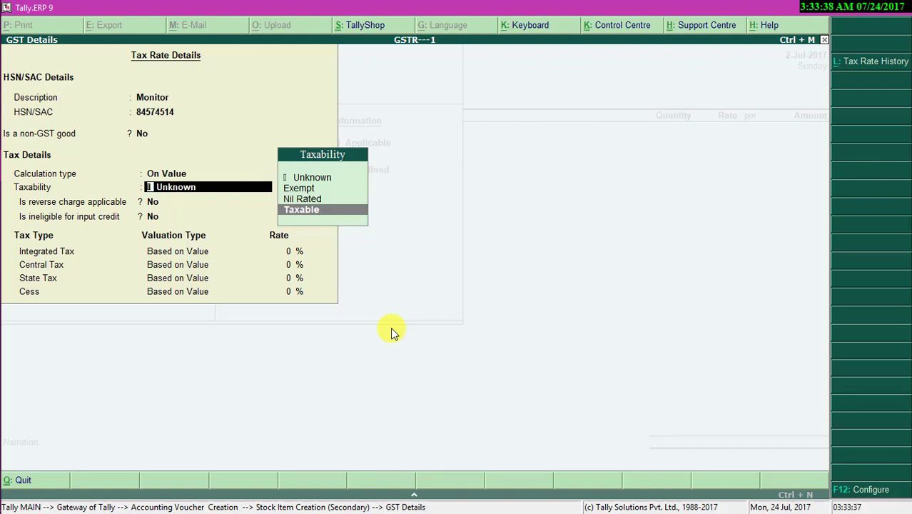
key(Return)
key(Return)
key(Return)
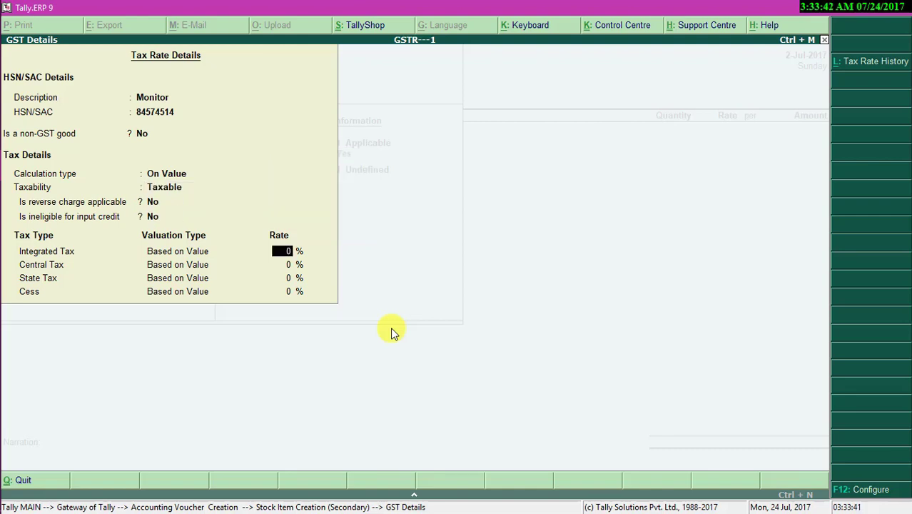
text(18)
key(Return)
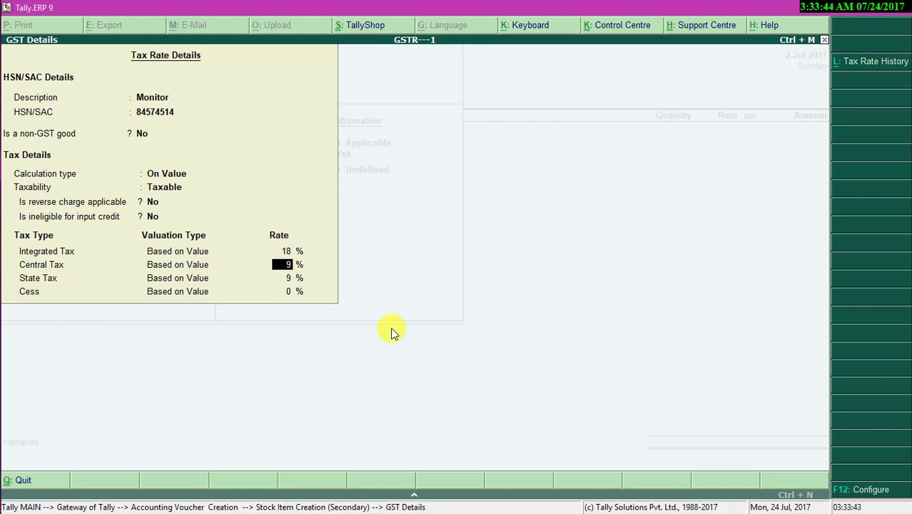
key(Return)
key(Return)
key(Return)
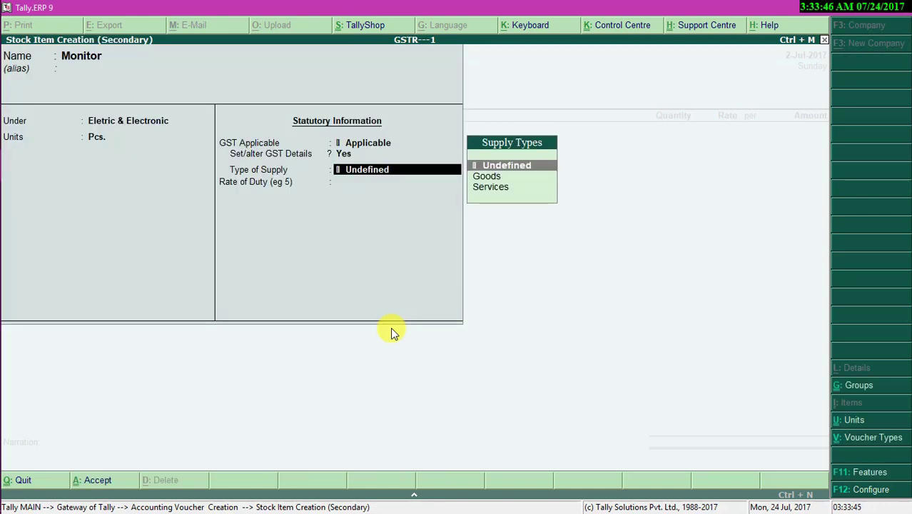
Step: Set Monitor's type of supply to Goods, leave the rate of duty blank and save the stock item
key(Down)
key(Return)
key(Return)
key(Return)
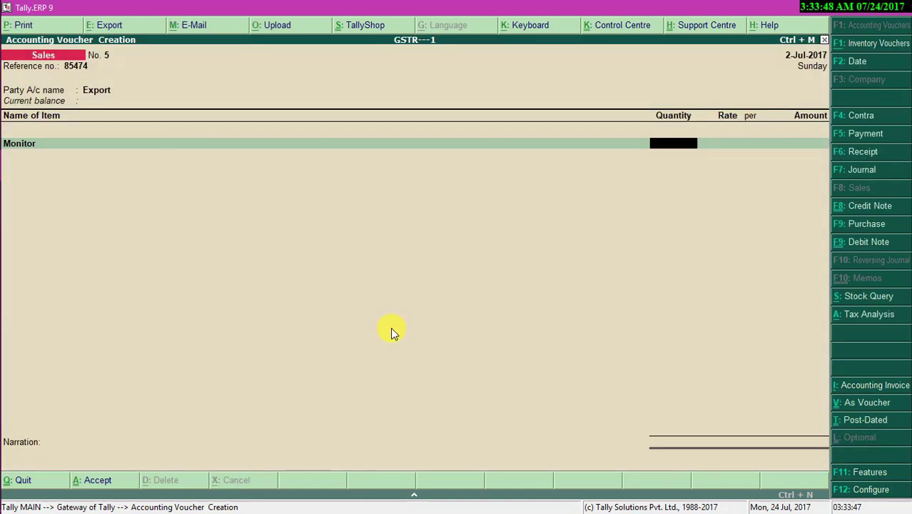
Step: Enter a quantity of 5 Pcs. at a rate of 4,000 per piece for Monitor in the Export sales voucher
text(5)
key(Return)
key(Return)
text(4,000)
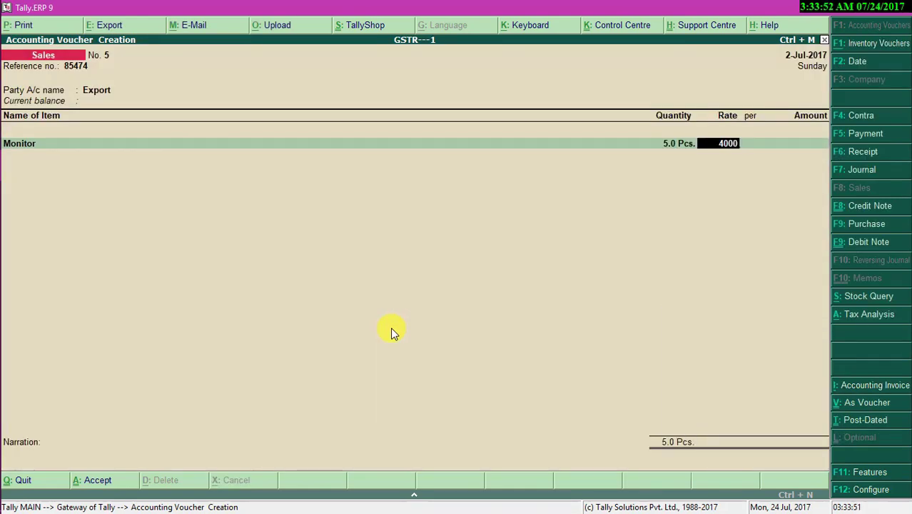
key(Return)
key(Return)
key(Return)
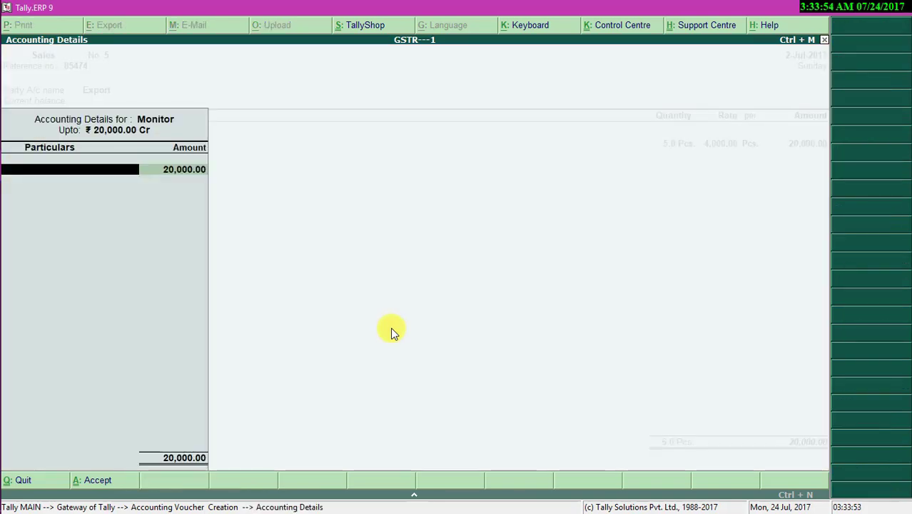
Step: Allocate the Monitor amount to the Sales ledger with Exports Taxable as its classification and accept the allocation
text(Sa)
key(Return)
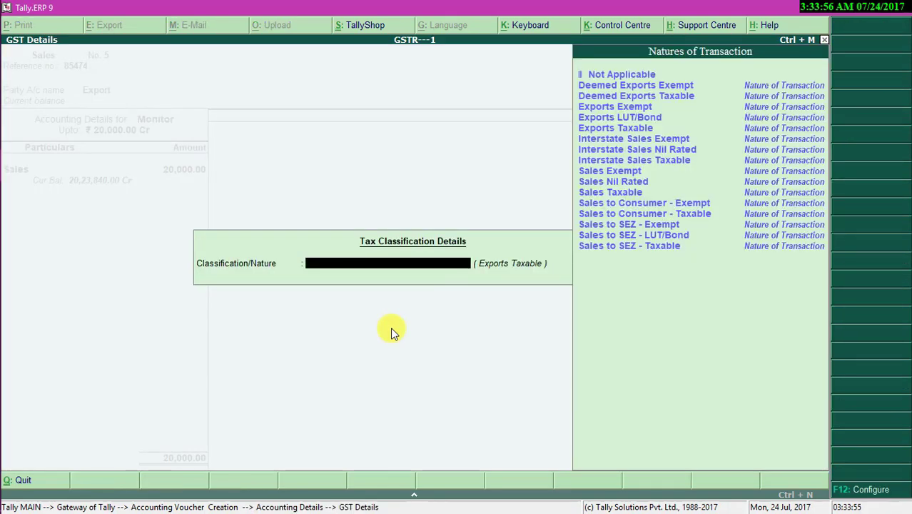
key(Up)
key(Up)
key(Up)
key(Up)
key(Up)
key(Up)
key(Up)
key(Up)
key(Up)
key(Up)
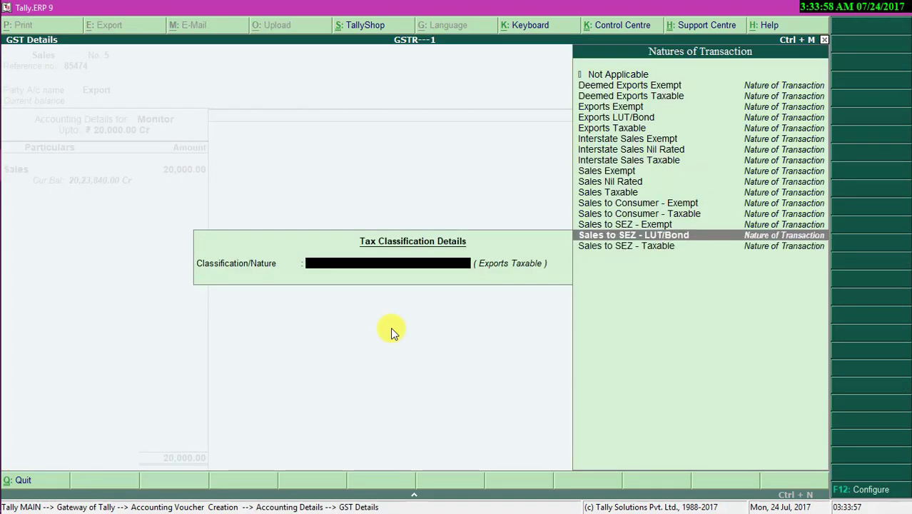
key(Up)
key(Up)
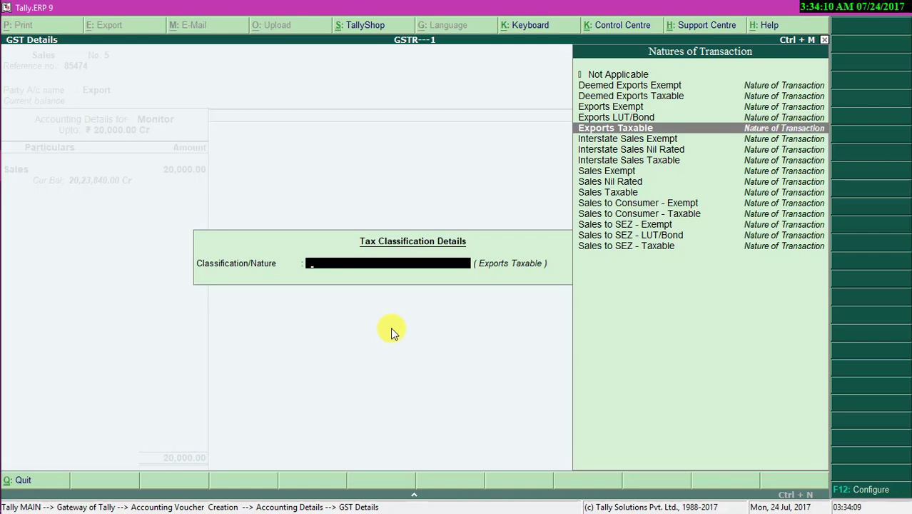
key(Up)
key(Up)
key(Return)
key(Return)
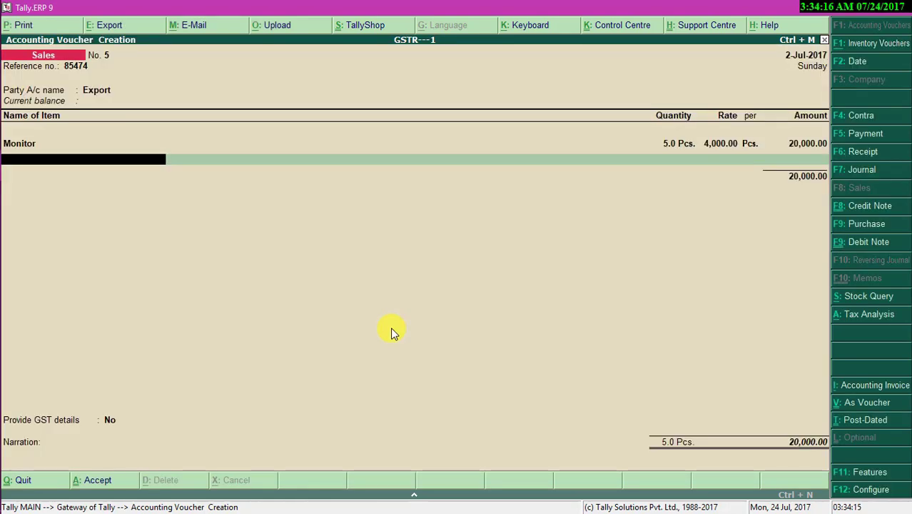
Step: End the item list and add the Integrate Tax GST ledger to the export sale
key(Return)
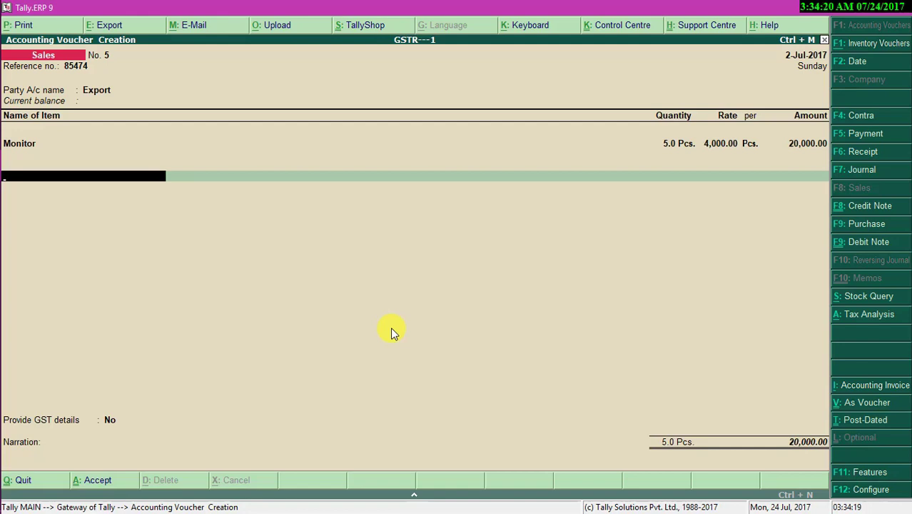
text(C)
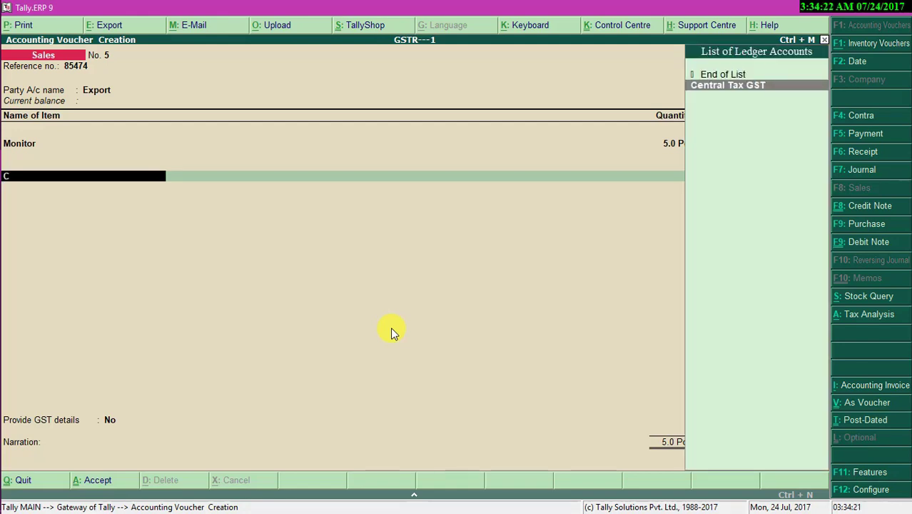
key(Return)
key(BackSpace)
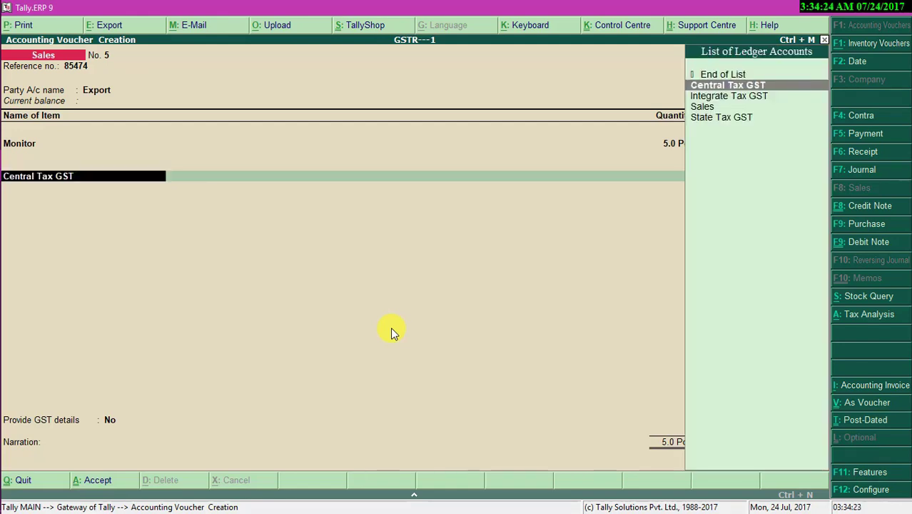
text(I)
key(Return)
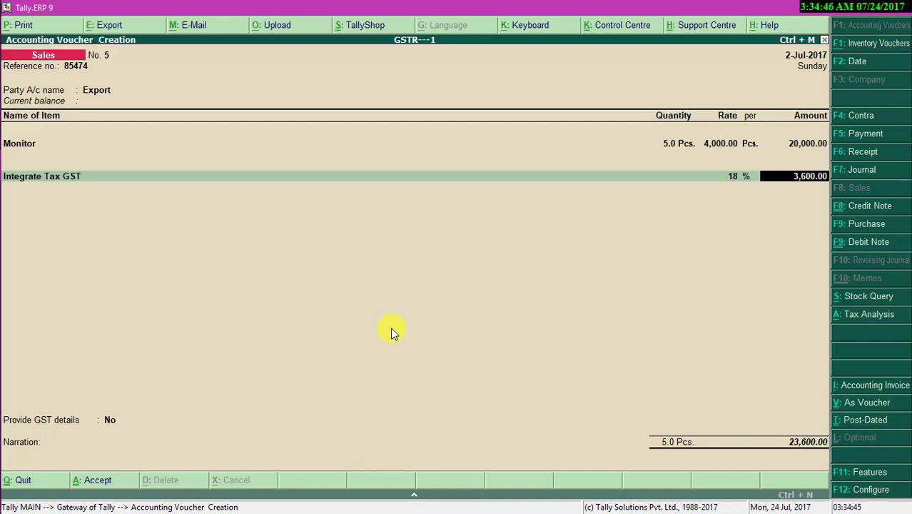
key(Return)
key(Return)
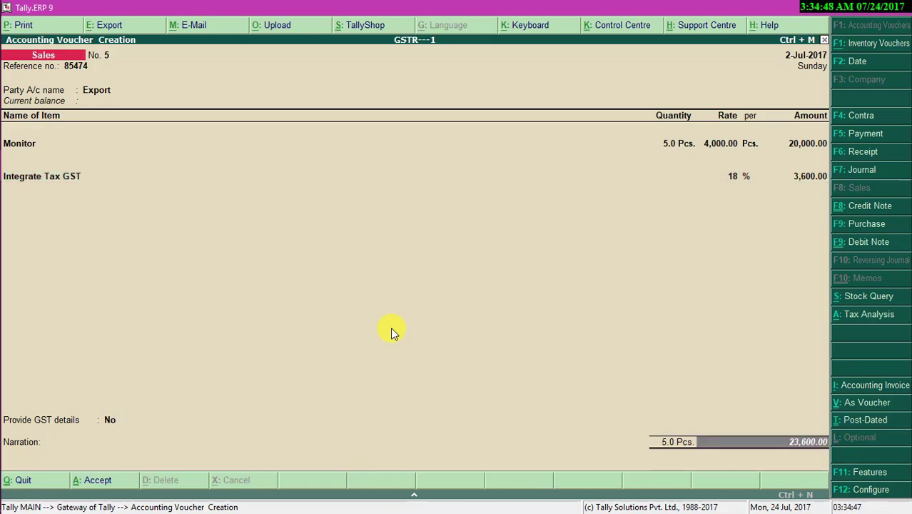
Step: Keep the default new bill reference for the Export party and save the sales voucher
key(Return)
key(Return)
key(Return)
key(Return)
key(Return)
key(Return)
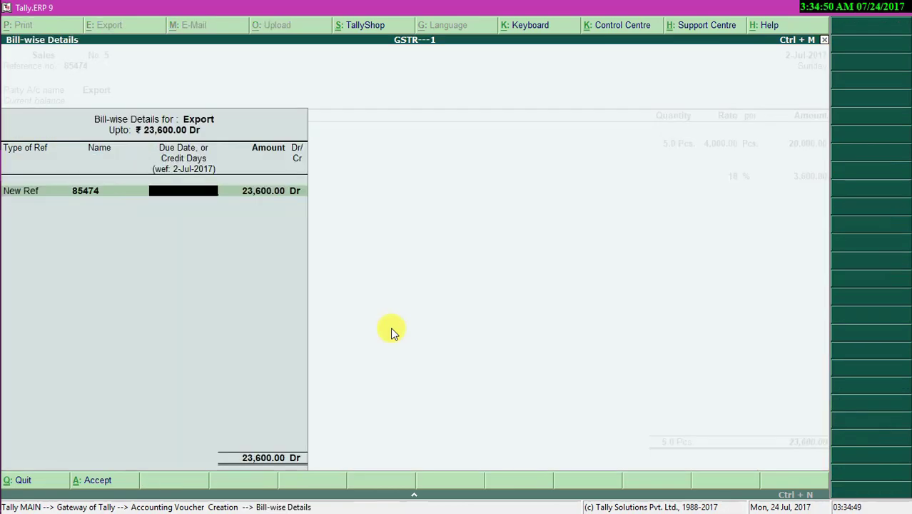
key(Return)
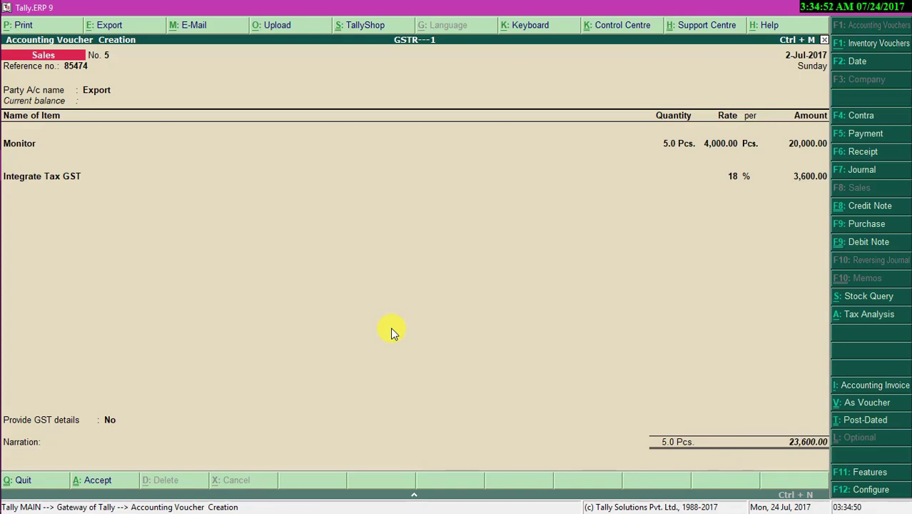
Step: Leave voucher entry and open the GSTR-1 report from the statutory GST reports
key(Escape)
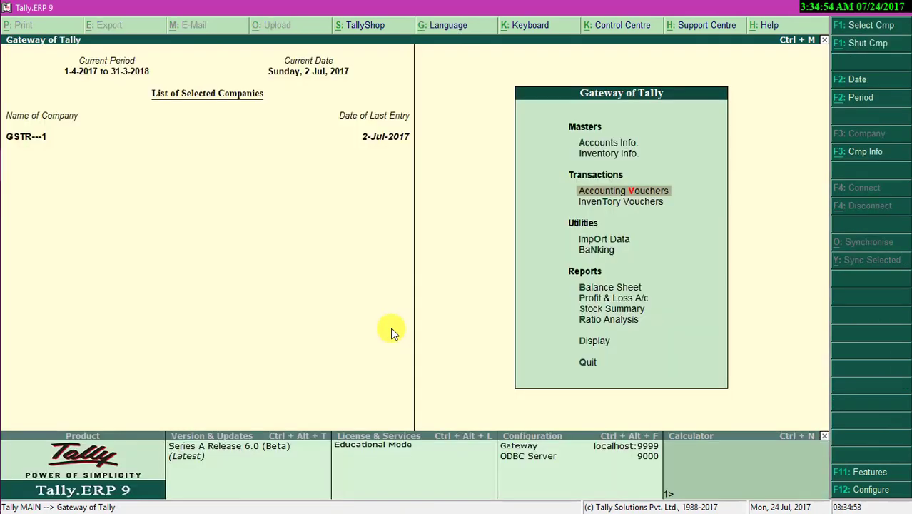
key(Down)
key(Down)
key(Down)
key(Down)
key(Down)
key(Down)
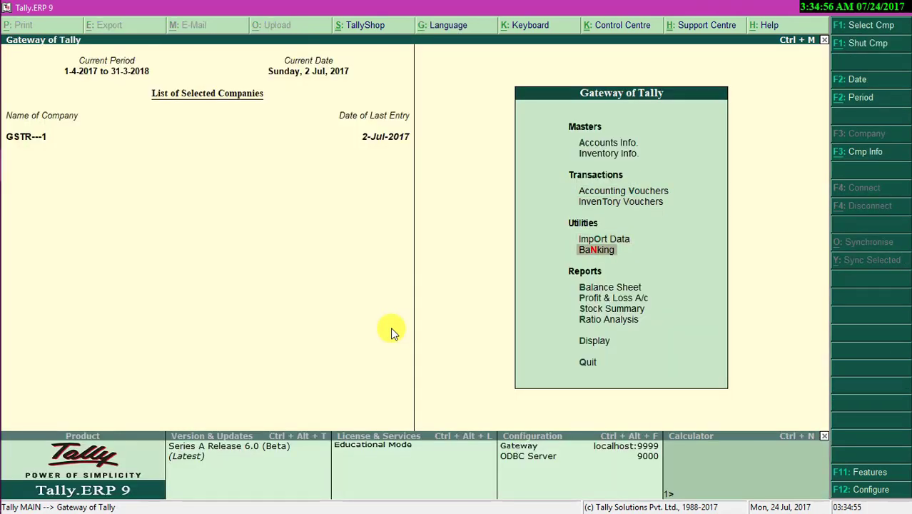
key(Down)
key(Down)
key(Return)
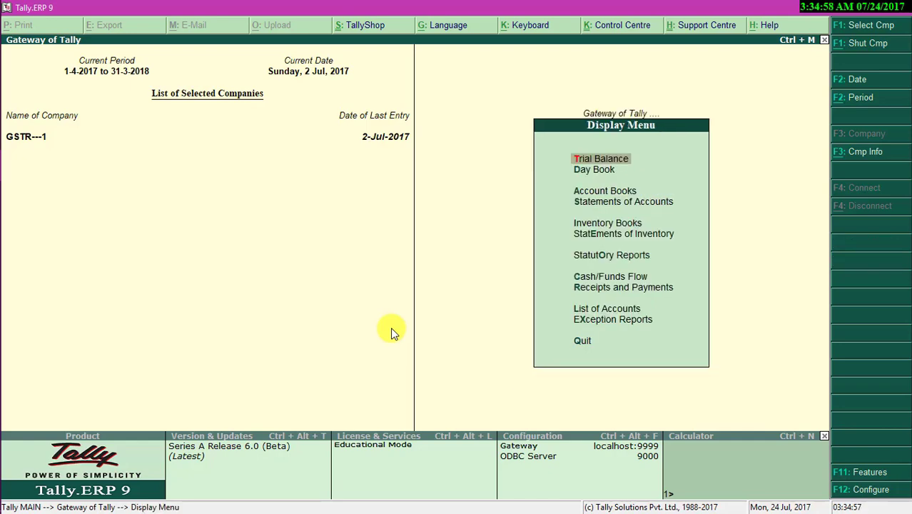
key(o)
key(Return)
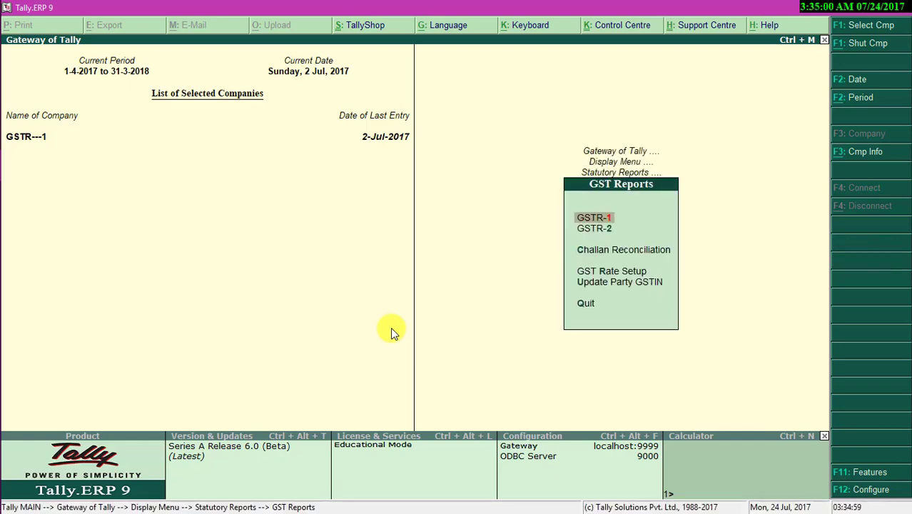
key(Return)
Step: Examine the GSTR-1 summary for the Exports Invoices entry and the sections covering tax on advances
key(Down)
key(Down)
key(Down)
key(Down)
key(Down)
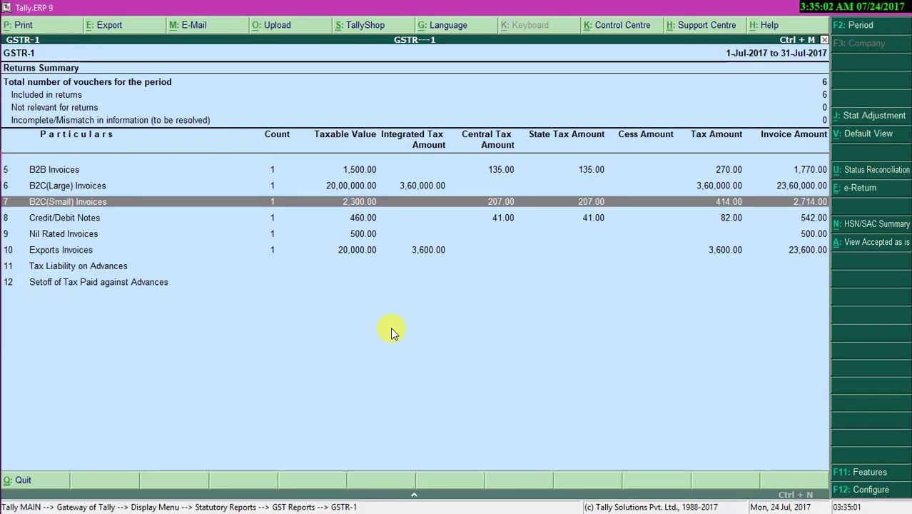
key(Down)
key(Down)
key(Down)
key(Down)
key(Up)
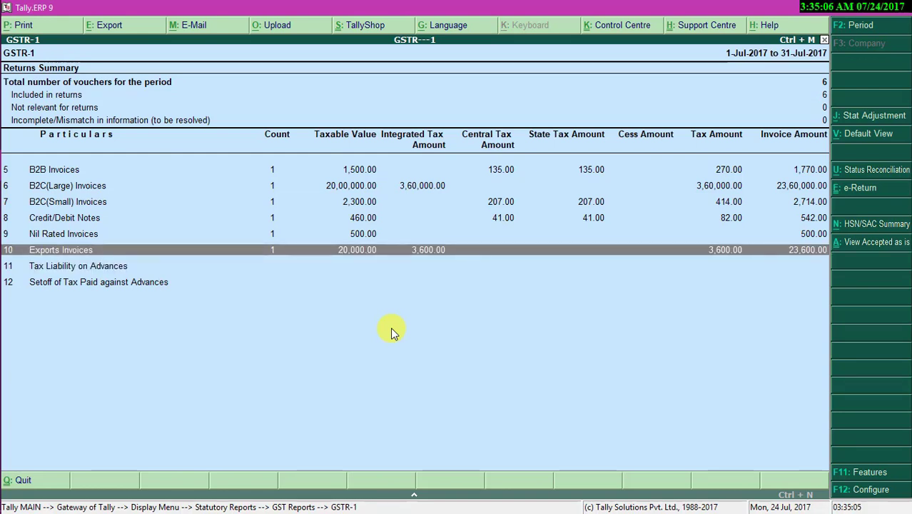
key(Down)
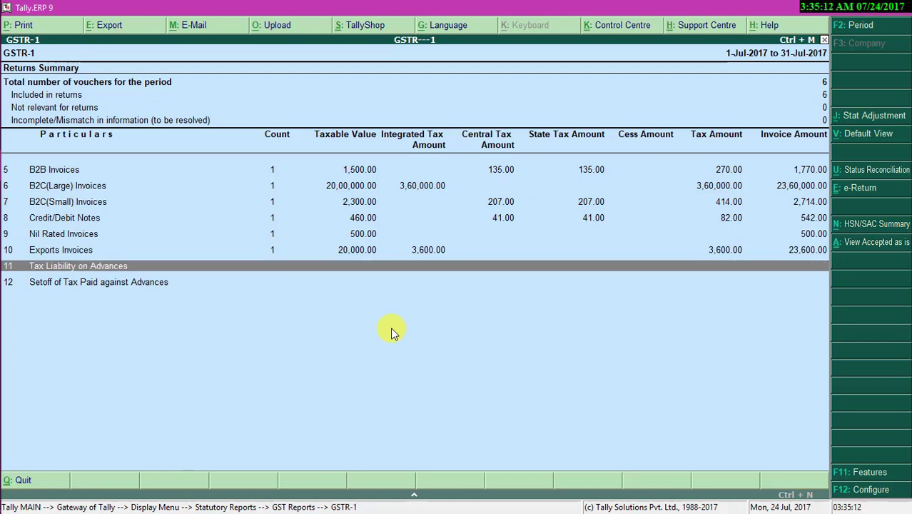
Step: Leave the GSTR-1 report and start a receipt voucher marked as Advance Receipt, with Cash as its account
key(Escape)
key(Escape)
key(Escape)
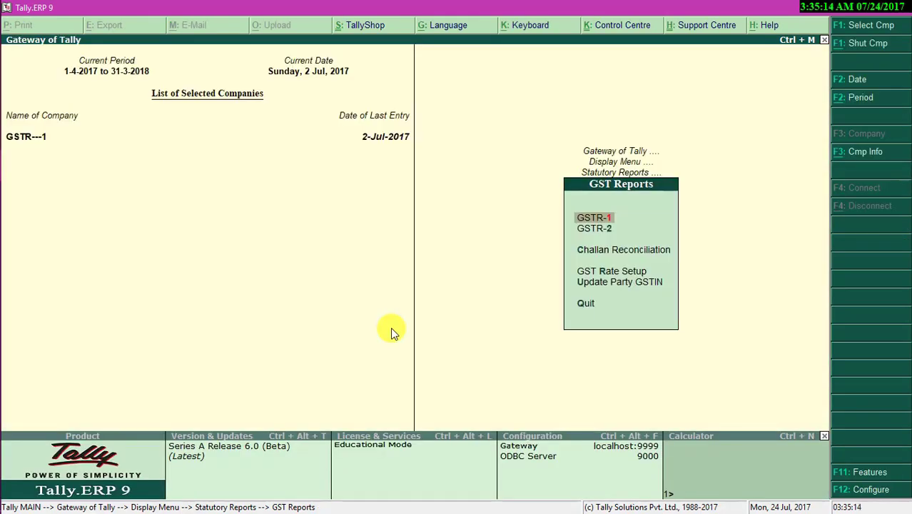
key(Escape)
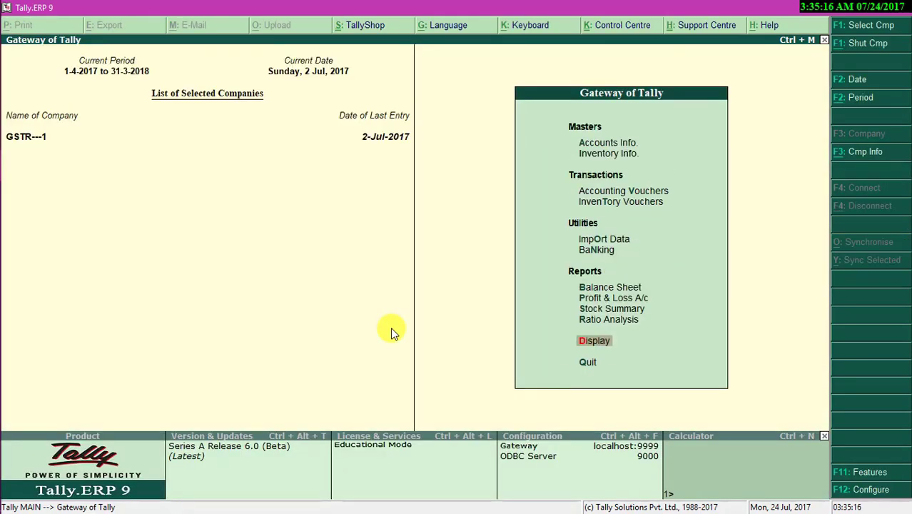
key(v)
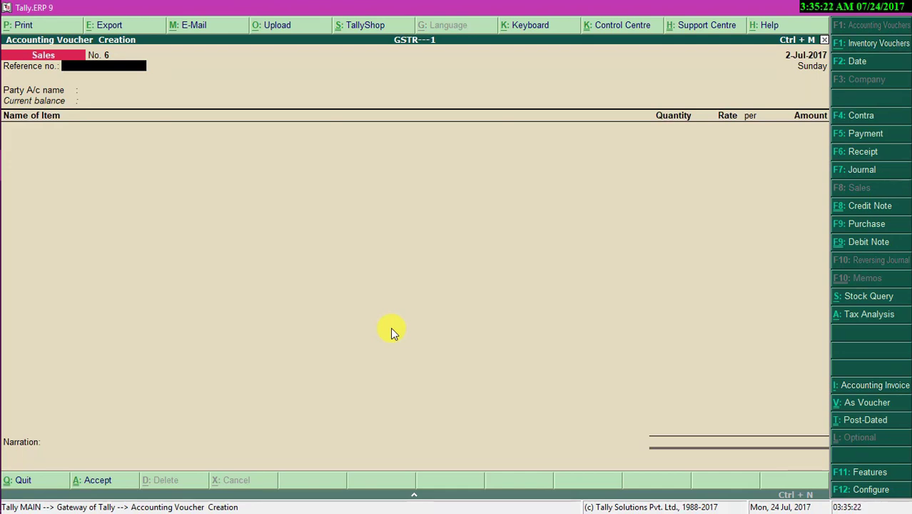
key(F6)
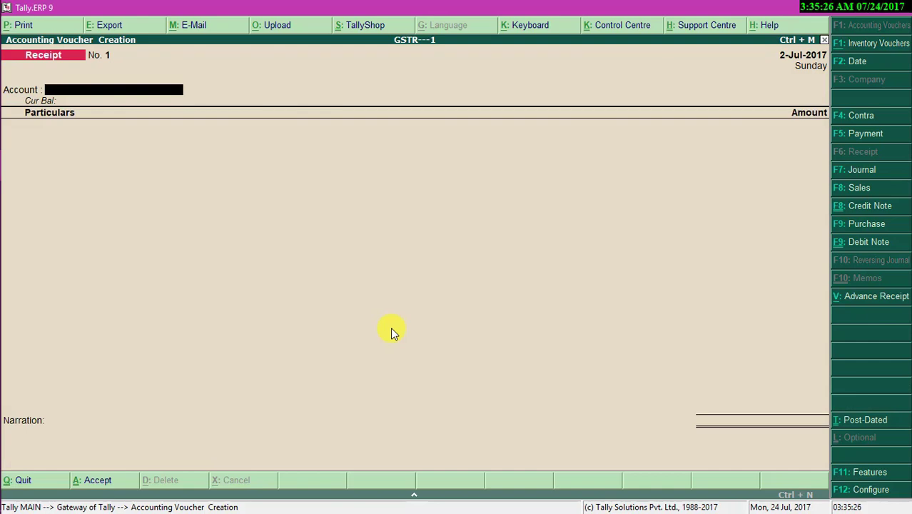
text(C)
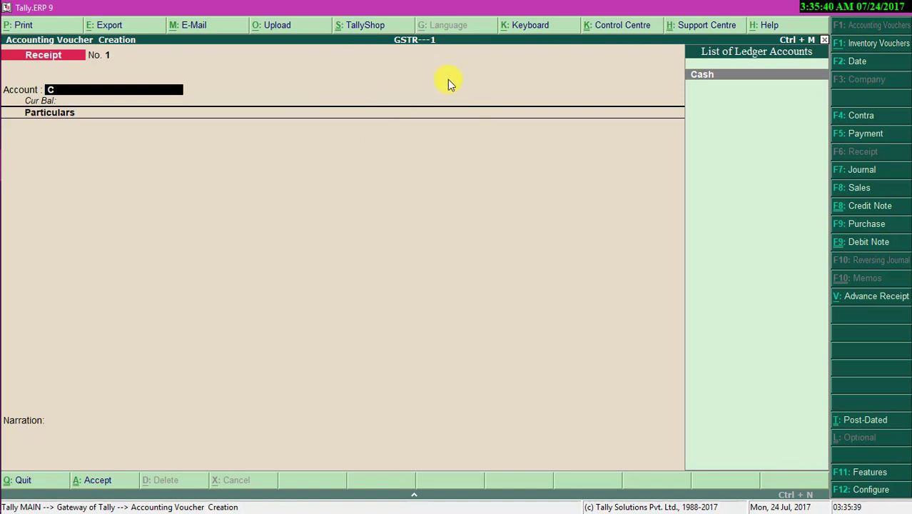
click(866, 306)
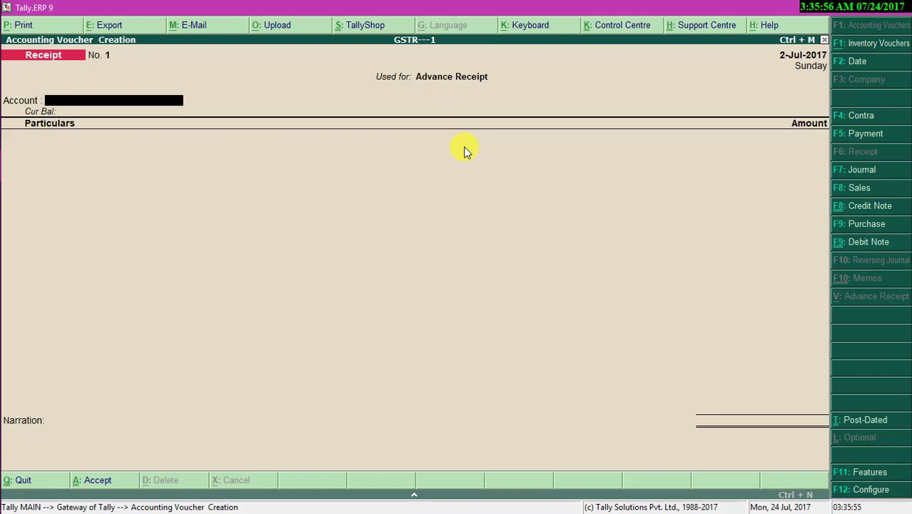
text(Cas)
key(Return)
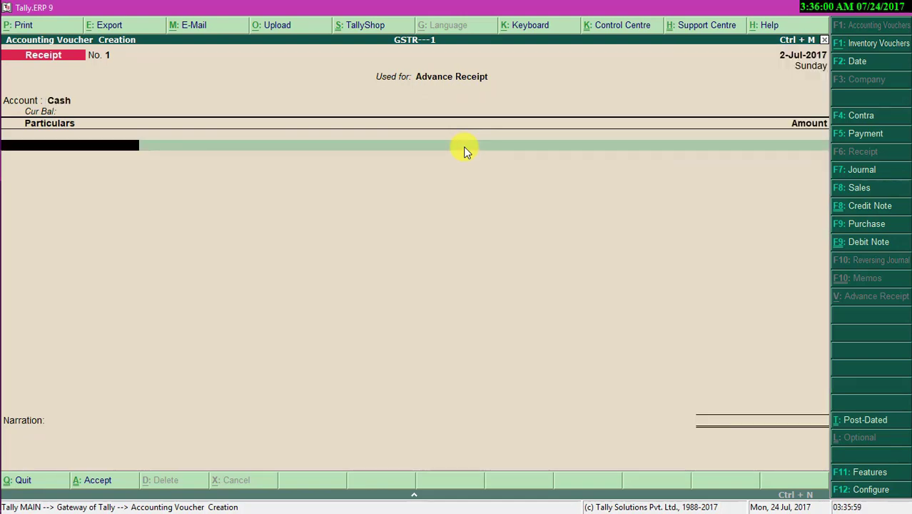
Step: Create a ledger named Customer E under Sundry Debtors, keeping India and Delhi in its mailing details
key(alt+c)
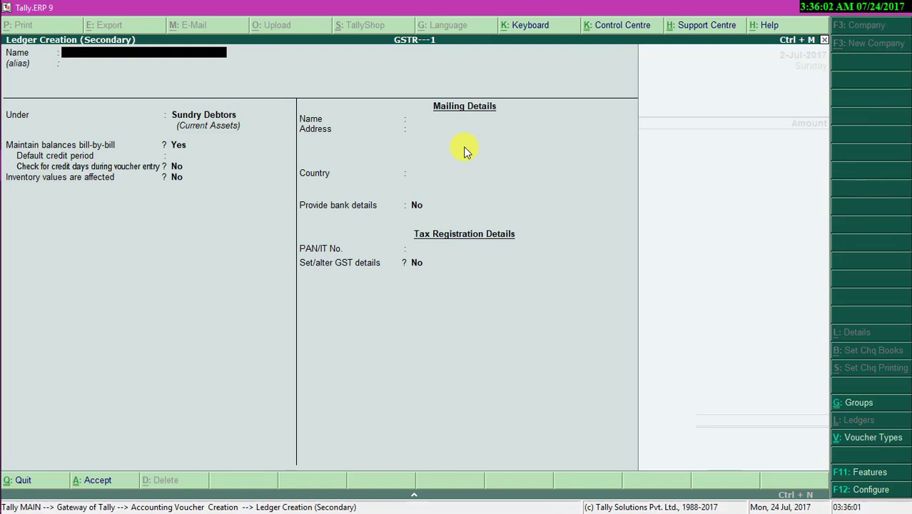
text(Customer E)
key(Return)
key(Return)
key(Return)
key(Return)
key(Return)
key(Return)
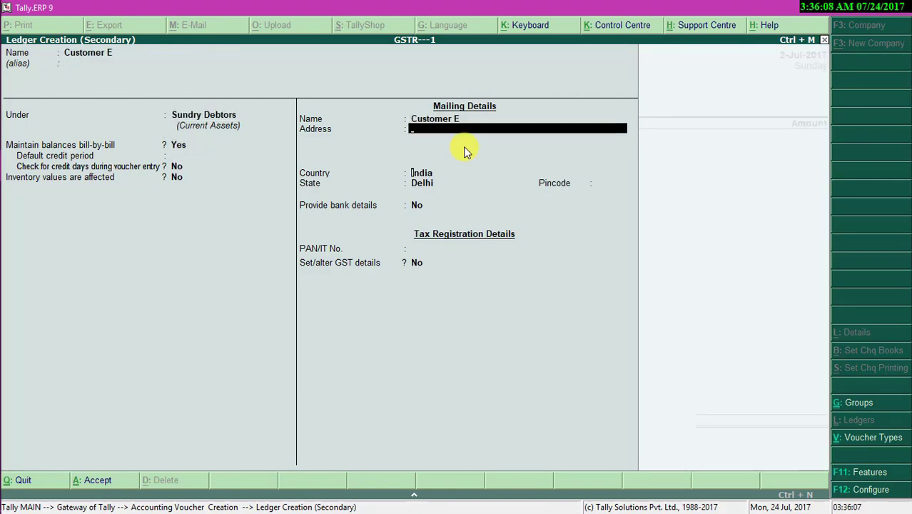
key(Return)
key(Return)
key(Return)
key(Return)
key(Return)
key(Return)
Step: Enable and fill in the GST registration details for Customer E, and save the ledger
key(y)
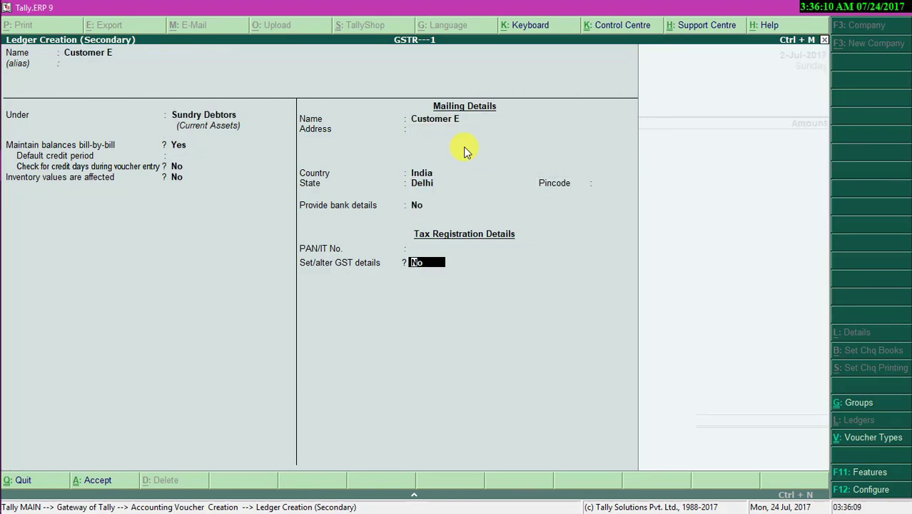
key(Return)
key(Down)
key(Return)
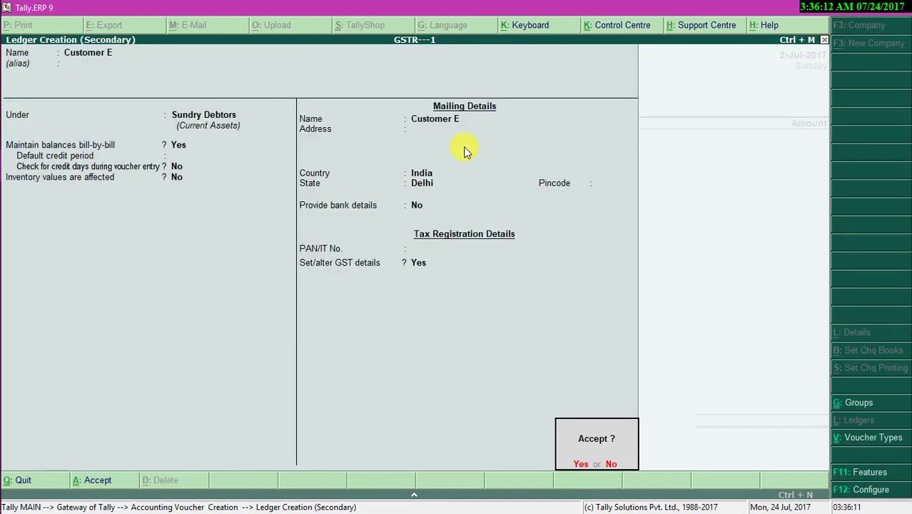
key(y)
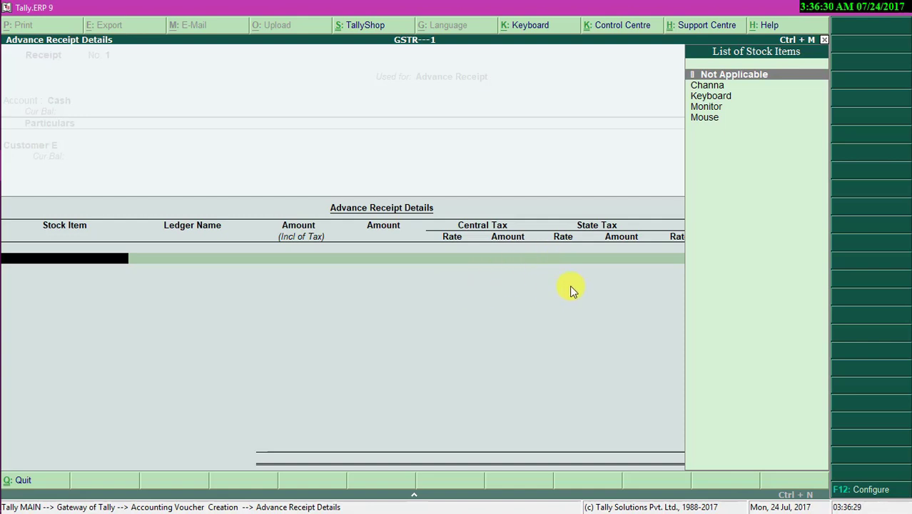
Step: Choose Monitor as the stock item in Customer E's advance receipt details, with Not Applicable as the ledger name
key(Down)
key(Down)
key(Down)
key(Down)
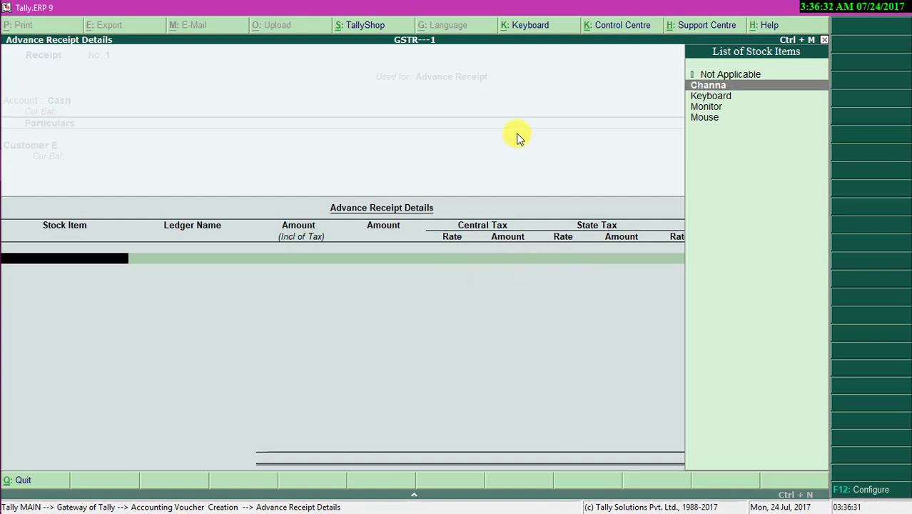
key(Up)
key(Return)
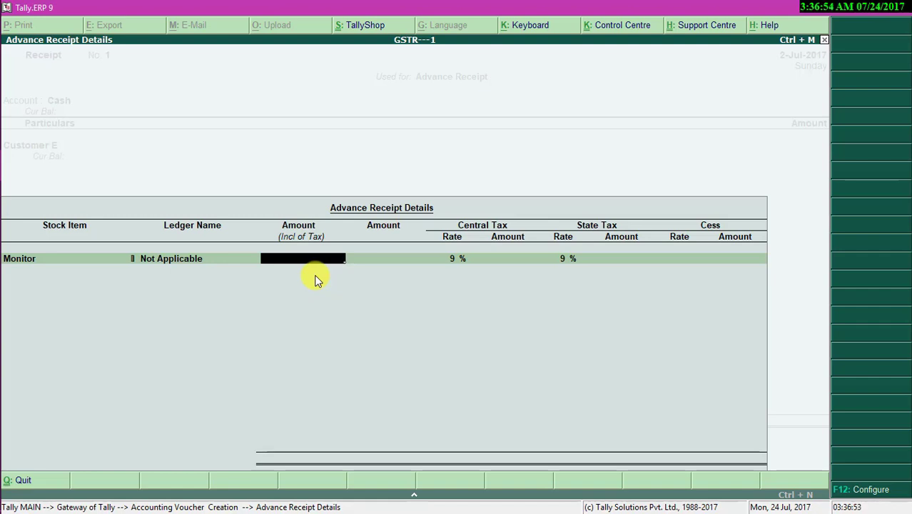
Step: Enter 50,000 as Customer E's advance amount excluding tax and complete the advance receipt details
key(Return)
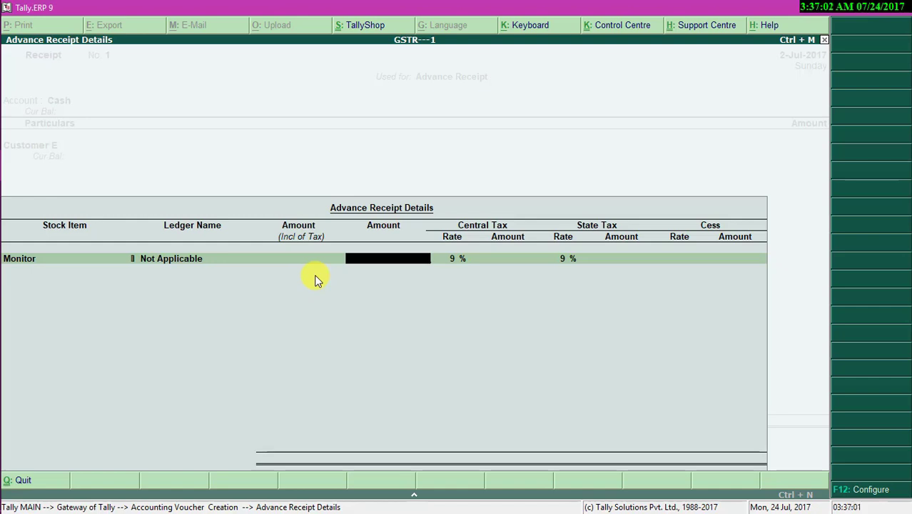
text(50,000)
key(Return)
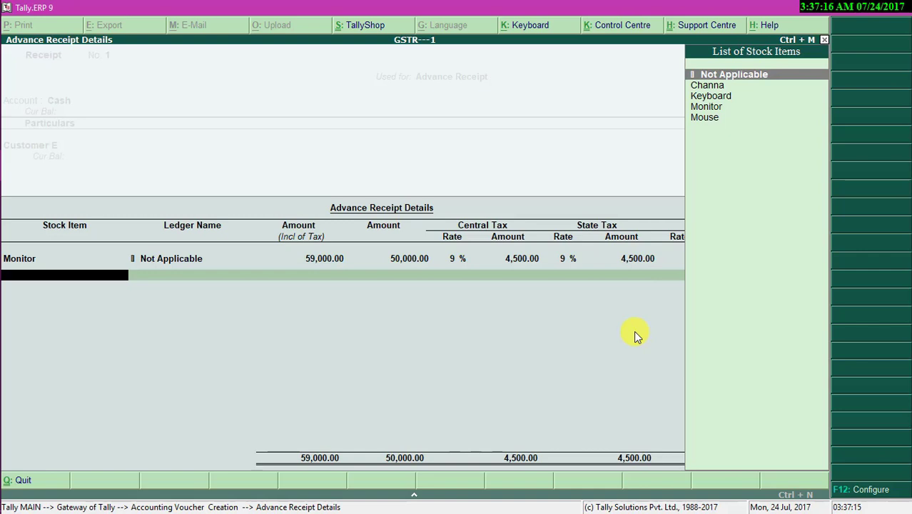
key(Return)
key(Return)
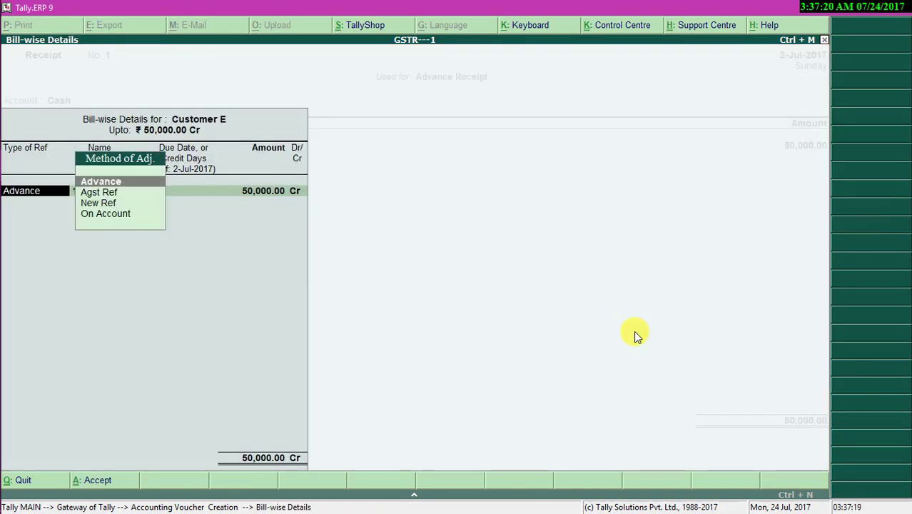
Step: Allocate Customer E's receipt as an Advance with bill reference 5241, save the voucher and leave voucher entry
key(Return)
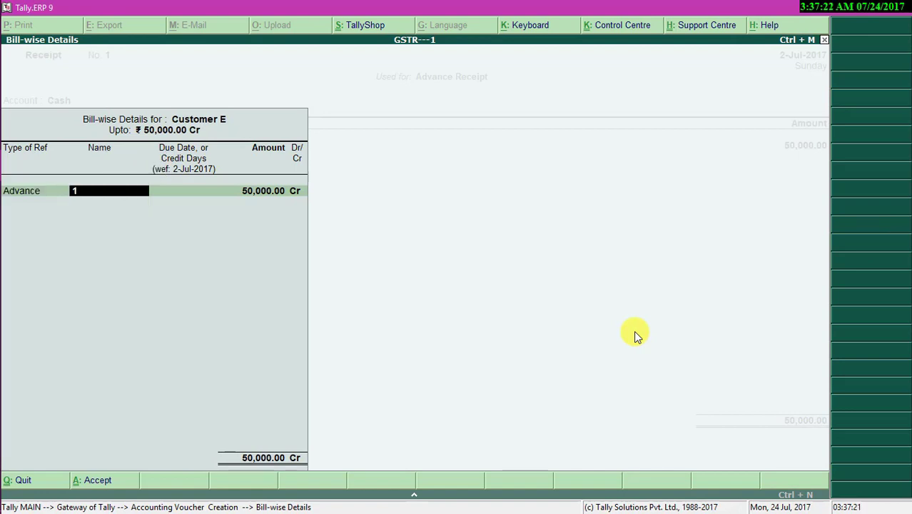
text(5241)
key(Return)
key(Return)
key(Return)
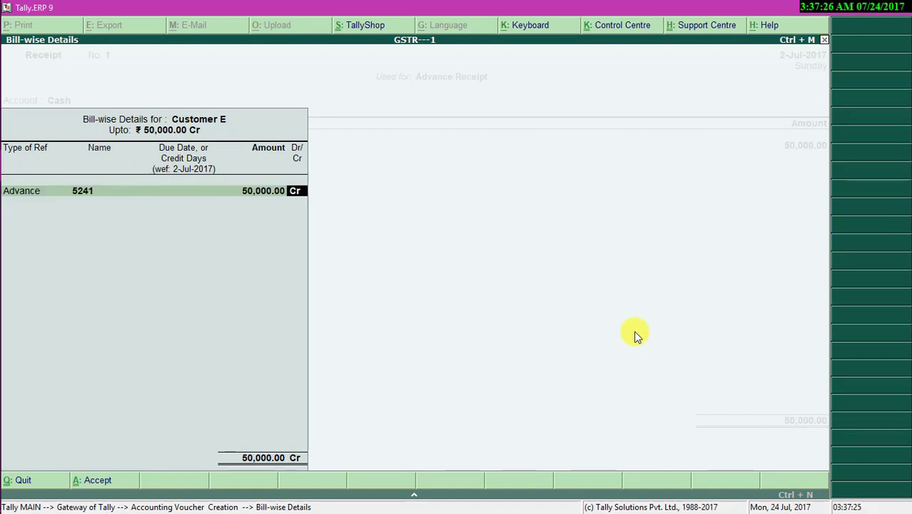
key(Return)
key(Return)
key(Return)
key(Return)
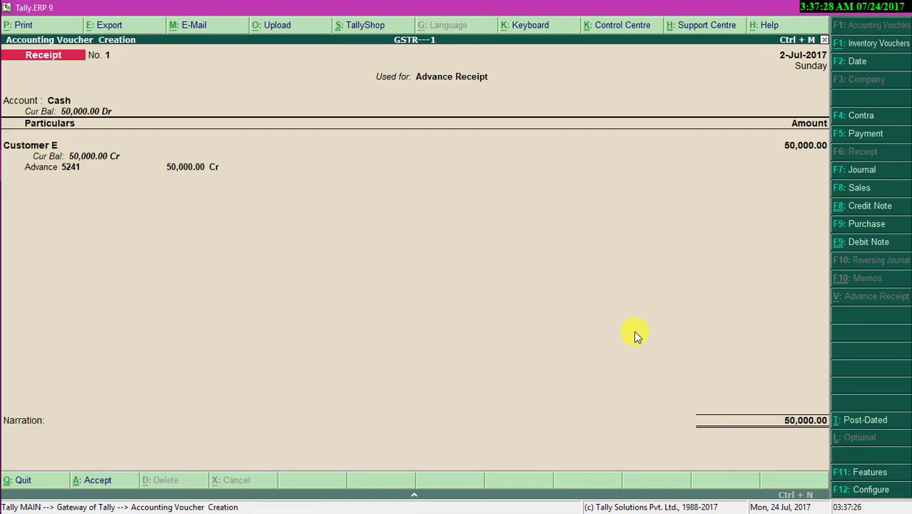
key(Escape)
key(Return)
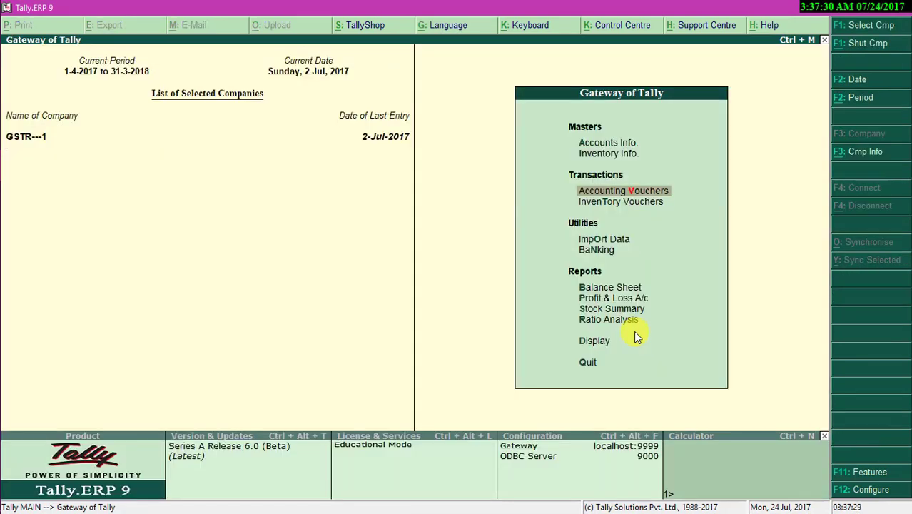
Step: Open the GSTR-1 report and examine how the receipt is reported under Tax Liability on Advances
key(o)
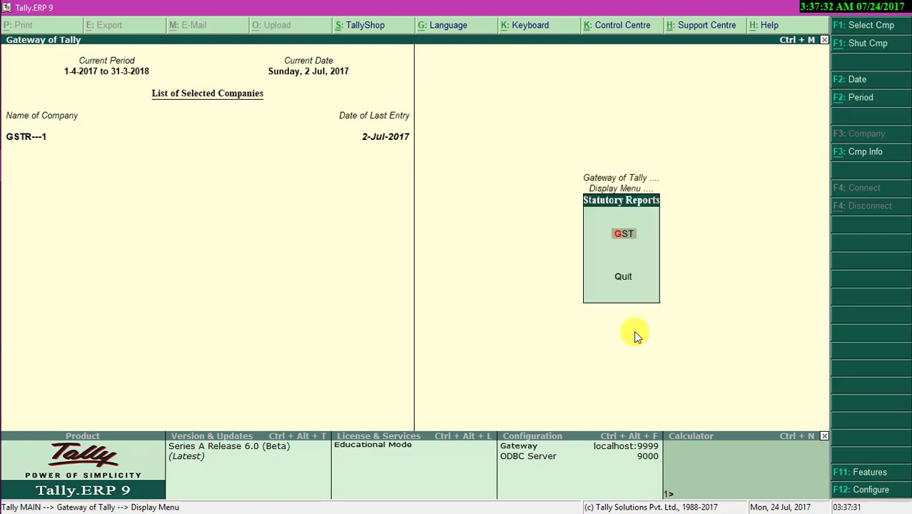
key(g)
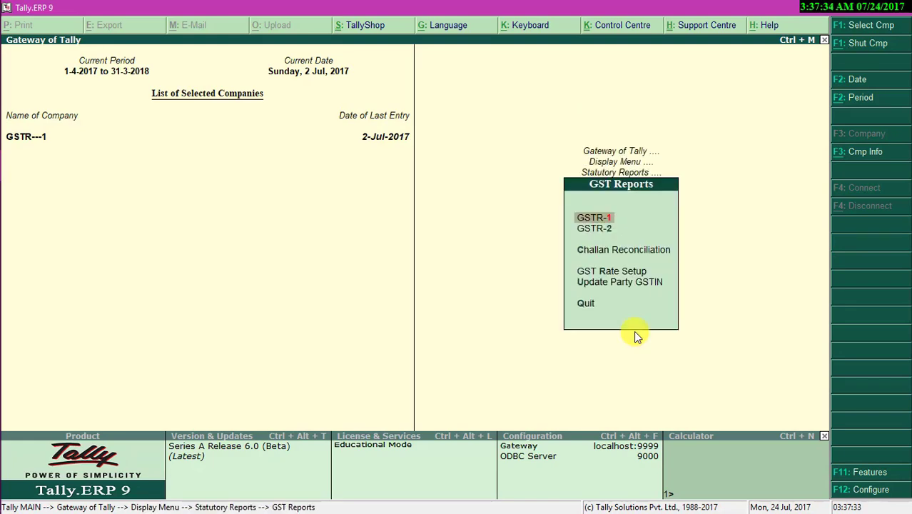
key(1)
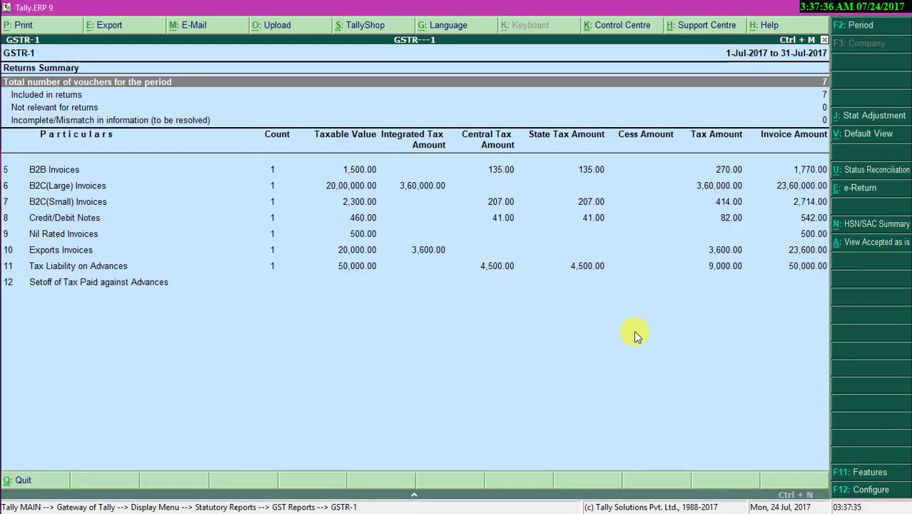
key(Down)
key(Down)
key(Down)
key(Down)
key(Down)
key(Down)
key(Down)
key(Down)
key(Down)
key(Down)
key(Down)
key(Up)
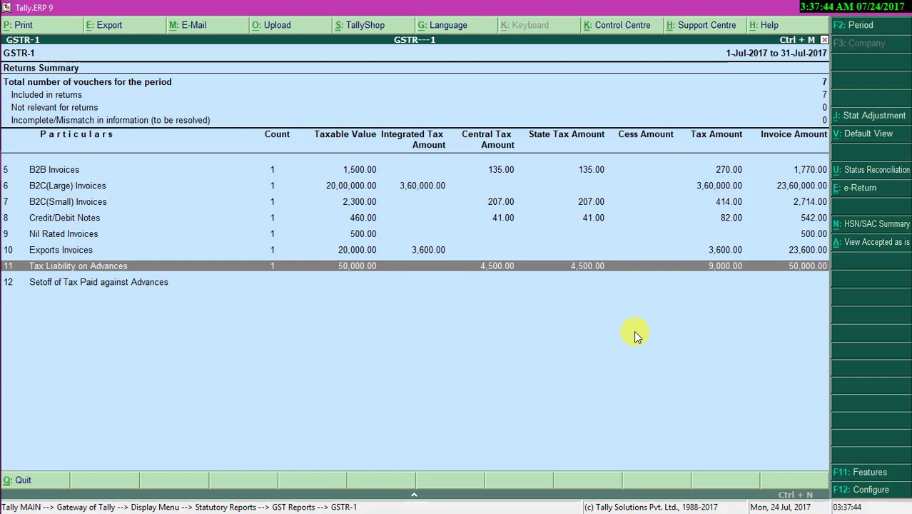
Step: Review the GSTR-1 returns summary, from the voucher counts through the B2B, B2C, credit note, nil-rated, export and advance sections
key(Down)
key(Up)
key(Up)
key(Up)
key(Up)
key(Up)
key(Up)
key(Up)
key(Up)
key(Up)
key(Up)
key(Up)
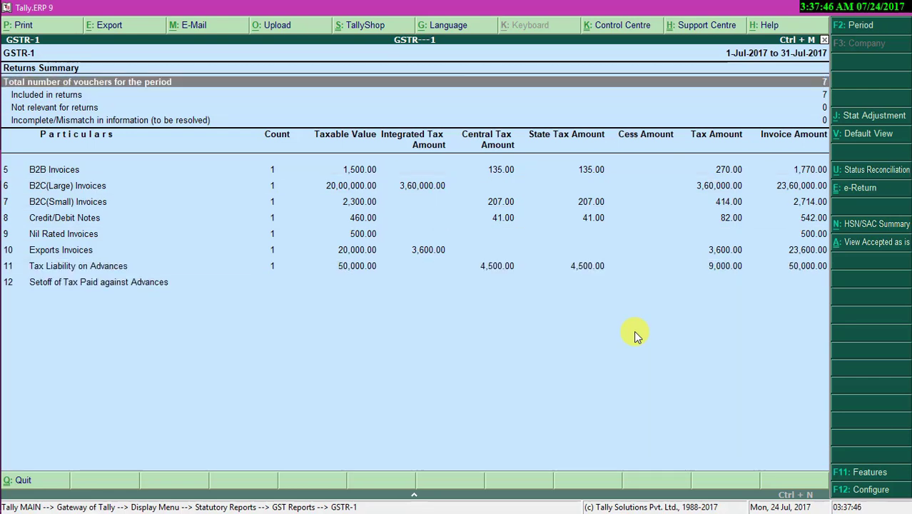
key(Down)
key(Down)
key(Down)
key(Down)
key(Down)
key(Down)
key(Down)
key(Down)
key(Down)
key(Up)
key(Up)
key(Up)
key(Up)
key(Up)
key(Up)
key(Up)
key(Up)
key(Up)
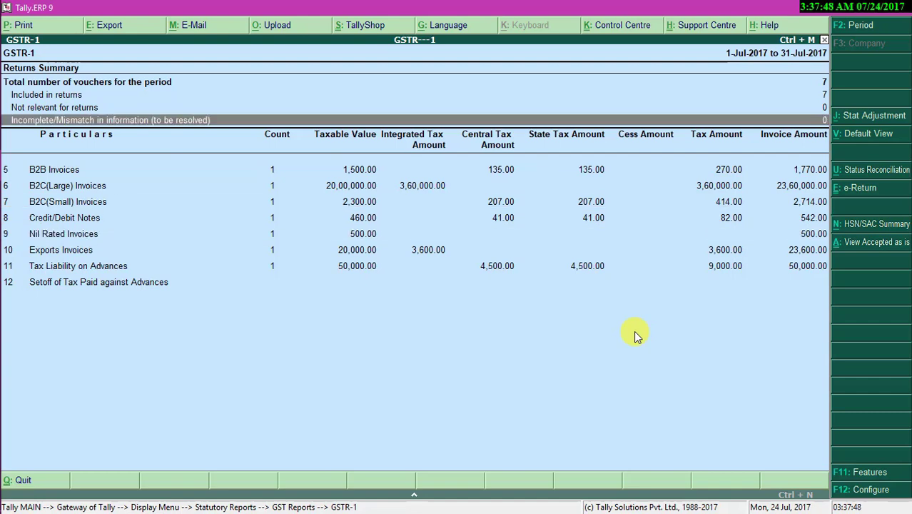
key(Down)
key(Down)
key(Down)
key(Down)
key(Down)
key(Down)
key(Down)
key(Down)
key(Down)
key(Up)
key(Up)
key(Up)
key(Up)
key(Up)
key(Up)
key(Up)
key(Up)
key(Up)
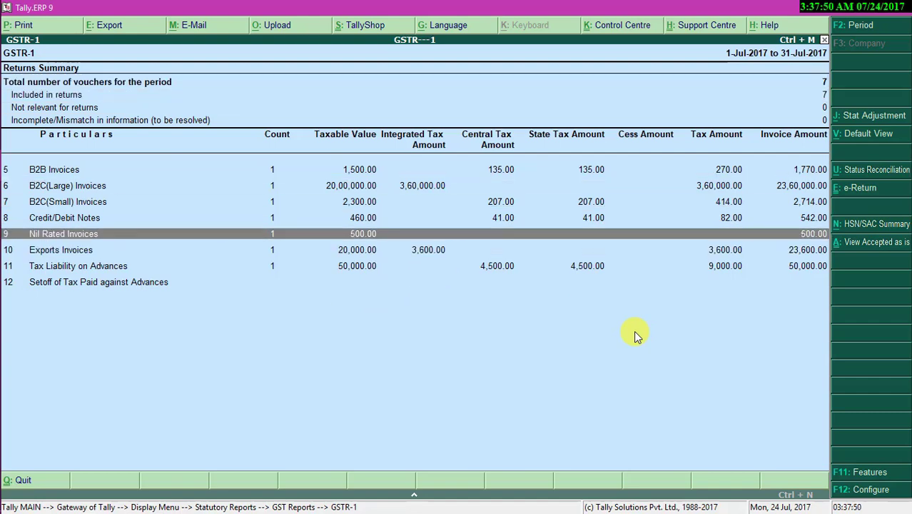
key(Down)
key(Down)
key(Down)
key(Down)
key(Down)
key(Down)
key(Down)
key(Down)
key(Down)
key(Down)
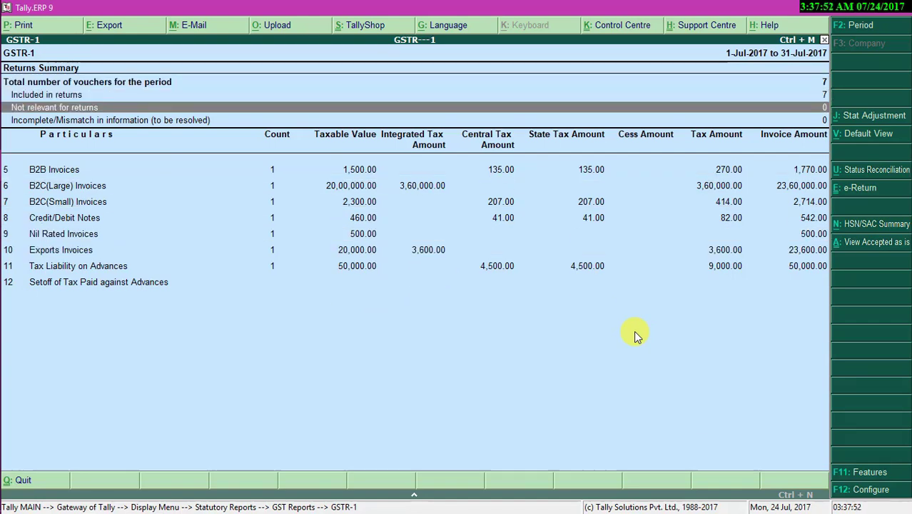
key(Up)
key(Up)
key(Up)
key(Up)
key(Up)
key(Up)
key(Up)
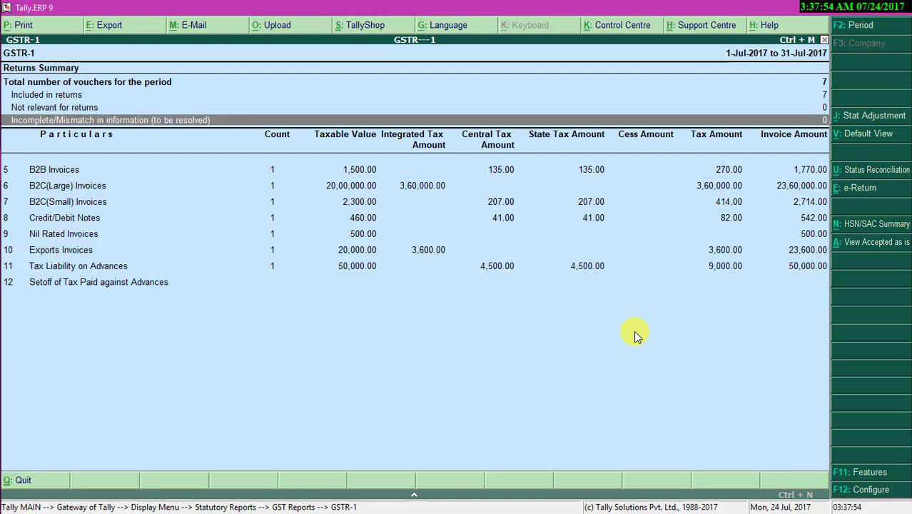
key(Down)
key(Up)
key(Down)
key(Down)
key(Down)
key(Down)
key(Down)
key(Down)
key(Down)
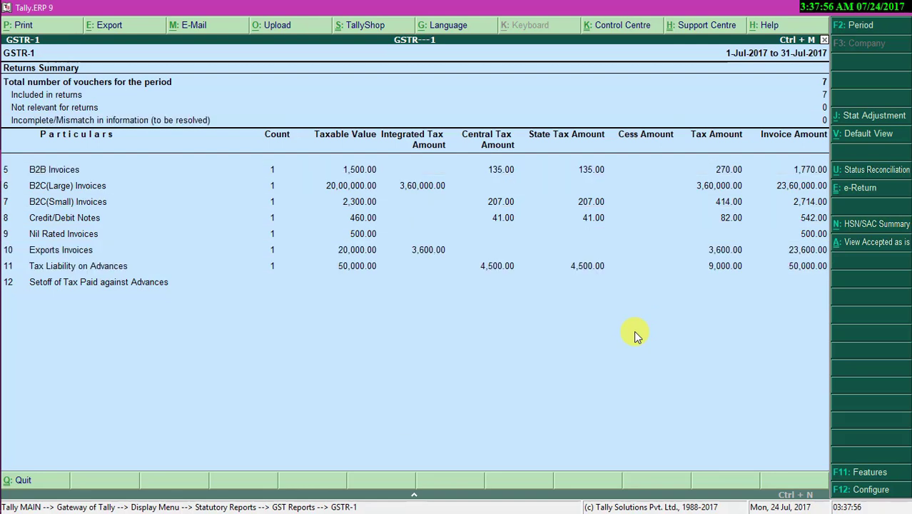
key(Up)
key(Up)
key(Up)
key(Up)
key(Up)
key(Up)
key(Up)
key(Up)
key(Up)
key(Down)
key(Down)
key(Down)
key(Down)
key(Down)
key(Down)
key(Down)
key(Down)
key(Down)
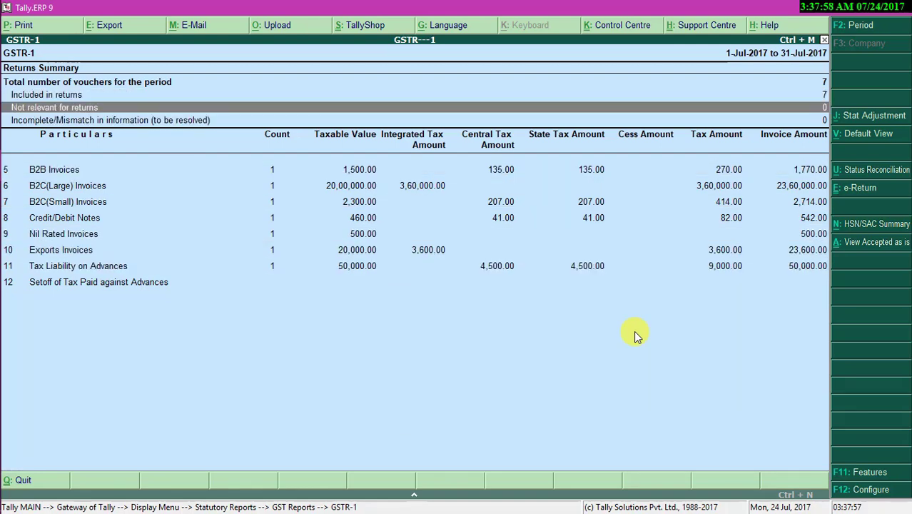
key(Up)
key(Up)
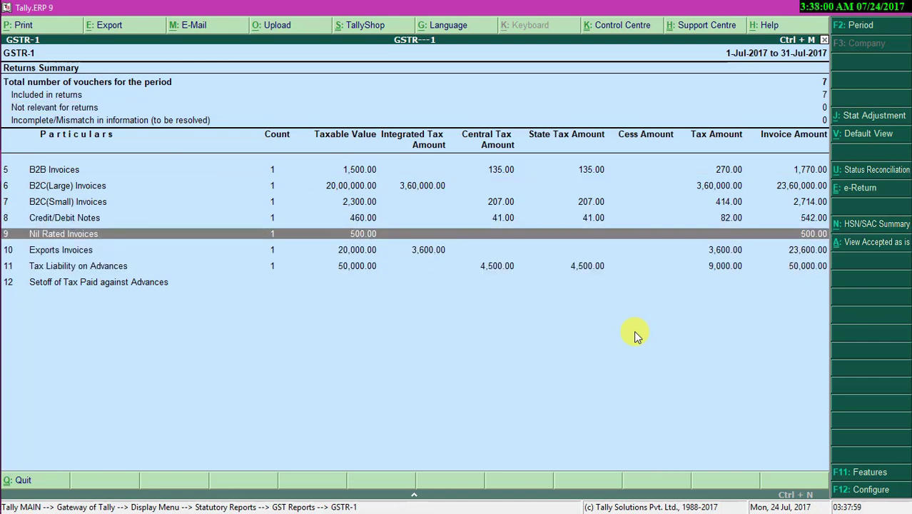
key(Up)
key(Up)
key(Up)
key(Up)
key(Up)
key(Up)
key(Up)
key(Up)
key(Down)
key(Down)
key(Down)
key(Down)
key(Down)
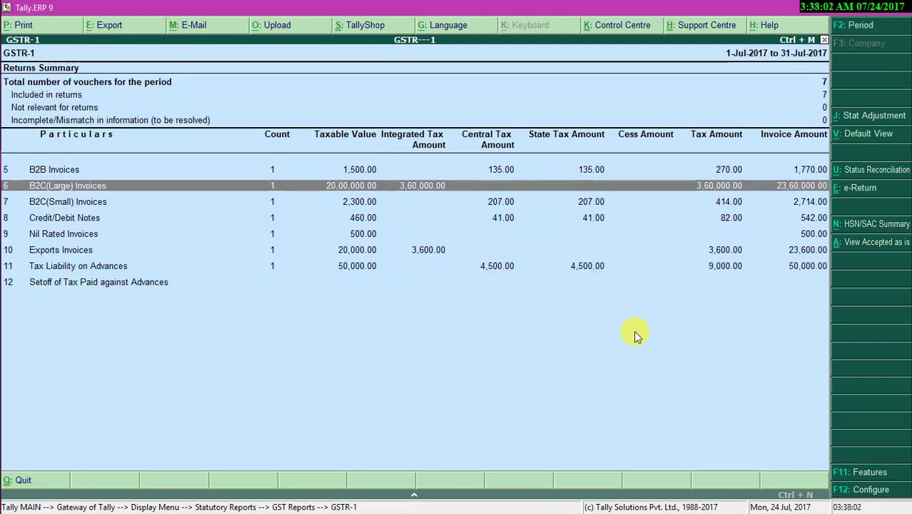
key(Down)
key(Up)
key(Down)
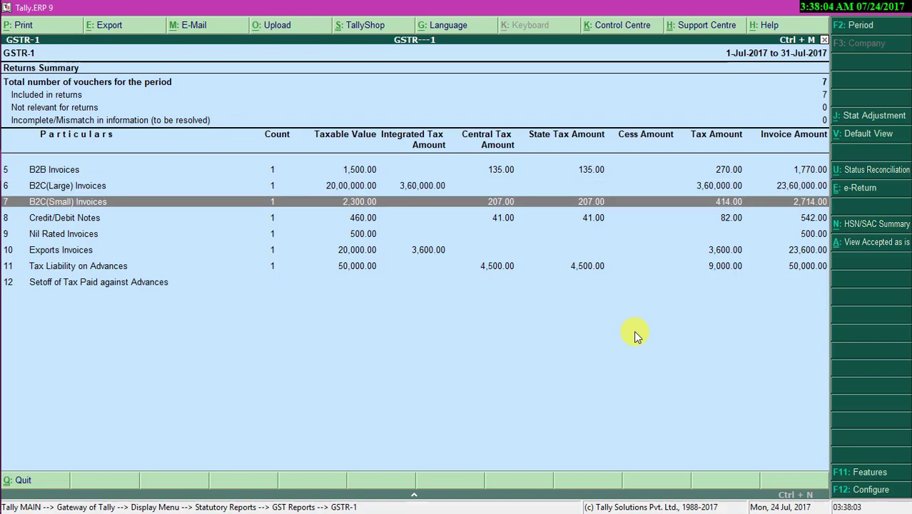
key(Down)
key(Down)
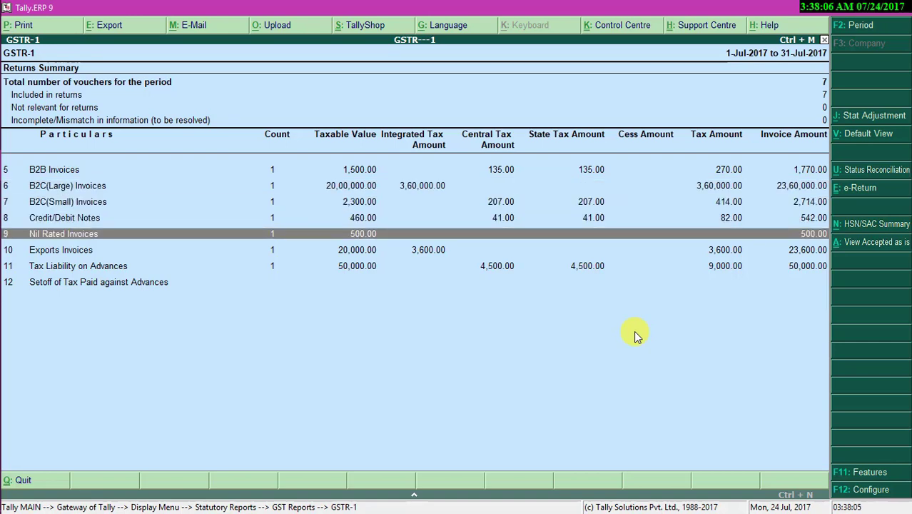